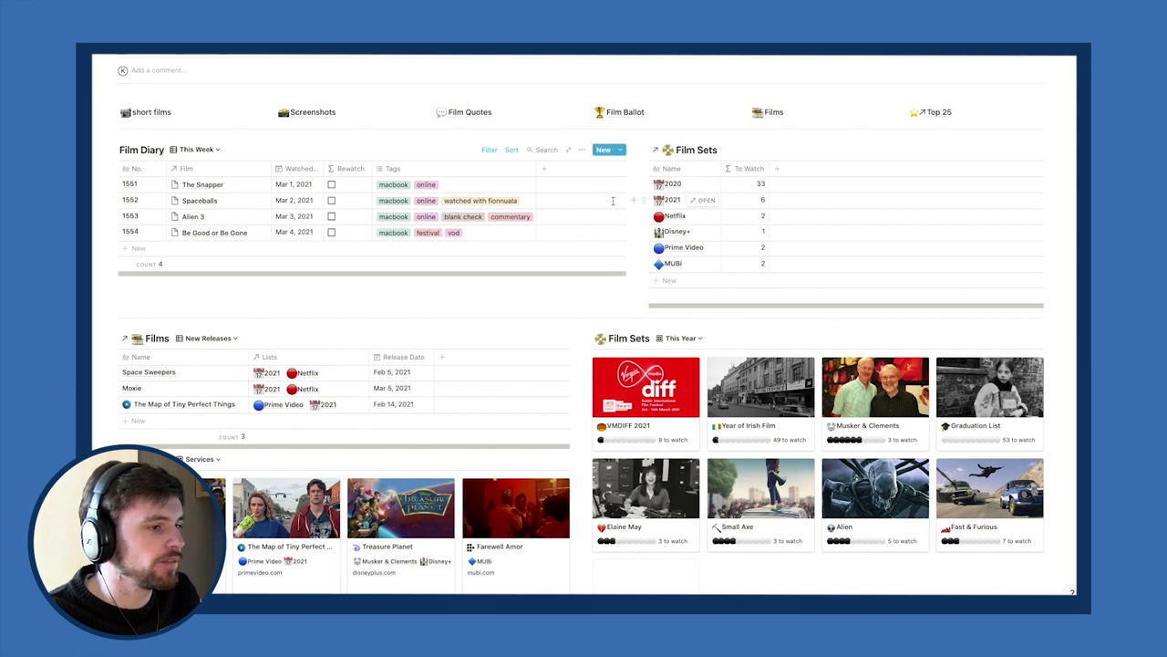
Look over the films page, covering the Film Diary, new releases, streaming services and Film Sets sections.
scroll(282, 290, up, 1)
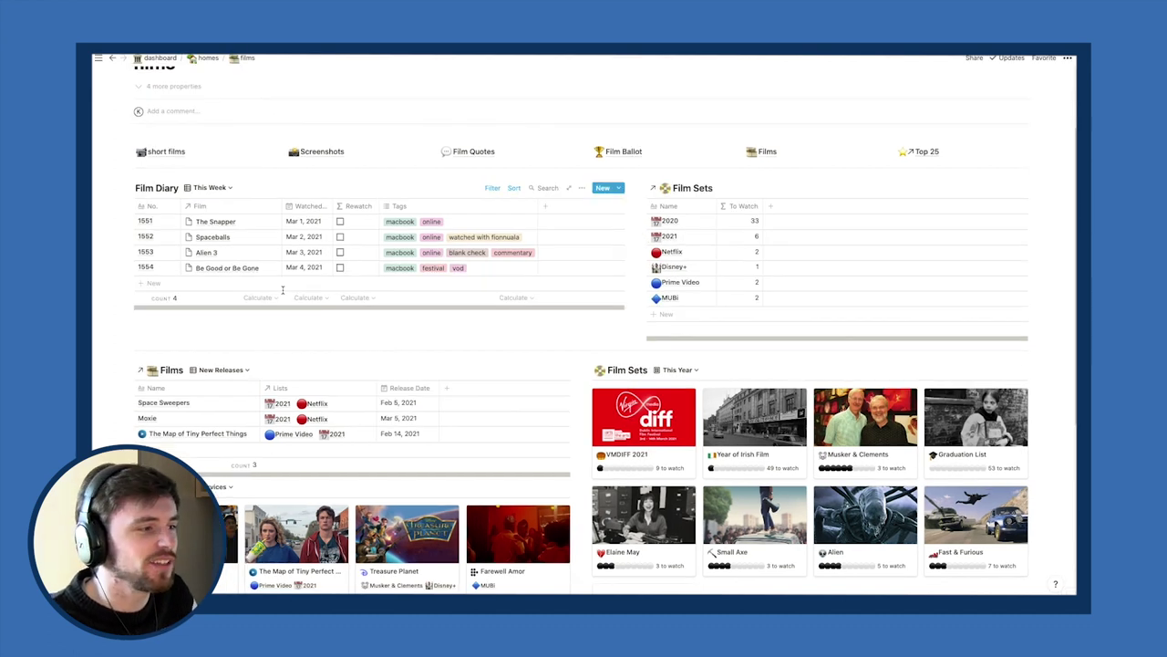
scroll(484, 273, down, 2)
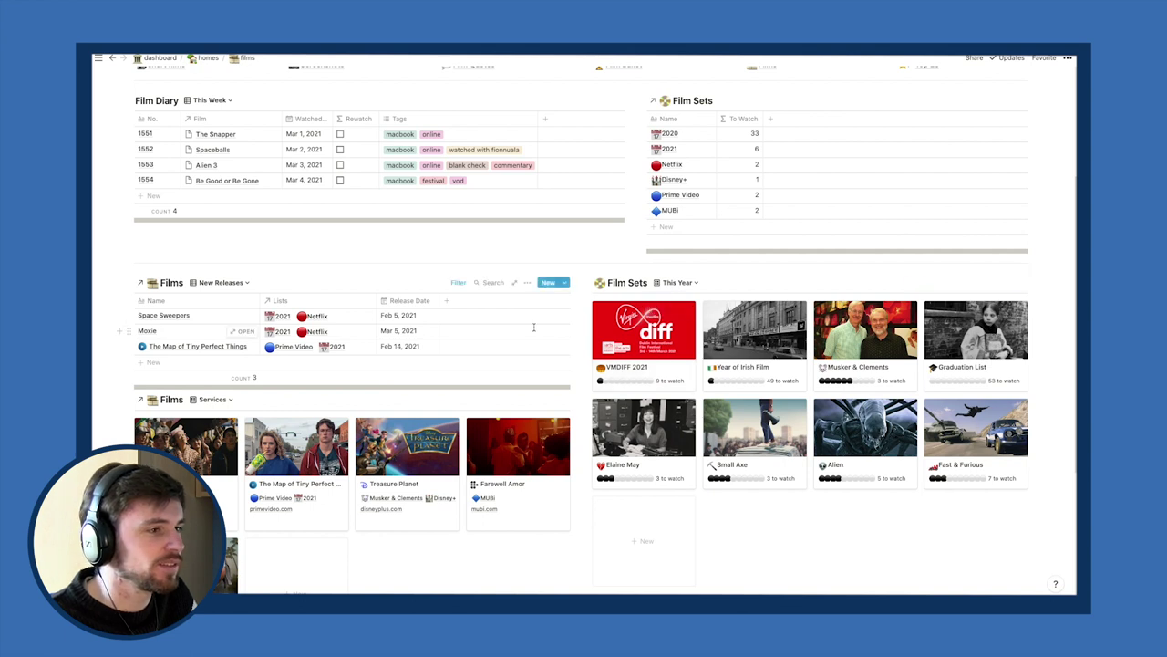
scroll(753, 355, up, 2)
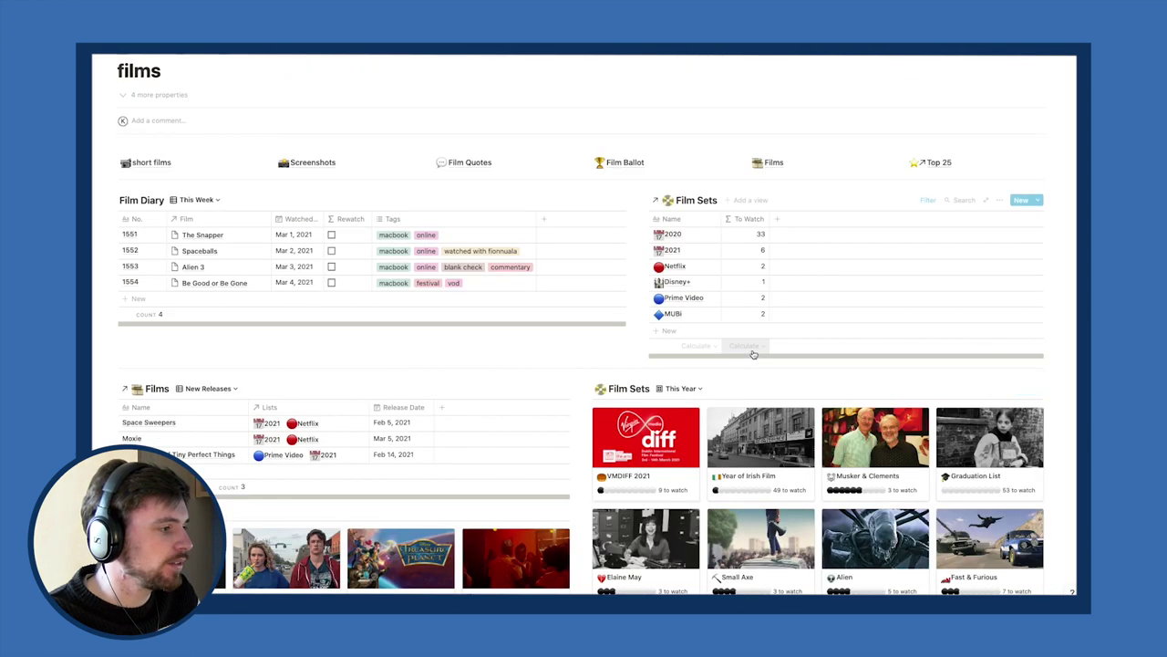
scroll(753, 354, up, 2)
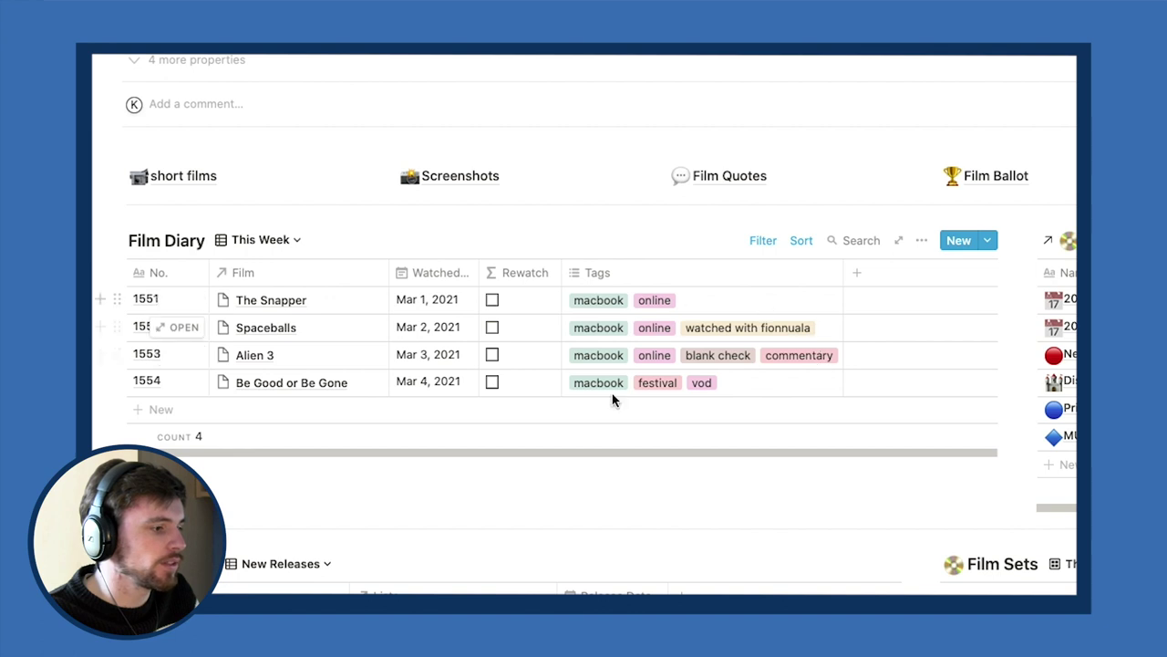
scroll(406, 208, down, 3)
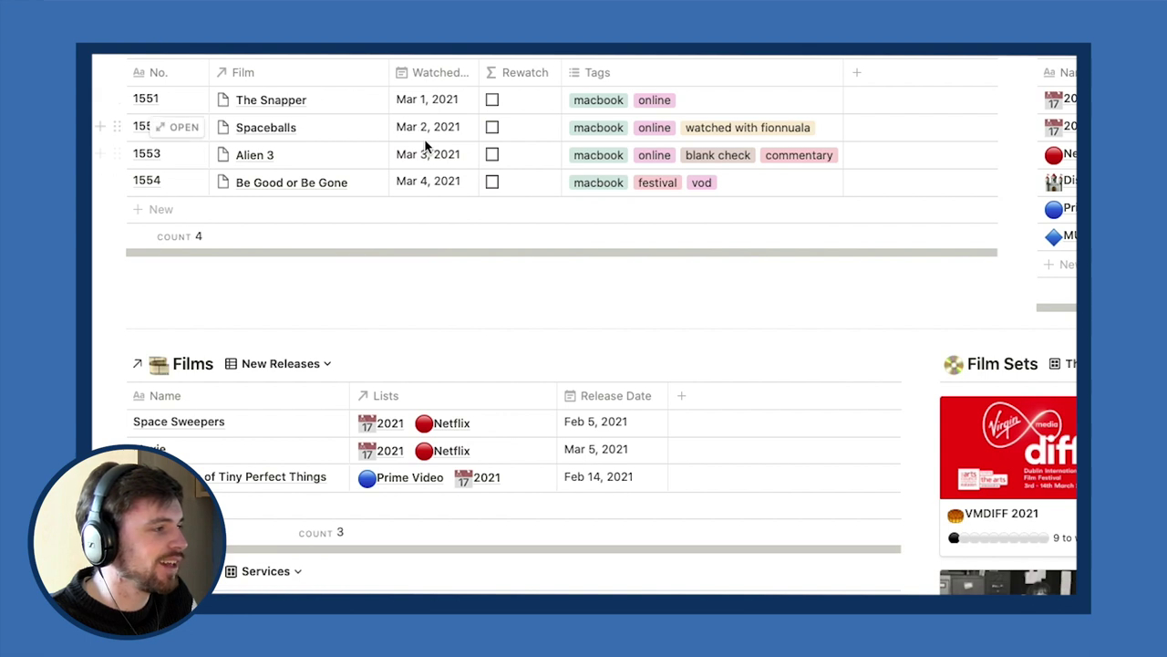
scroll(317, 129, down, 1)
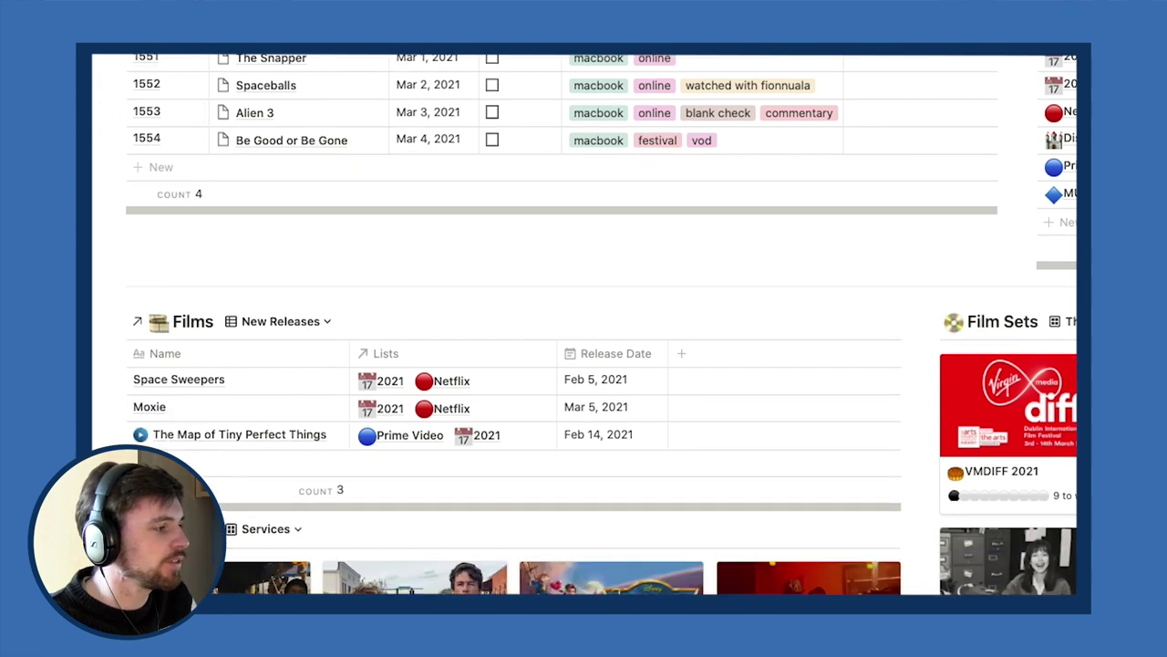
scroll(383, 283, up, 1)
scroll(384, 283, up, 2)
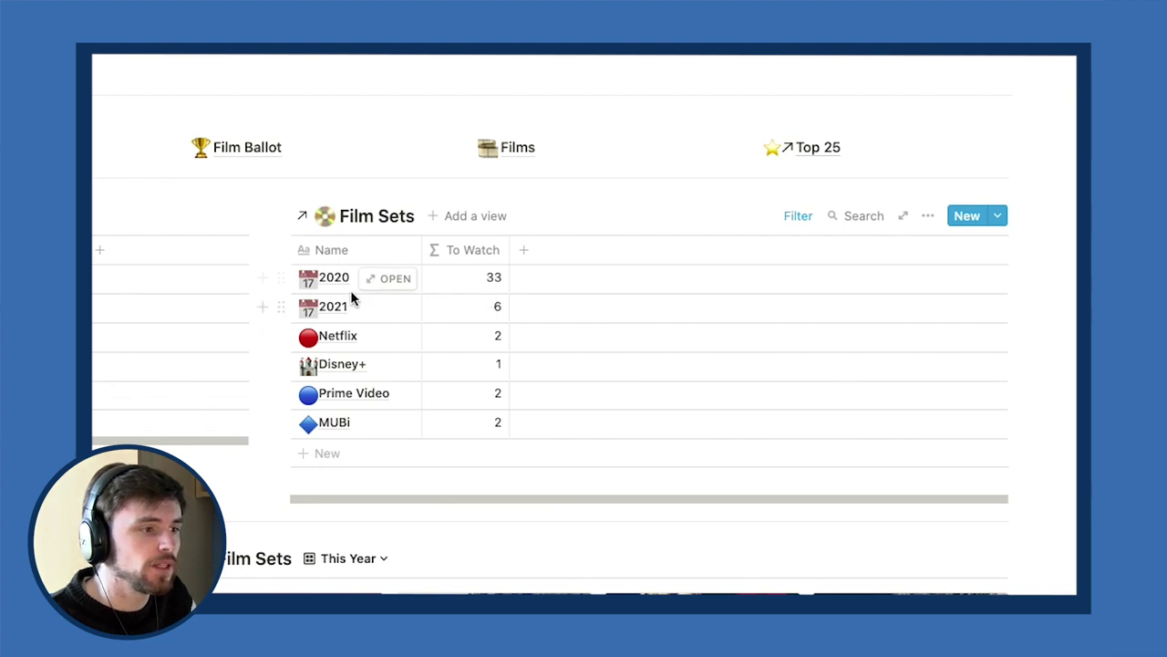
scroll(335, 345, down, 1)
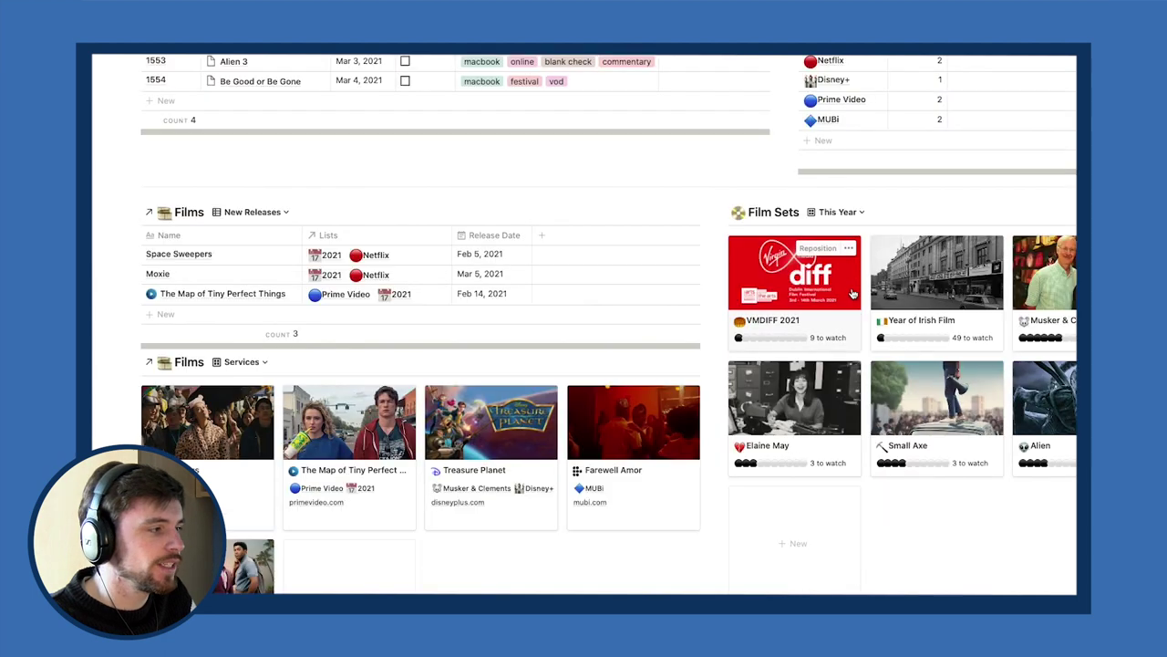
scroll(852, 294, down, 1)
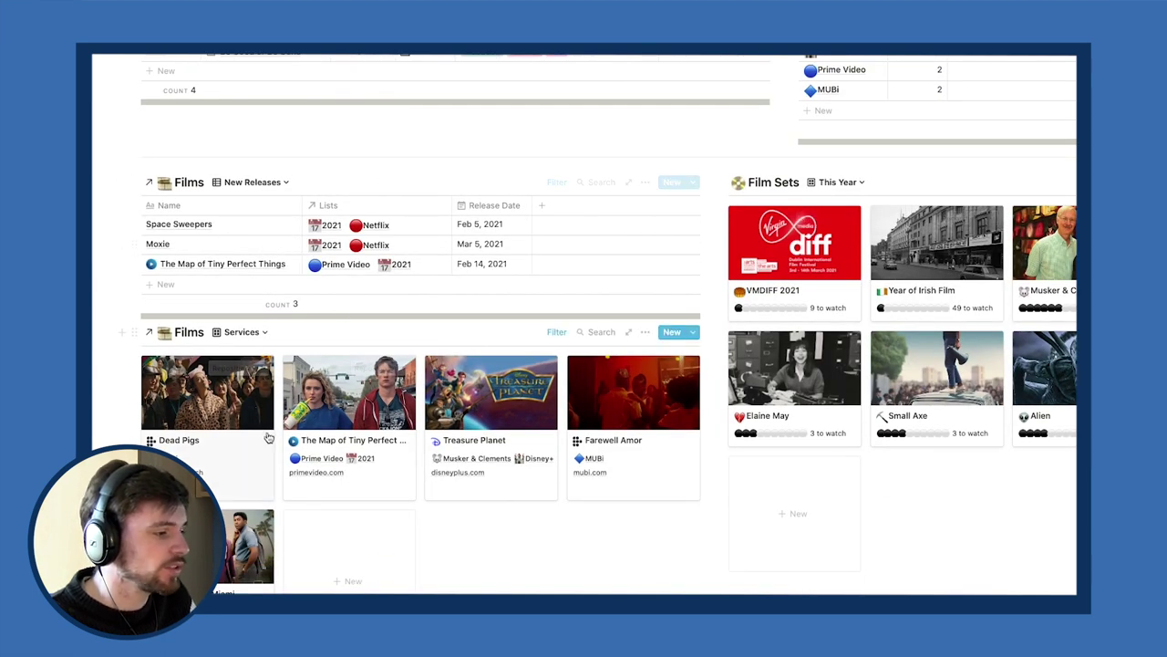
scroll(246, 390, down, 1)
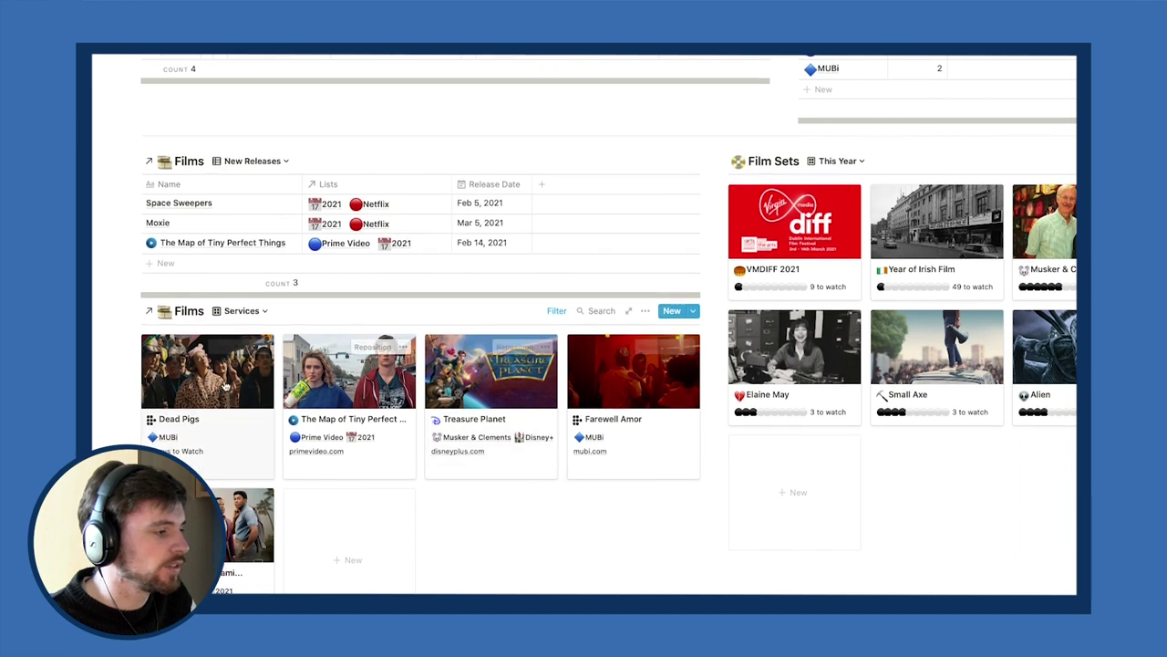
scroll(239, 387, down, 1)
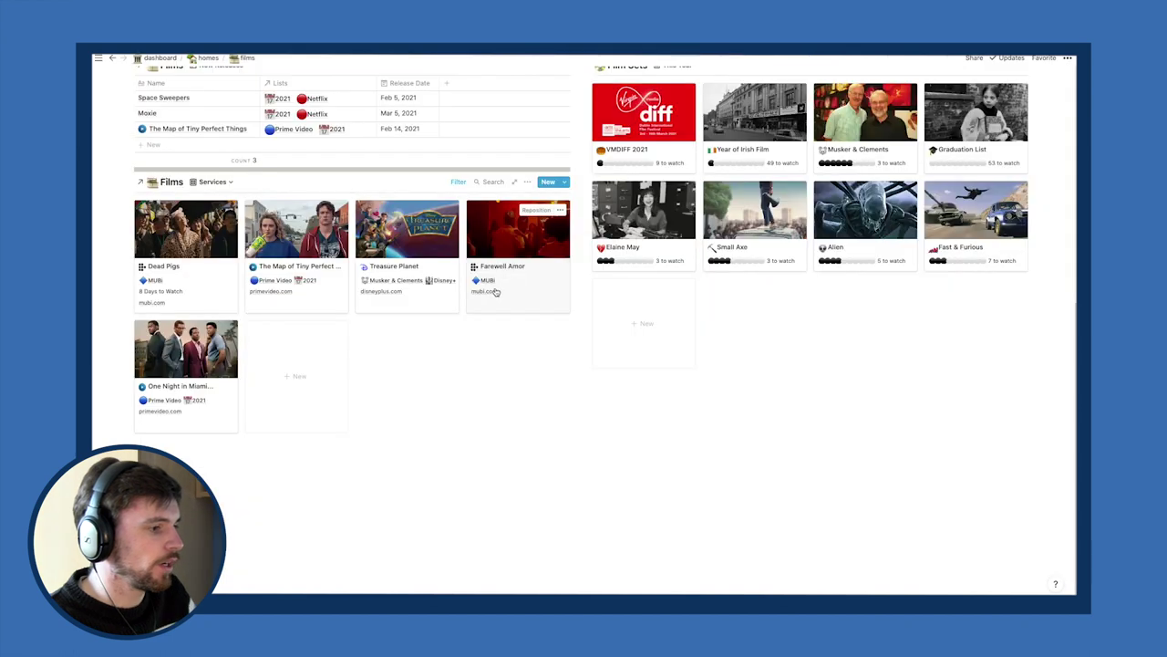
click(490, 292)
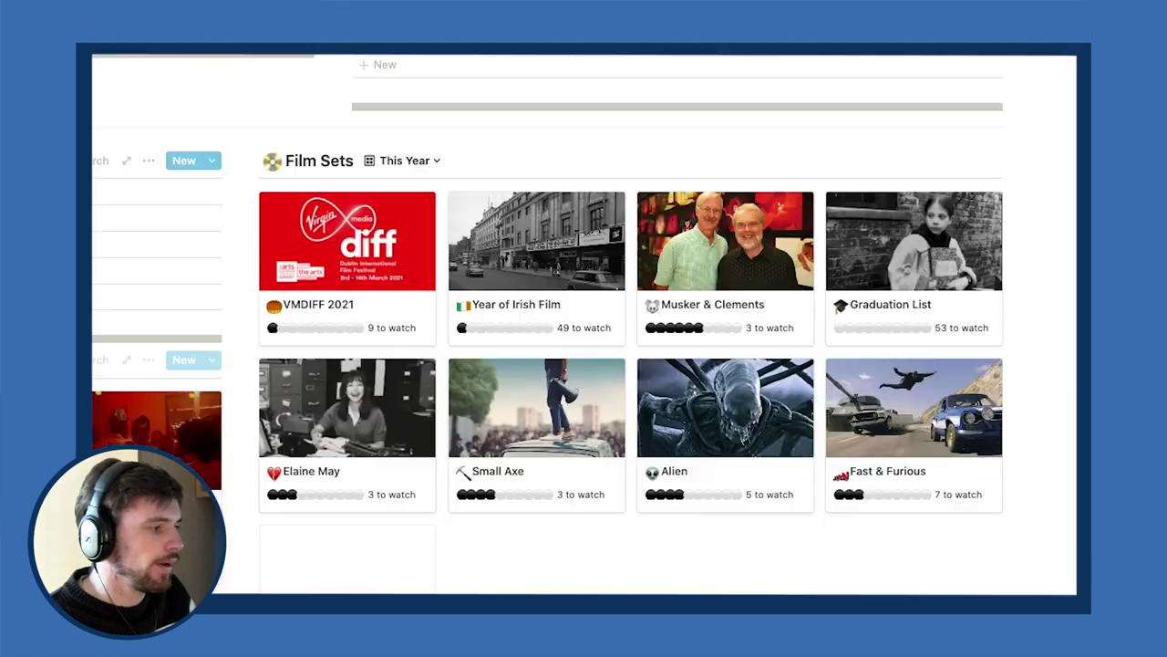
click(207, 63)
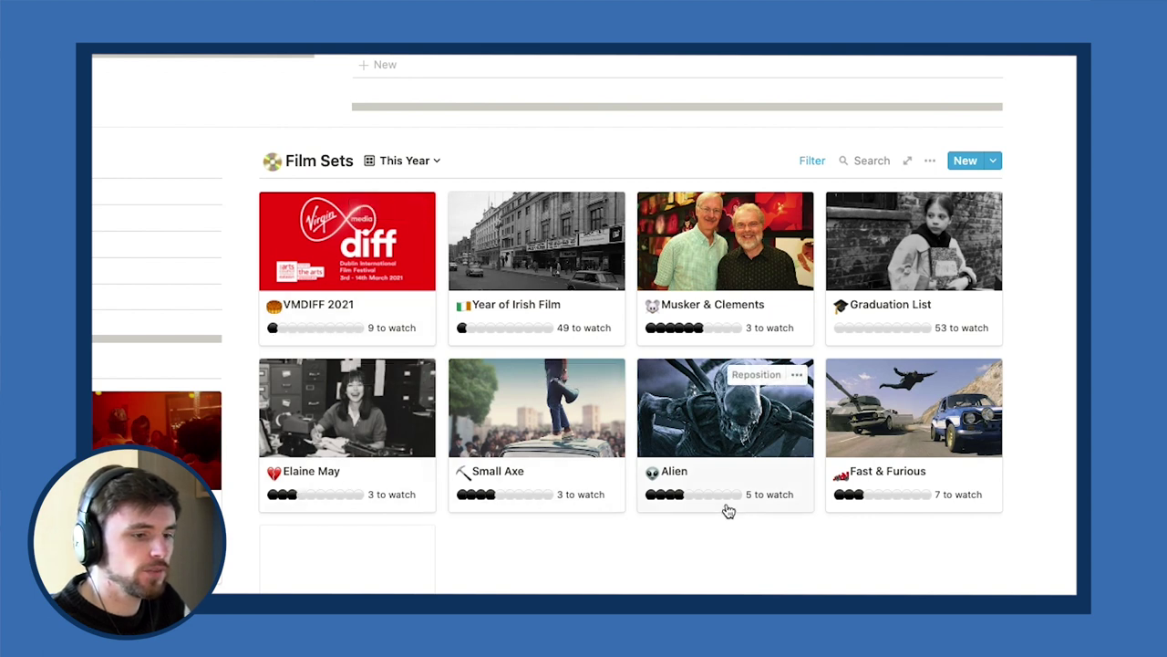
Switch the Film Sets gallery showing This Year to the Directors (Complete) view and look through it.
click(408, 161)
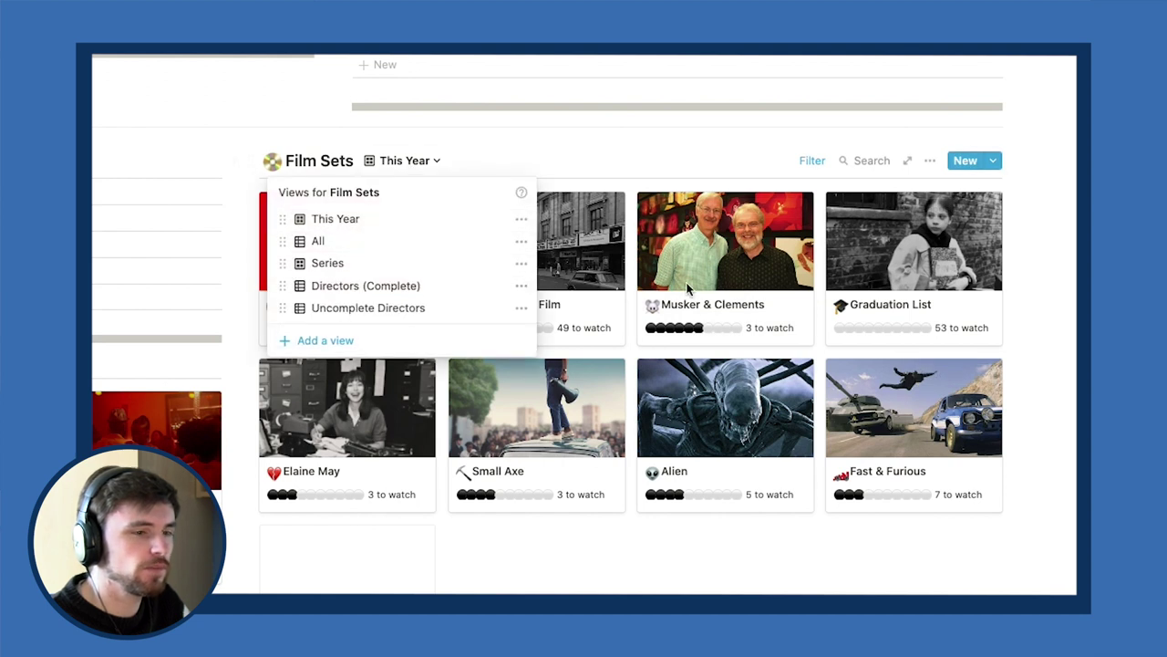
click(406, 288)
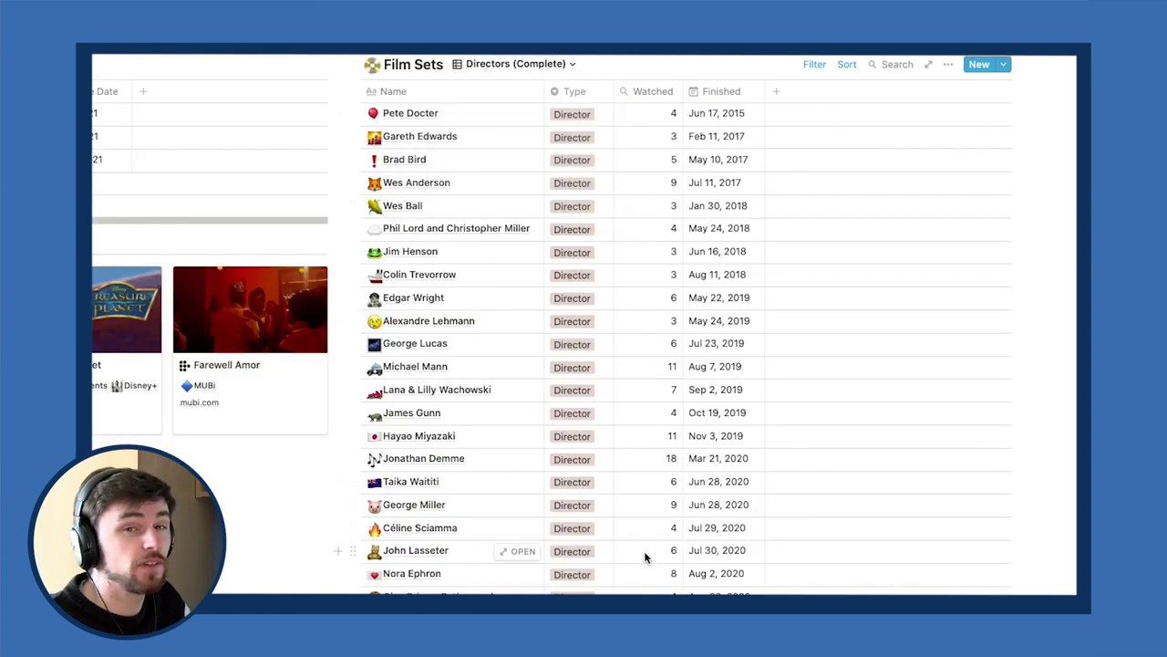
scroll(607, 255, up, 1)
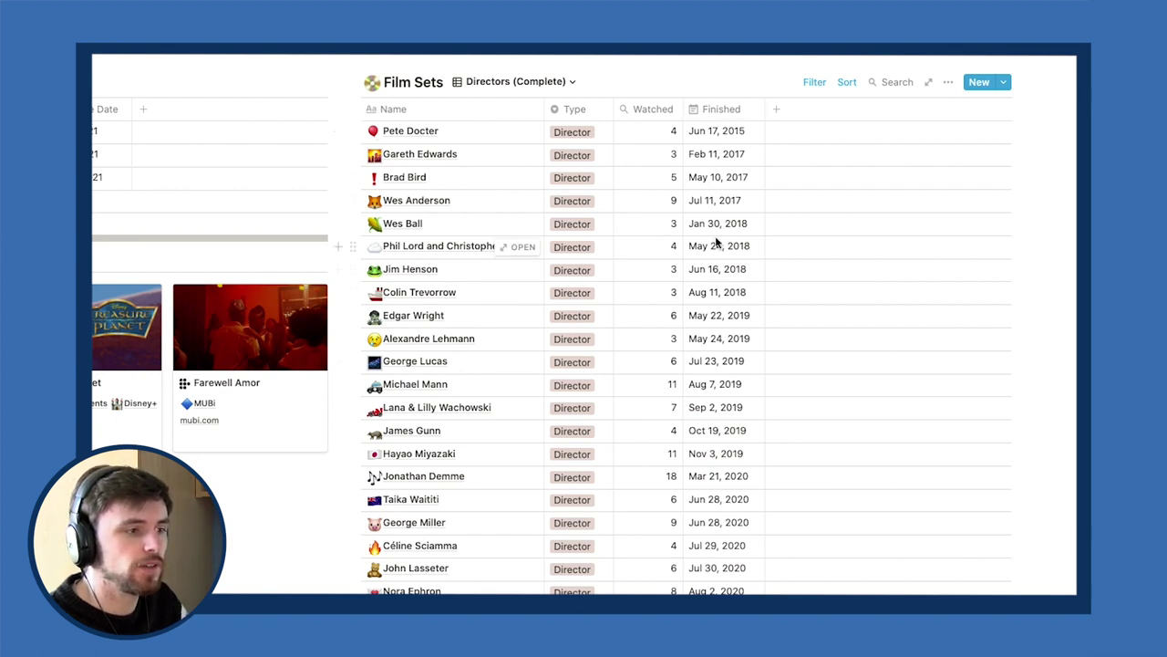
Open the Hayao Miyazaki entry in Film Sets to examine its film list, and close it.
key(ctrl+minus)
key(ctrl+minus)
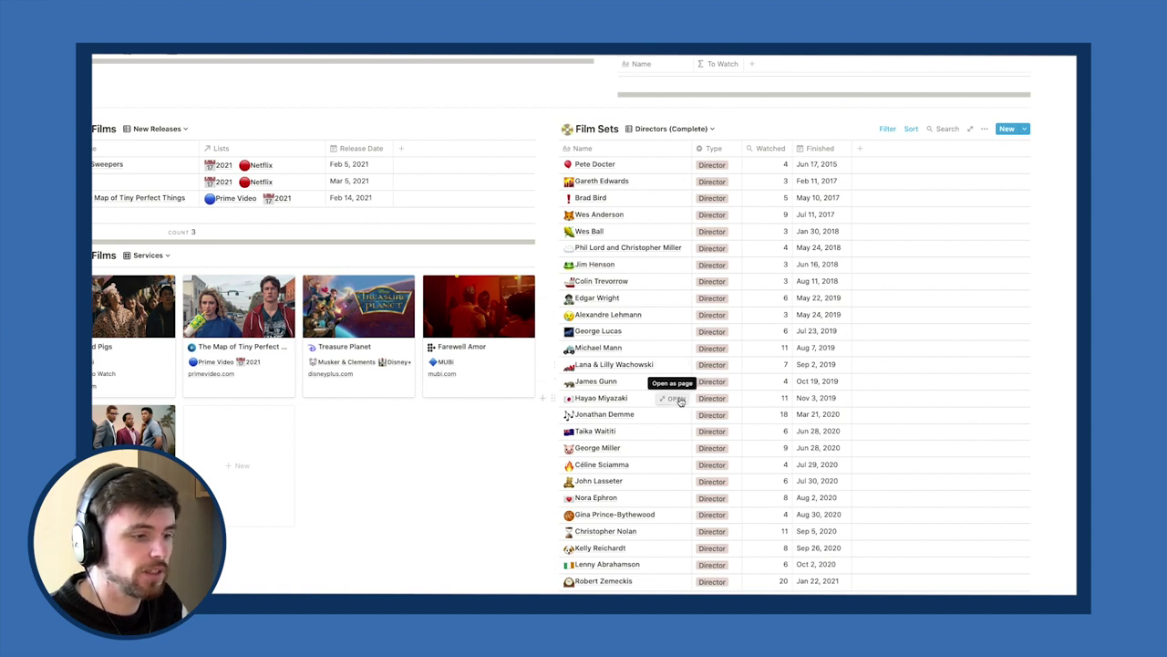
click(678, 399)
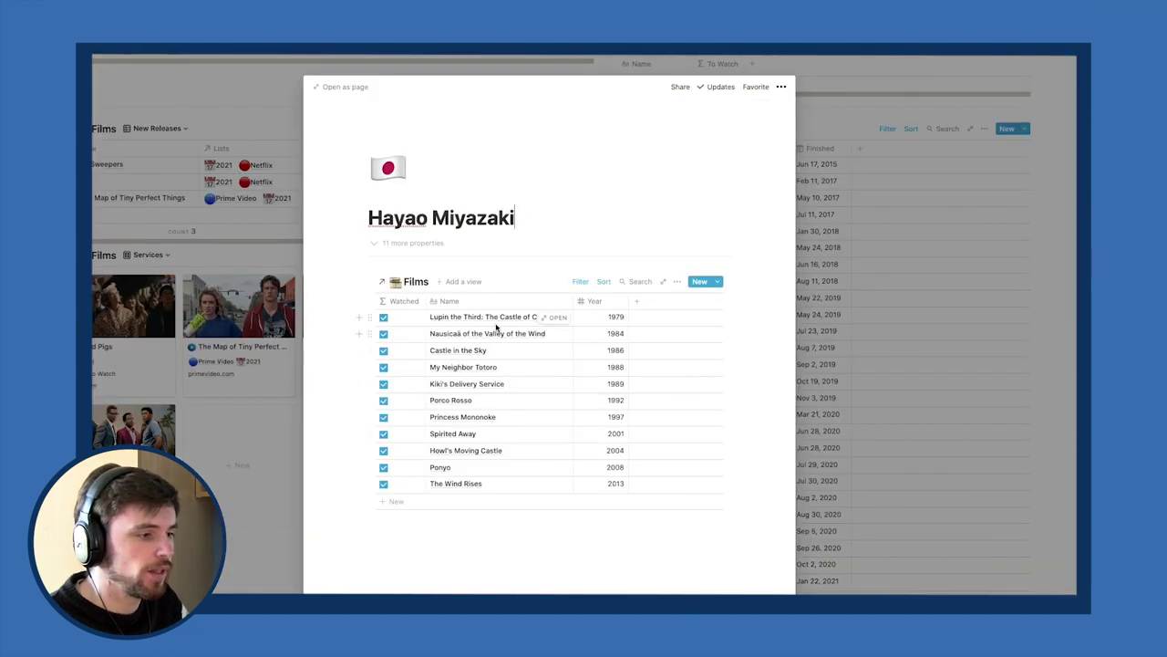
key(Escape)
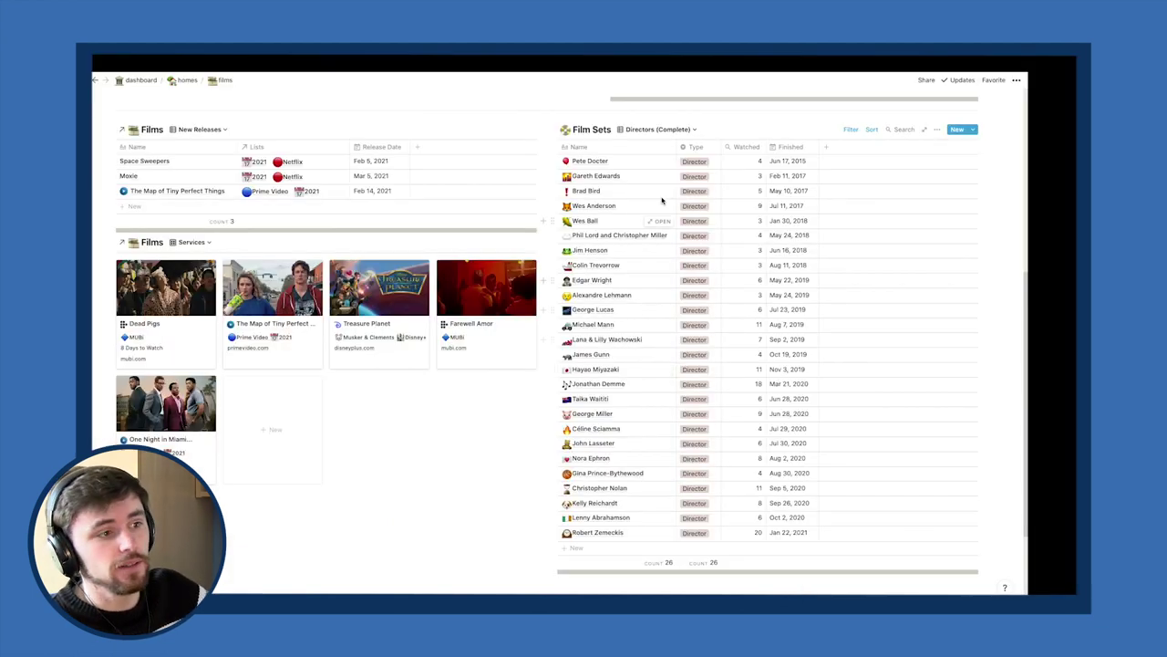
Return Film Sets to the This Year view and check which films in the Elaine May set are watched.
click(656, 130)
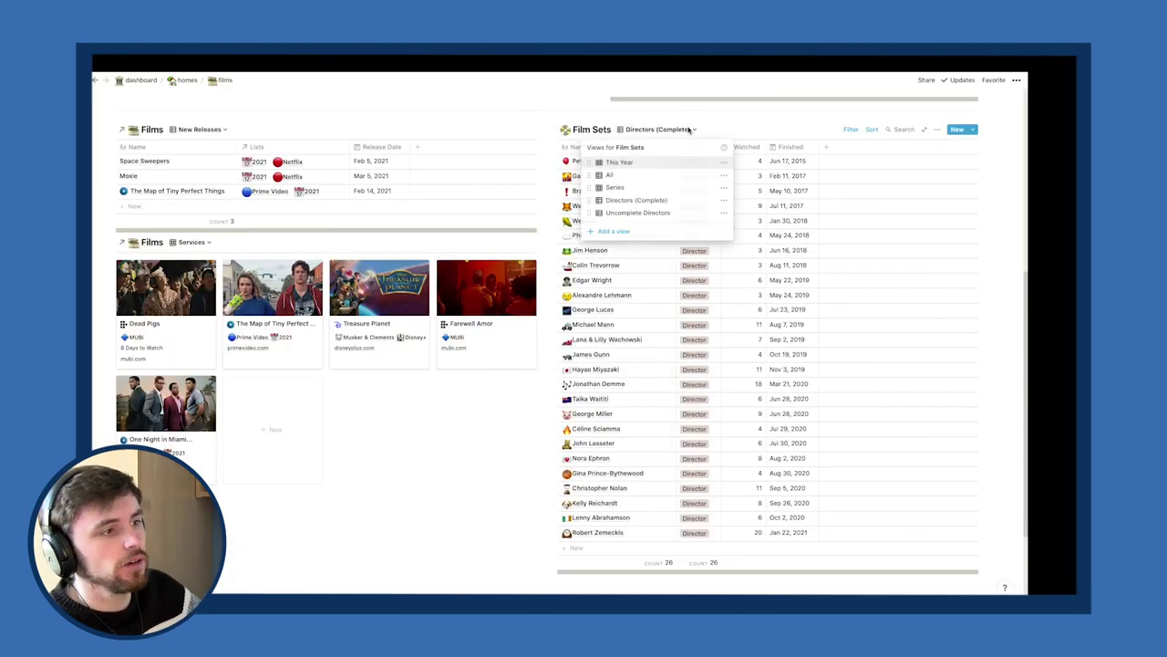
click(638, 162)
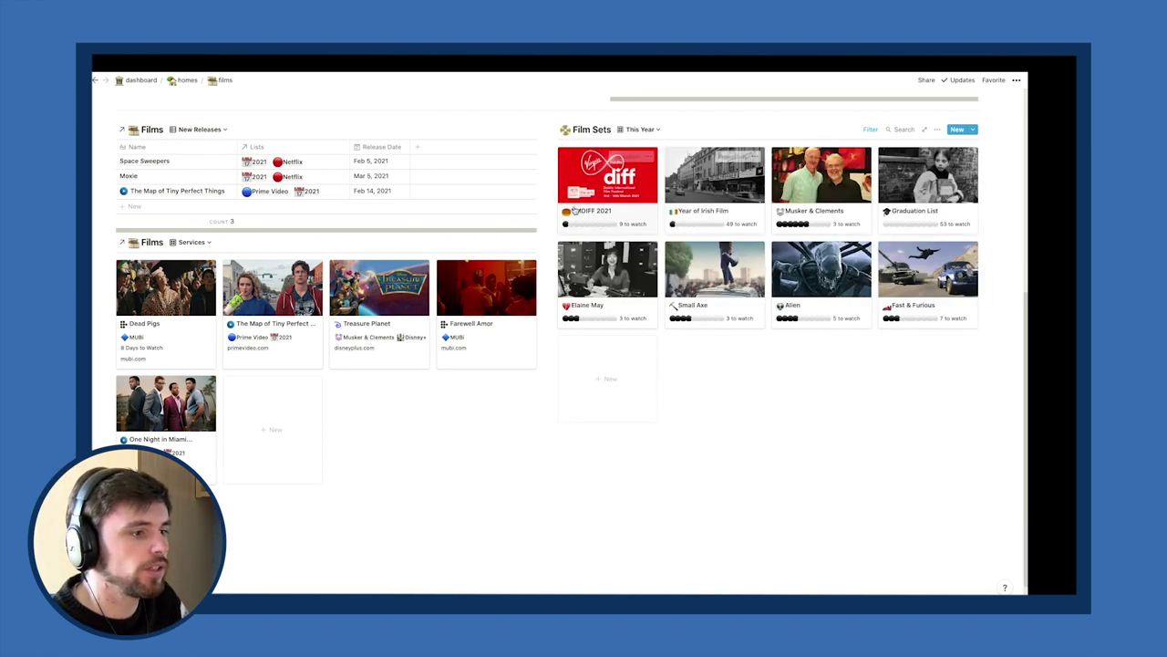
scroll(634, 326, up, 1)
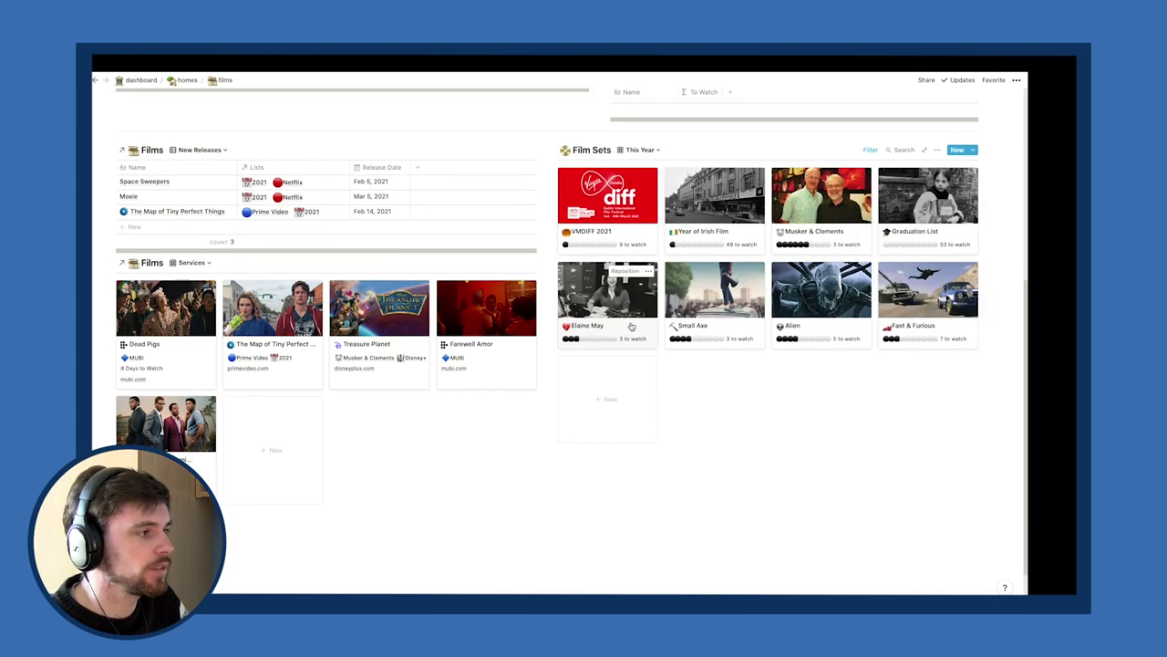
click(609, 301)
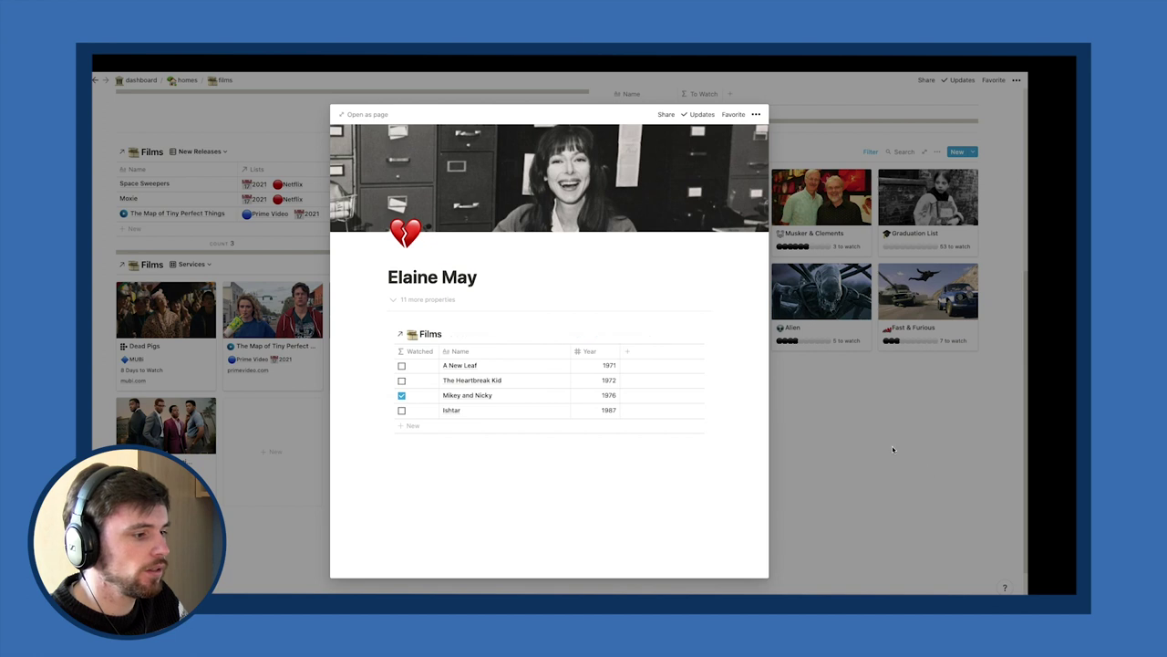
click(821, 425)
Add entry 1555 to the Film Diary and link it to the film The Heartbreak Kid.
scroll(547, 319, up, 5)
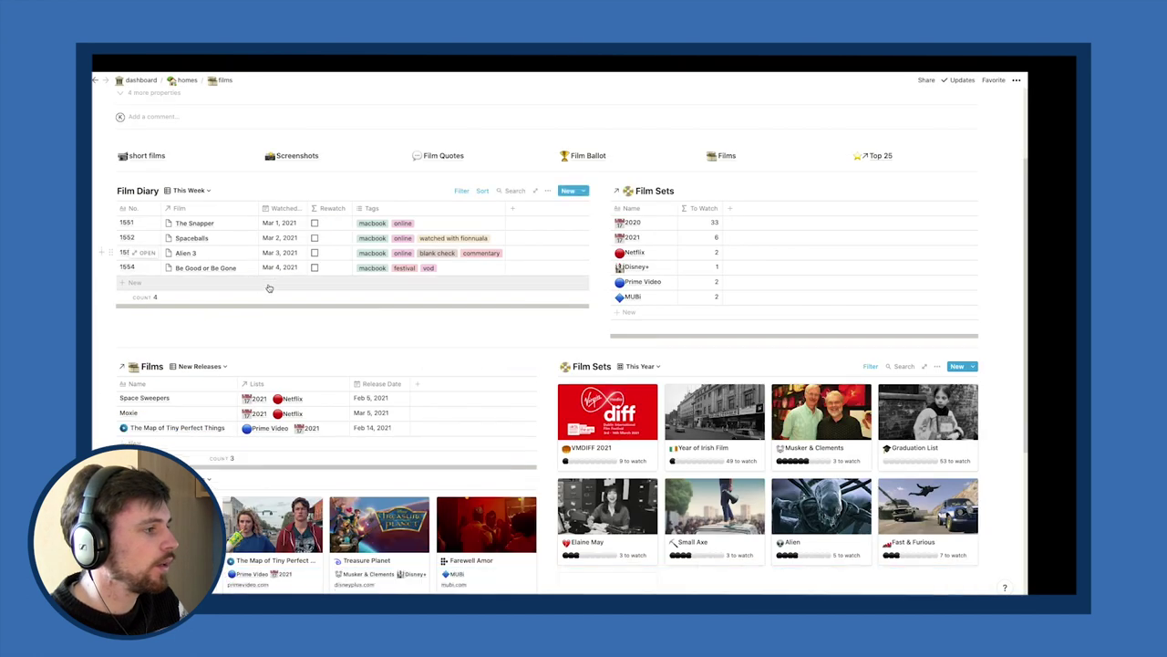
click(133, 283)
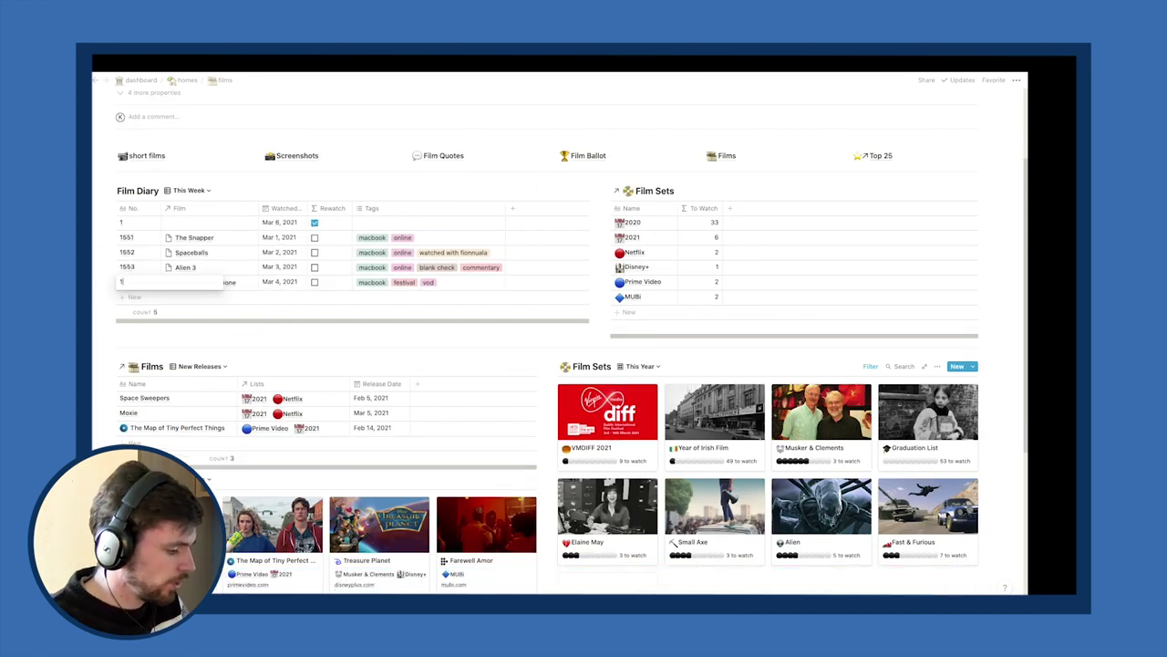
key(Escape)
click(202, 288)
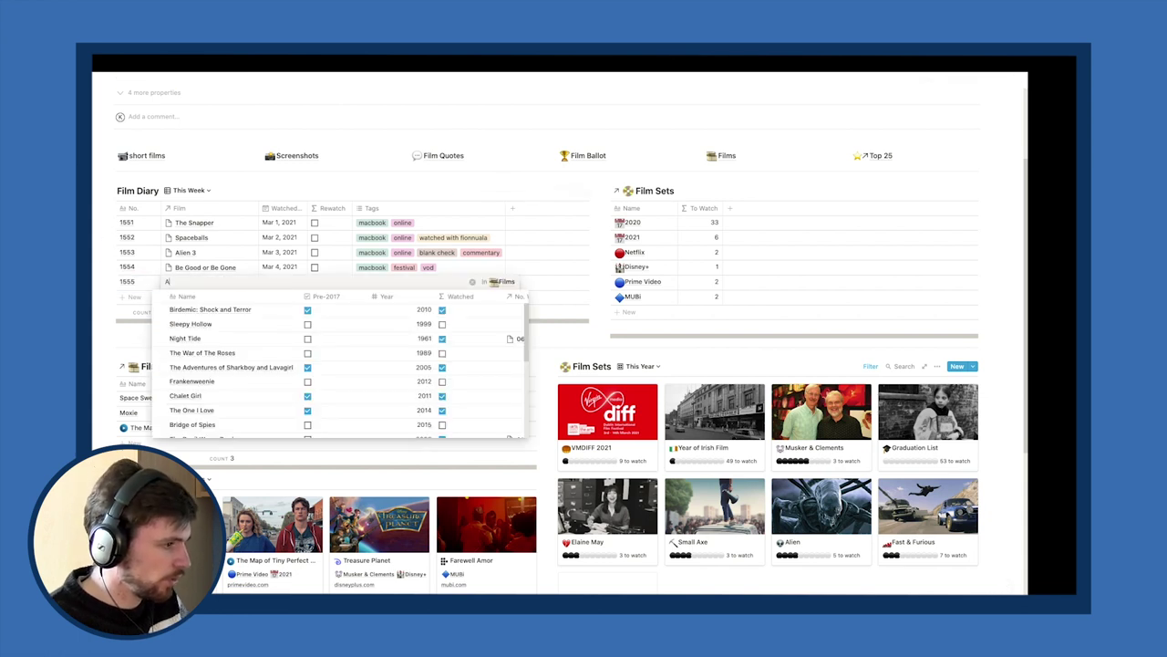
key(BackSpace)
text(heartbre)
key(Return)
key(Escape)
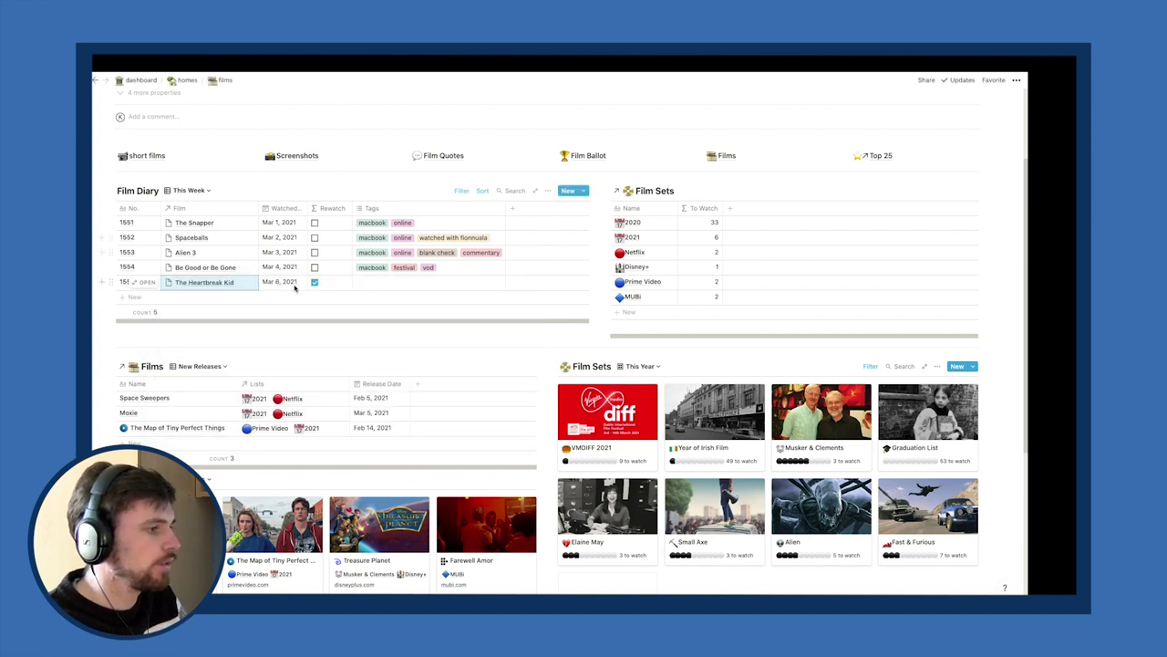
Tag The Heartbreak Kid's diary entry with macbook.
click(382, 286)
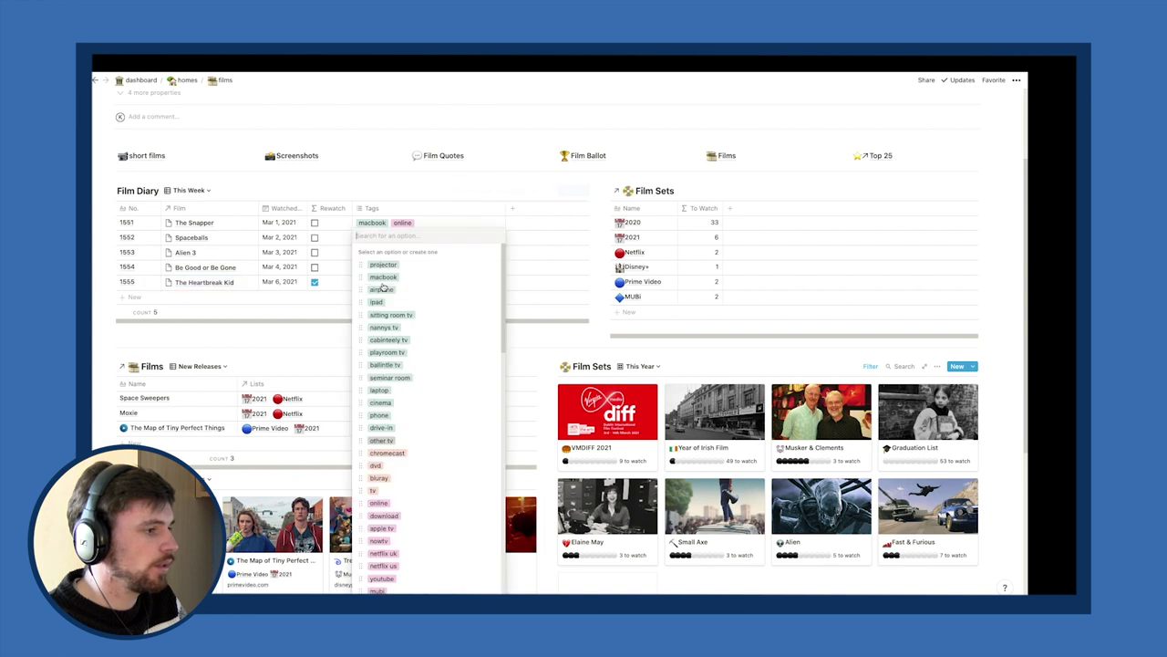
click(384, 277)
key(Escape)
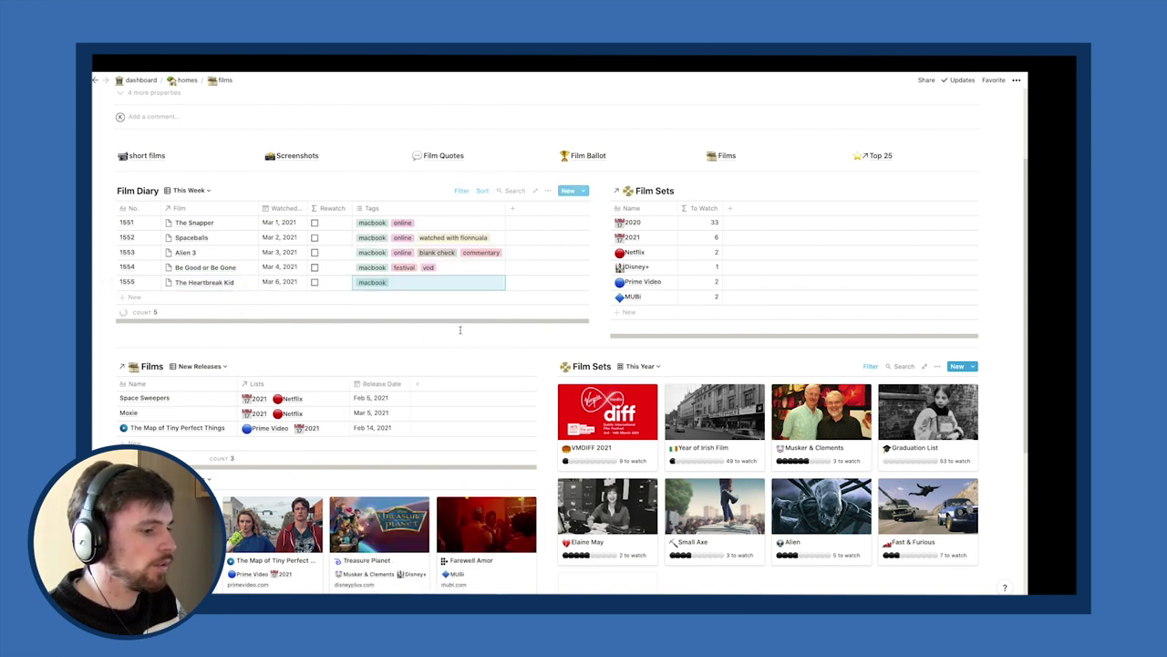
Check the Elaine May set's progress in Film Sets and open the set.
scroll(462, 329, down, 1)
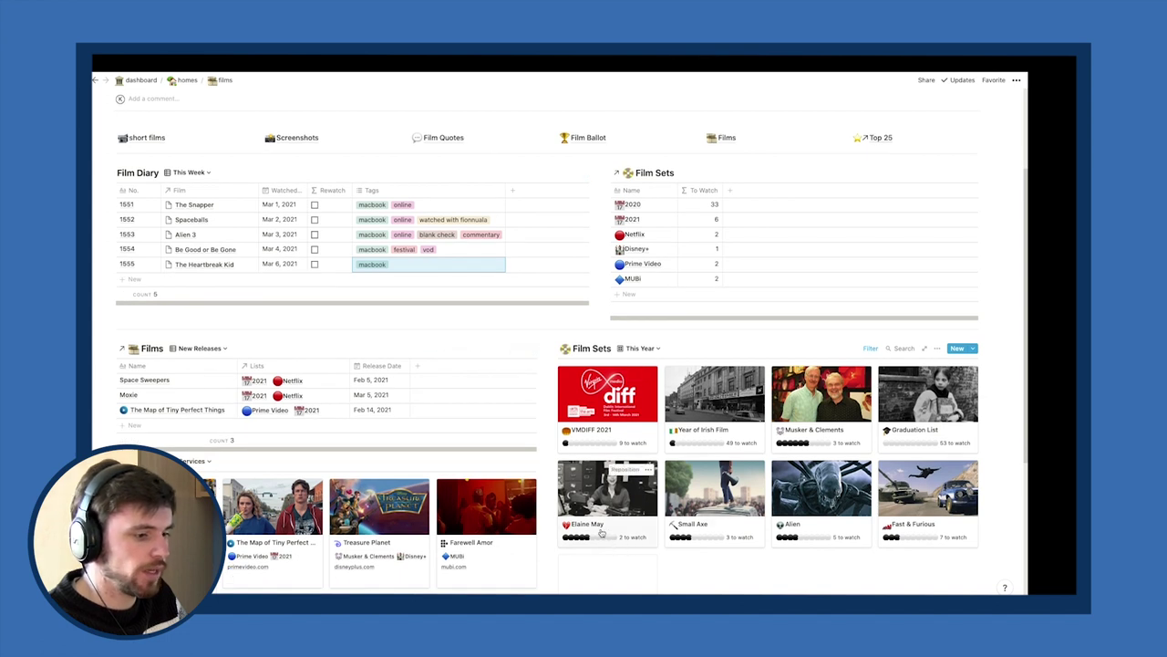
scroll(621, 516, down, 1)
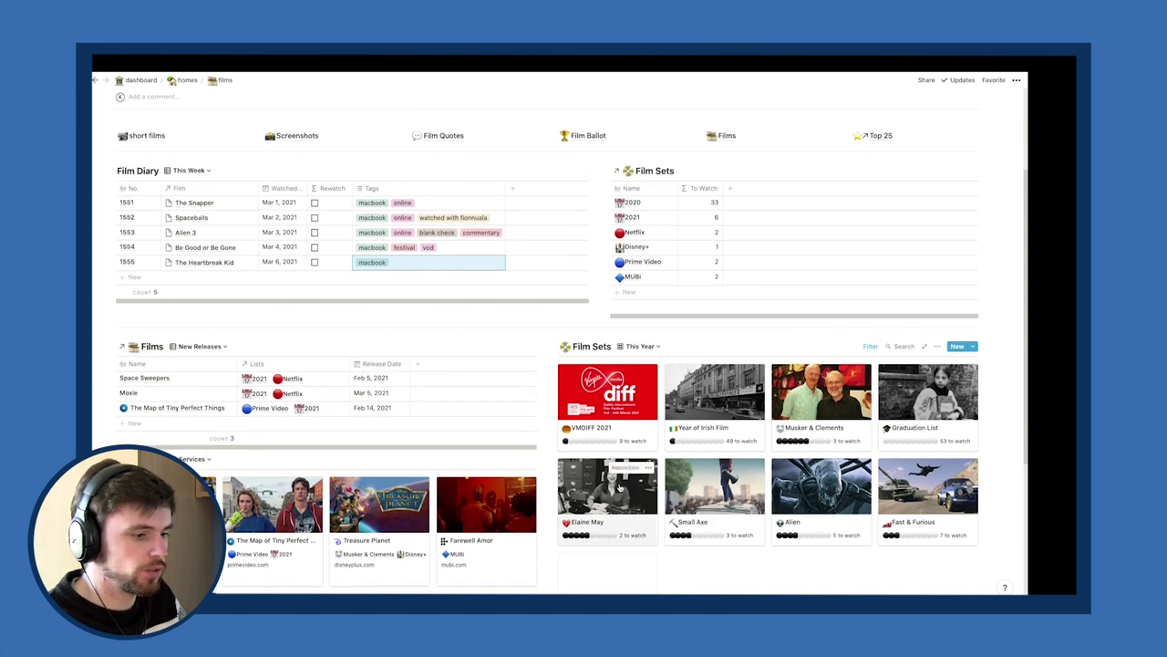
click(620, 488)
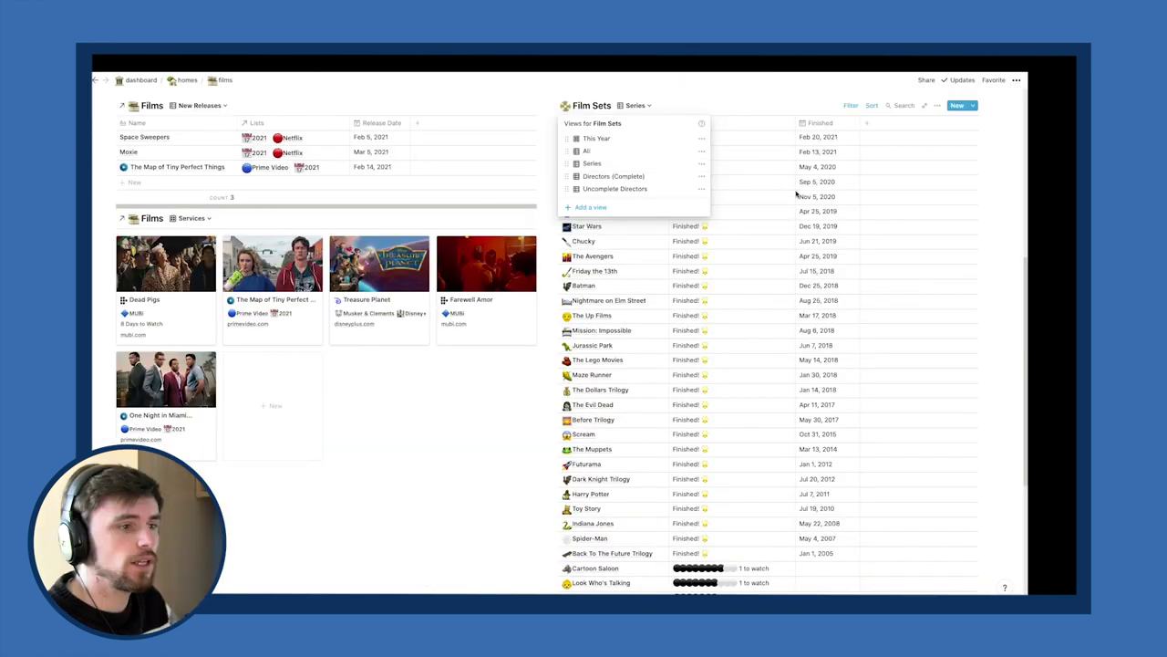
Look through the Series view of Film Sets and open the Crocodile Dundee set to examine its films.
click(796, 194)
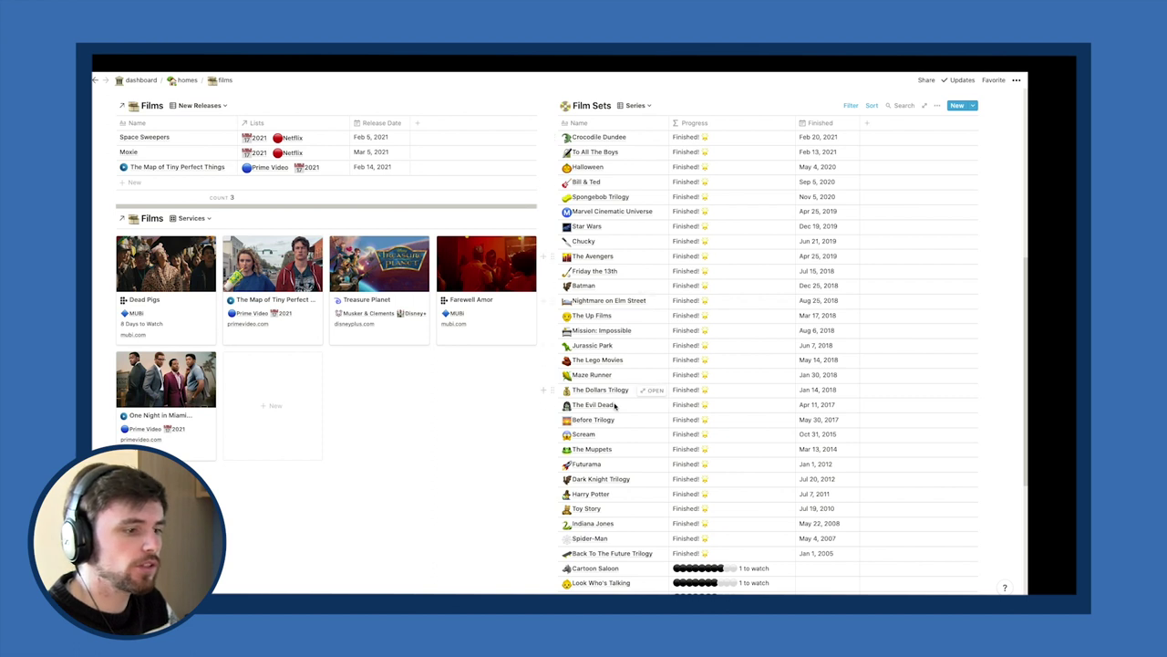
scroll(611, 392, down, 2)
scroll(609, 369, up, 3)
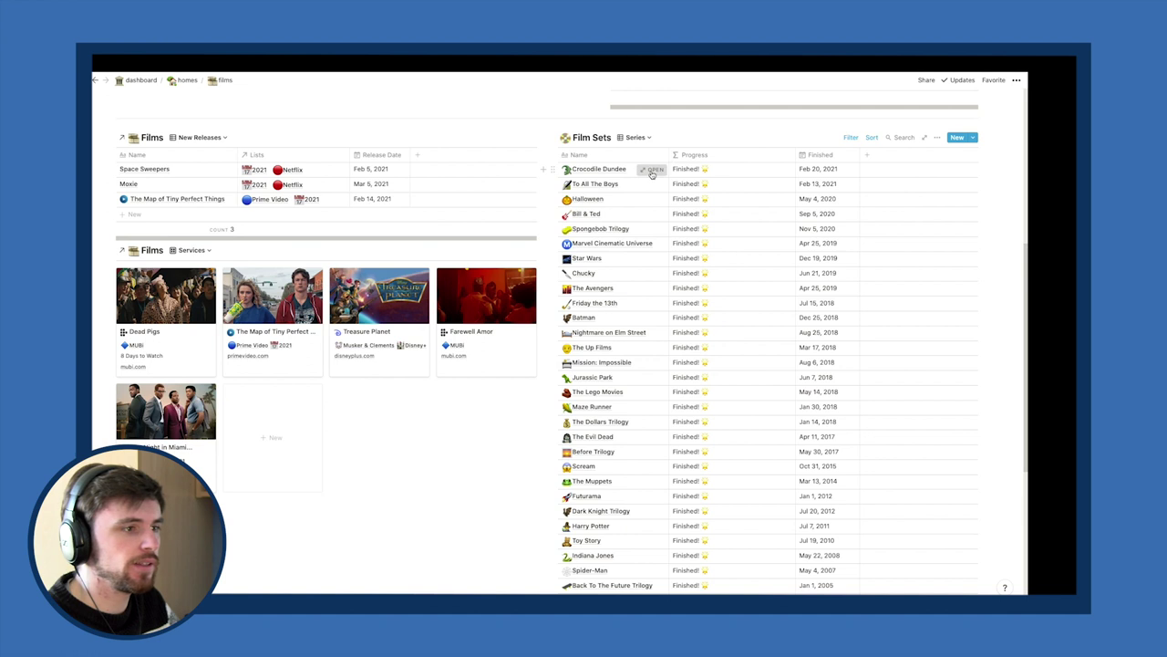
click(651, 171)
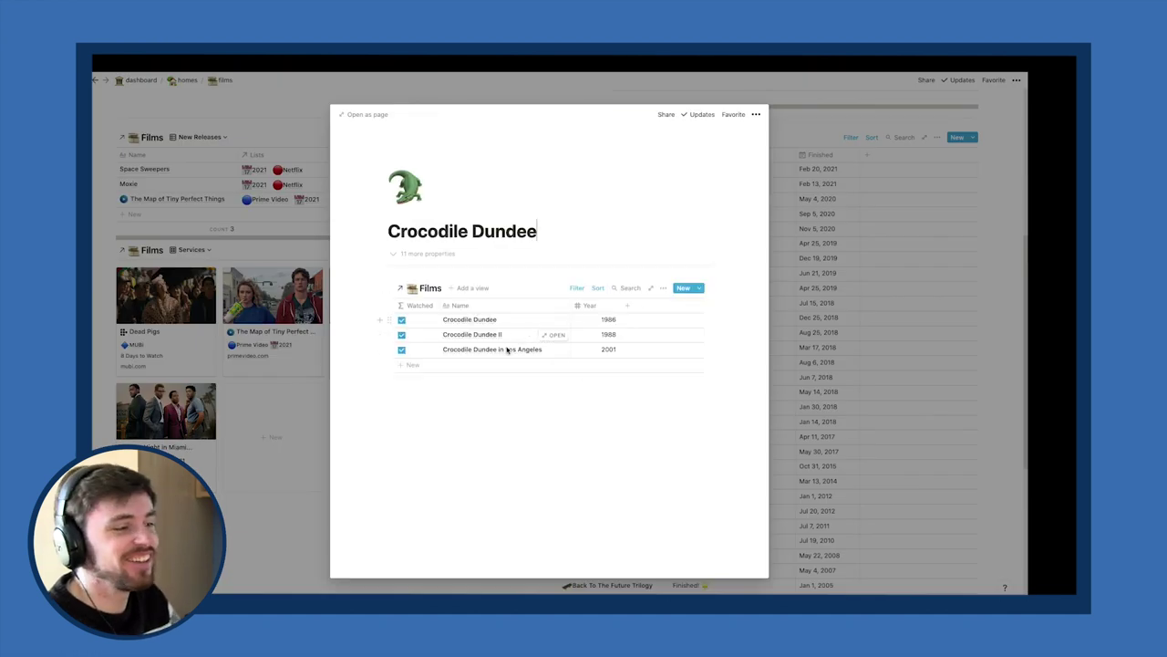
Close the Crocodile Dundee set and look at the Type options for the Back To The Future Trilogy in Film Sets.
key(Escape)
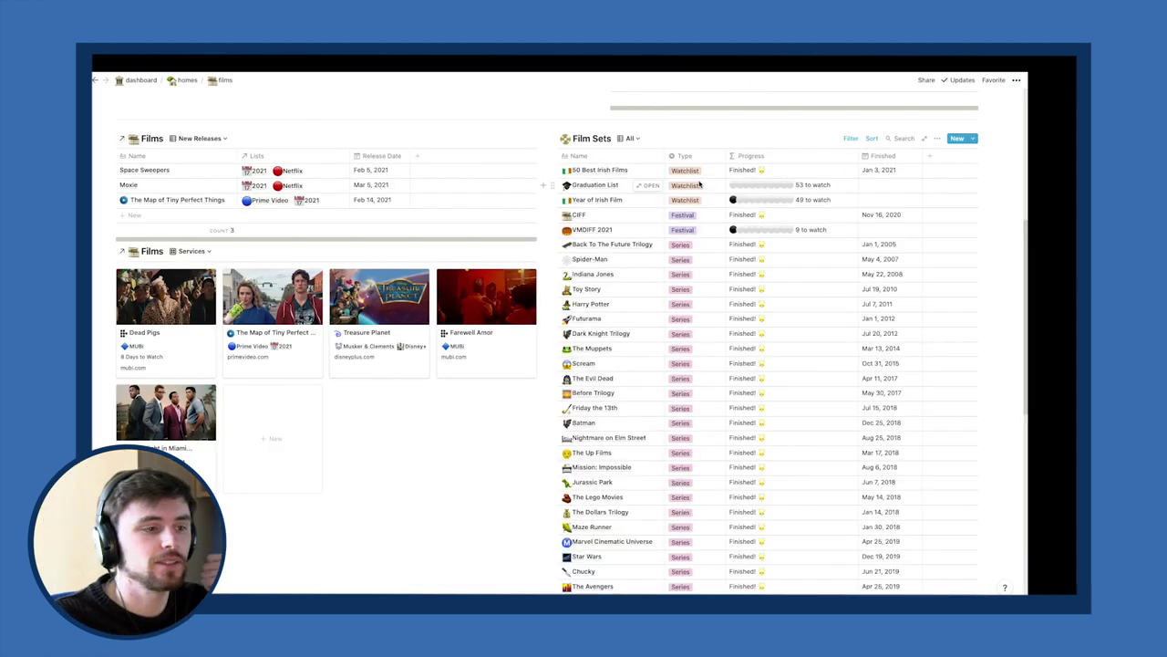
click(683, 244)
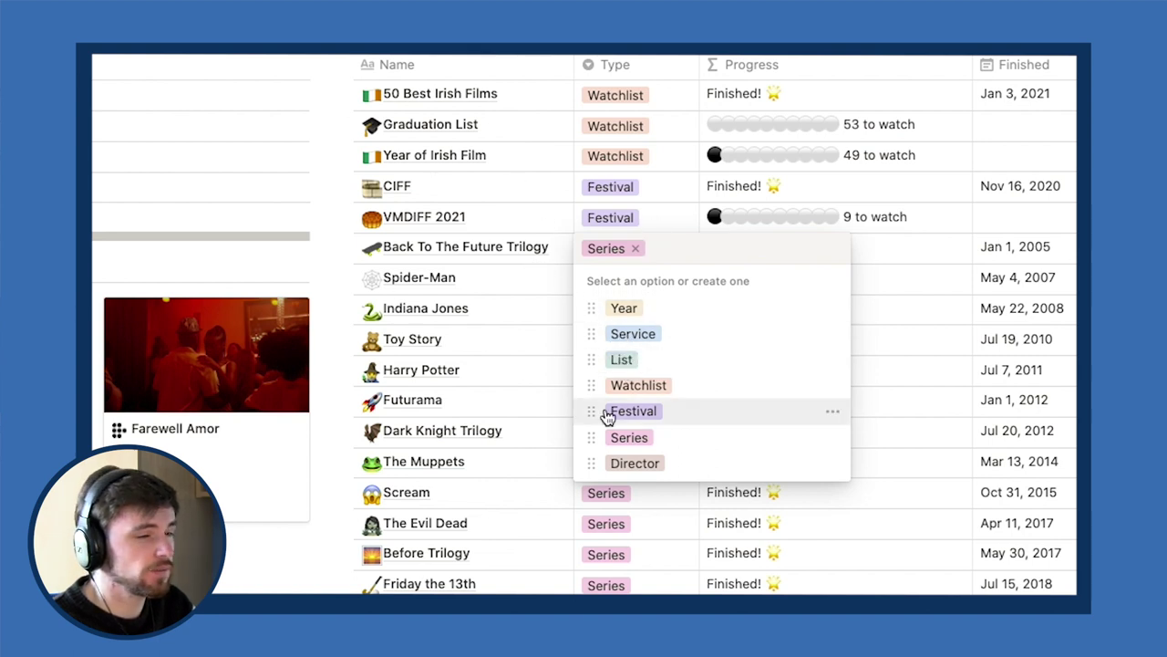
key(Escape)
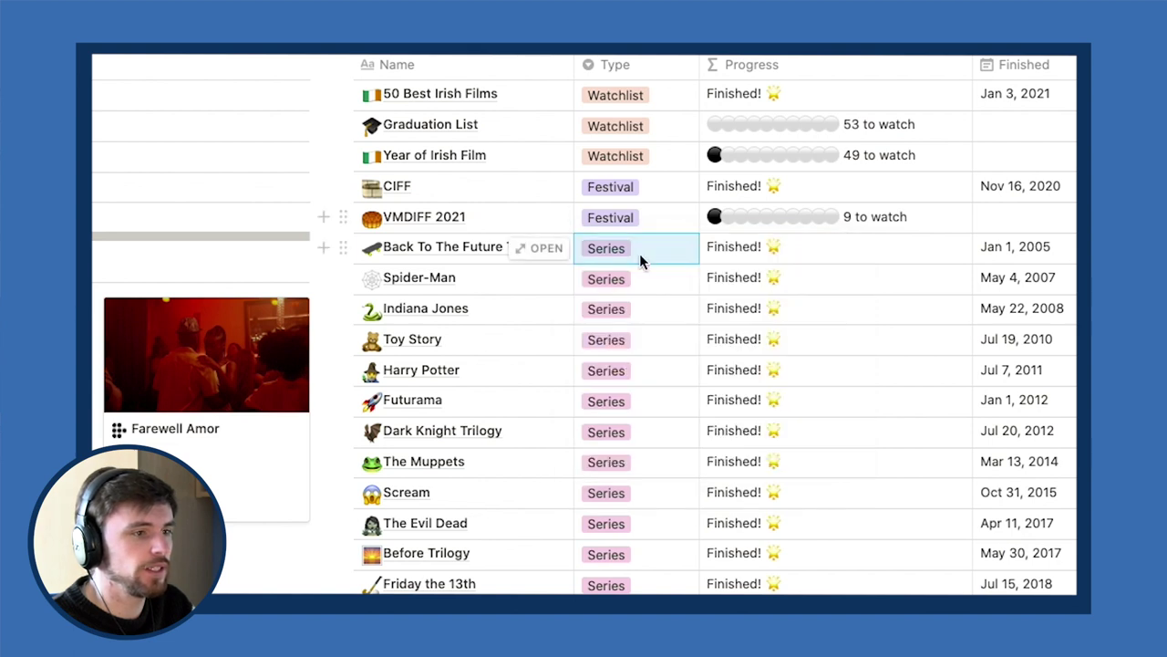
Delete the blank, unnumbered entry at the end of the Film Diary.
scroll(703, 198, up, 5)
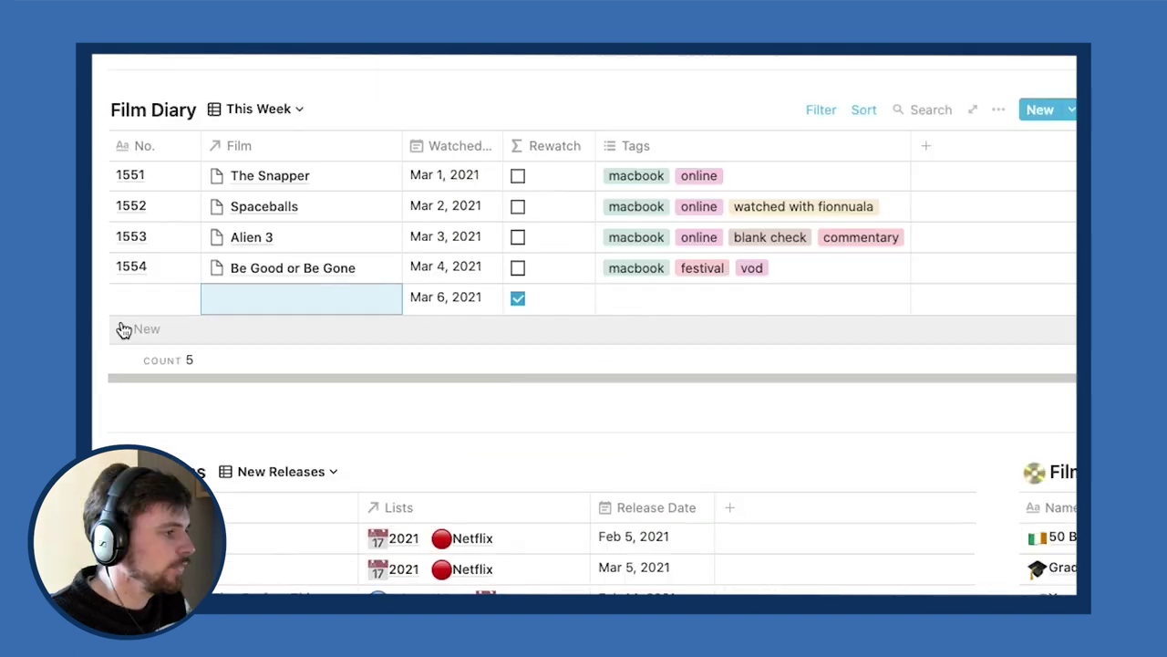
click(102, 304)
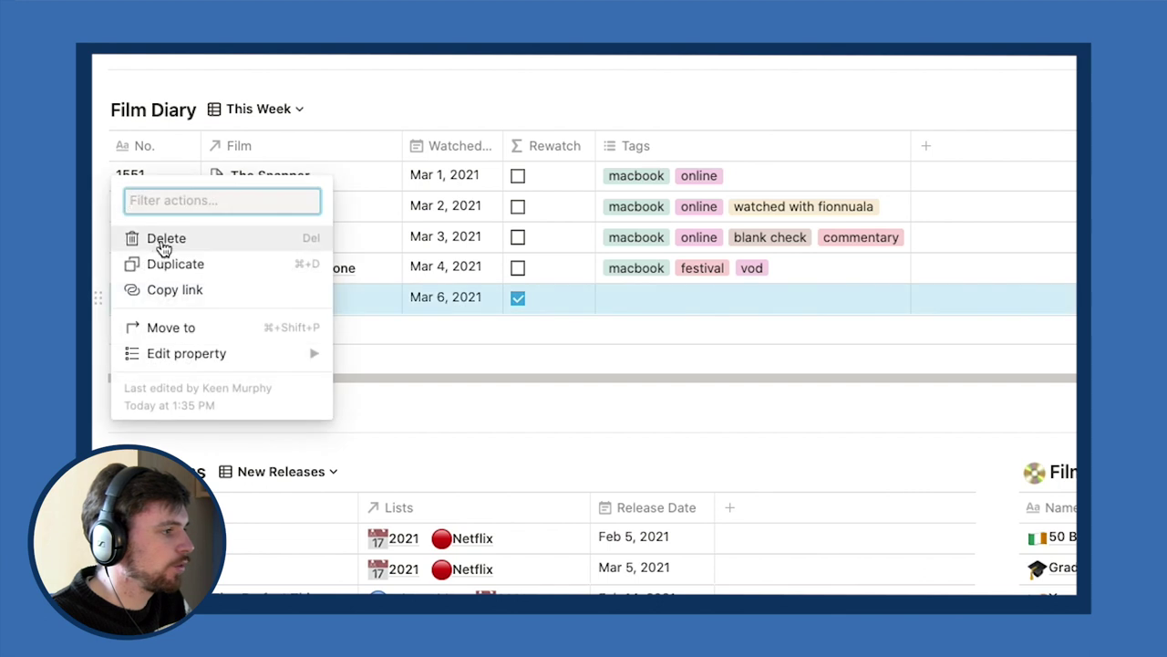
click(161, 244)
Switch the Films database from New Releases to the Most Watched view and examine the films' watch counts and dates.
click(317, 425)
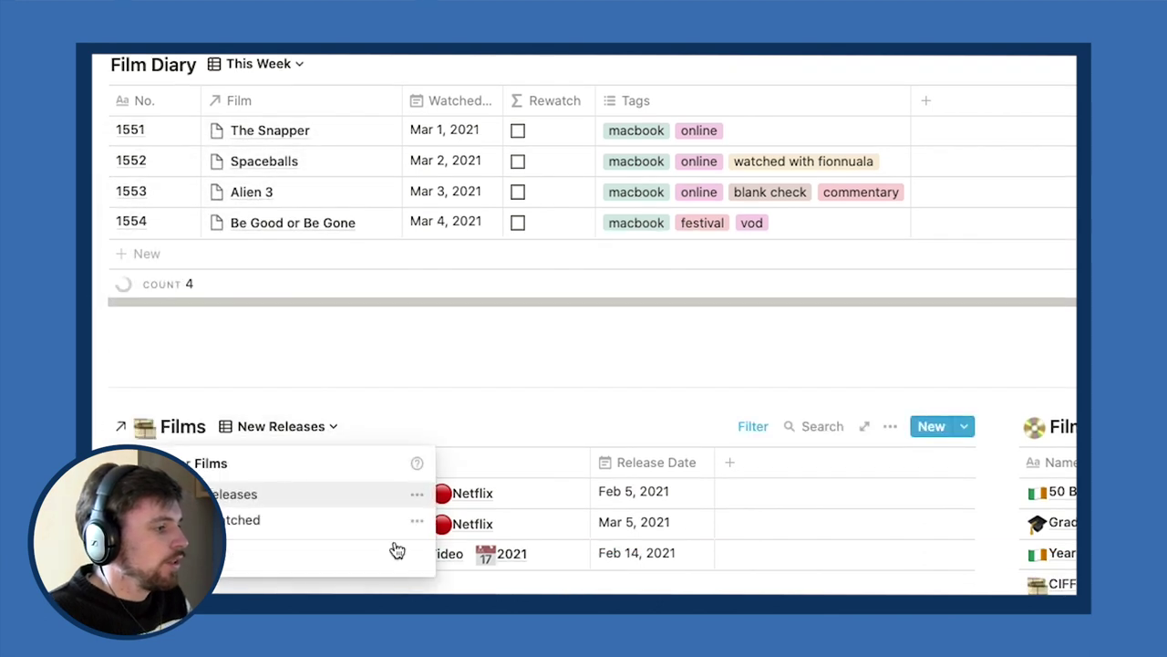
click(259, 526)
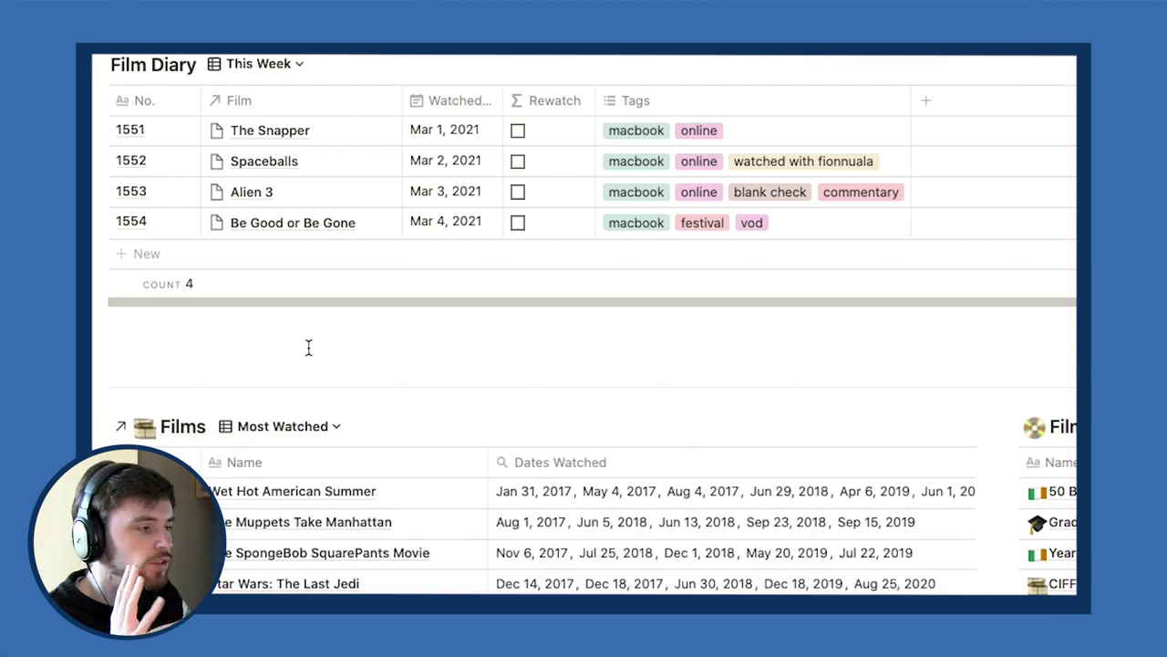
scroll(423, 481, down, 4)
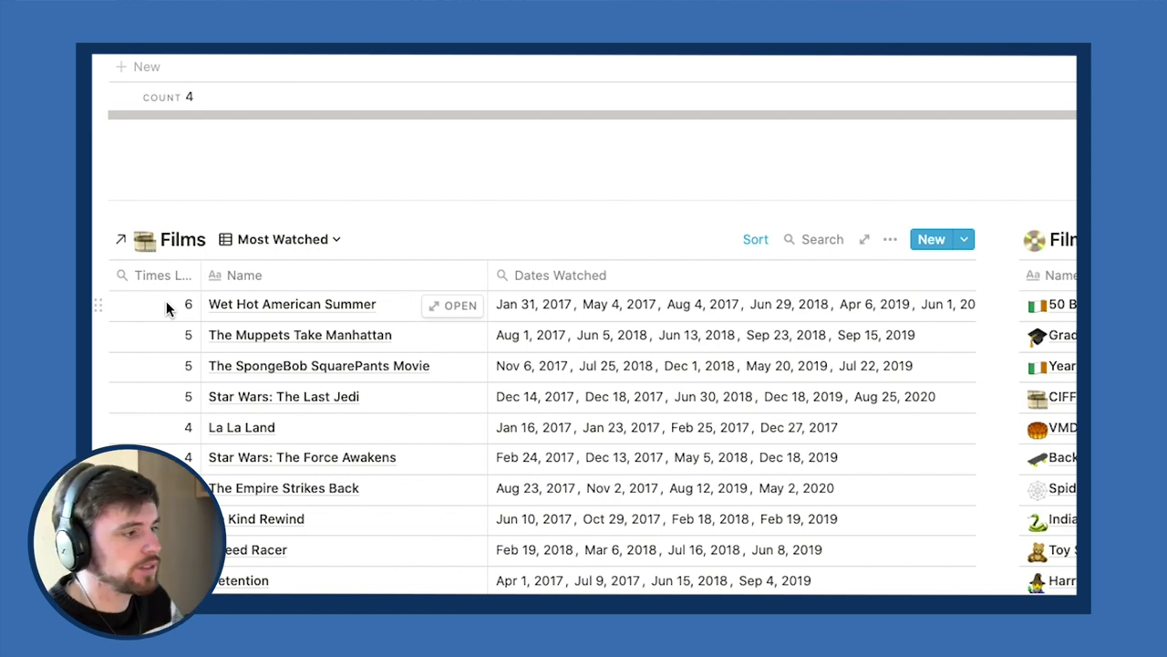
Create a new Film Diary entry numbered 1555 and set its film to The Heartbreak Kid.
scroll(166, 310, up, 3)
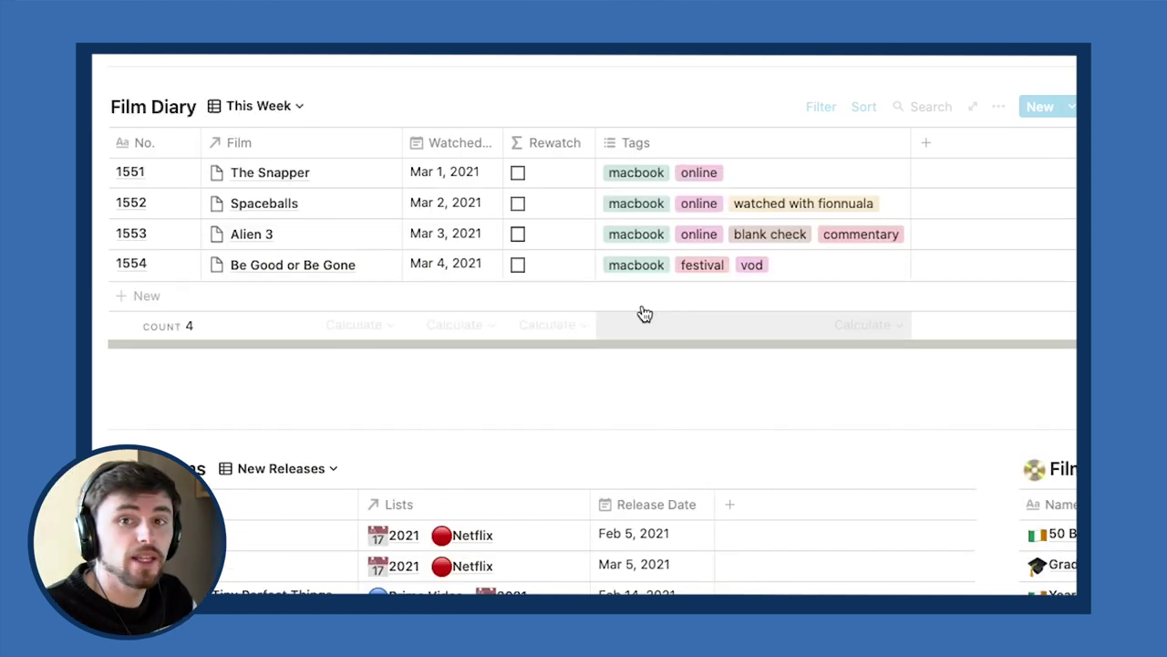
click(143, 299)
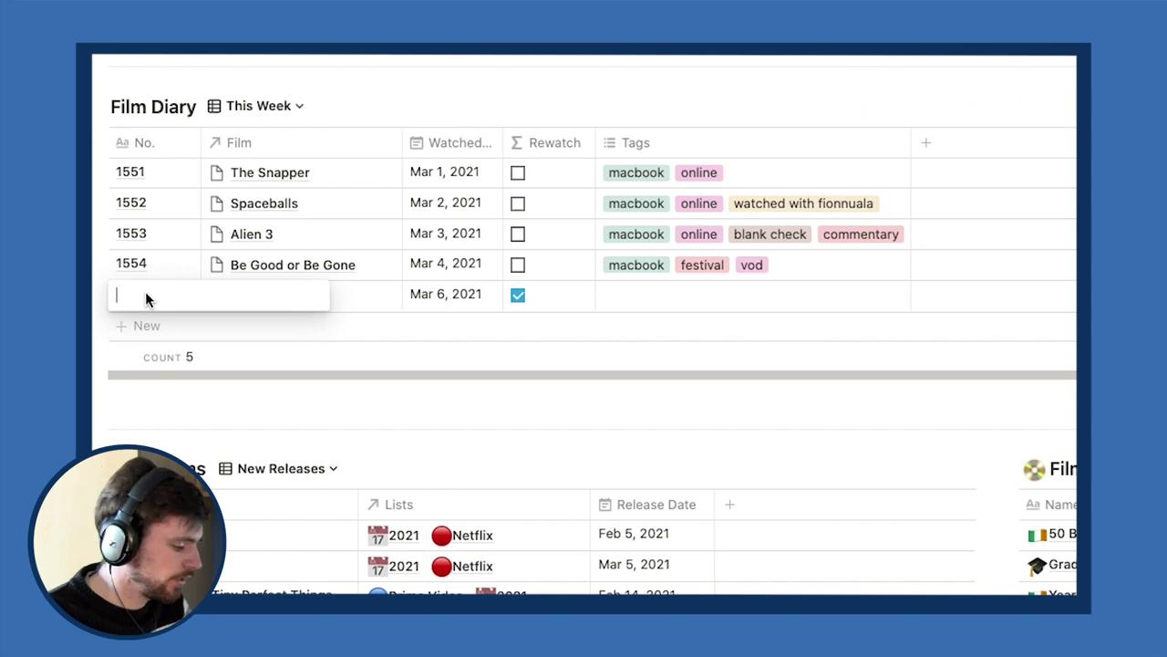
text(1555)
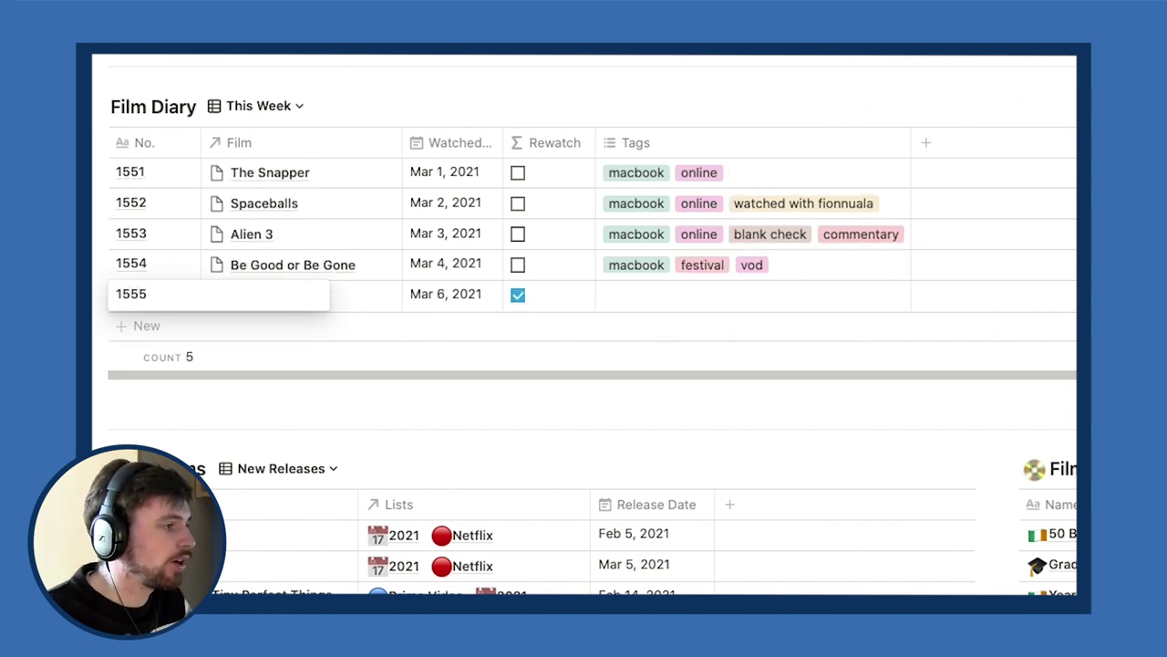
key(Return)
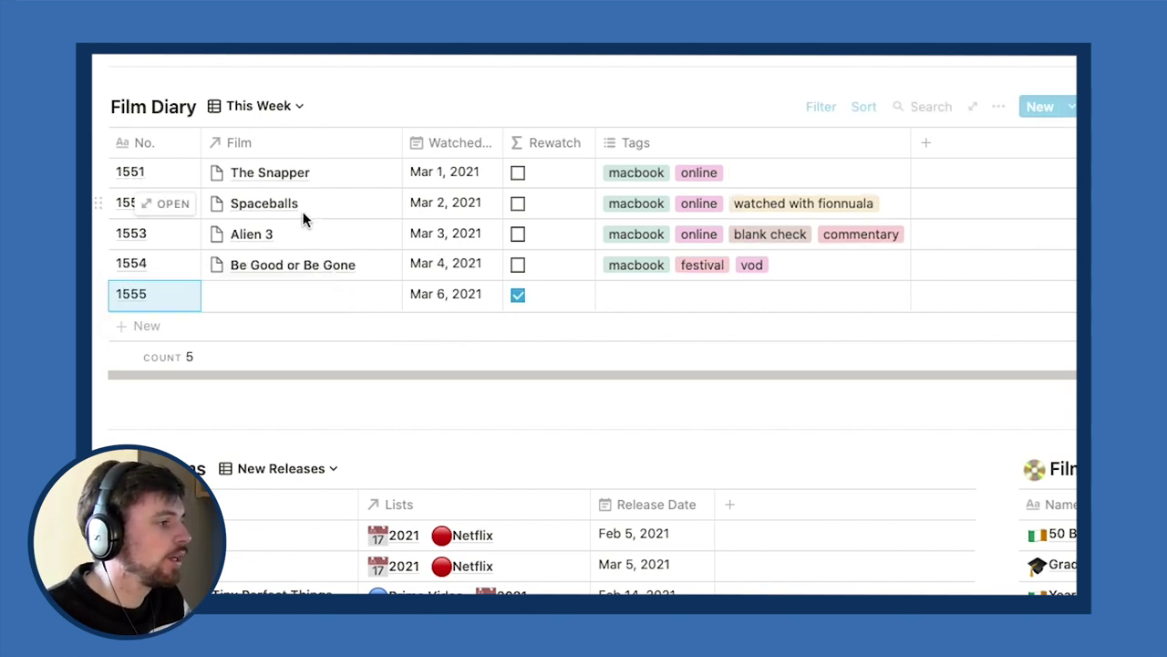
click(304, 298)
text(heartbreak)
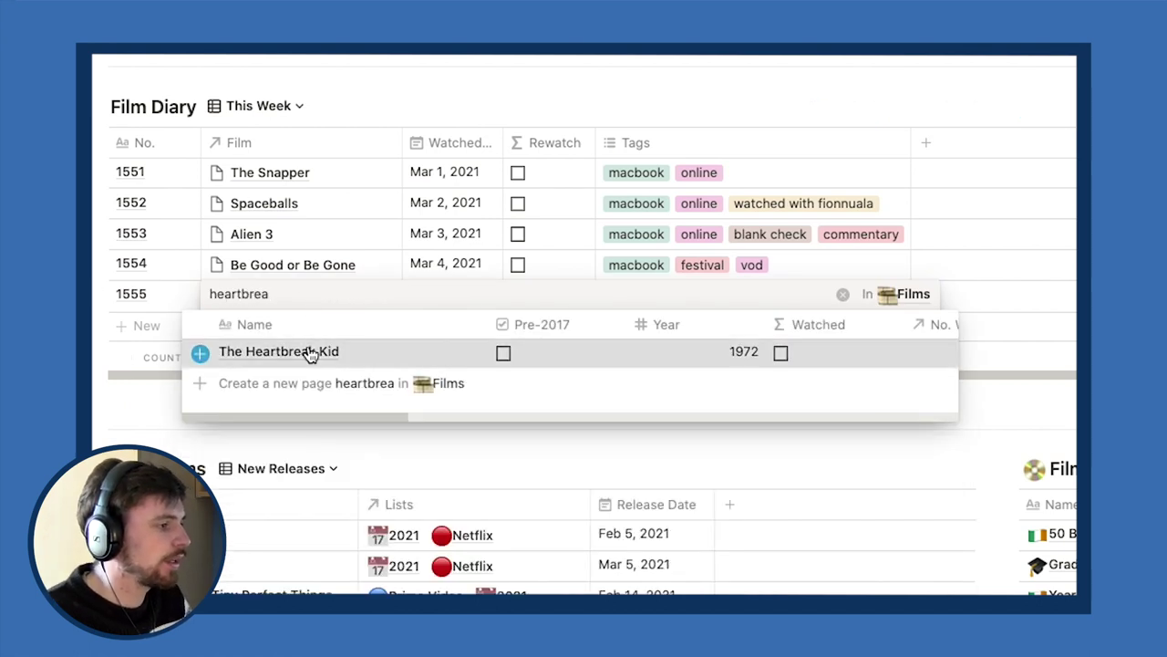
click(307, 353)
key(Escape)
Open The Heartbreak Kid's page from the diary entry and apply the Film template to it.
click(320, 295)
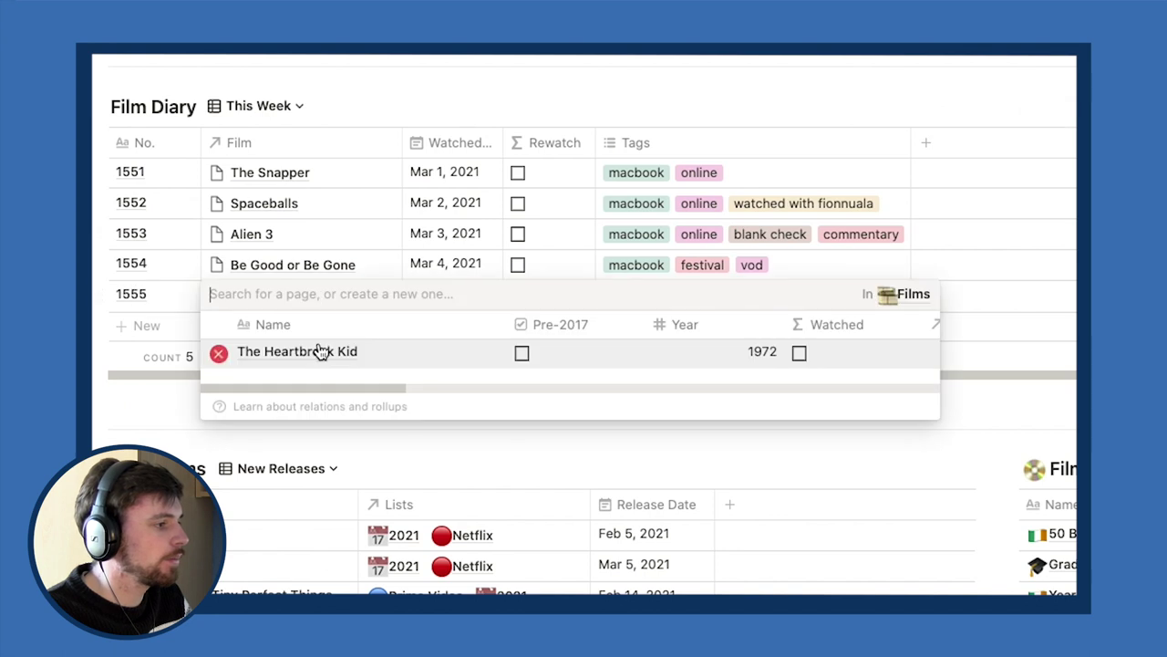
click(320, 346)
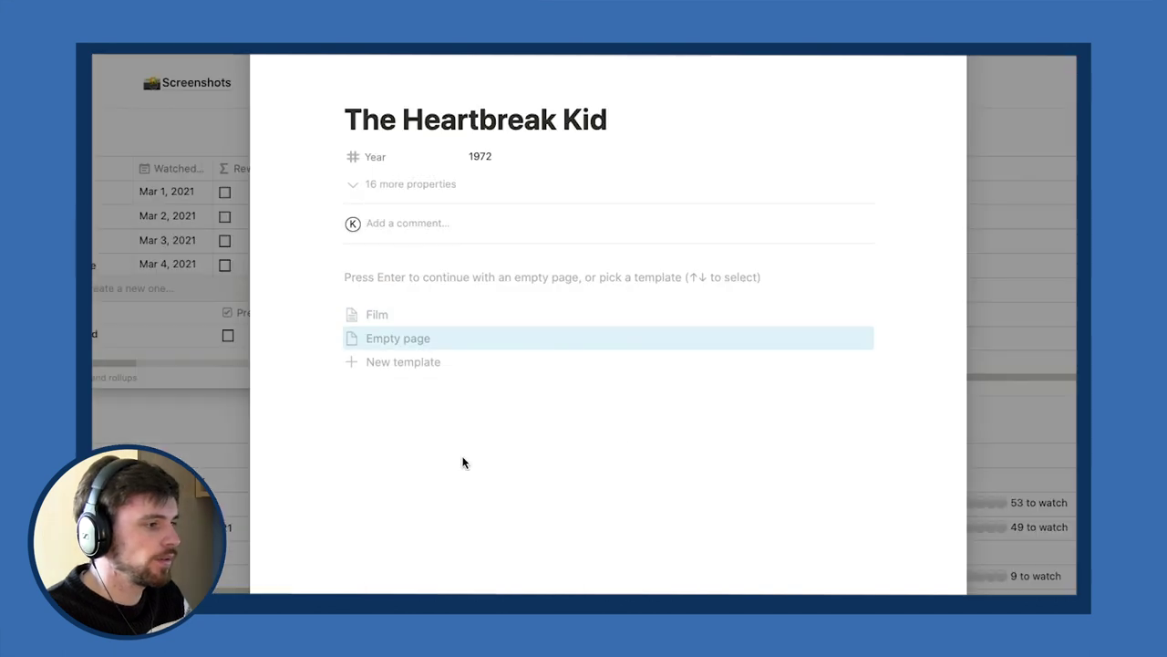
click(389, 315)
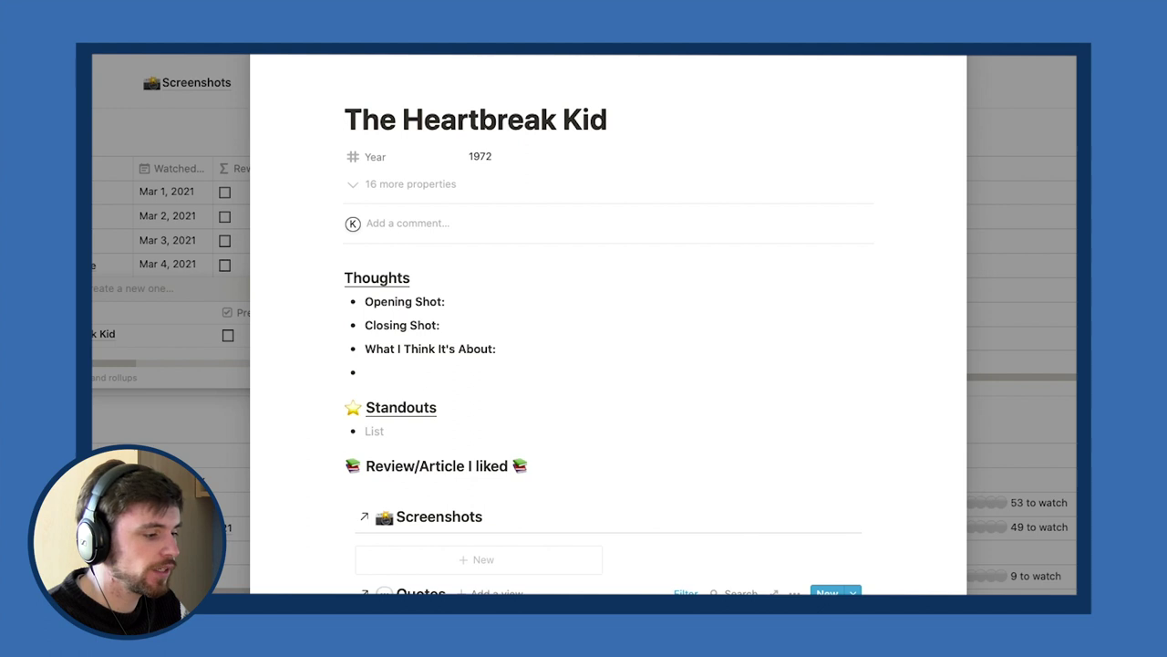
Add the quote "I am the heartbreak kid" to the Quotes table on the film's page.
scroll(417, 495, down, 3)
click(401, 489)
text("I am the heartbreak ki)
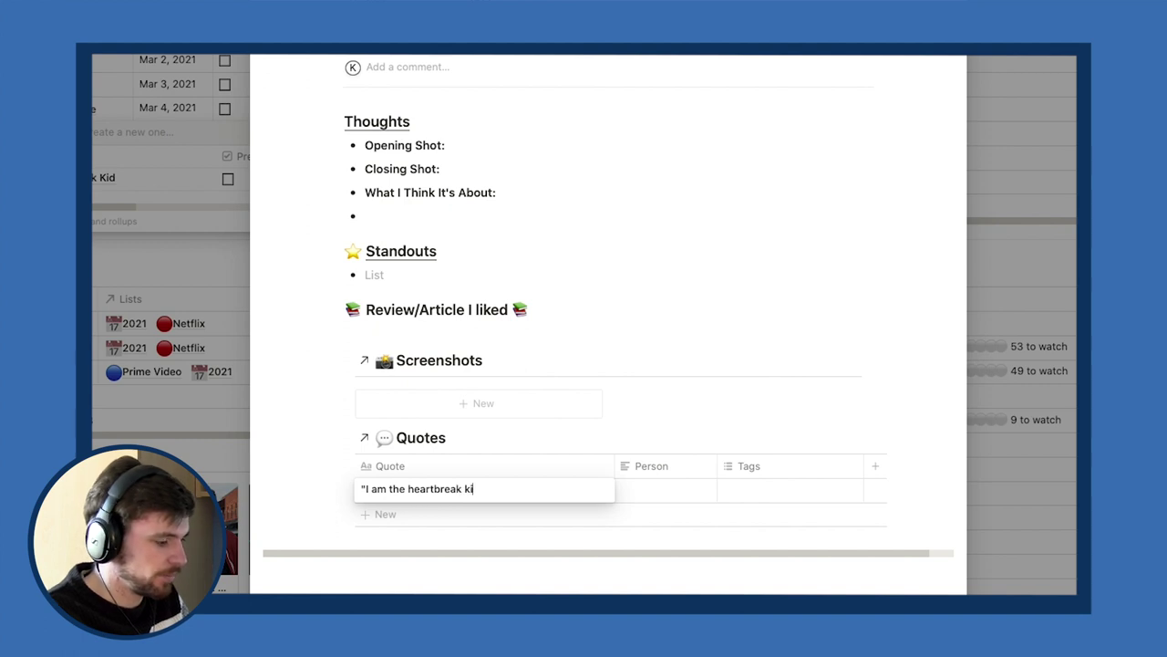
key(Escape)
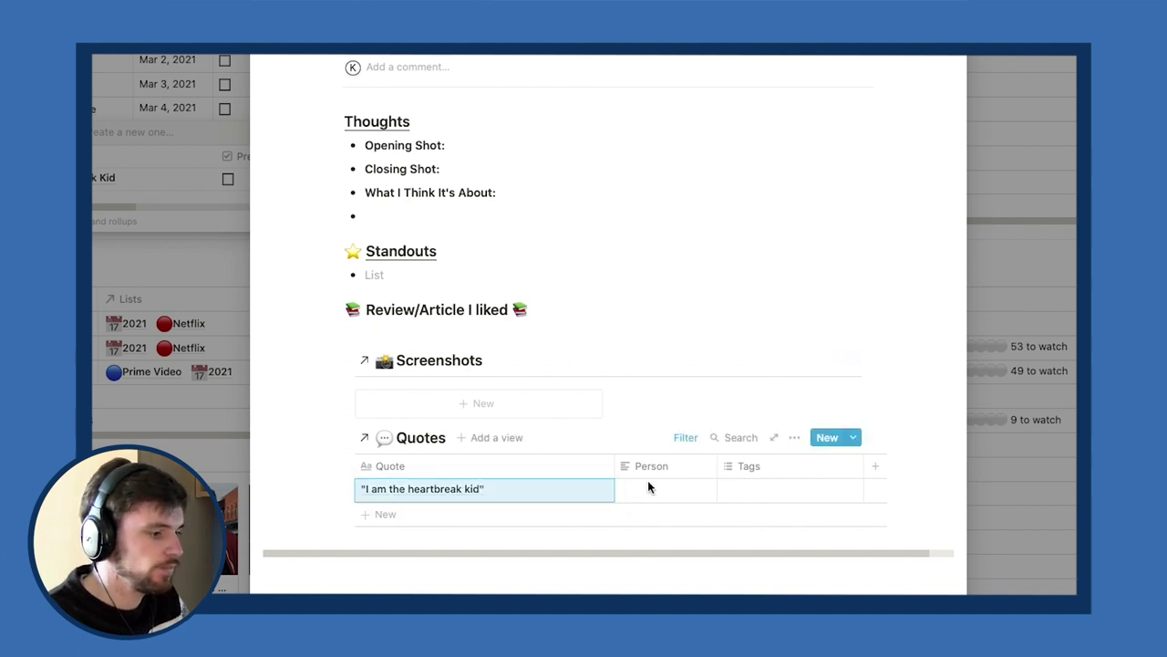
Check the character's name in the browser's cast results and set the quote's Person to Lenny in Notion.
click(647, 490)
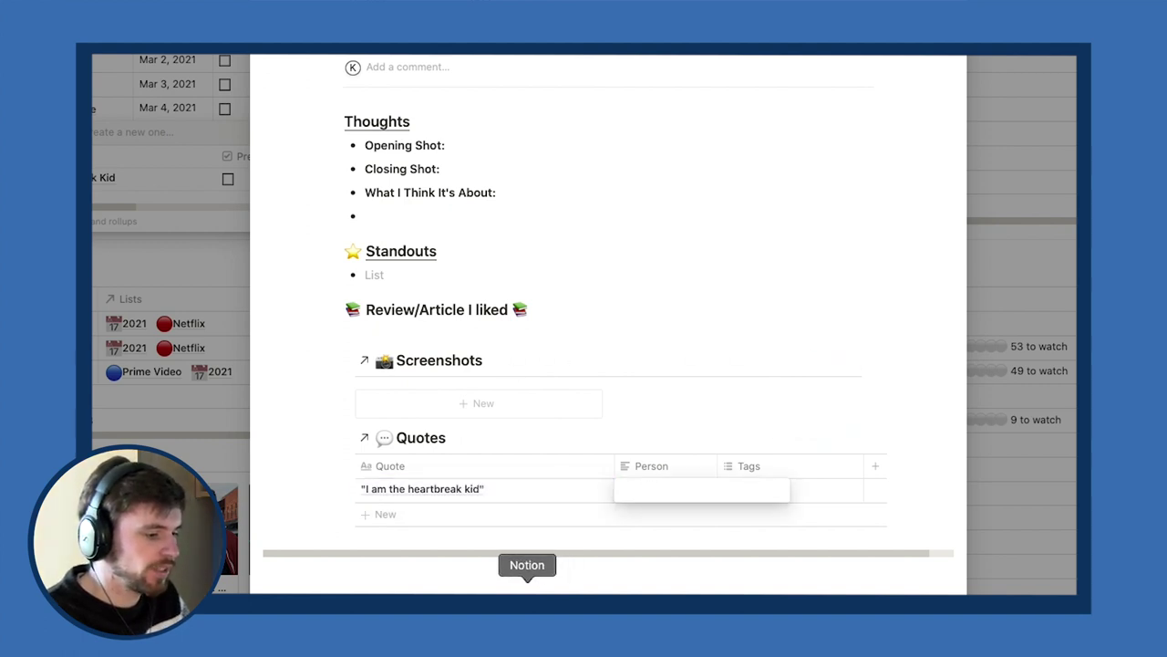
click(594, 584)
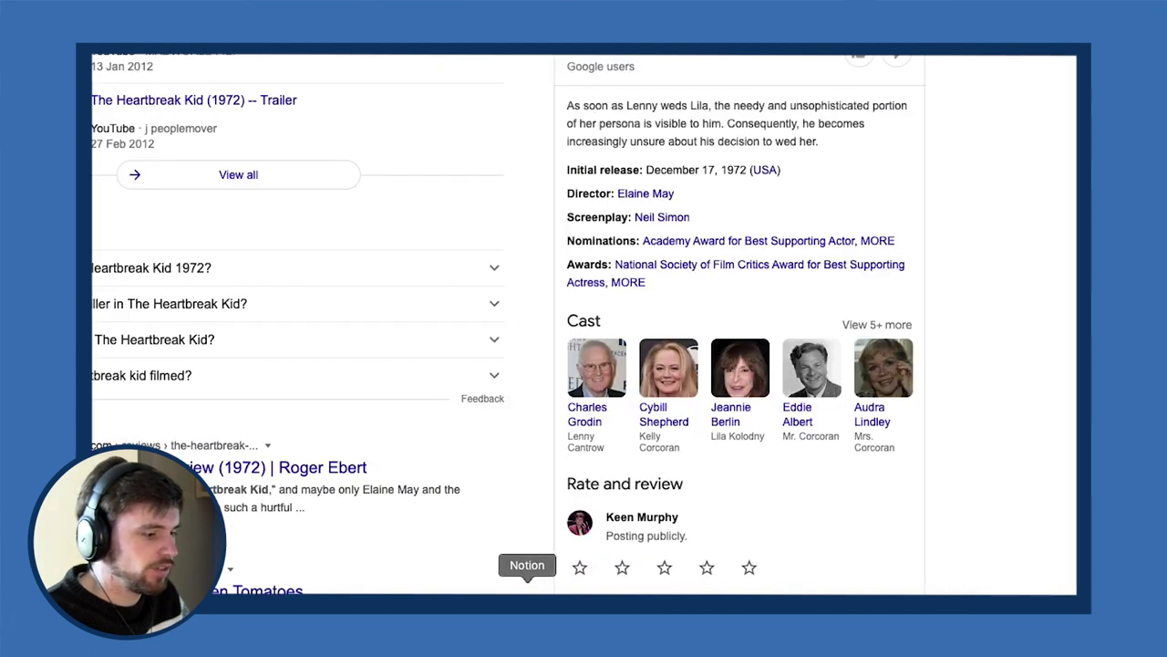
click(527, 583)
click(594, 584)
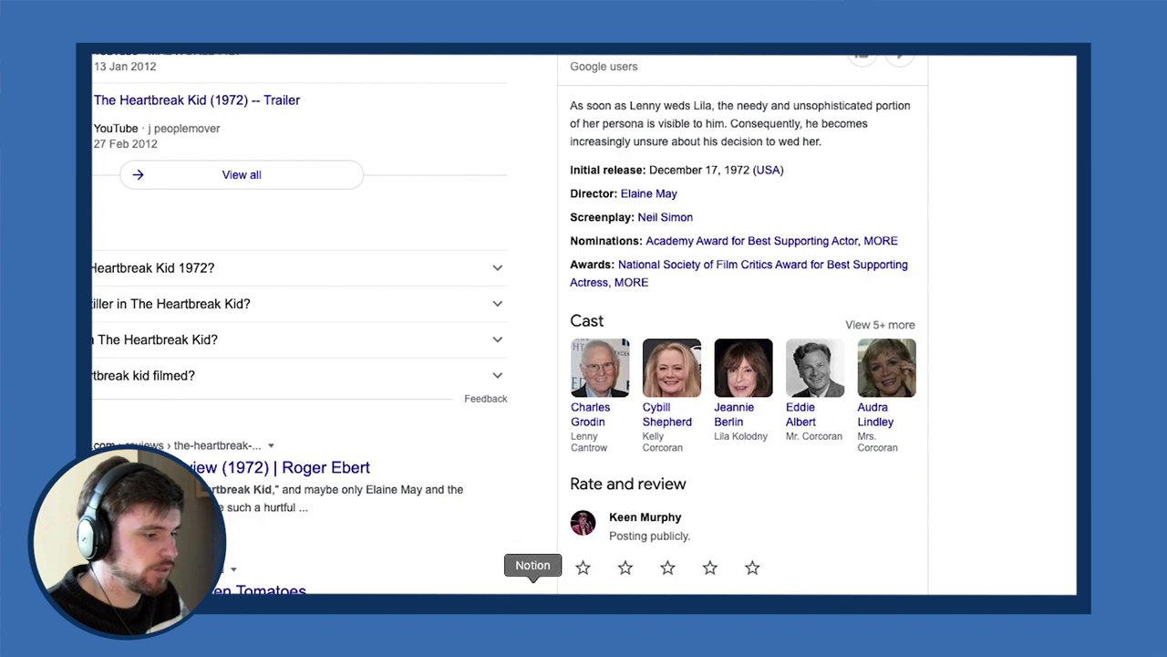
click(527, 584)
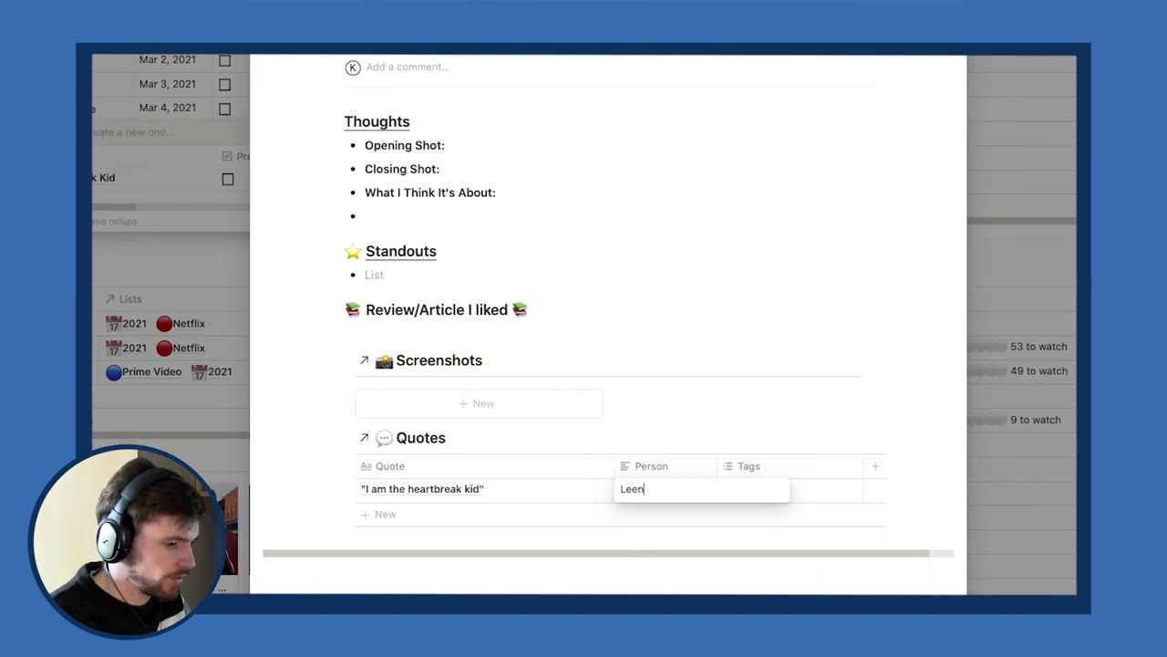
key(BackSpace)
key(BackSpace)
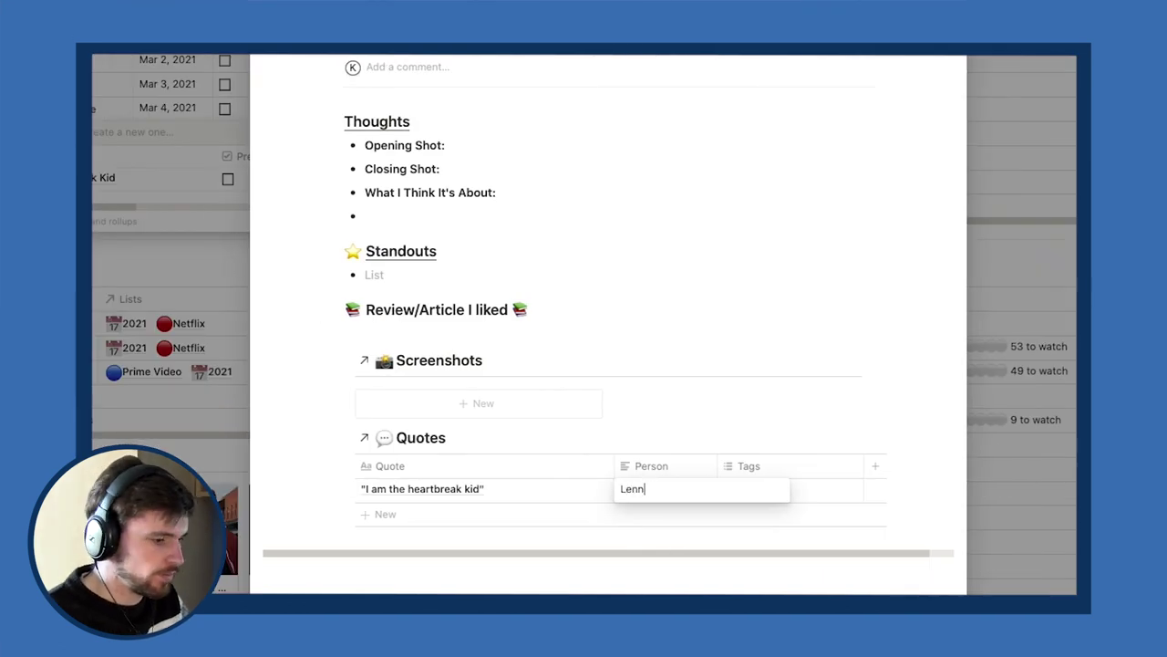
key(Return)
Tag the heartbreak kid quote with inspiration.
click(793, 488)
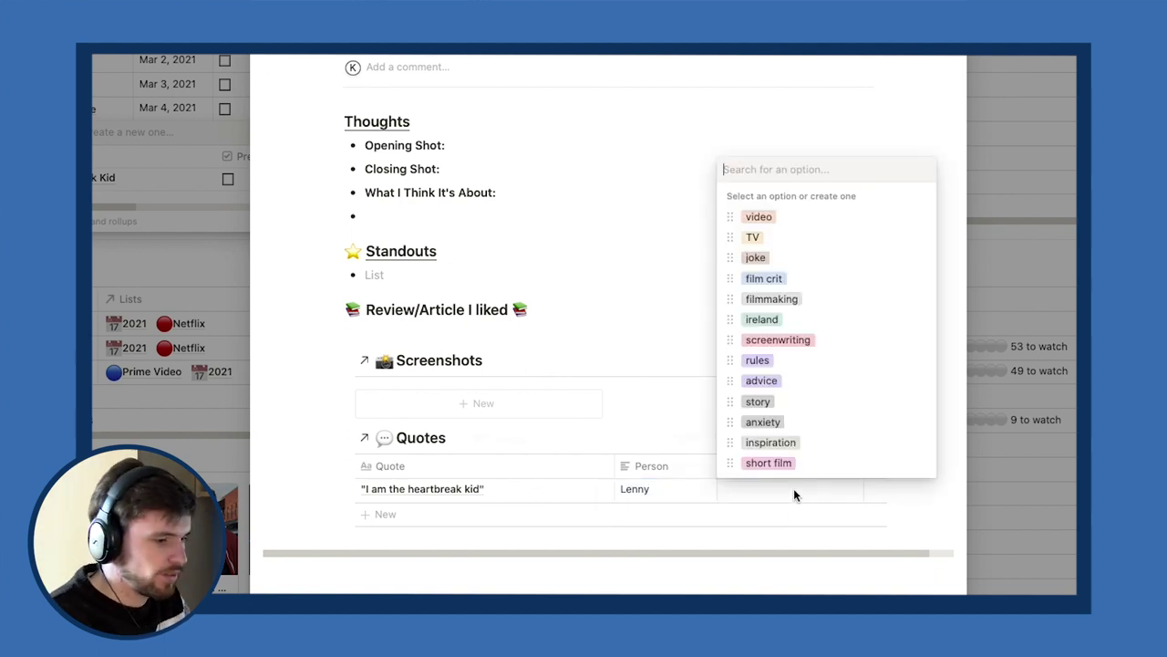
click(775, 442)
key(Escape)
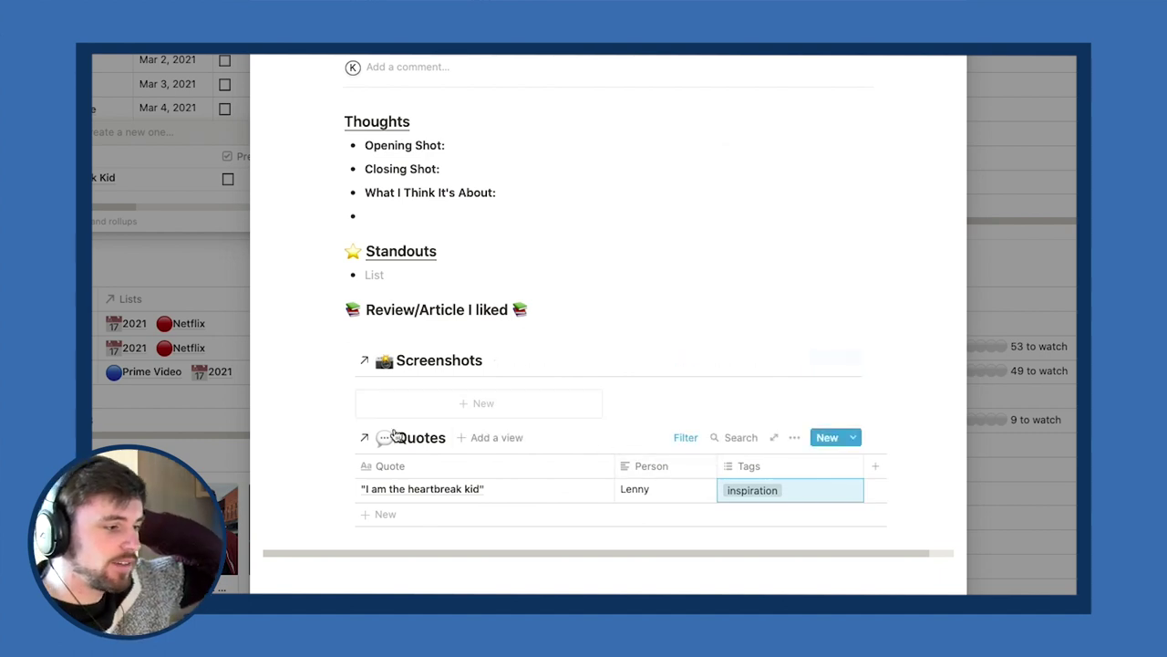
Close the film's page, review the collected quotes on the Film Quotes page and return to the films page.
click(1057, 261)
scroll(884, 188, up, 3)
click(491, 124)
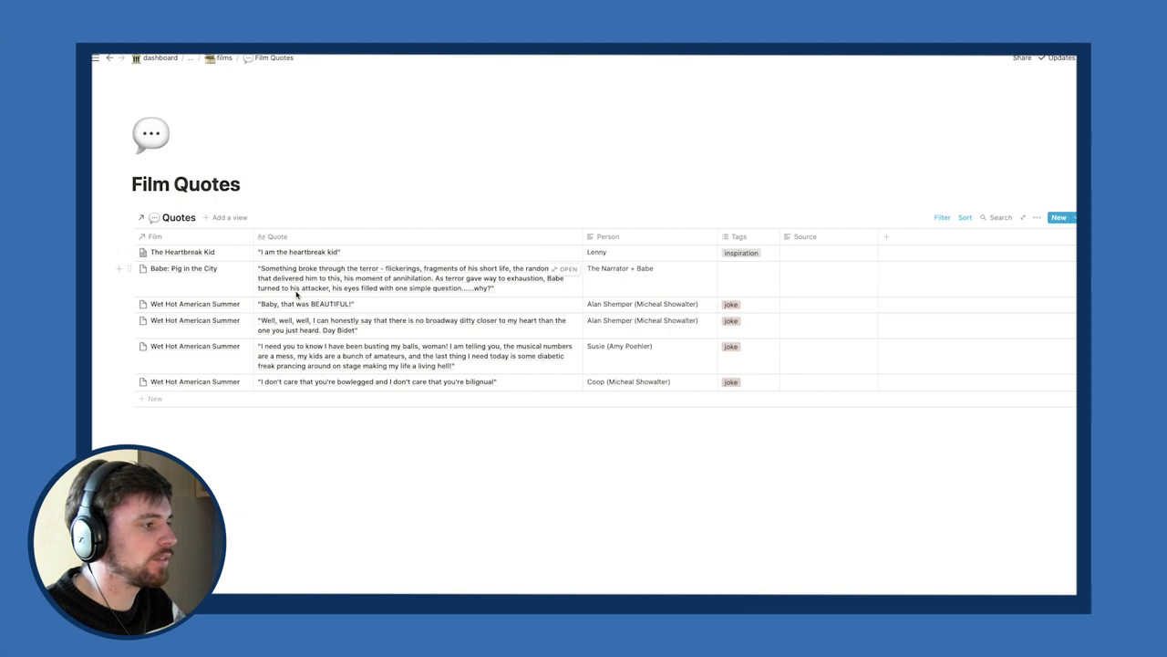
click(223, 59)
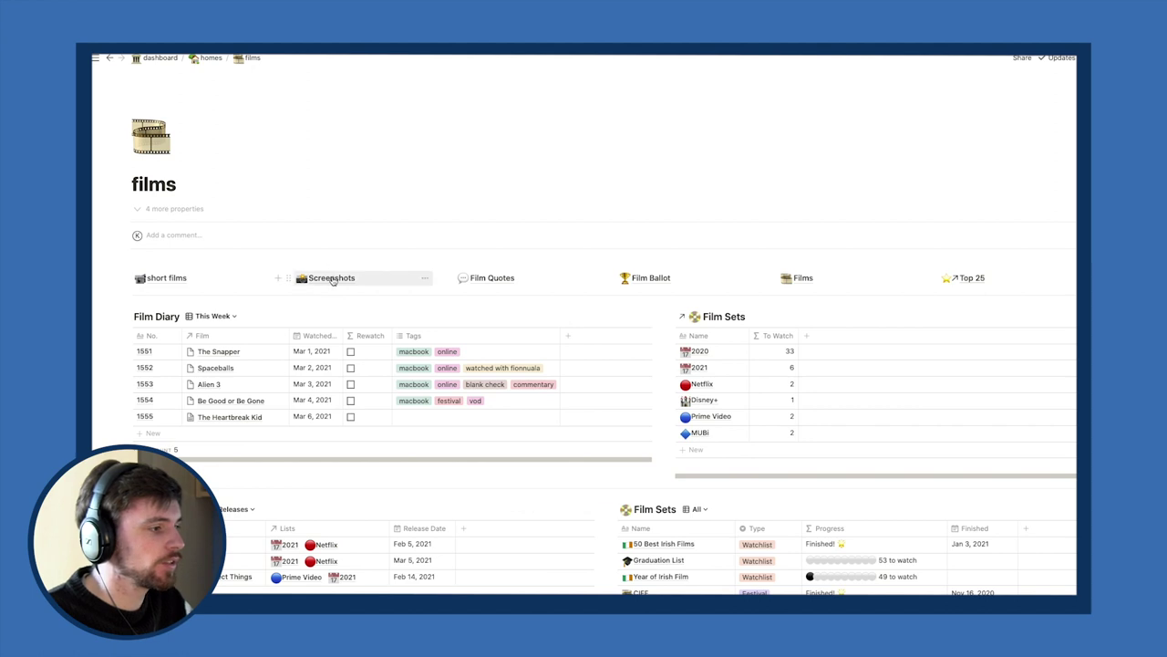
Look over the Screenshots gallery, return to the films page and view its Services gallery.
click(332, 278)
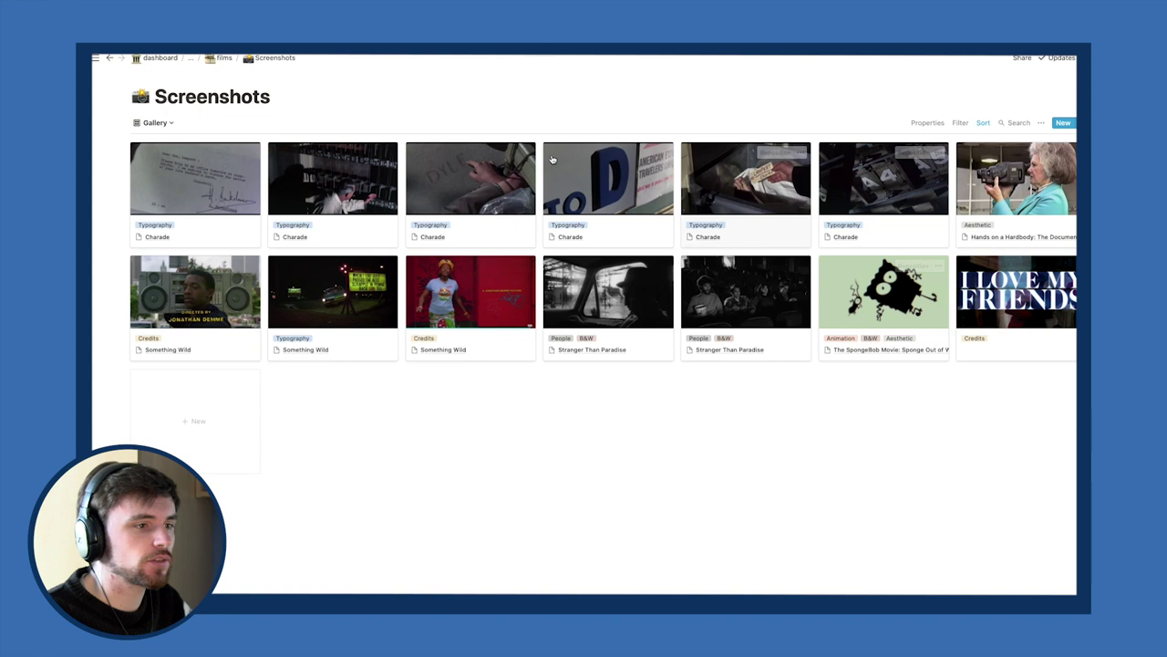
click(219, 58)
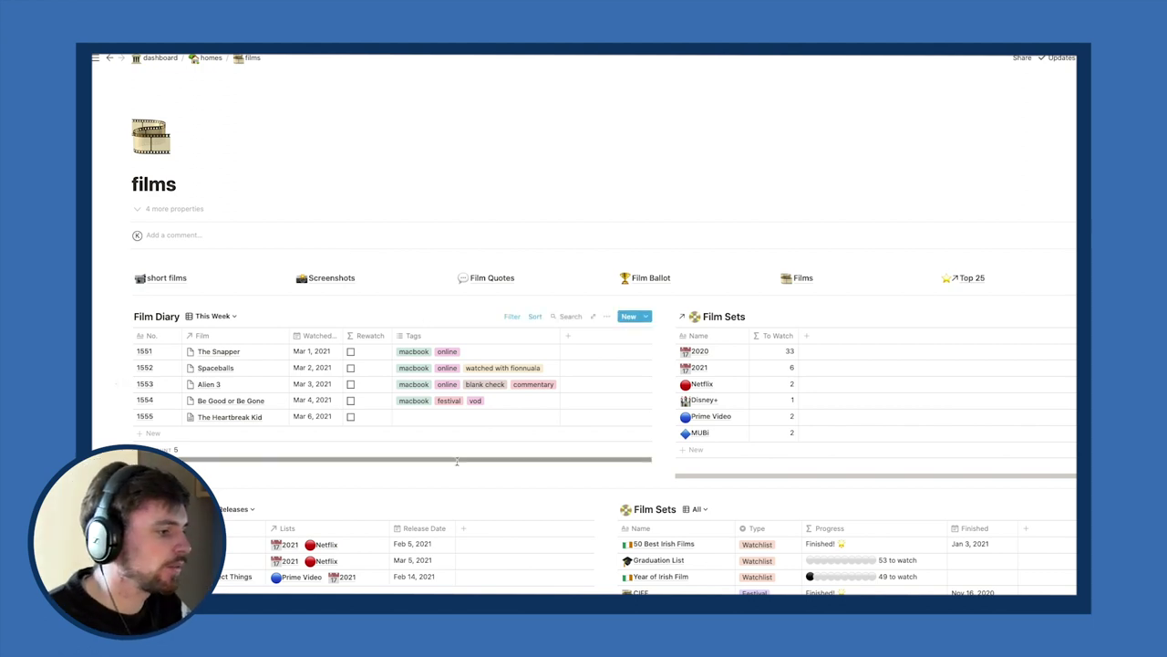
scroll(199, 405, down, 4)
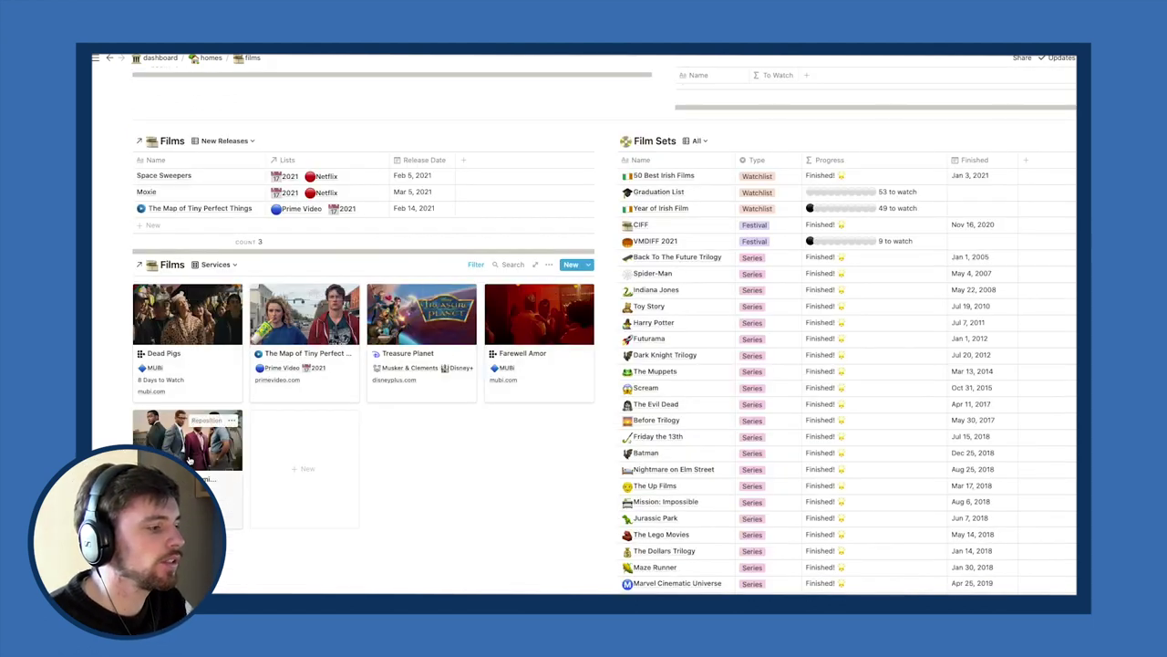
Switch to Chrome and open MUBI's Now Showing page in a new tab.
mouse_move(559, 588)
click(598, 586)
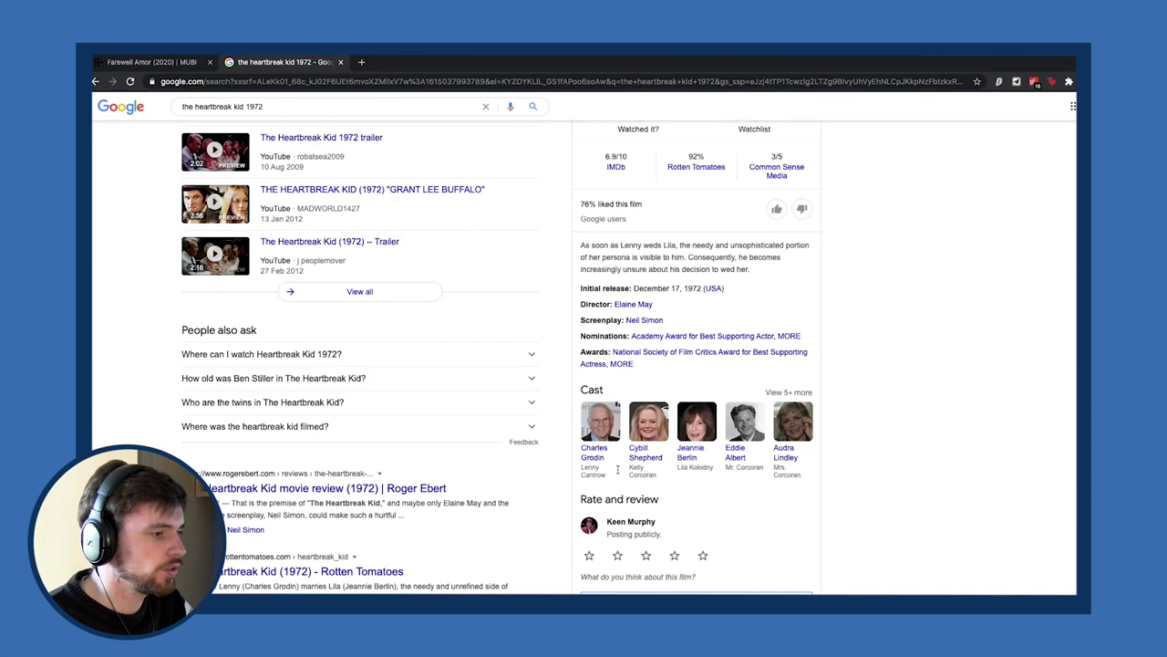
key(super+t)
text(mubi)
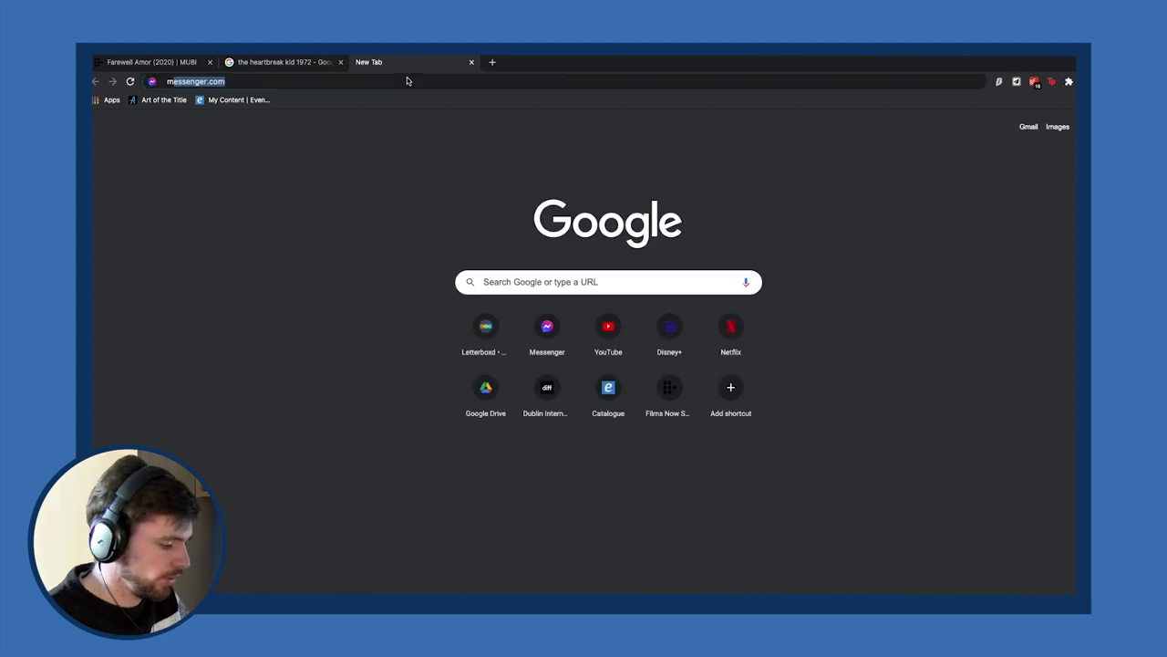
key(Return)
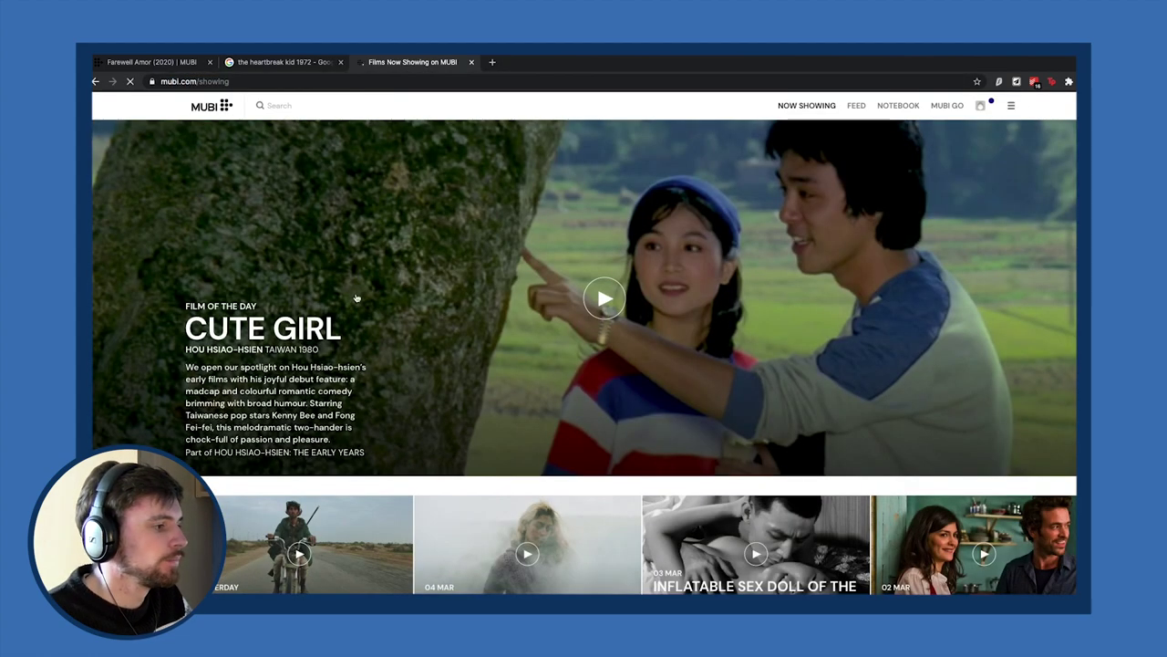
Open the Cute Girl film page on MUBI and bring up the Save to Notion form for Films.
click(602, 195)
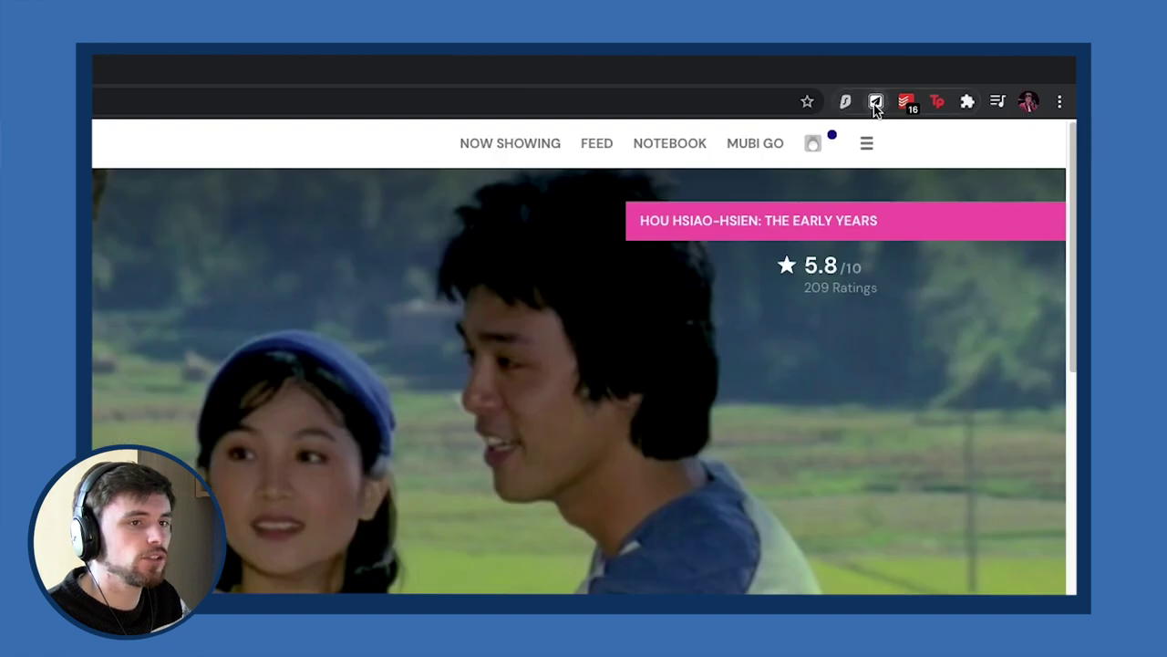
click(875, 102)
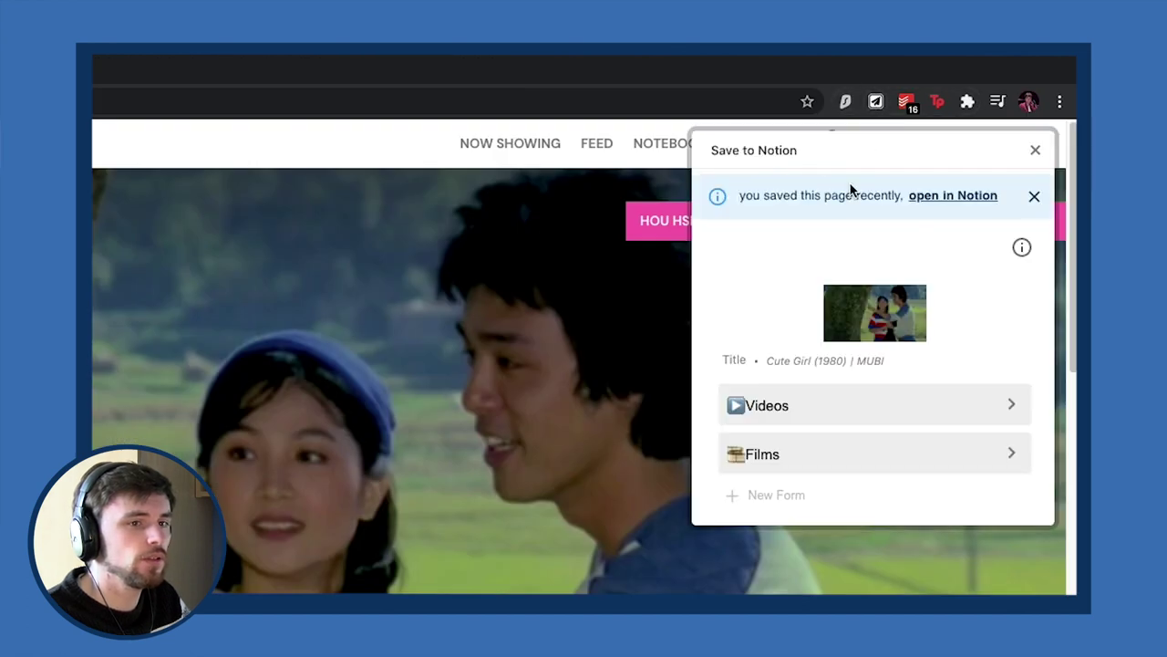
click(1034, 195)
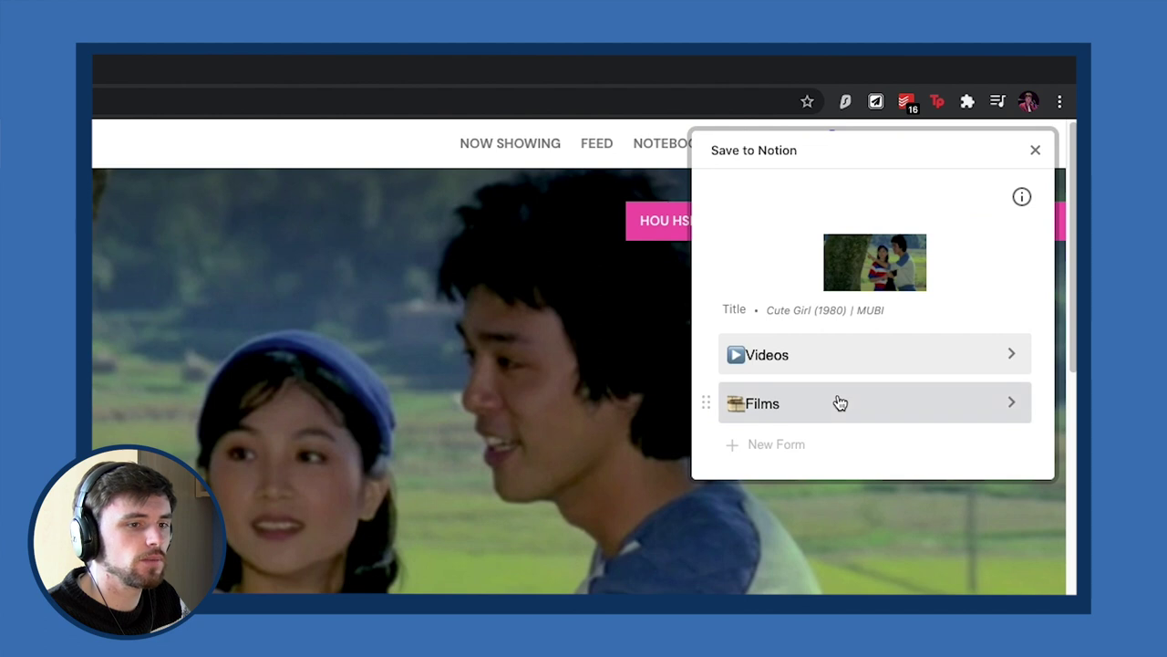
click(840, 403)
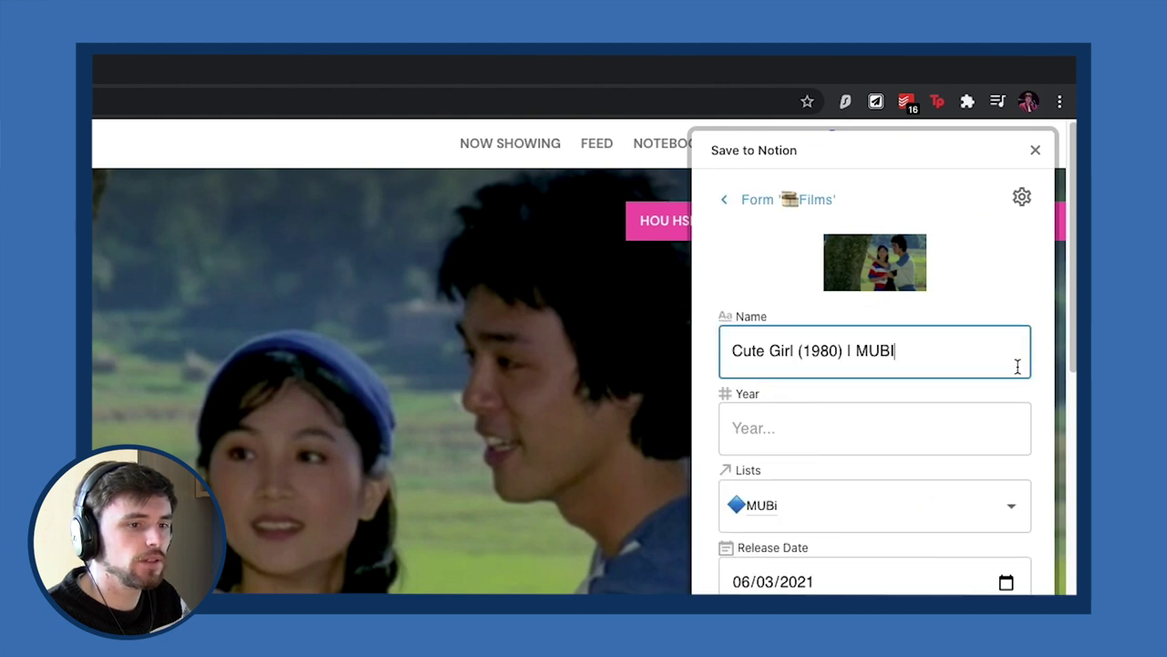
Shorten the film's name to Cute Girl, set its year to 1980 and submit the form.
drag(904, 351, 797, 347)
key(BackSpace)
click(790, 417)
text(1980)
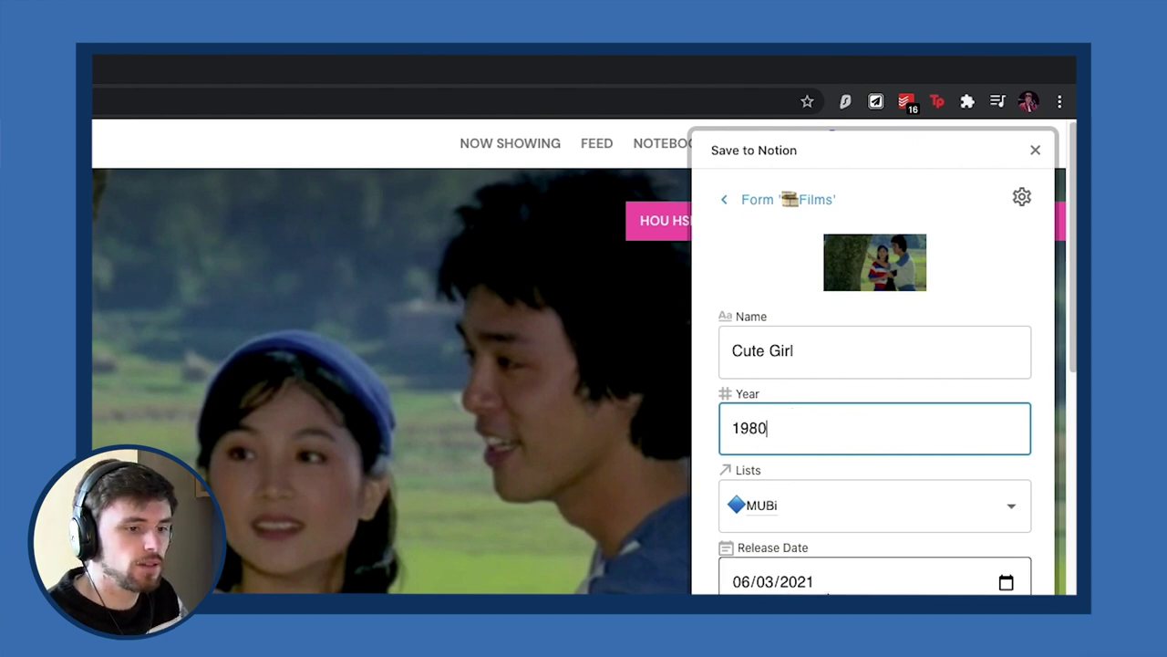
key(Return)
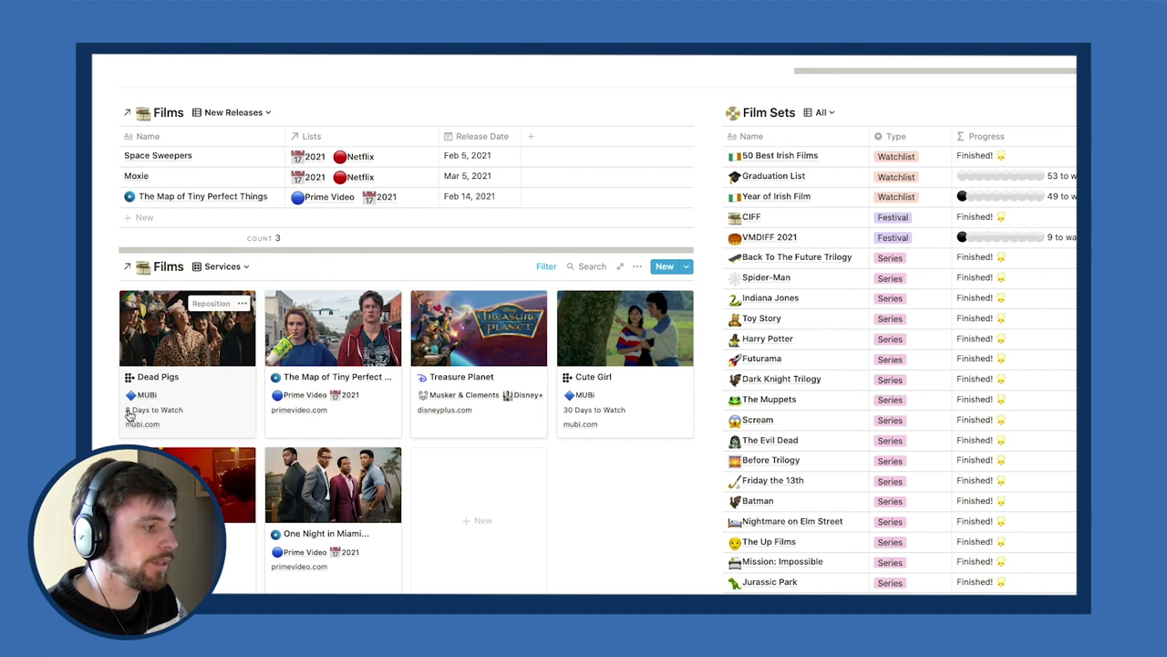
Check the Cute Girl card in the Services gallery and look over the surrounding films page in Notion.
click(586, 426)
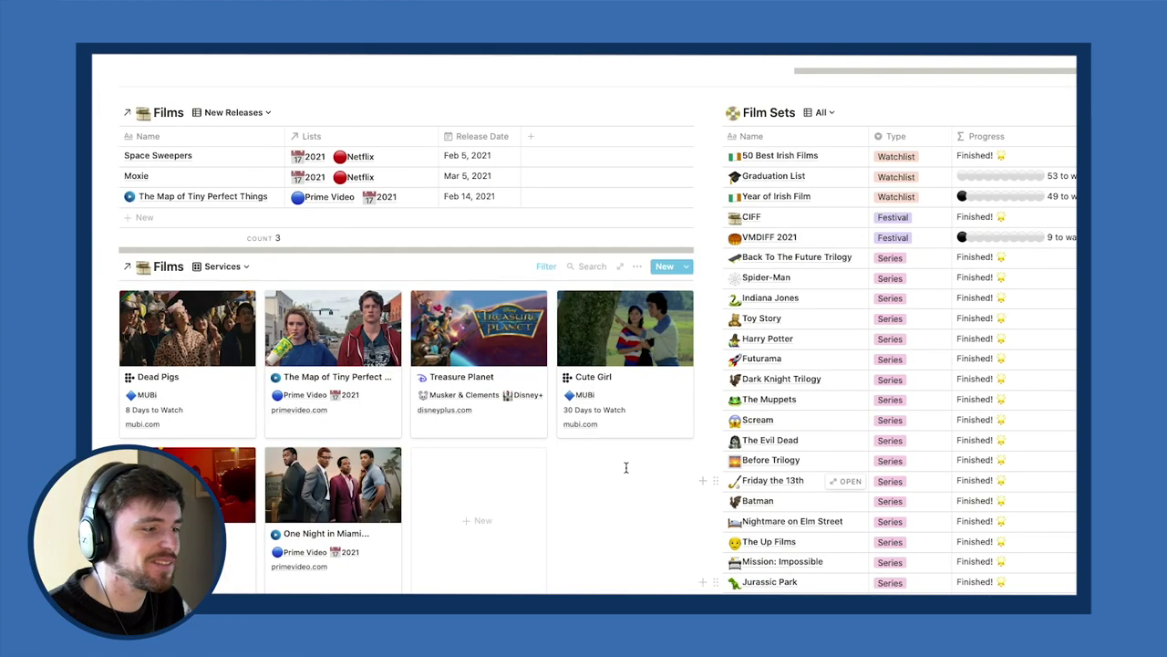
scroll(393, 229, up, 3)
scroll(502, 400, down, 3)
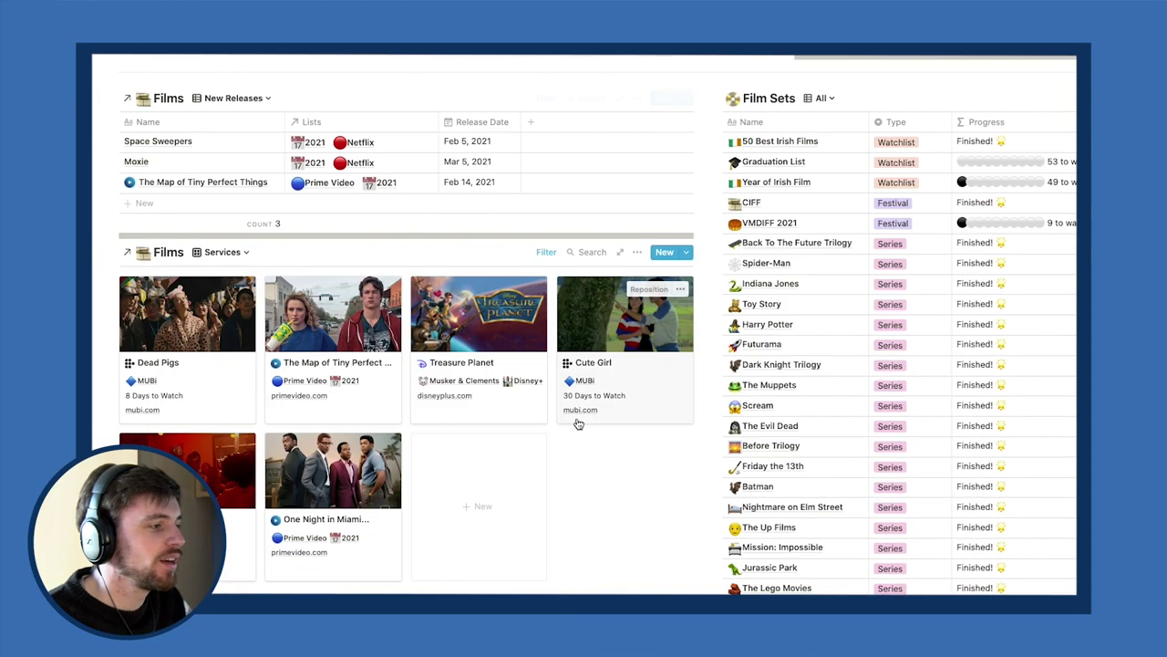
scroll(501, 400, up, 5)
scroll(502, 400, down, 3)
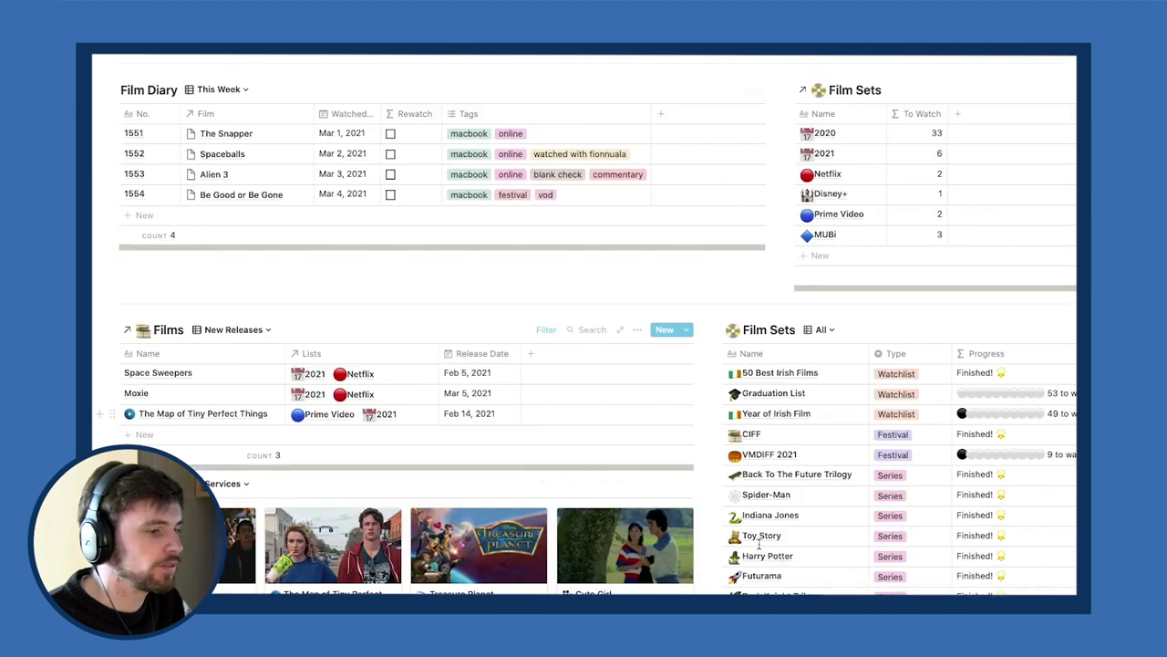
Look over the films in the MUBi set and the 50 Best Irish Films entry in Film Sets.
click(862, 98)
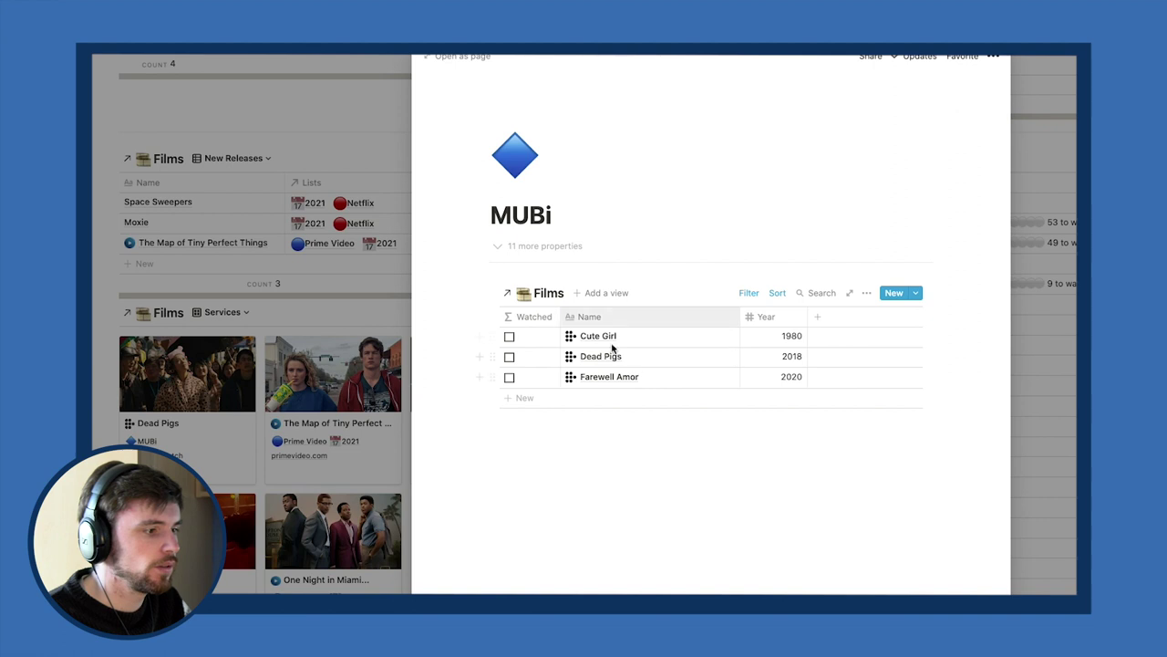
click(322, 460)
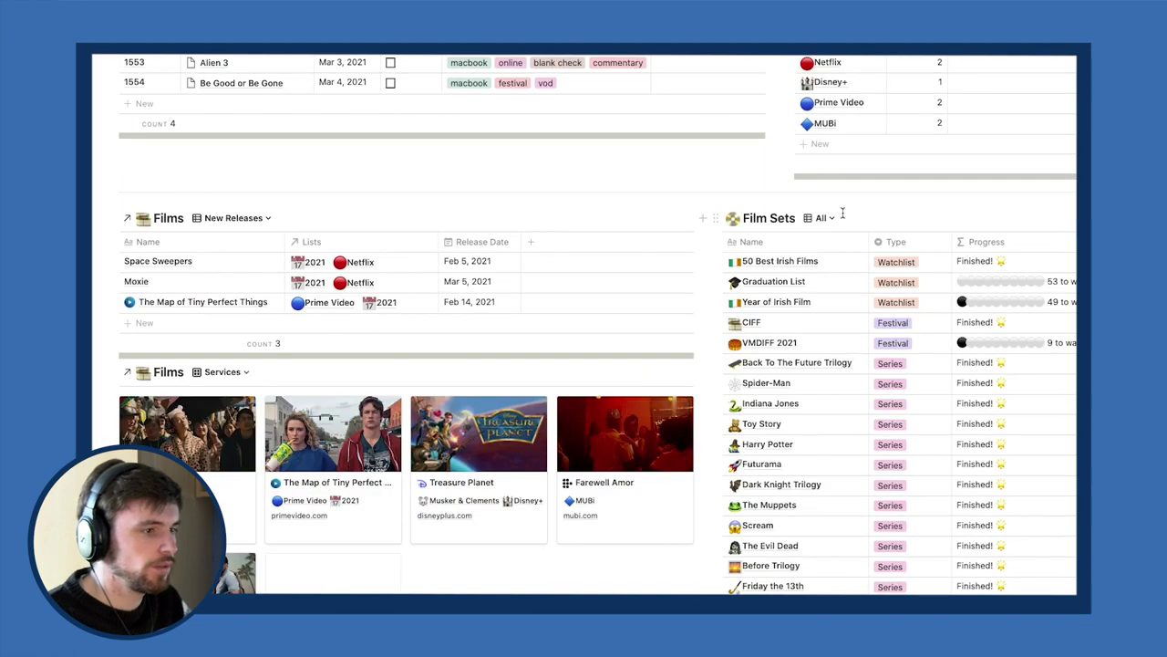
click(801, 262)
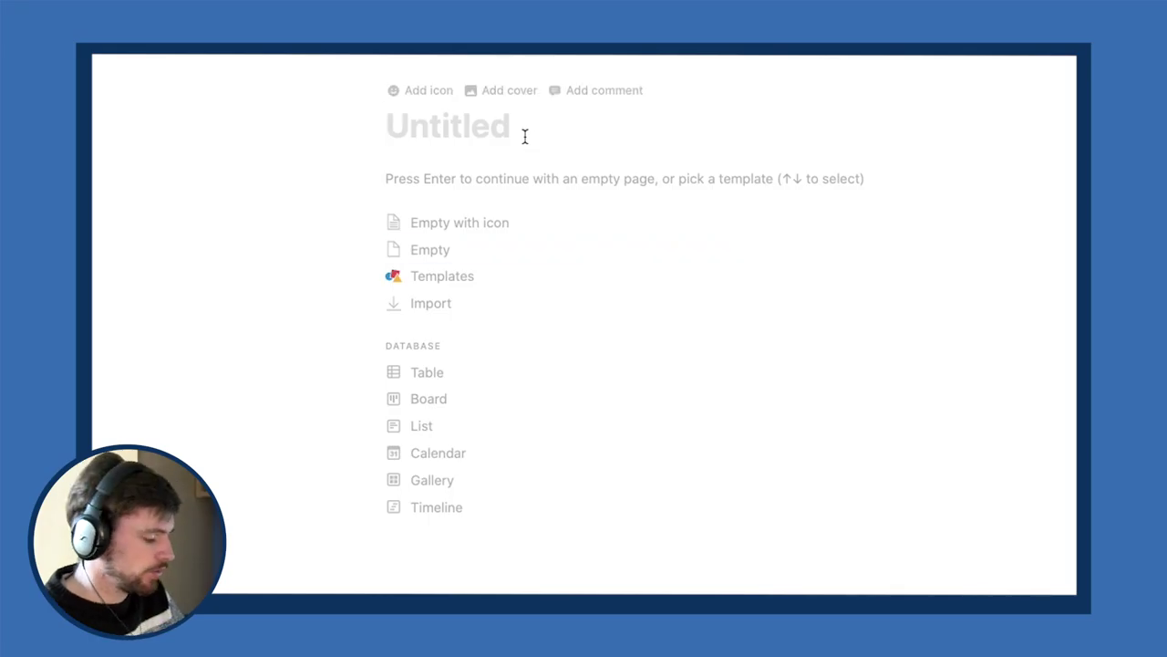
Title the new empty page Films TUT and start its body.
text(Films)
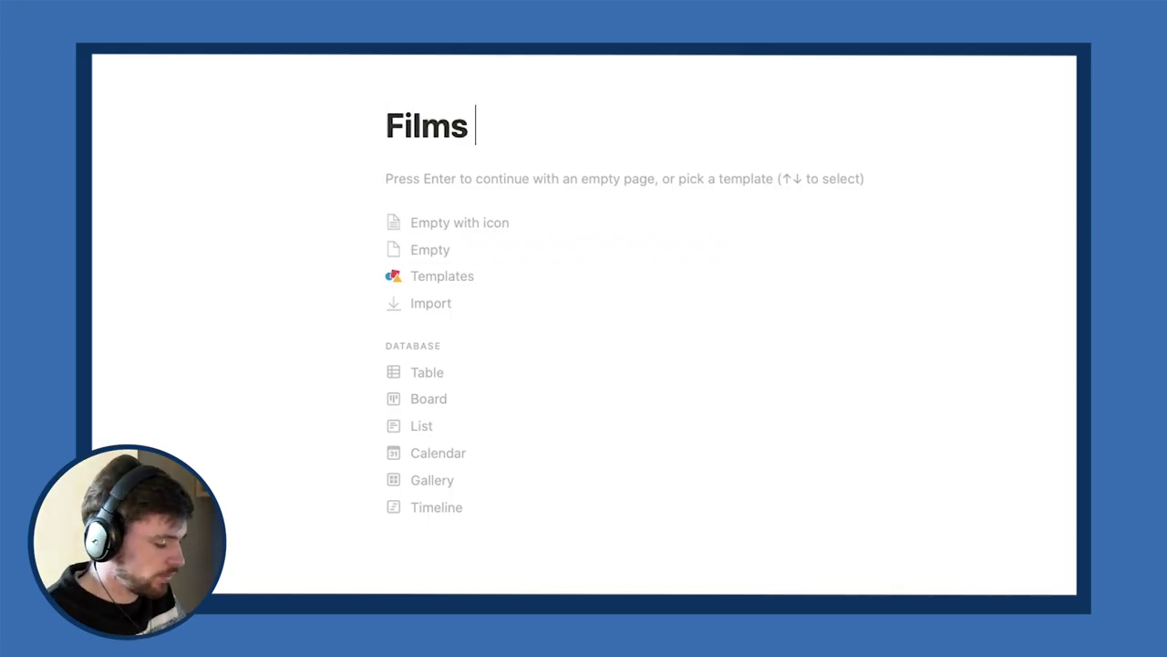
text( TUT)
key(Return)
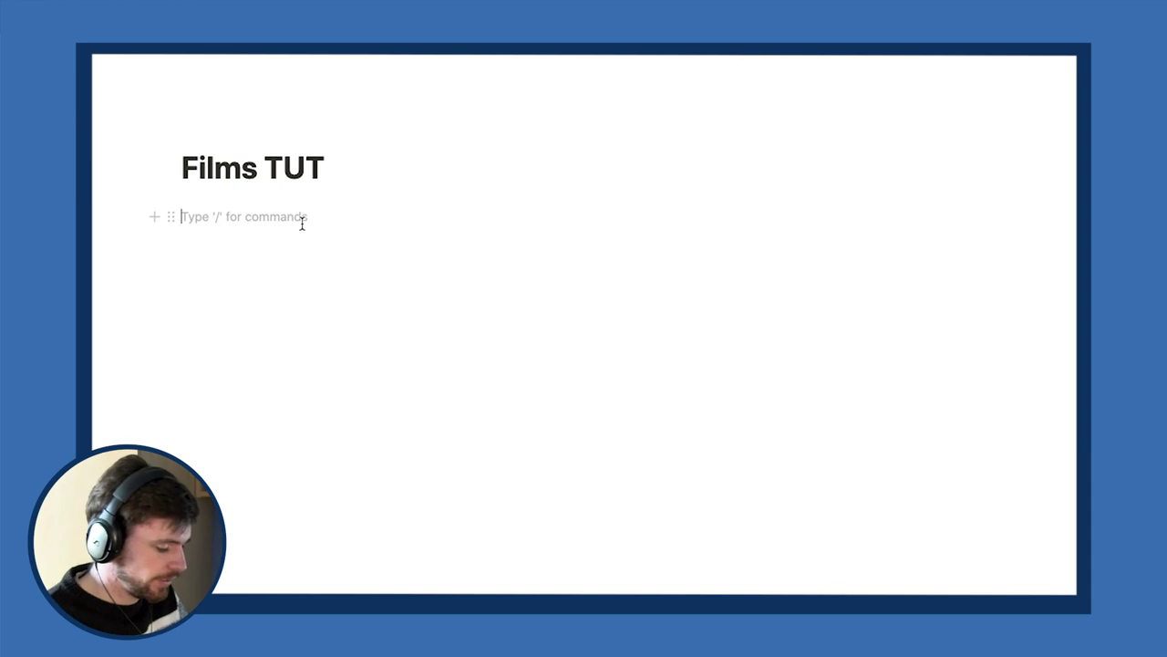
Insert an inline table on the page and name it Film Diary.
text(/table)
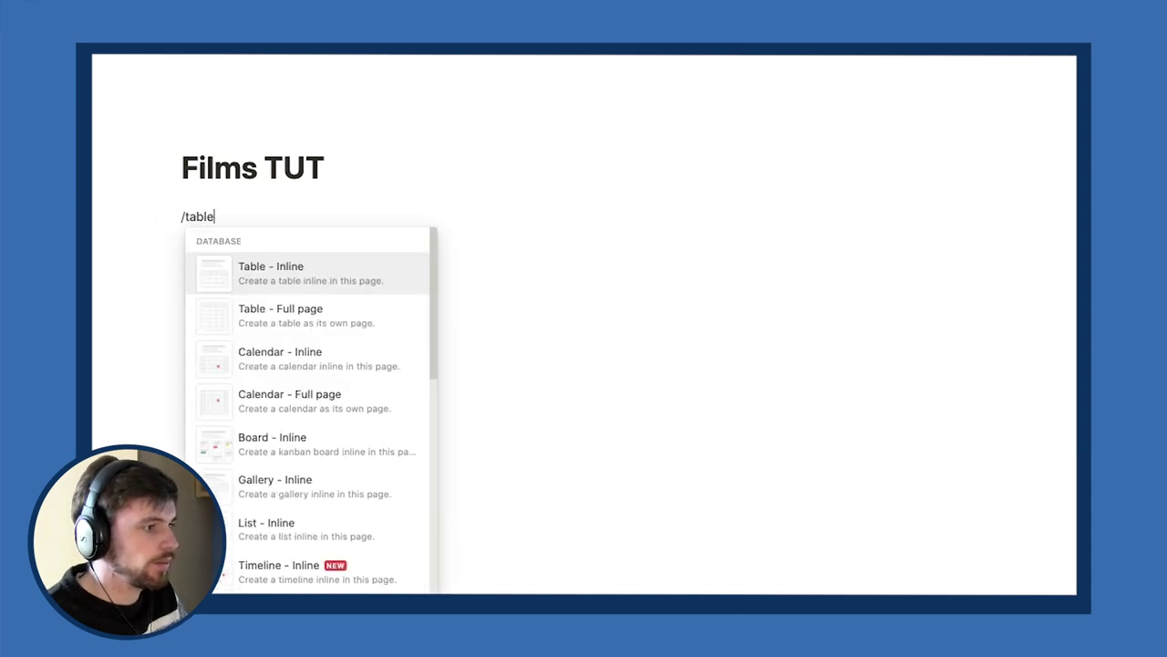
click(275, 271)
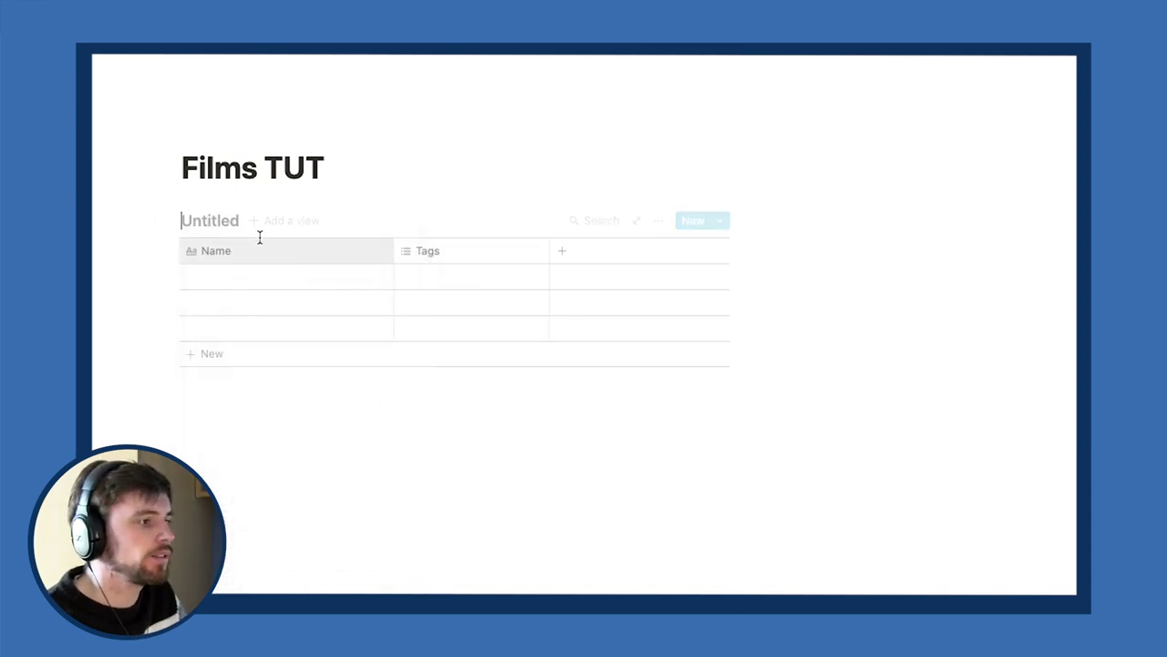
text(fIL)
key(BackSpace)
key(BackSpace)
key(BackSpace)
text(F)
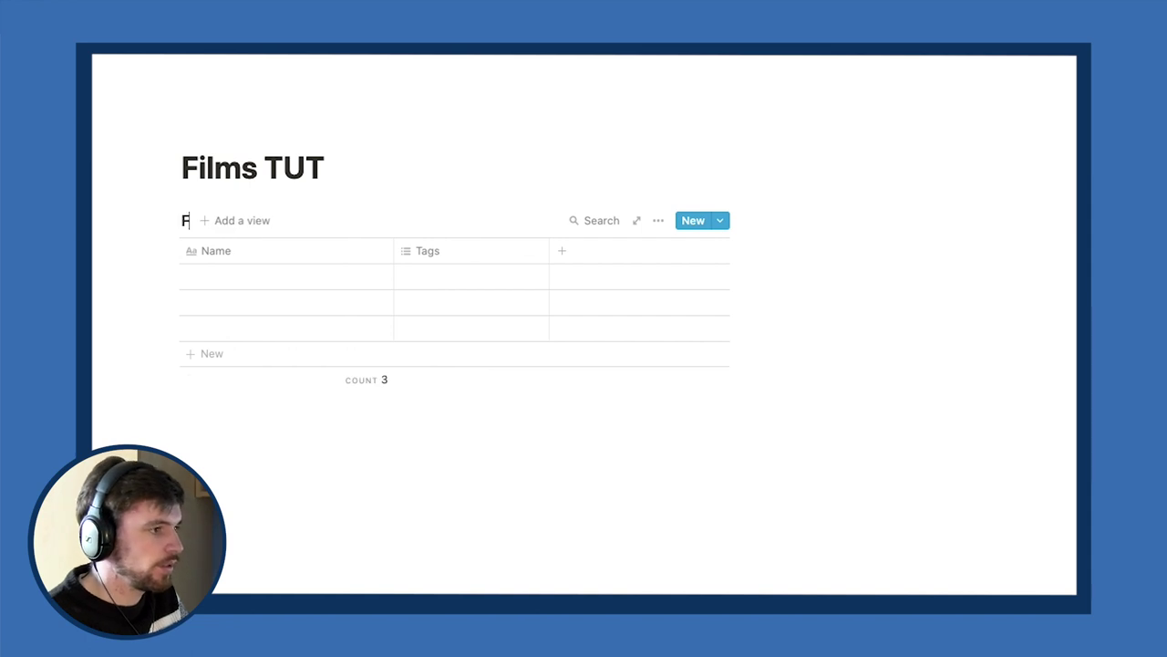
text(ilm Diary)
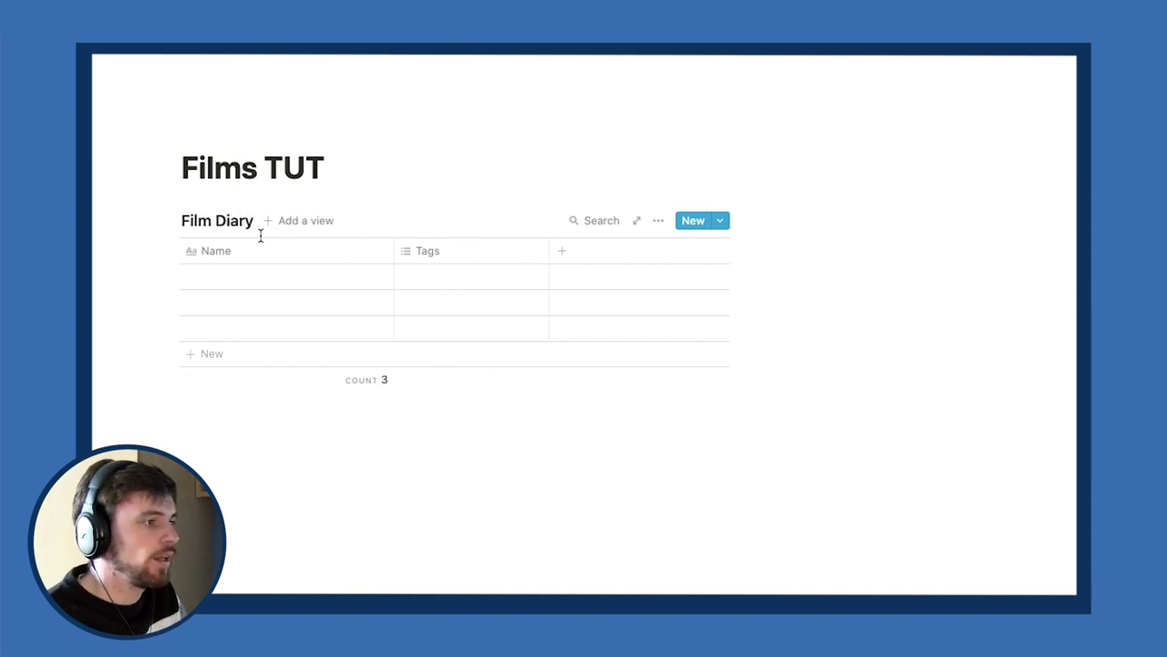
key(Return)
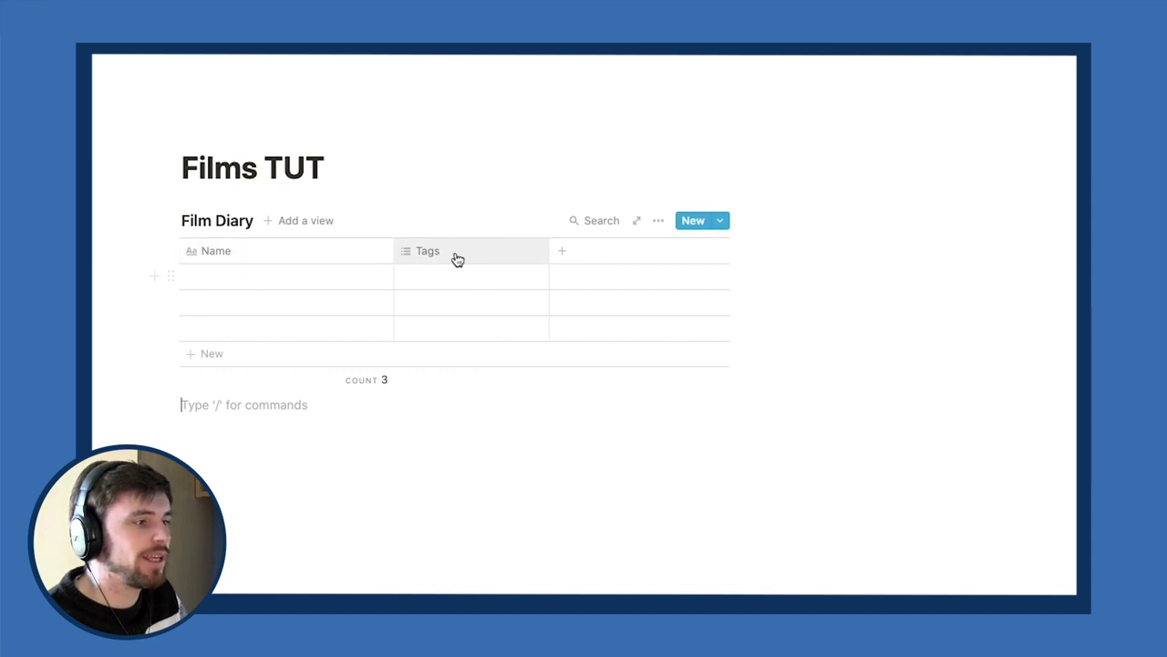
Add a date column named Date to Film Diary and place it before Tags.
click(562, 251)
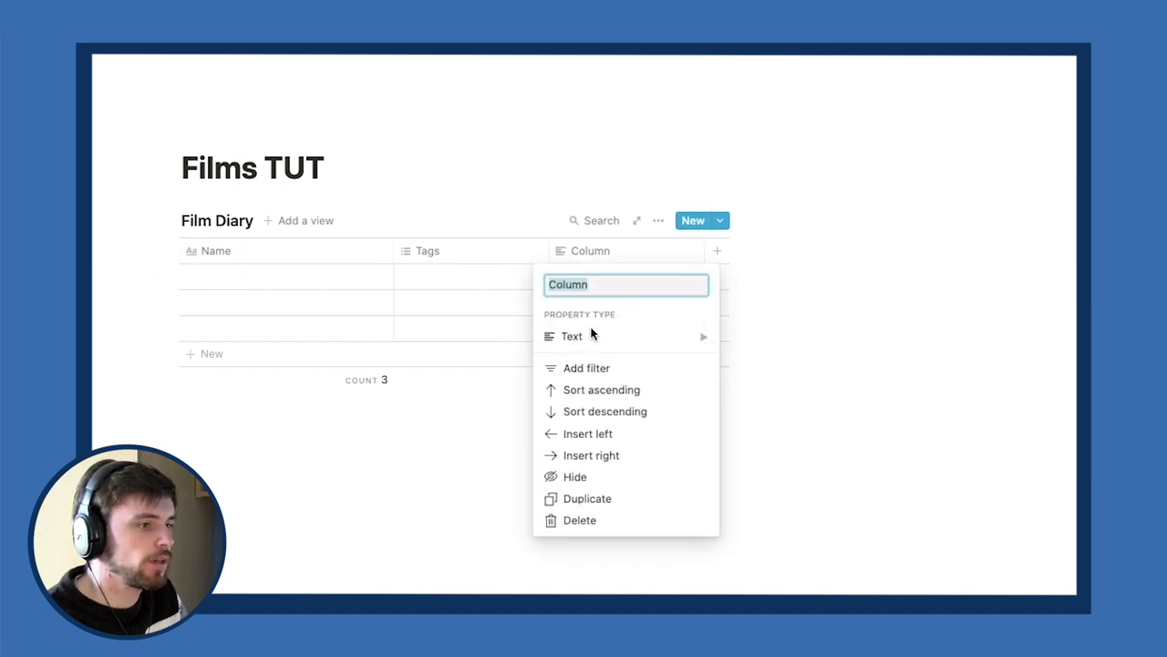
mouse_move(592, 338)
click(815, 281)
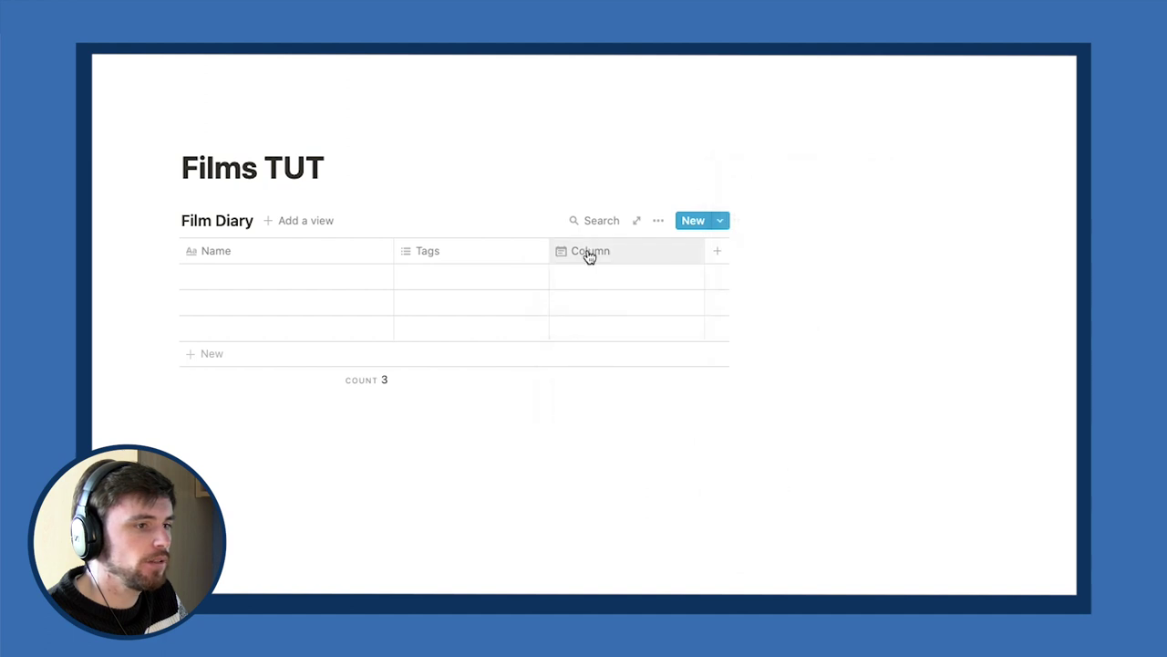
click(595, 251)
text(Date)
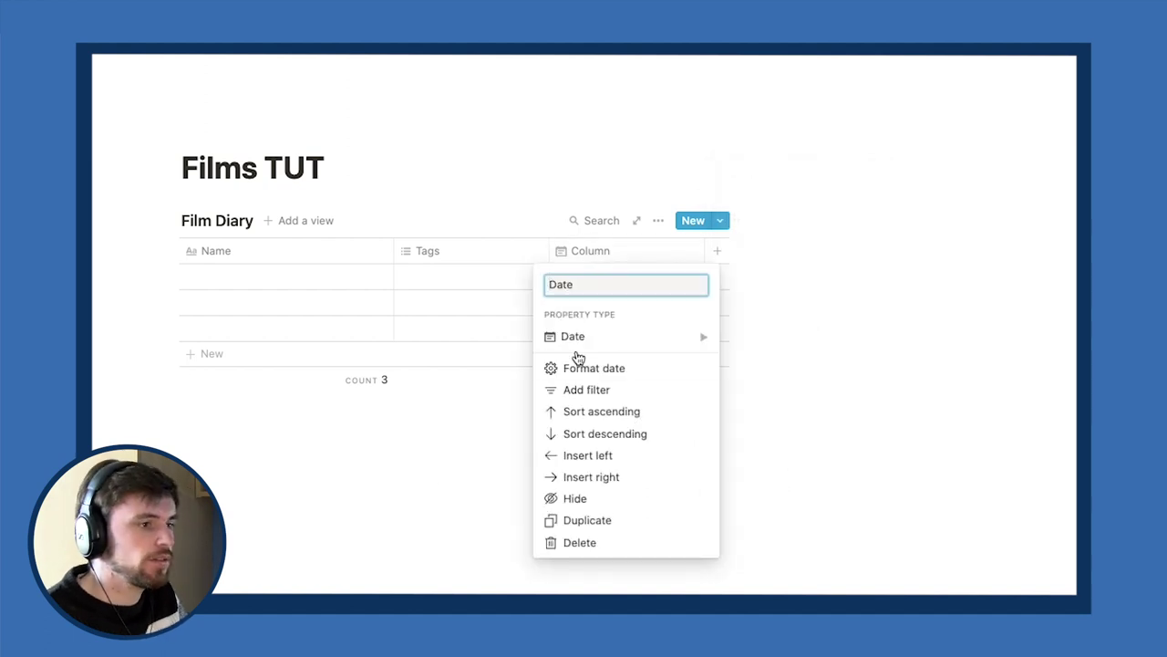
key(Return)
drag(599, 251, 526, 261)
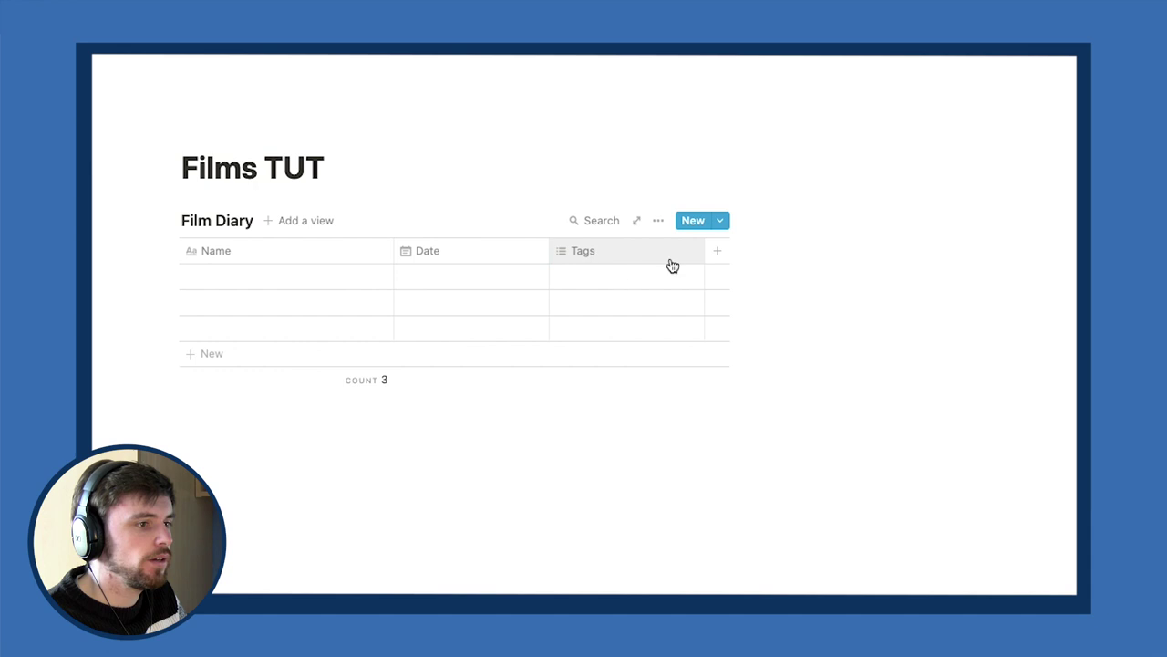
Add a checkbox column named Rewatch and place it, narrowed, between Name and Date.
click(718, 252)
mouse_move(745, 346)
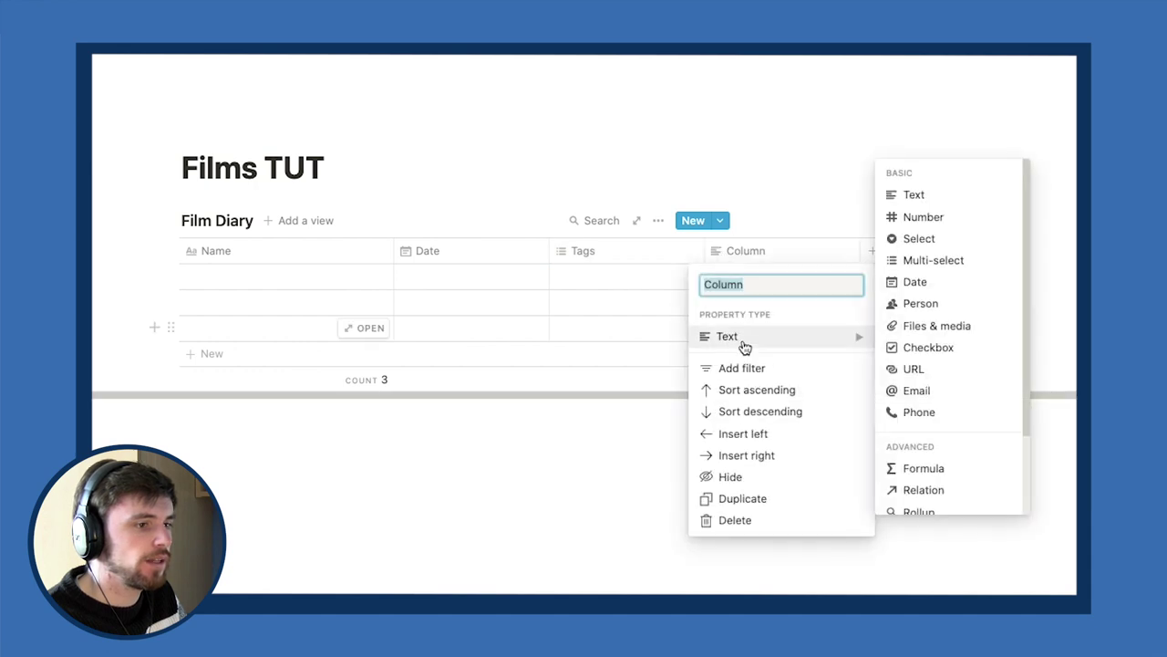
click(928, 348)
click(770, 259)
text(Rewatch)
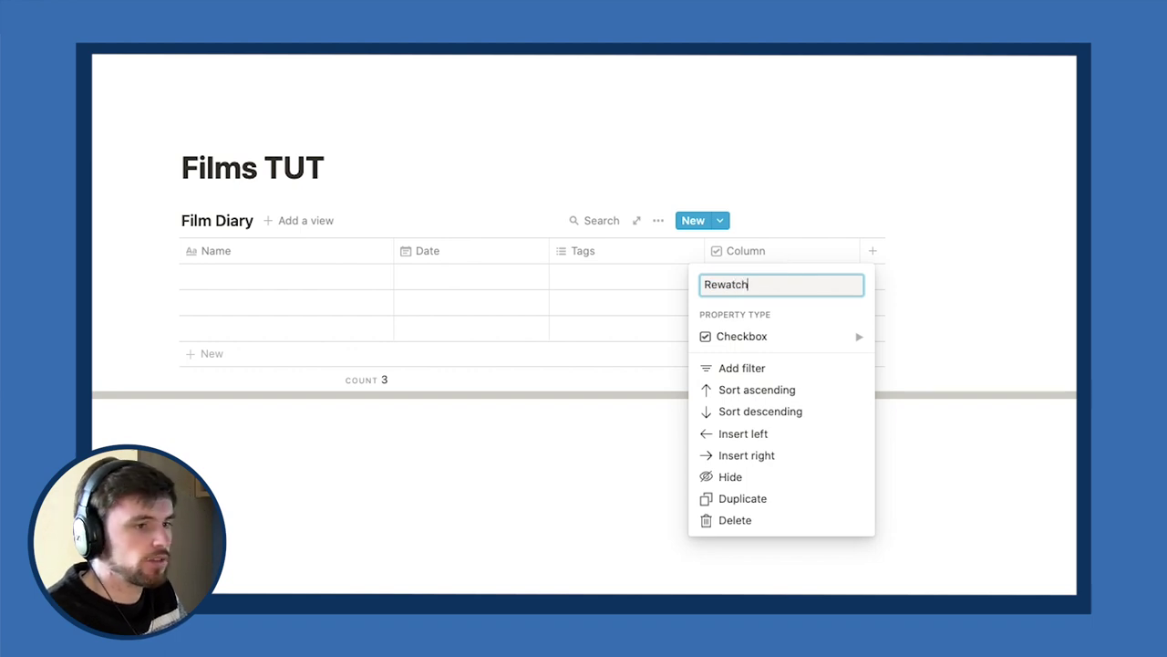
key(Return)
drag(857, 252, 463, 265)
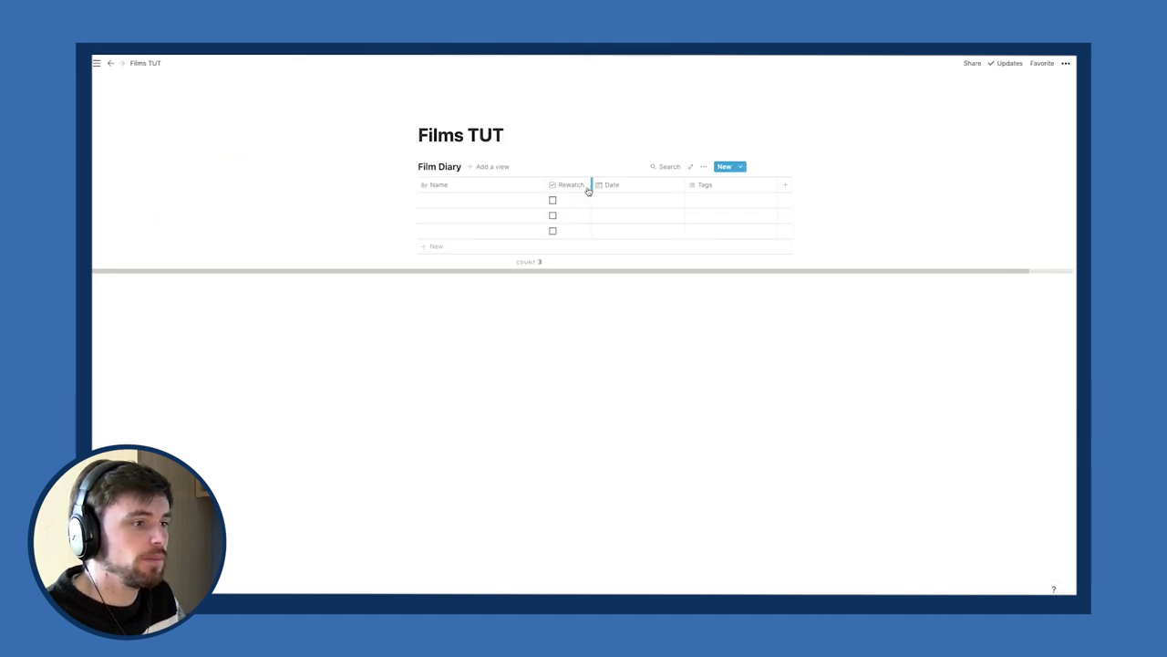
Set the Films TUT page to full width.
click(1065, 63)
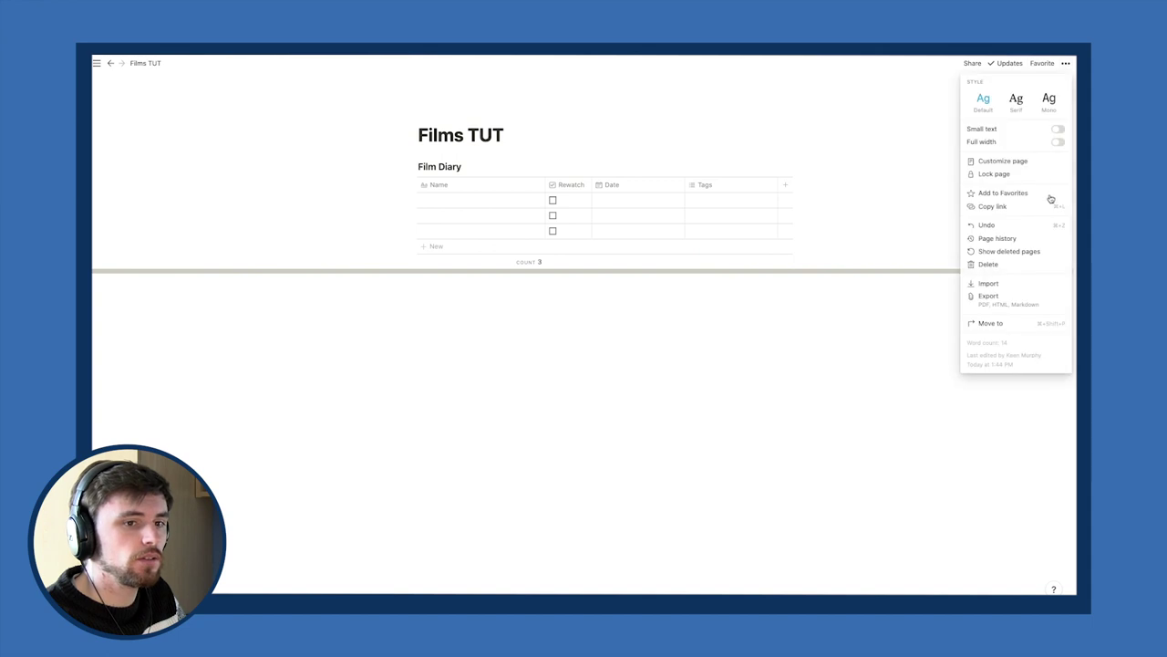
click(1058, 143)
click(286, 302)
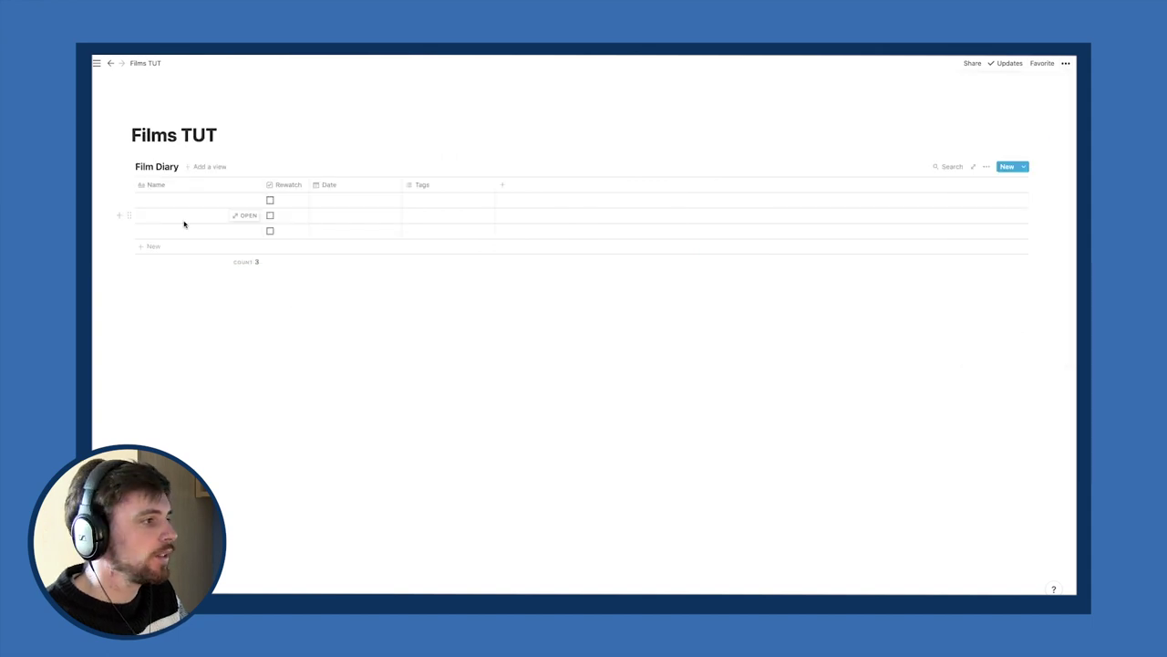
Log The Heart Break Kid in the first Film Diary row with the date Mar 6, 2021.
click(167, 203)
text(The Heart Break Kid)
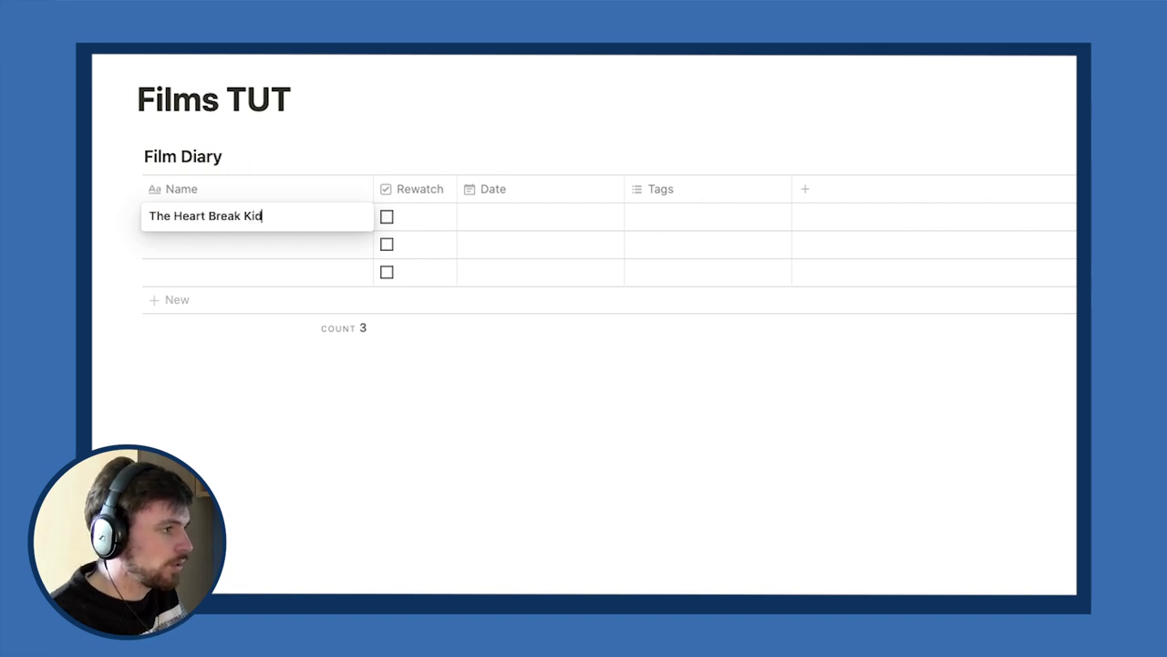
key(Return)
click(495, 217)
click(624, 337)
key(Escape)
Tag The Heart Break Kid with new comedy and netflix tags and narrow the Date column.
click(724, 219)
text(co)
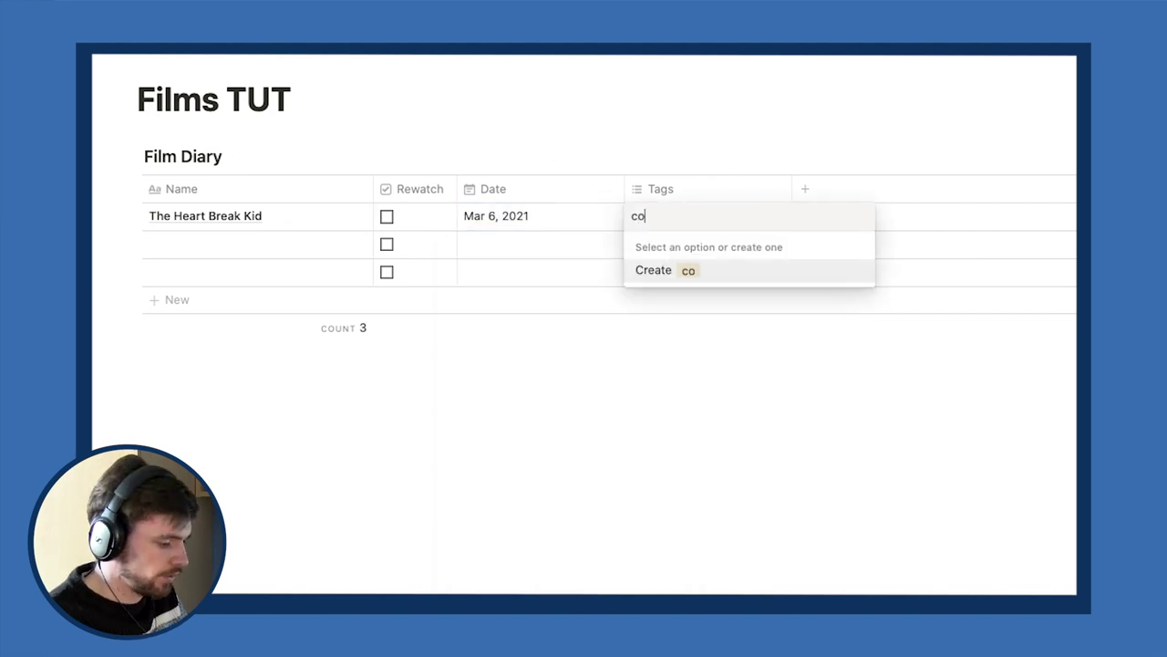
text(medy)
click(694, 270)
key(Escape)
click(760, 211)
text(netflix)
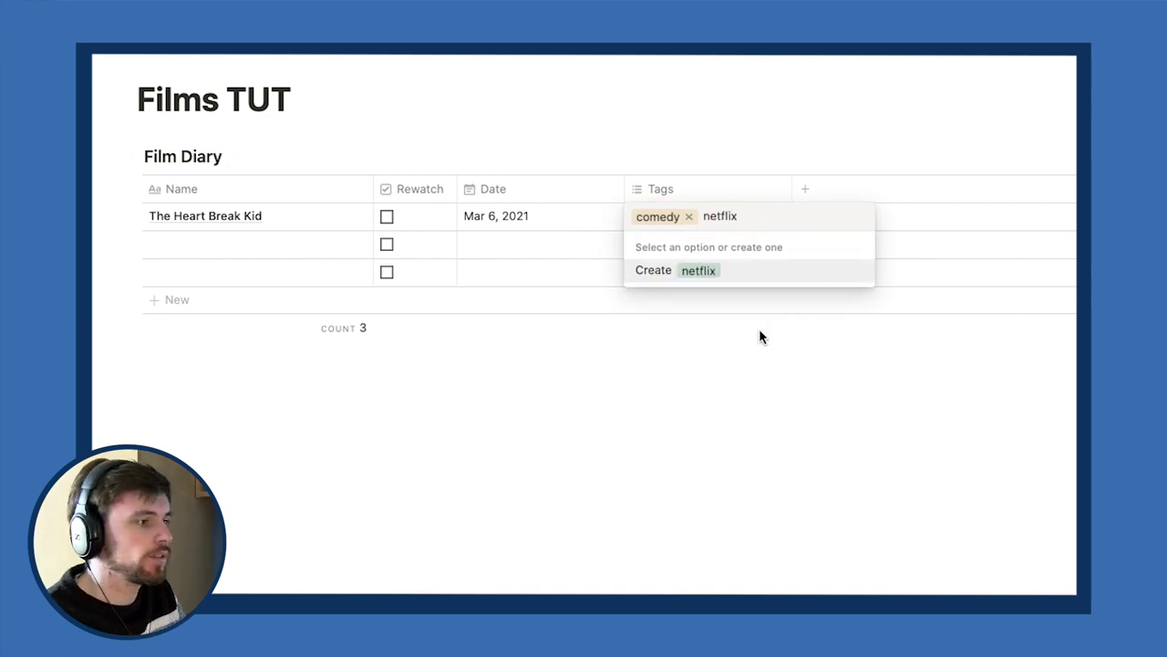
key(Return)
drag(623, 190, 549, 195)
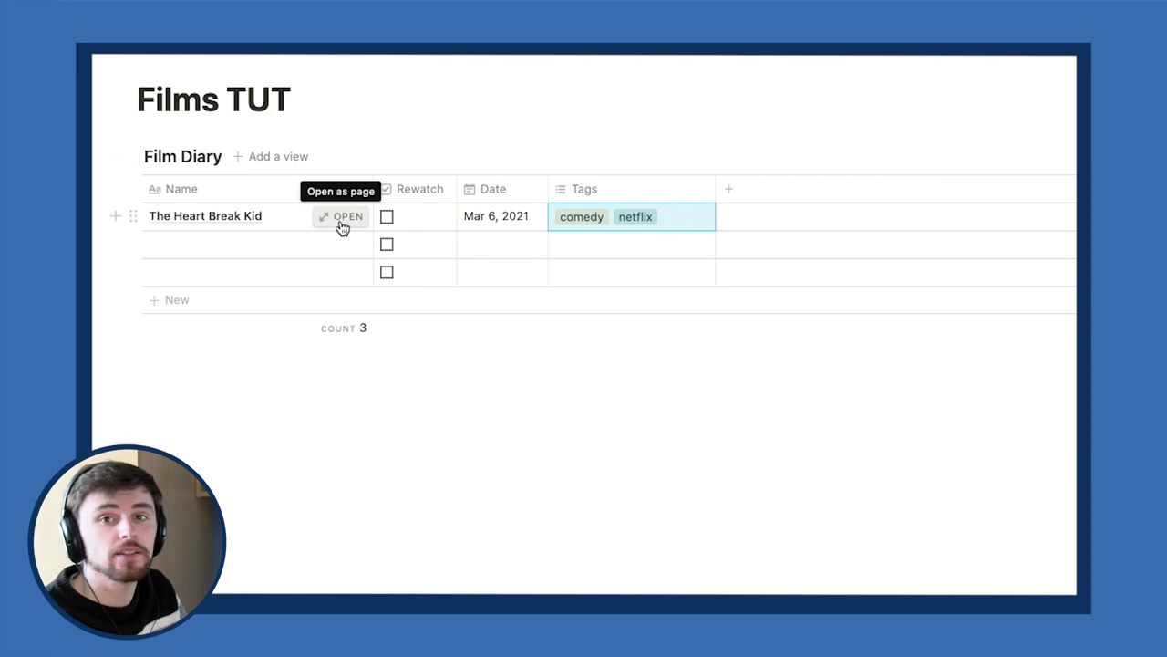
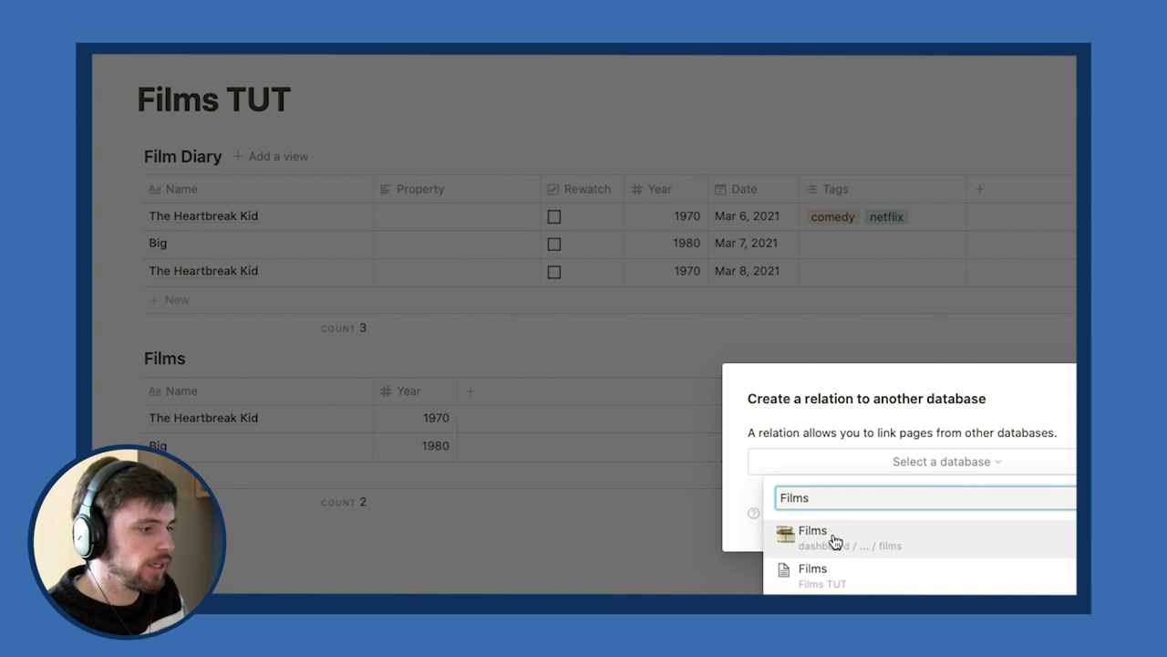
Relate the new Film Diary property to the Films database in Films TUT and name the column Name of Film.
click(863, 583)
click(1058, 513)
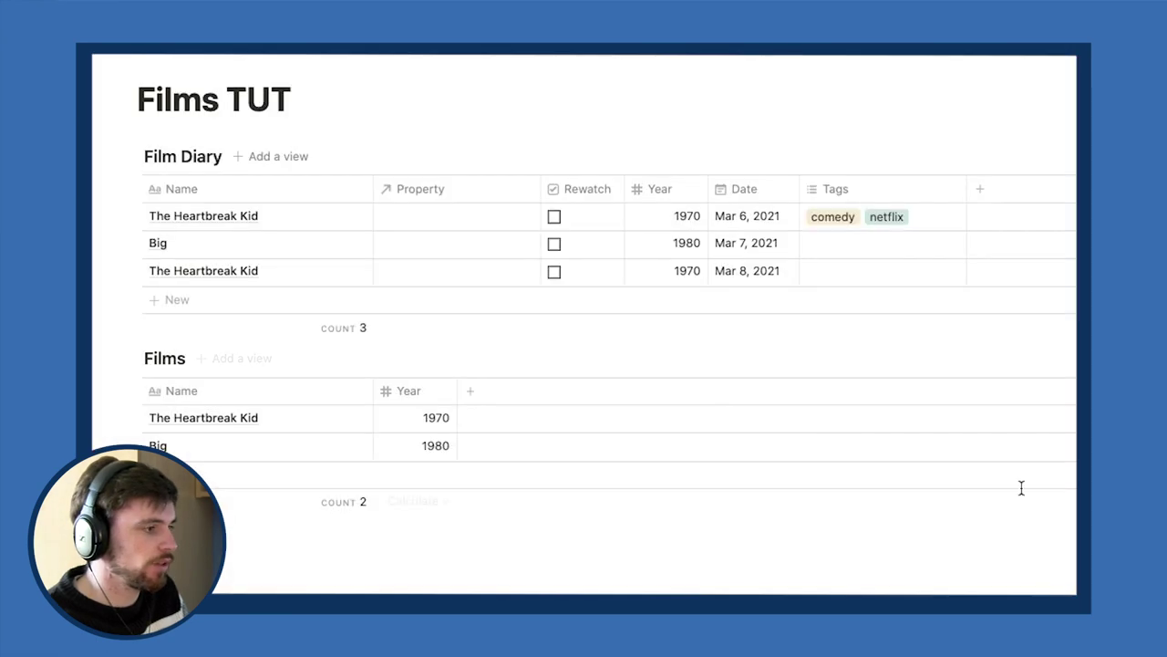
click(432, 189)
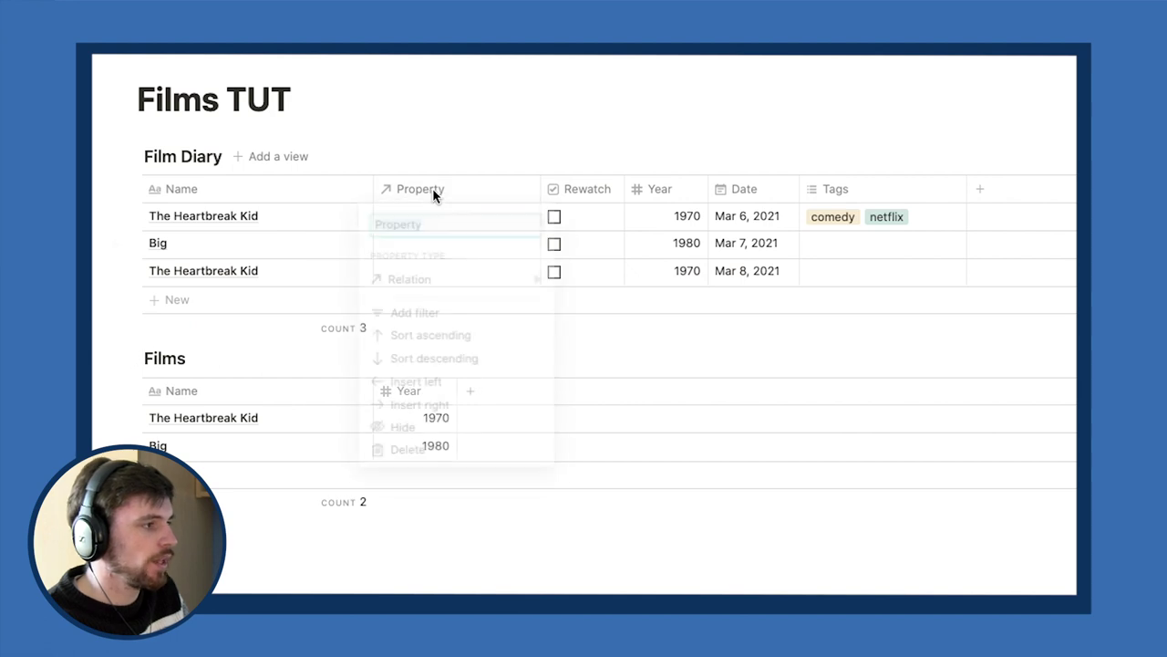
text(Name of F)
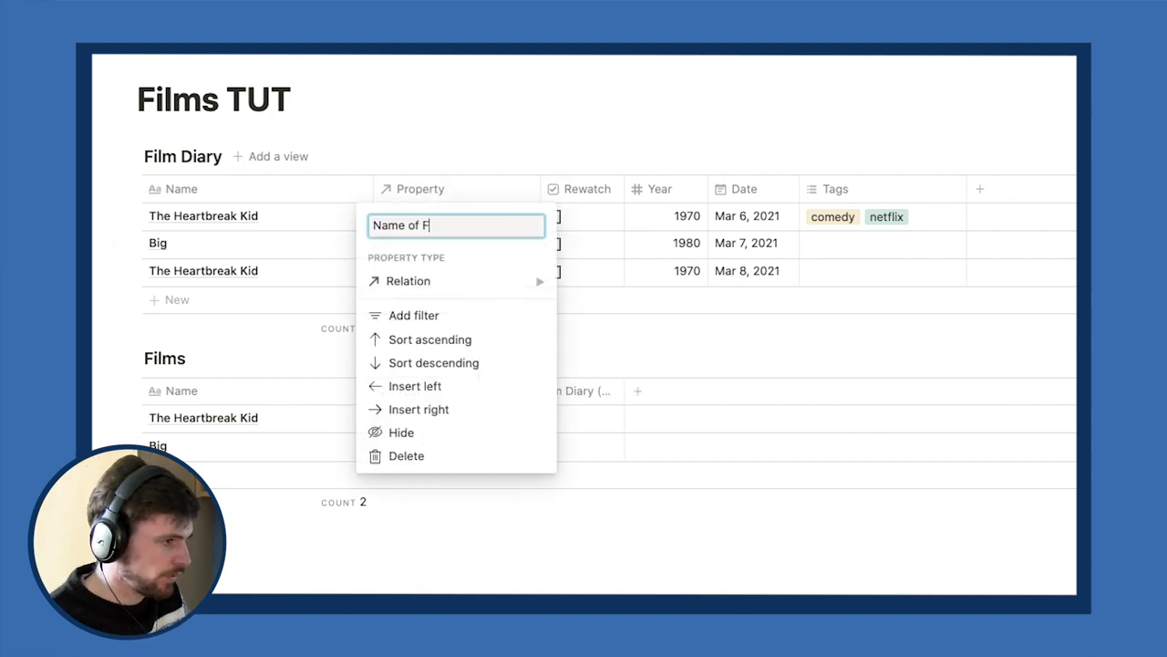
click(448, 146)
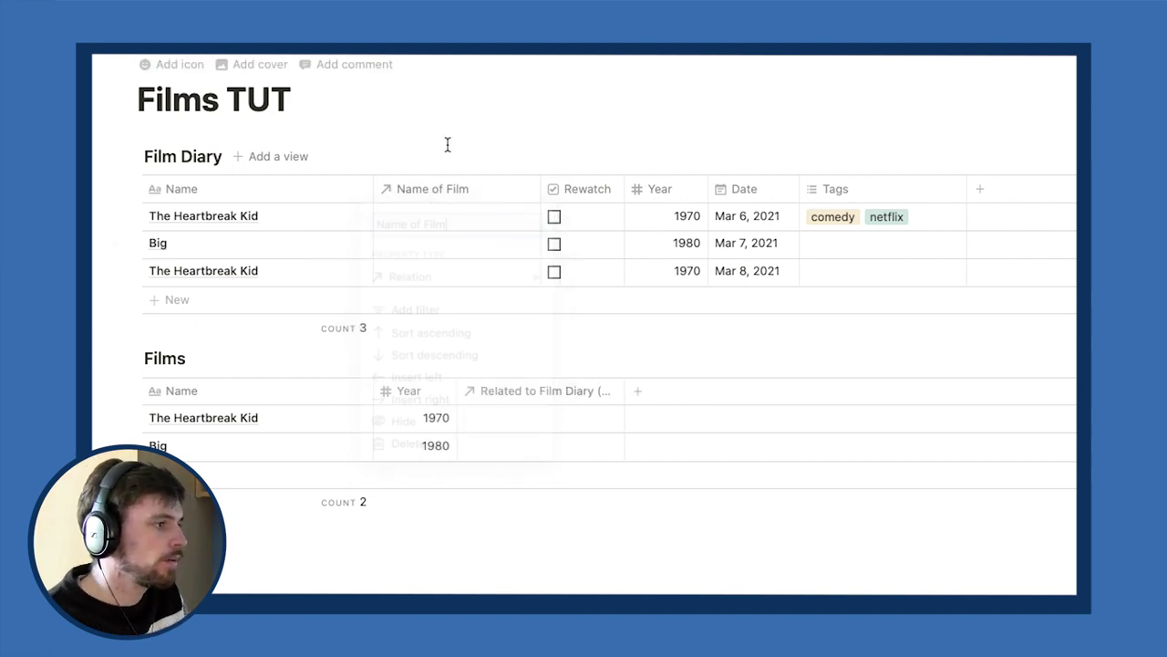
Rename Film Diary's Name column to No. and narrow it.
click(232, 201)
click(372, 148)
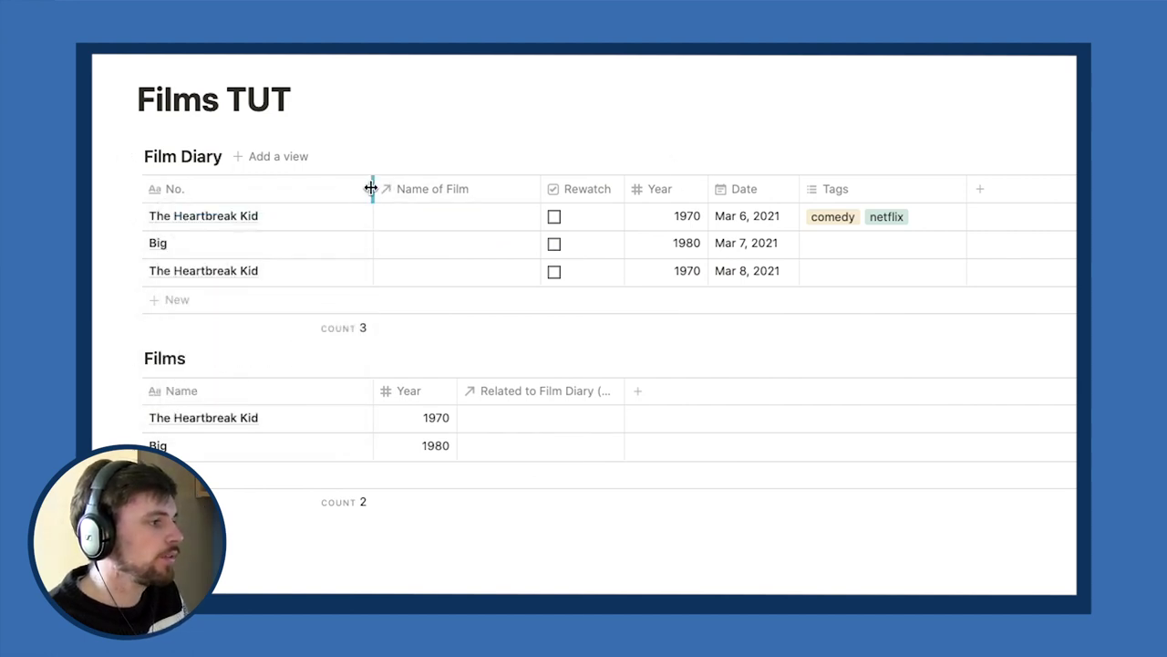
drag(371, 188, 321, 188)
Link the first Film Diary row to The Heartbreak Kid and the second to Big under Name of Film.
click(385, 215)
text(The H)
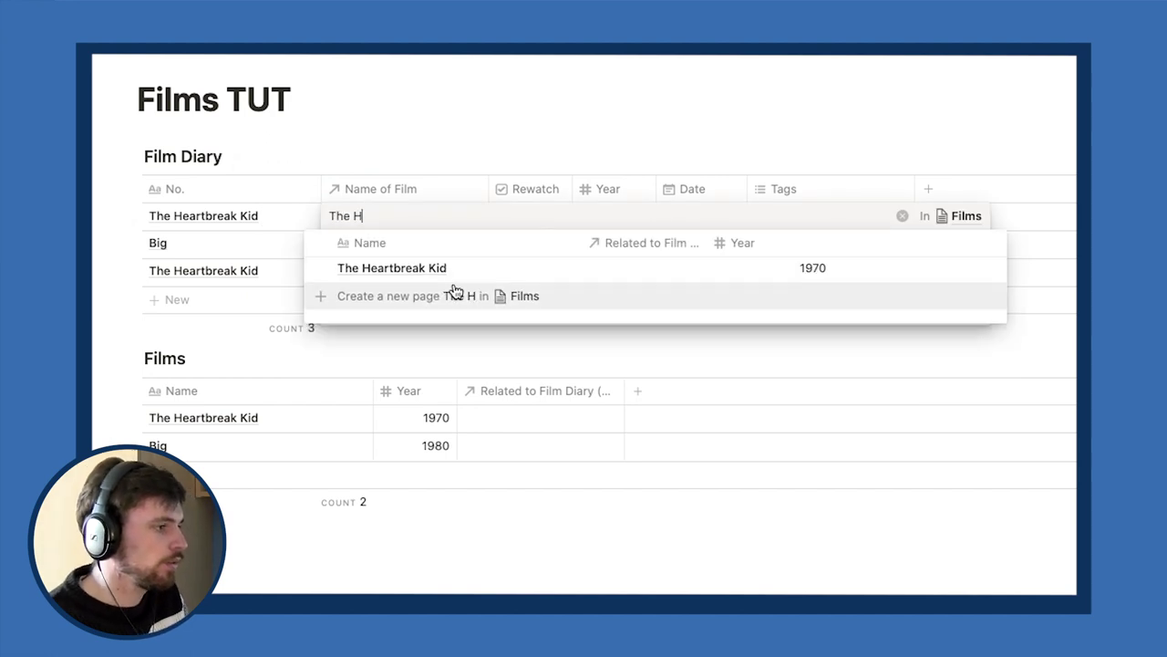
click(422, 269)
key(Escape)
click(383, 254)
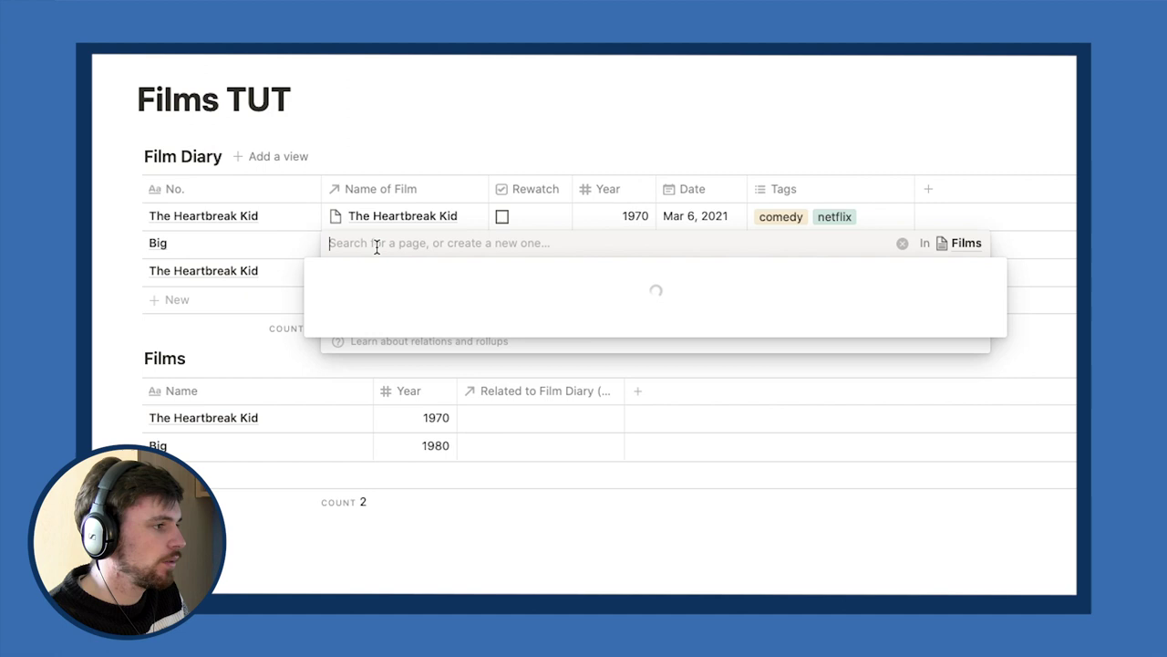
text(Big)
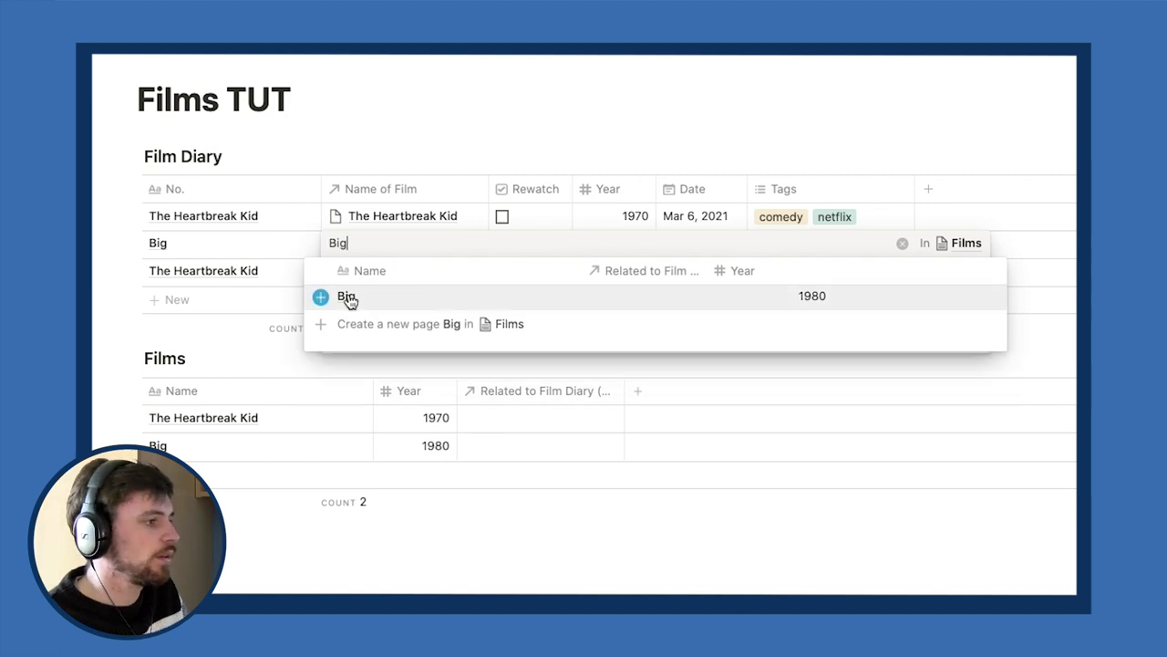
click(346, 296)
key(Escape)
Link the third Film Diary row to The Heartbreak Kid under Name of Film.
click(392, 271)
text(T)
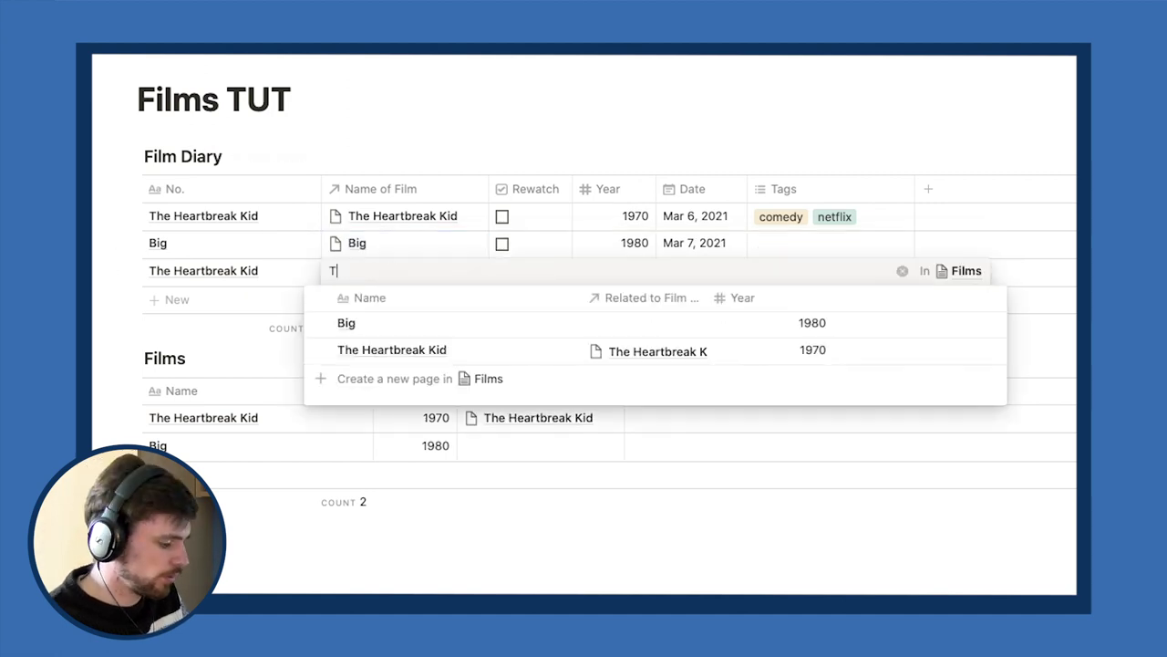
text(he He)
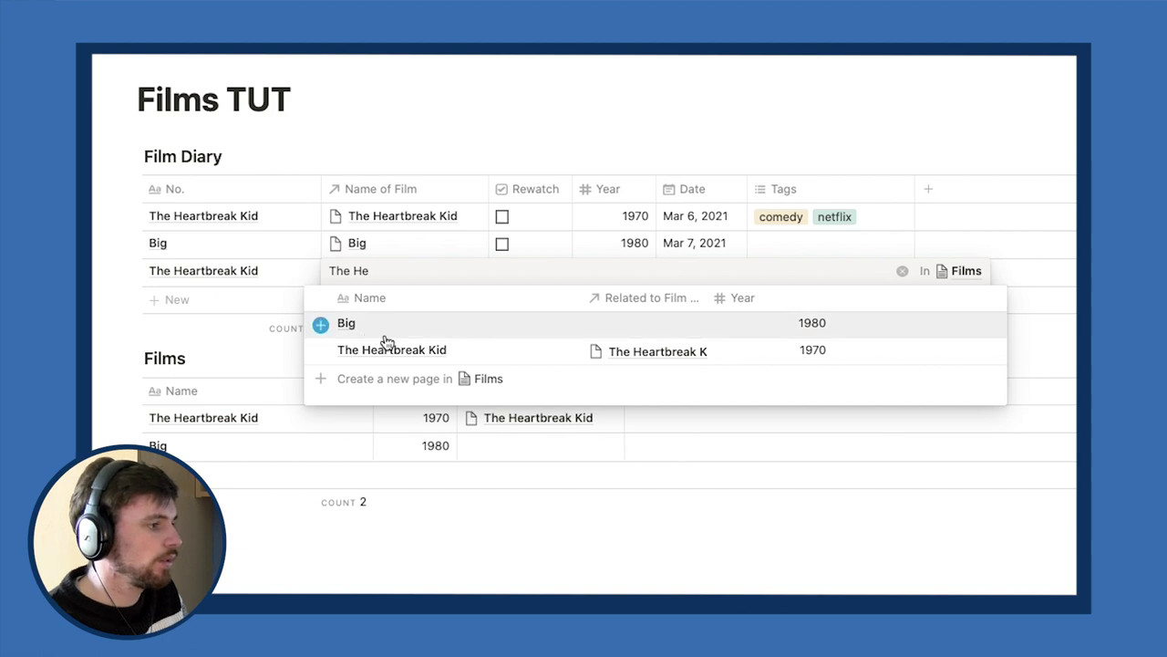
click(399, 326)
key(Escape)
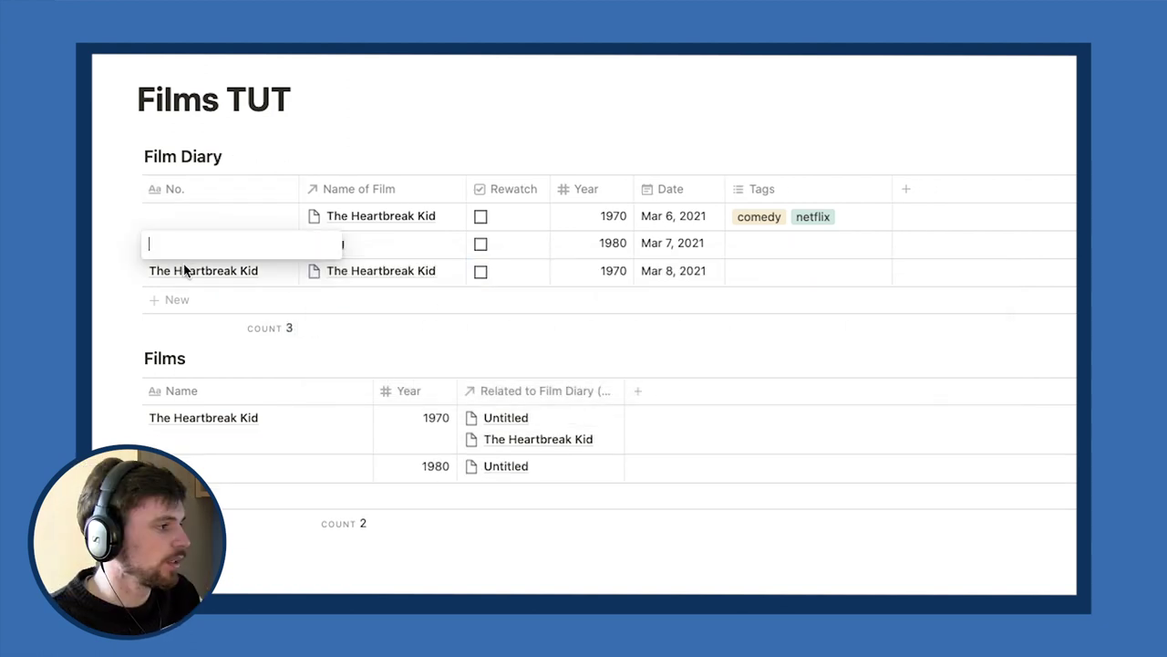
Clear the film titles from the No. column in all three Film Diary rows.
key(Escape)
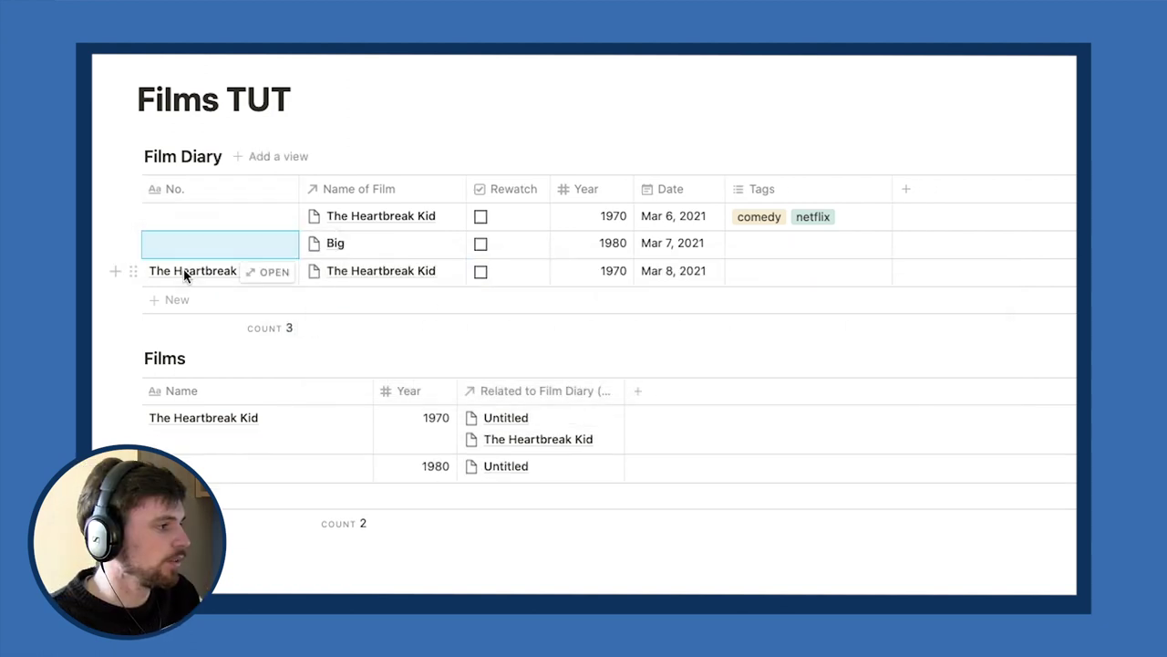
click(185, 271)
key(BackSpace)
key(BackSpace)
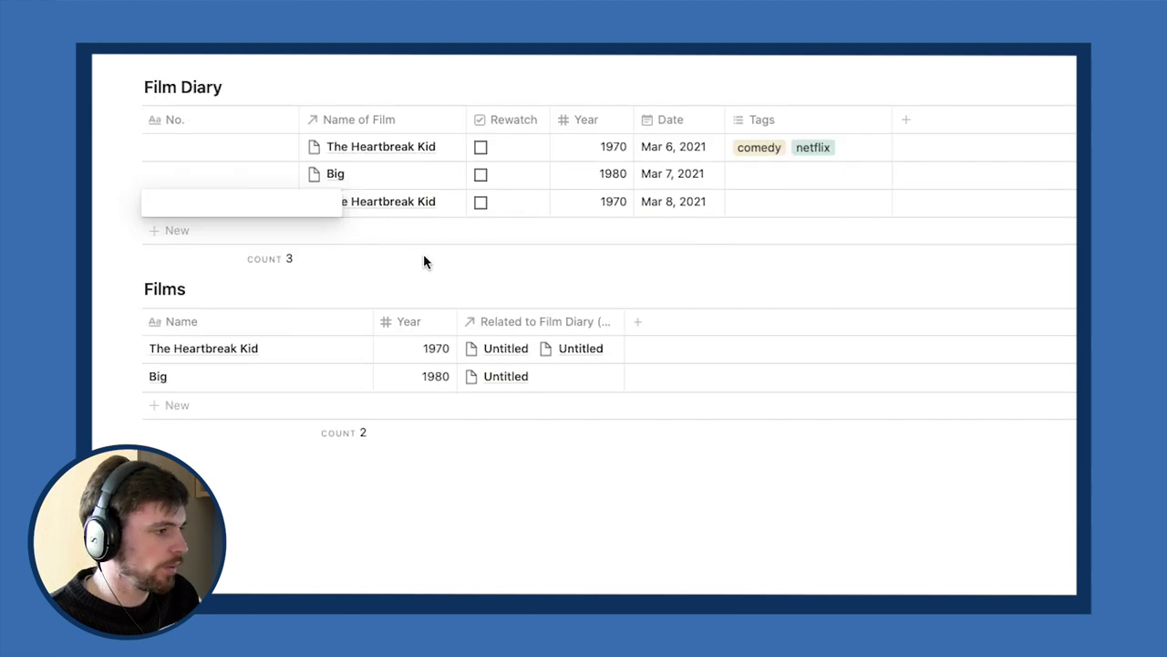
key(Escape)
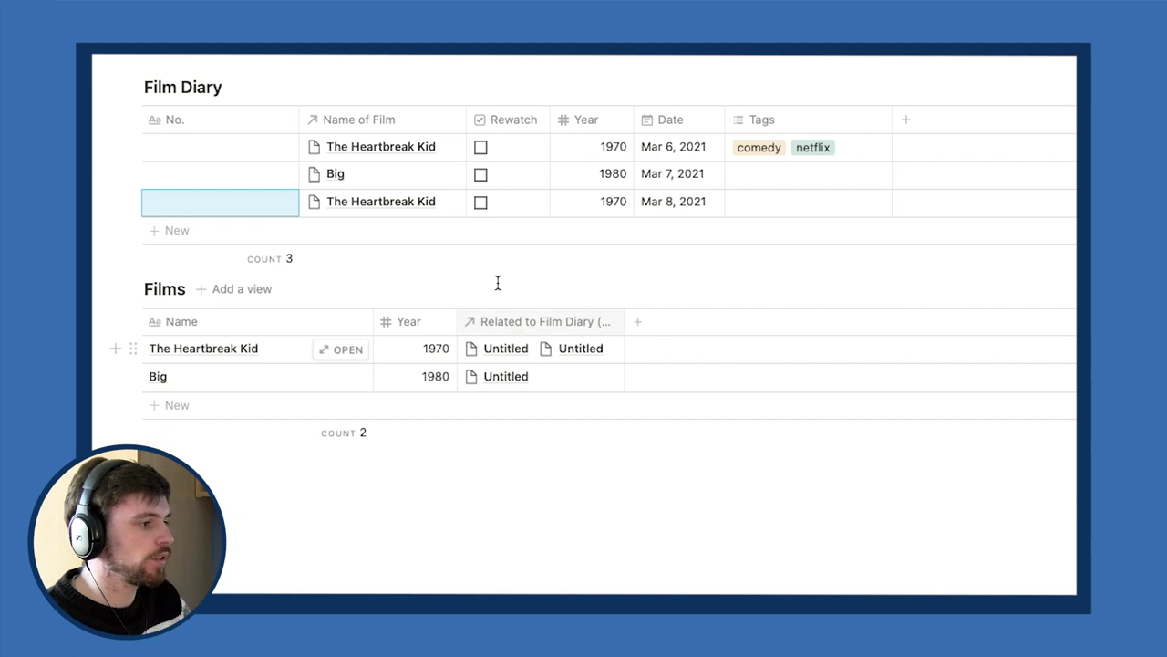
key(Escape)
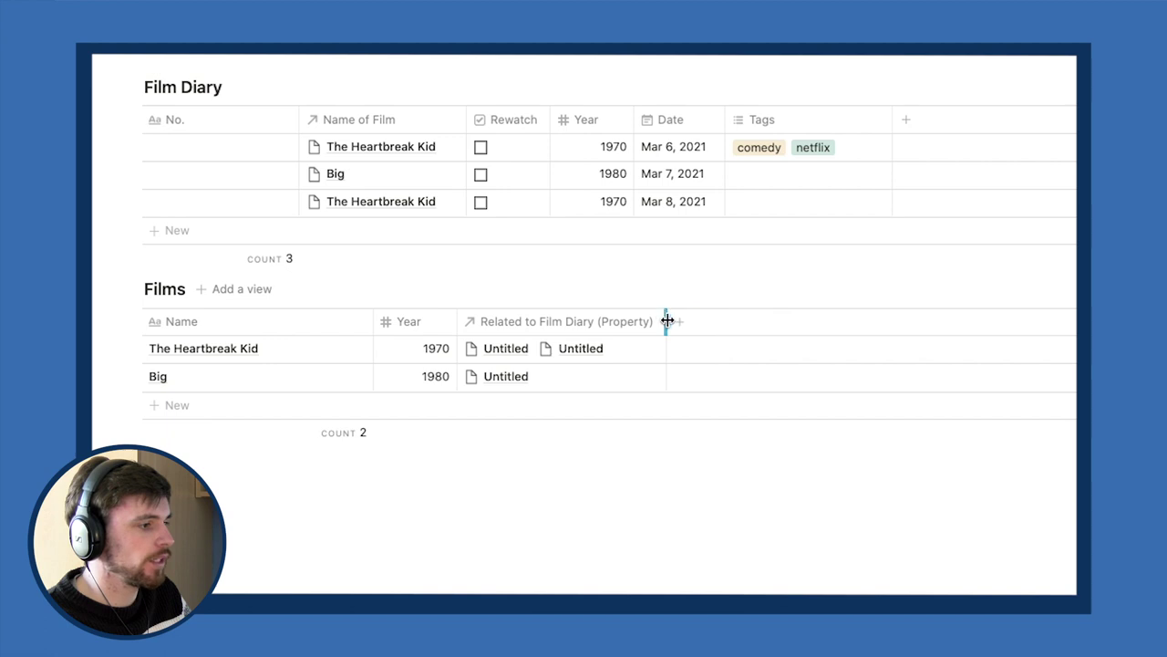
Add a rollup column to the Films table that shows the Date property through the Related to Film Diary relation.
click(680, 321)
mouse_move(740, 418)
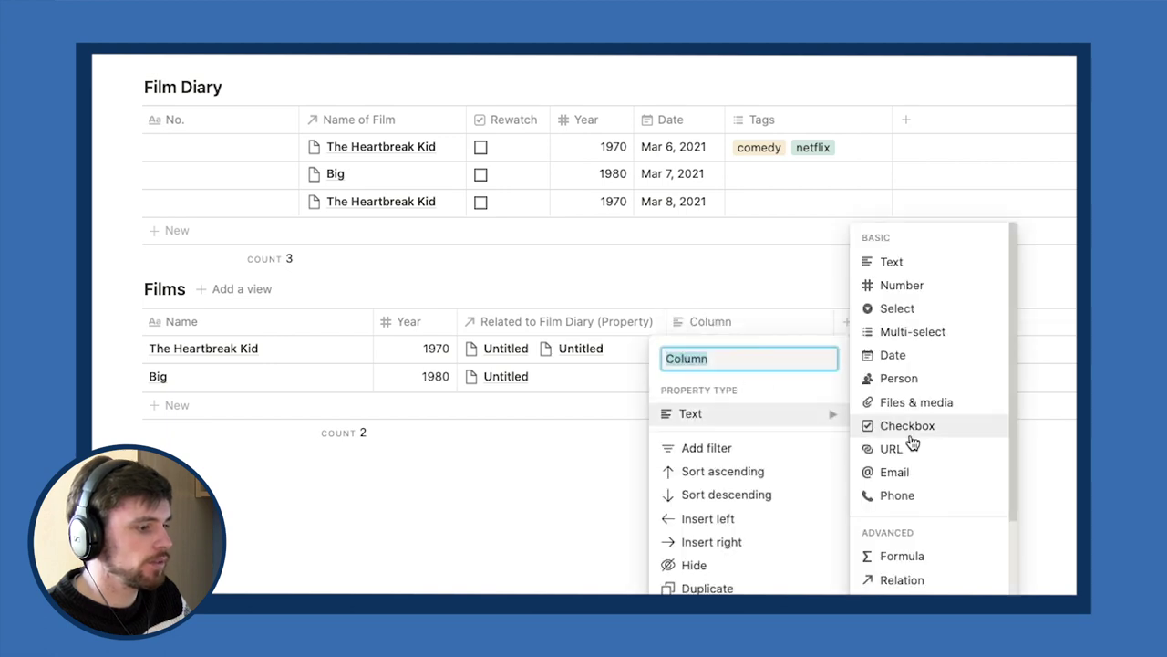
scroll(911, 442, down, 3)
click(925, 495)
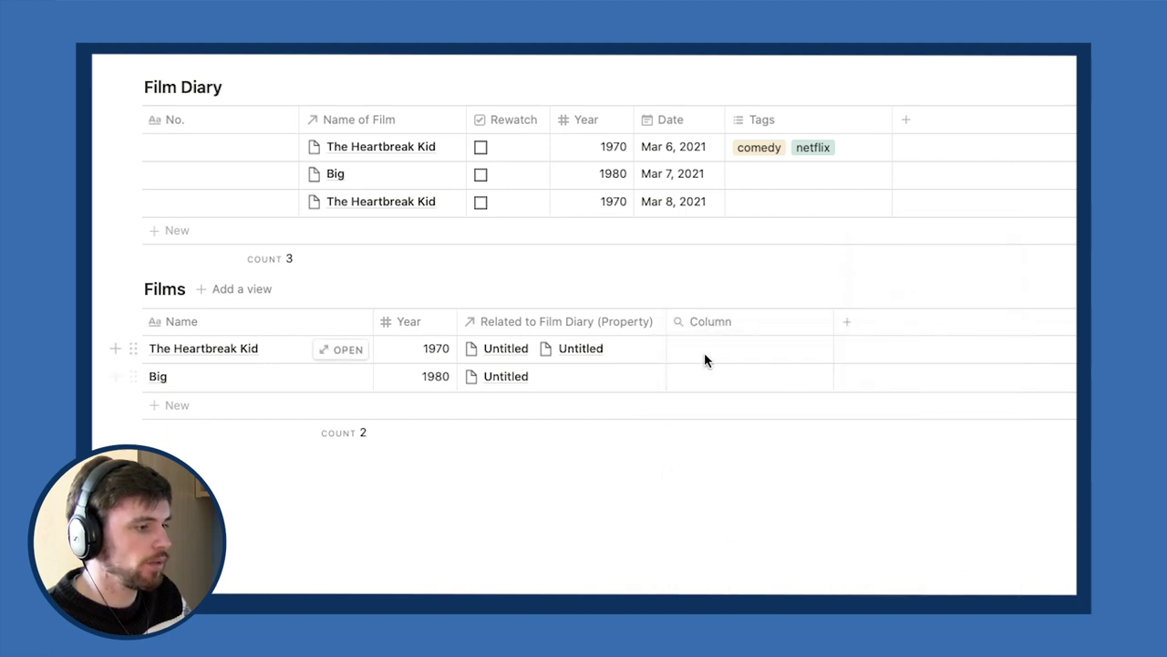
click(705, 352)
click(748, 401)
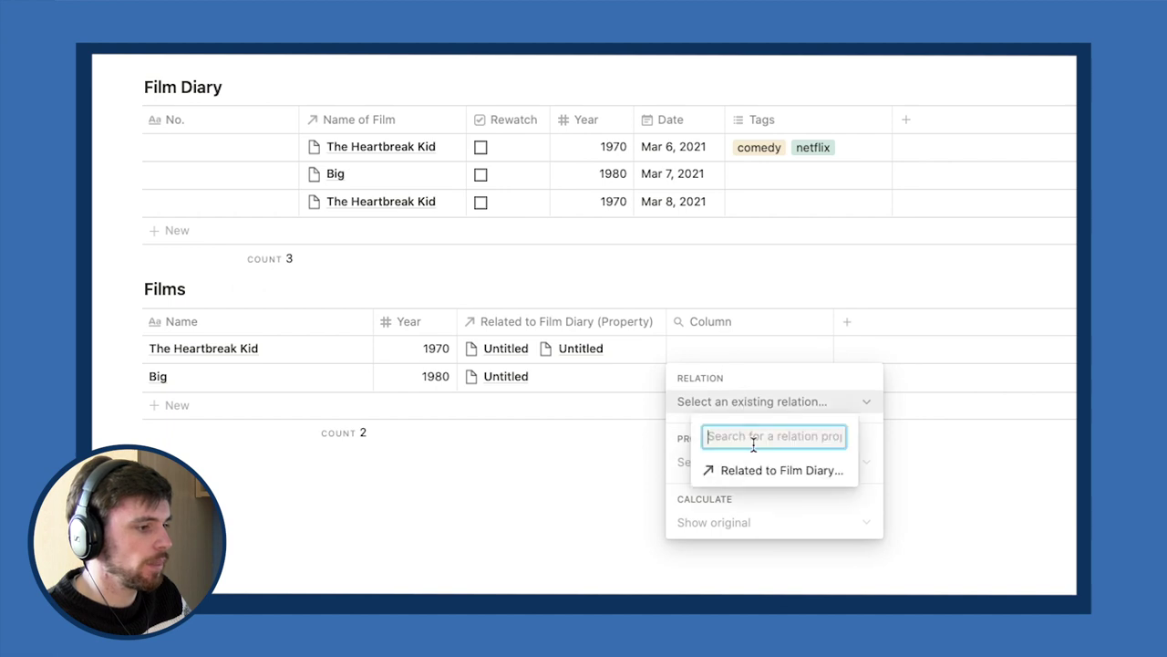
click(761, 471)
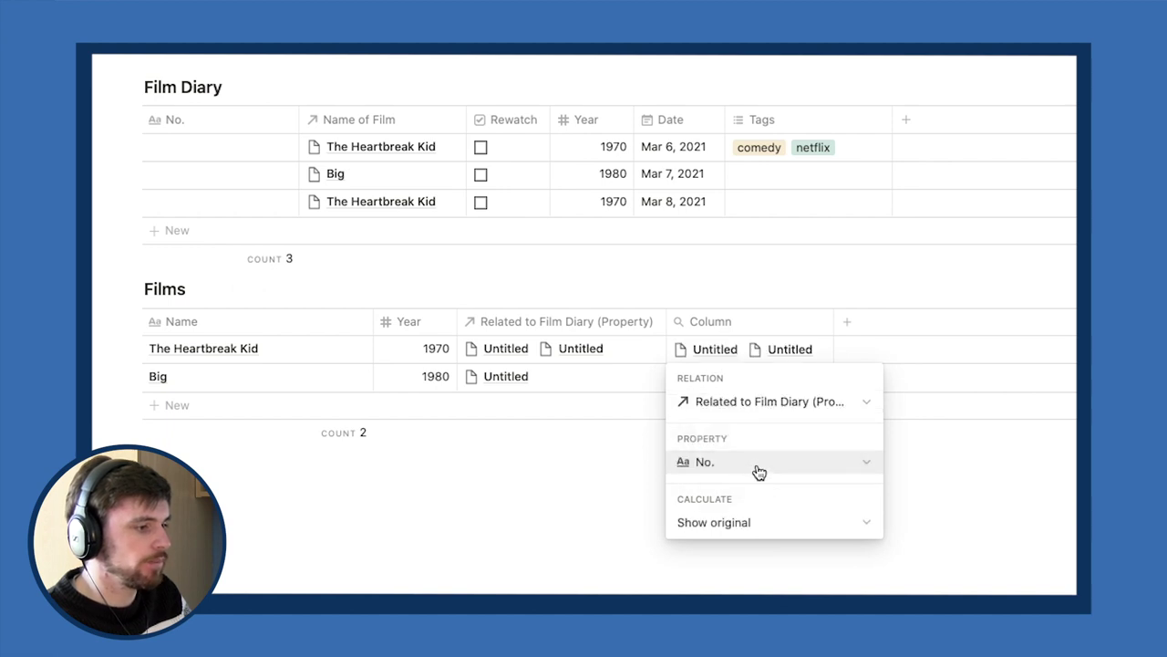
click(759, 467)
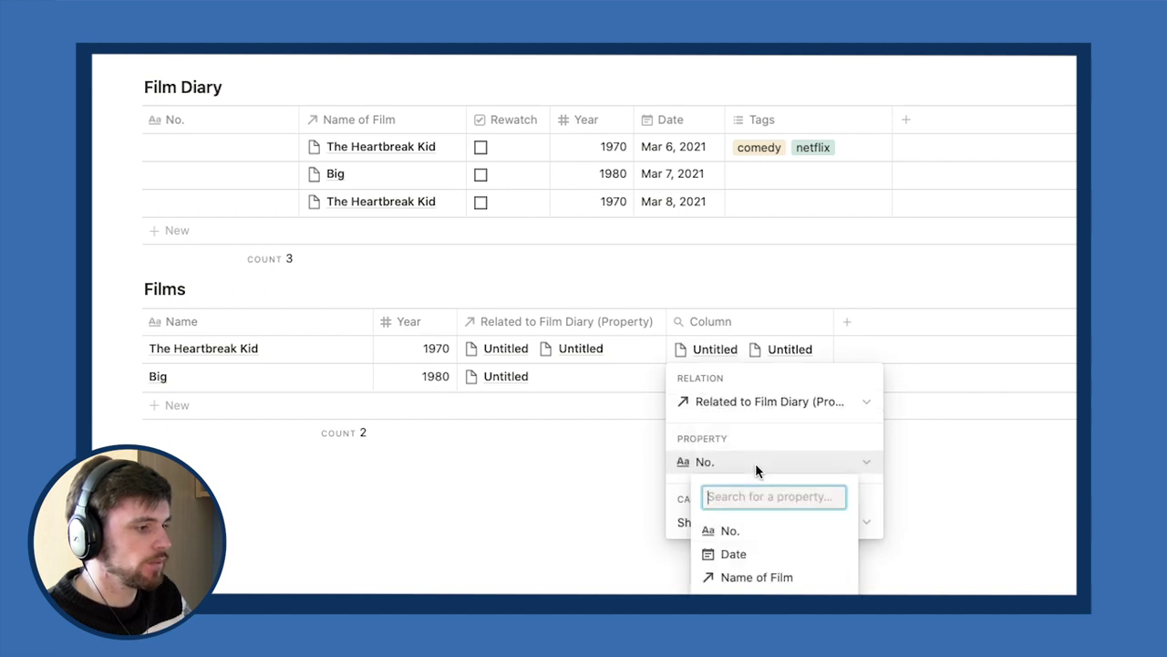
click(744, 555)
key(Escape)
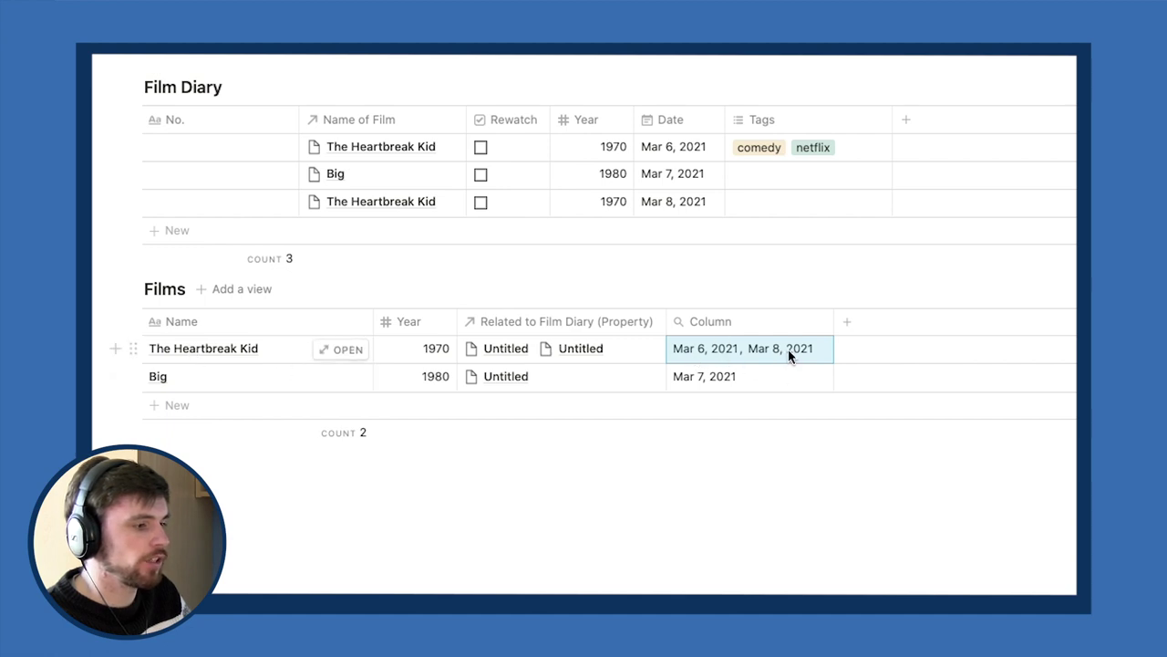
Name the Films rollup column Dates Watched and hide the Related to Film Diary column.
click(773, 326)
text(Dates Watch)
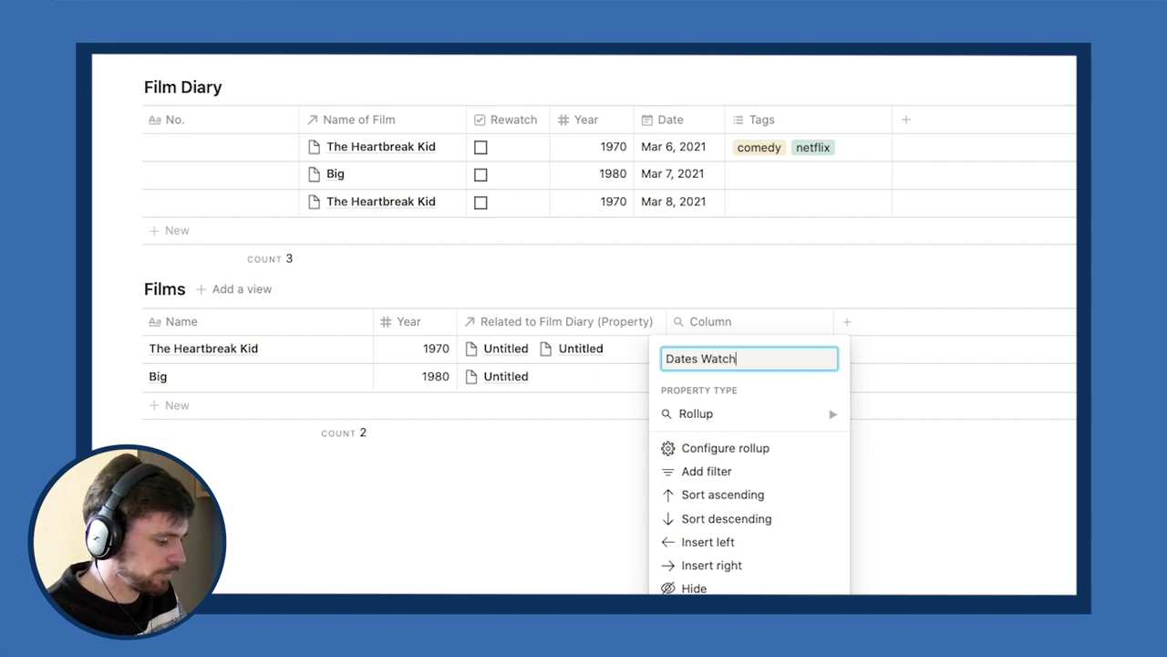
click(899, 187)
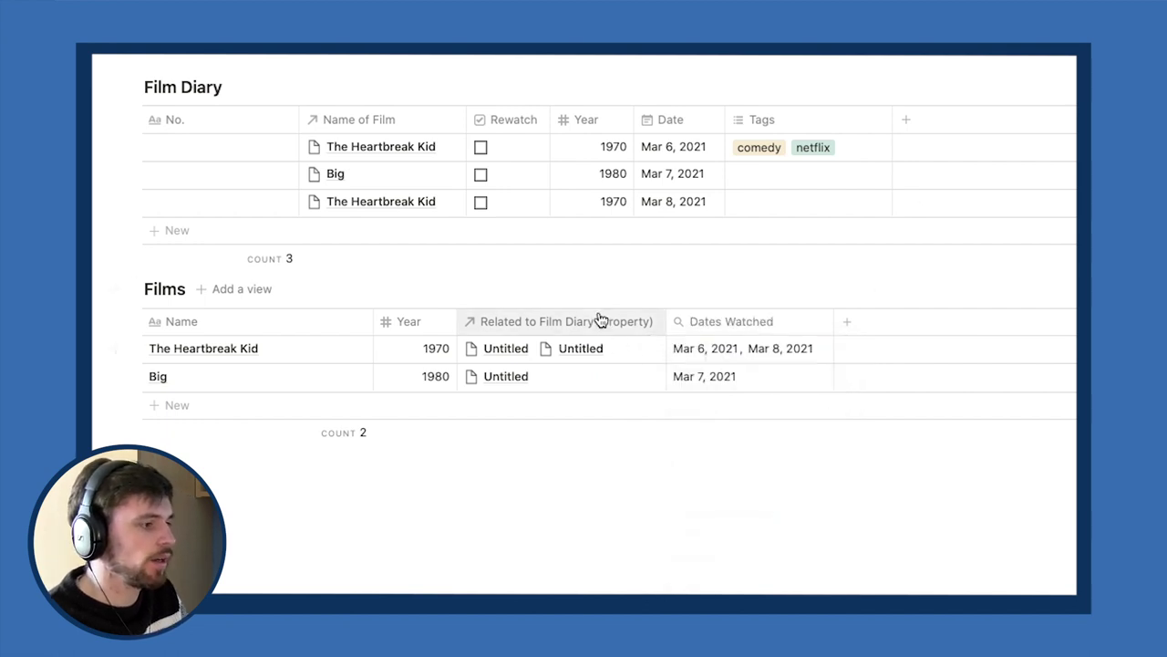
click(565, 321)
click(526, 564)
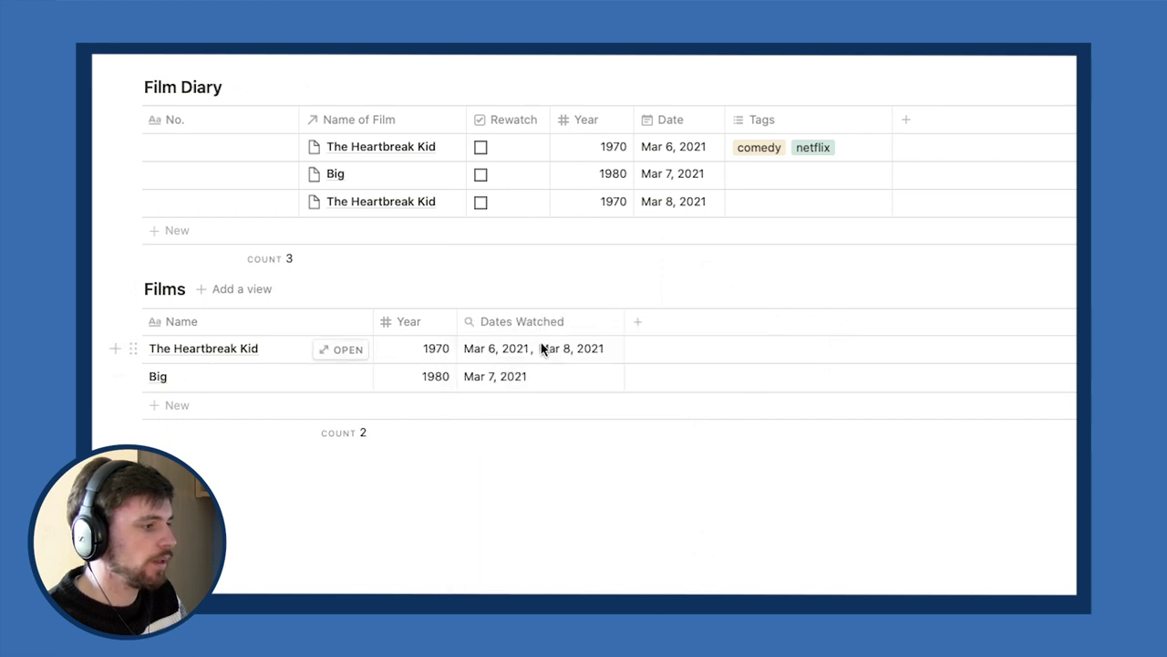
Delete the number column Year from the Film Diary table.
click(610, 133)
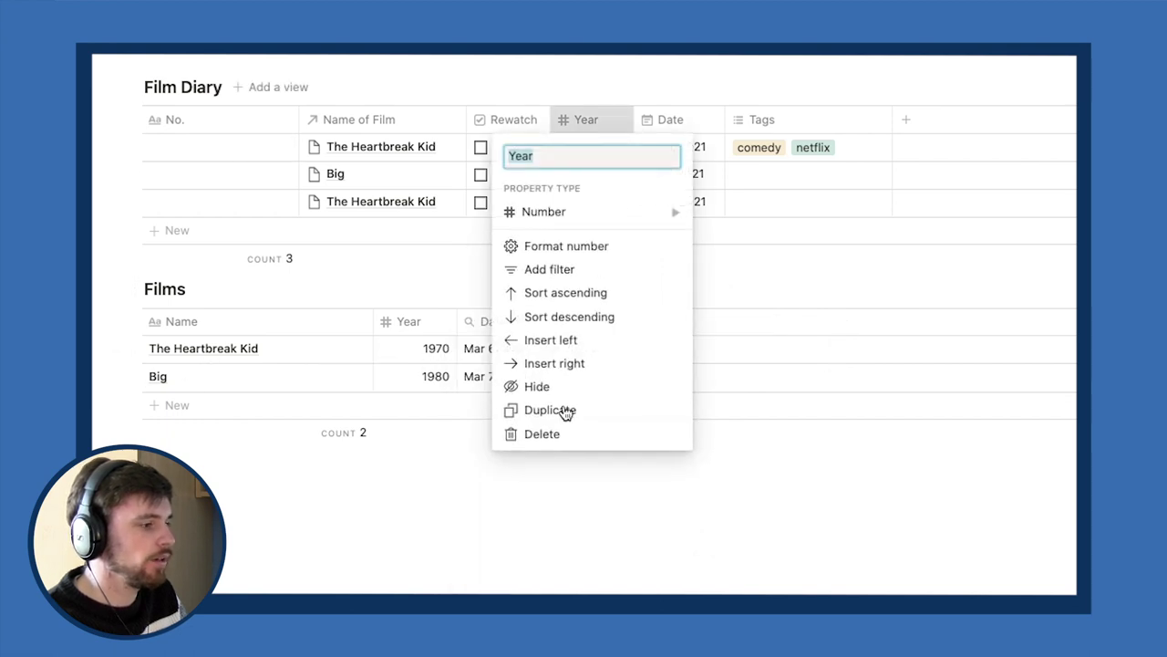
click(572, 432)
click(948, 401)
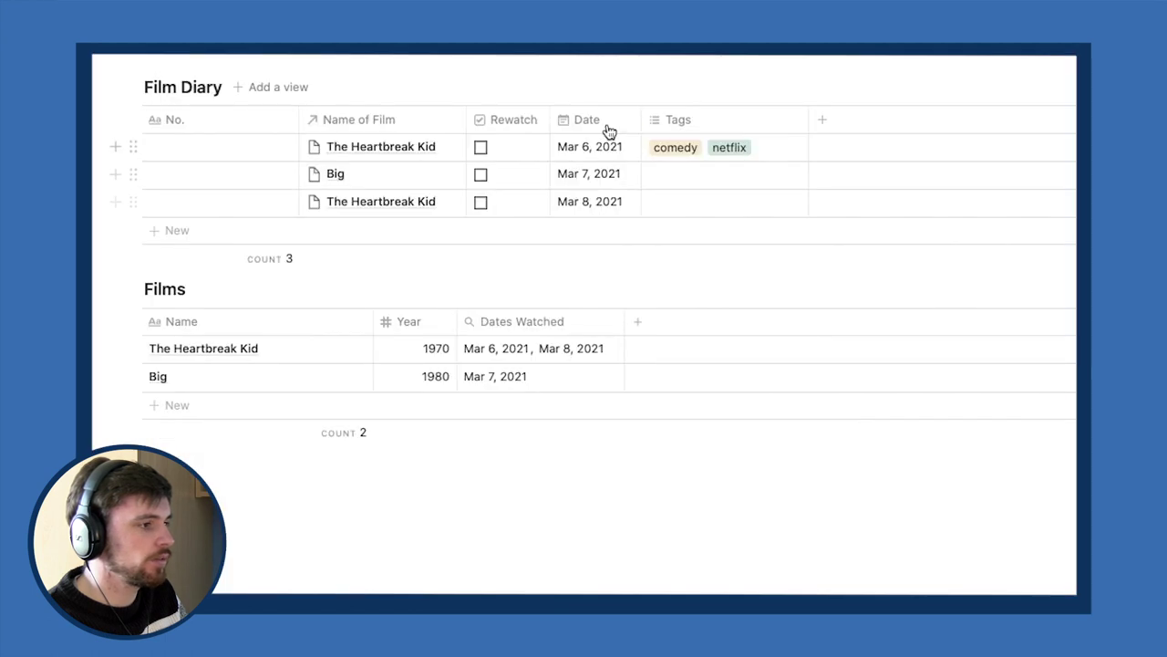
Add a rollup column to Film Diary that shows the Year property through the Name of Film relation.
click(819, 120)
click(821, 122)
mouse_move(889, 218)
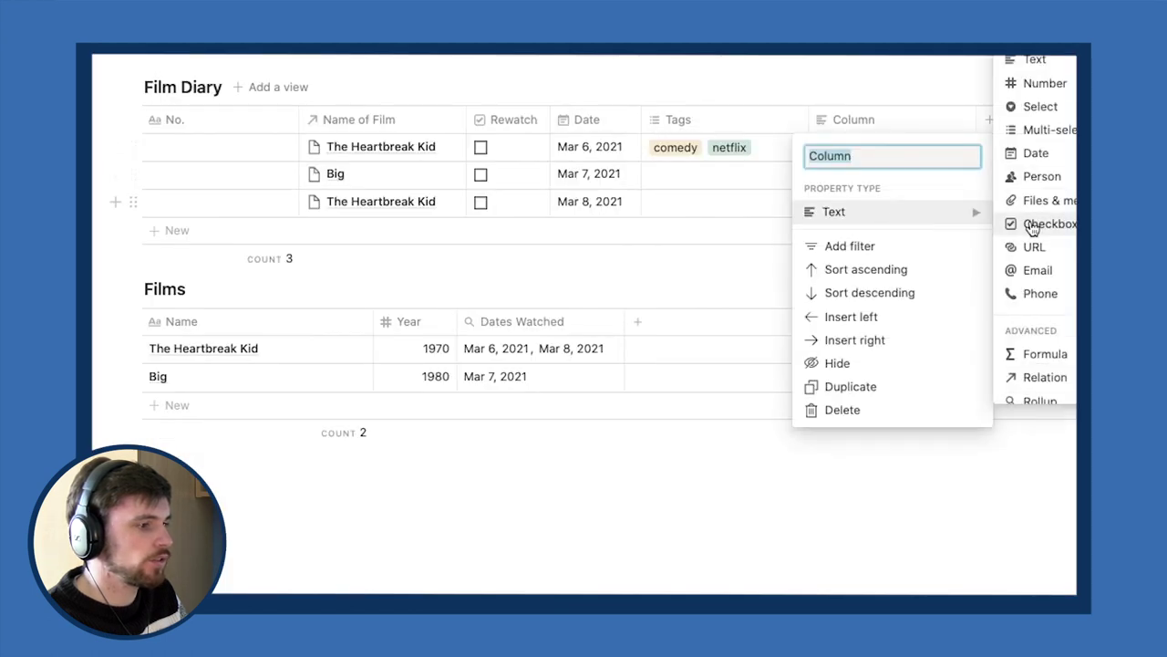
click(1045, 354)
click(1040, 399)
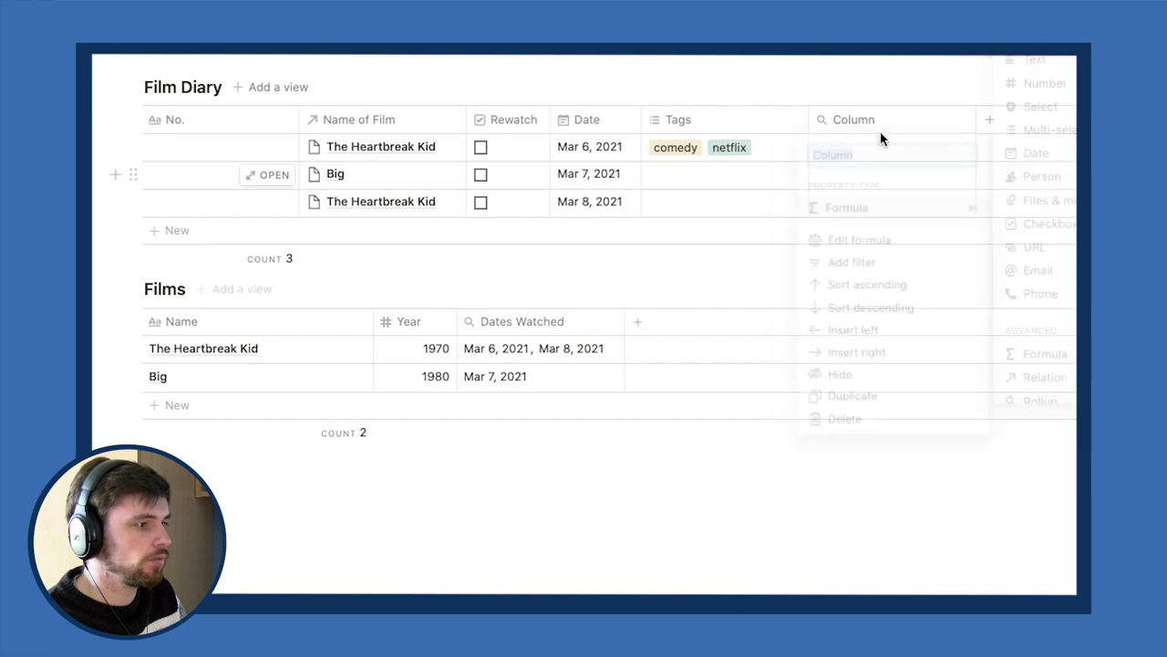
click(865, 146)
click(885, 217)
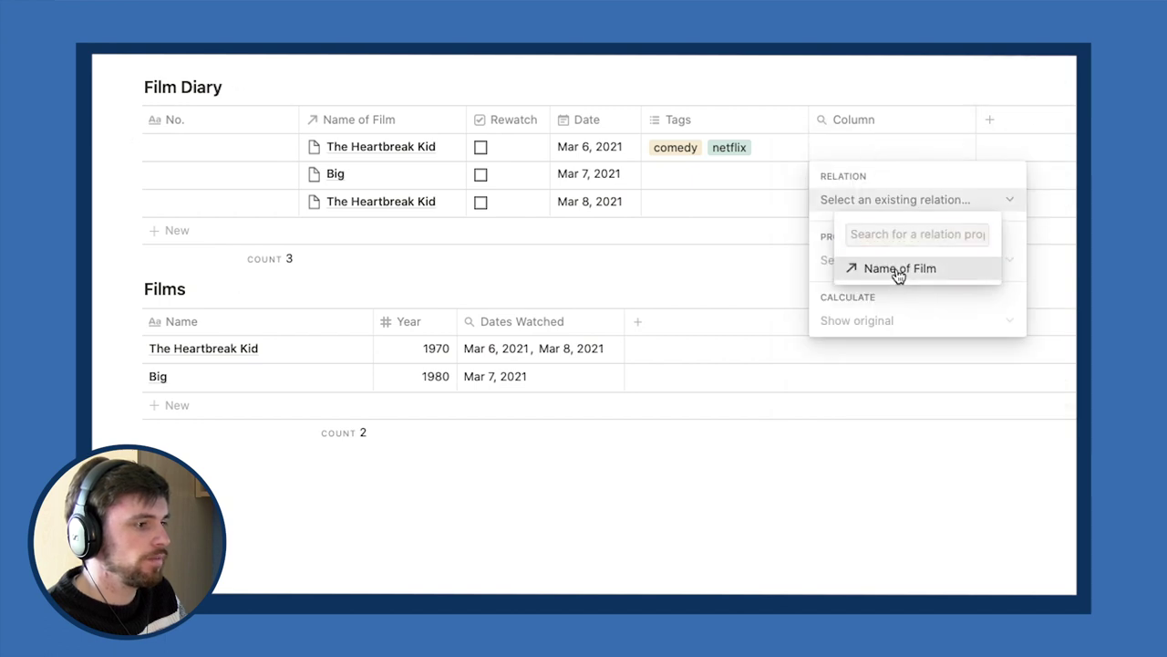
click(898, 274)
click(882, 260)
click(880, 375)
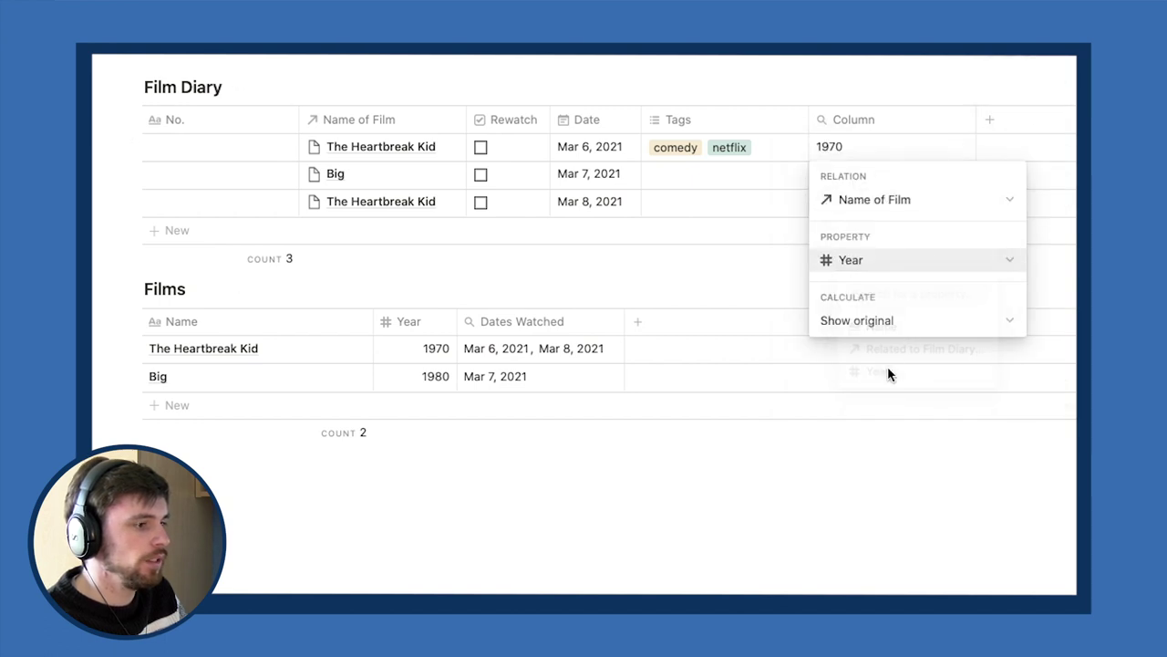
key(Escape)
Place the Film Diary rollup column, narrowed, between Name of Film and Rewatch and name it Year.
drag(819, 122, 578, 117)
click(629, 120)
key(Escape)
click(553, 120)
text(Year)
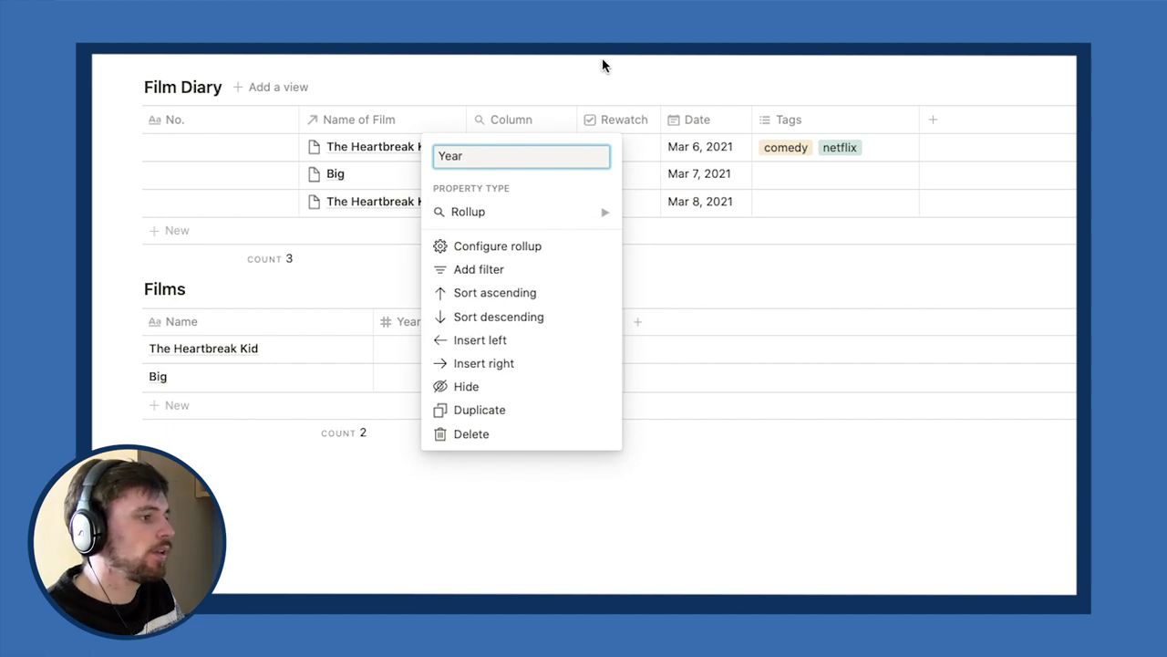
key(Return)
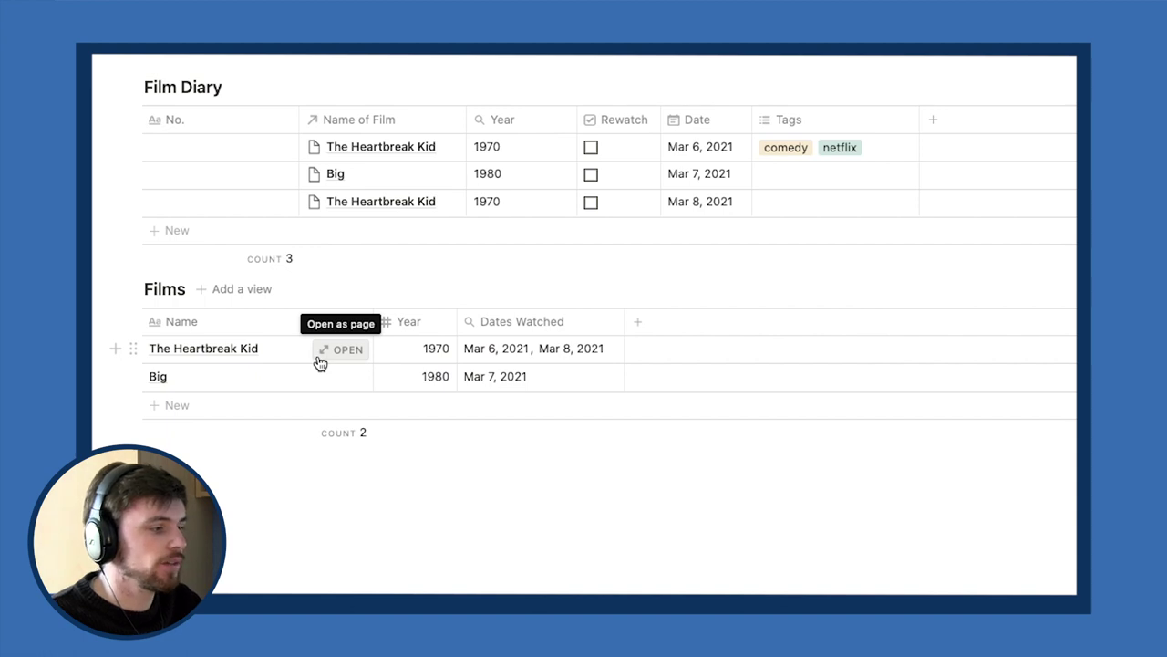
Open The Heartbreak Kid's page from the Films table to view its properties, and close it.
click(326, 358)
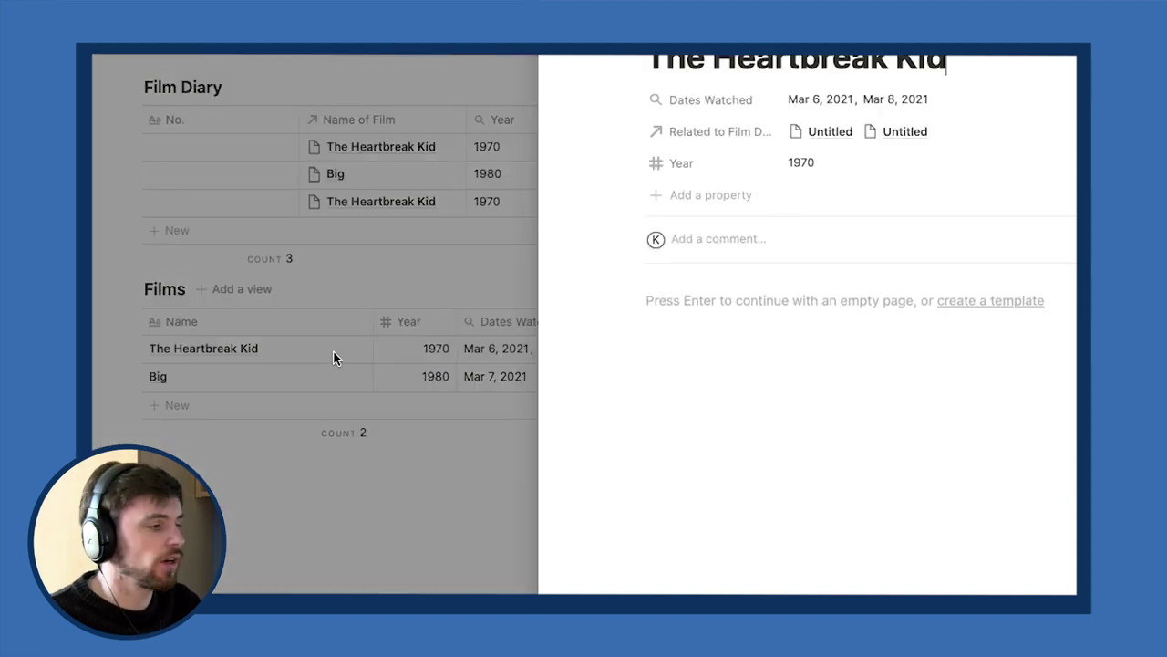
click(347, 440)
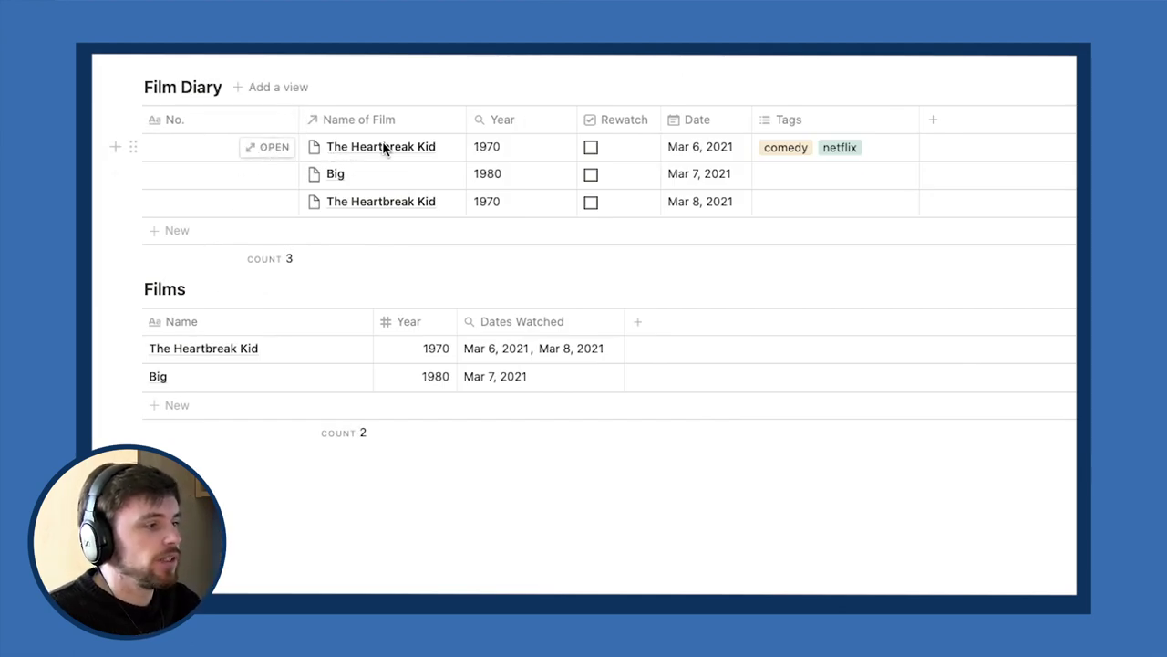
drag(425, 147, 357, 156)
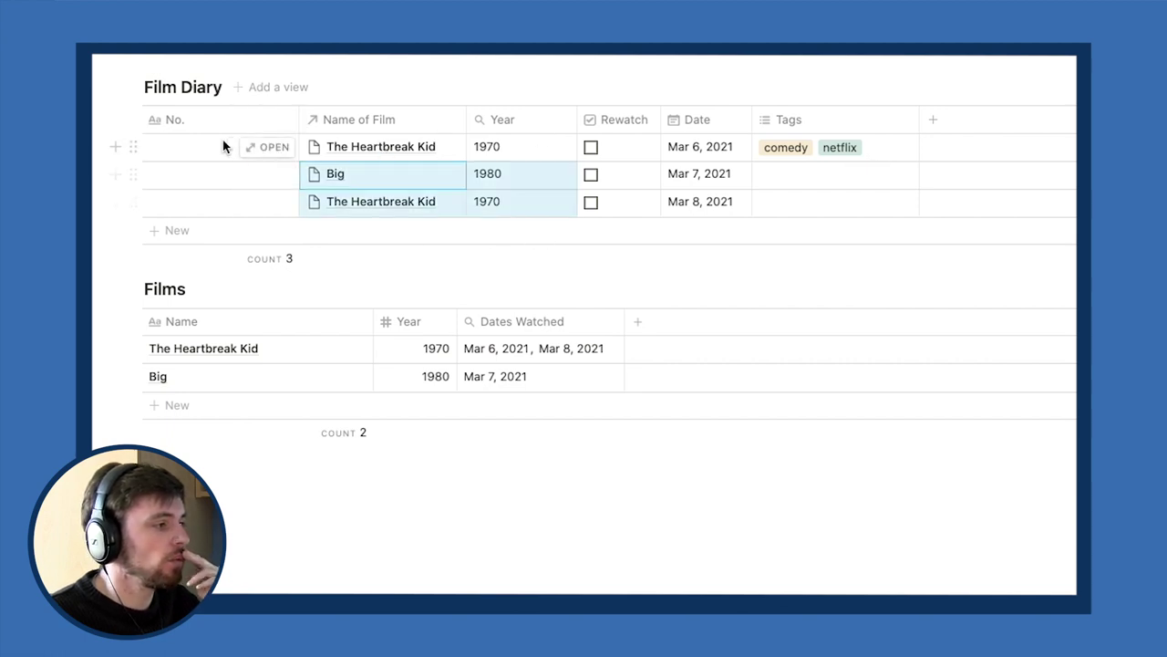
Narrow the Film Diary's No. column and number its three entries 1, 2 and 3.
drag(297, 119, 225, 124)
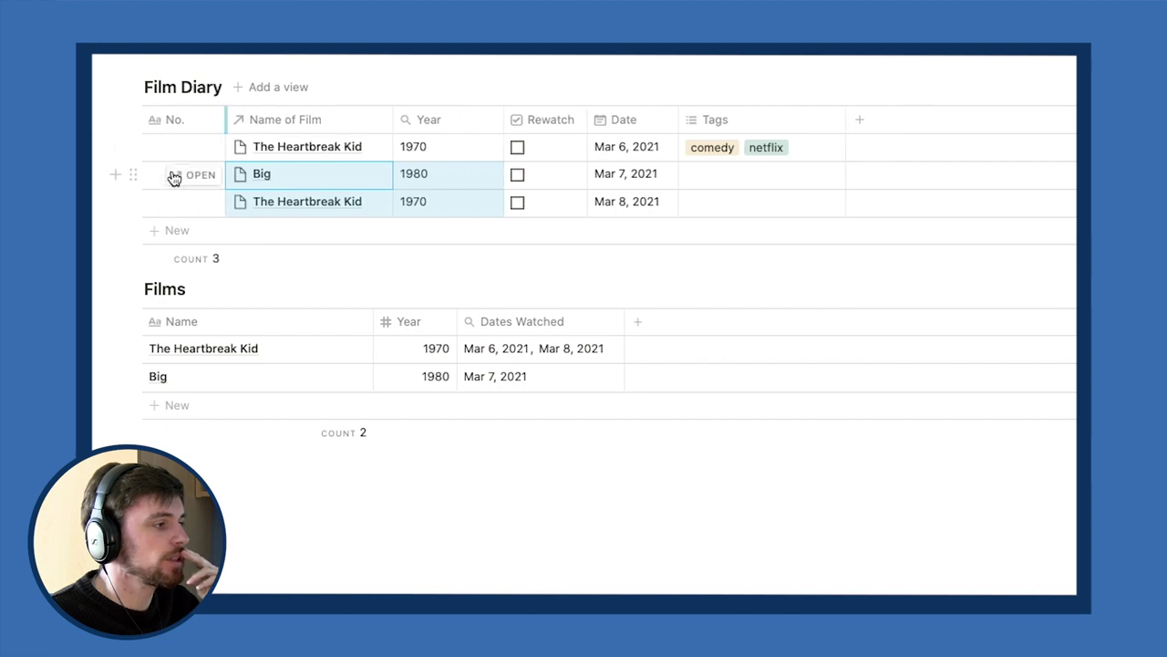
click(154, 147)
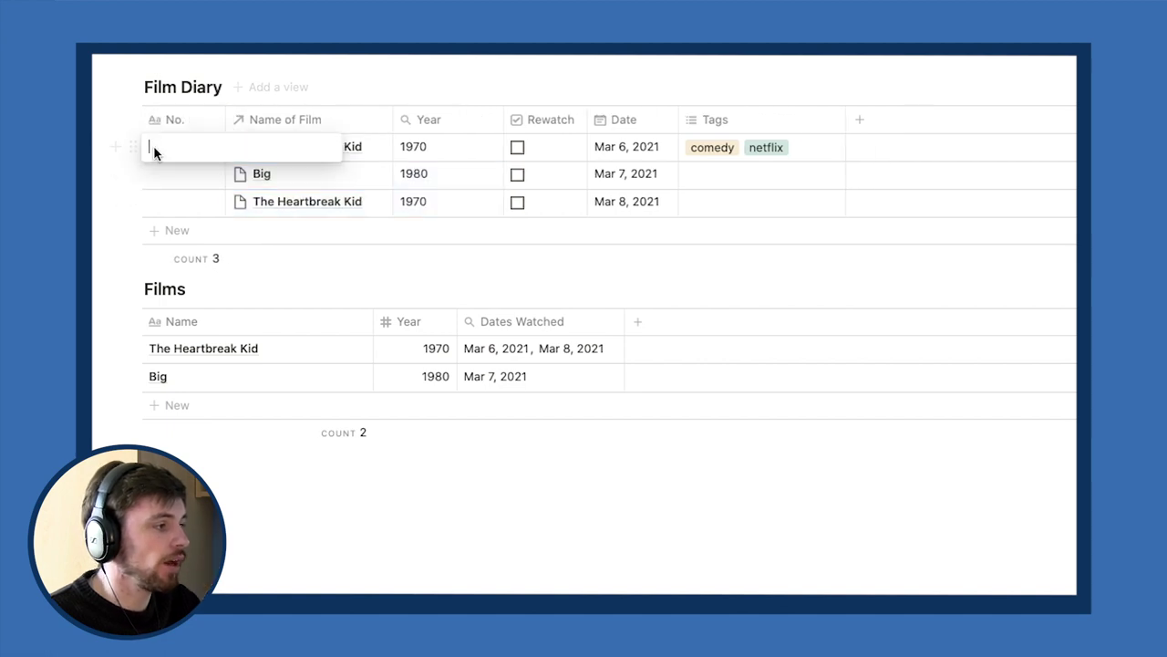
text(1)
key(Return)
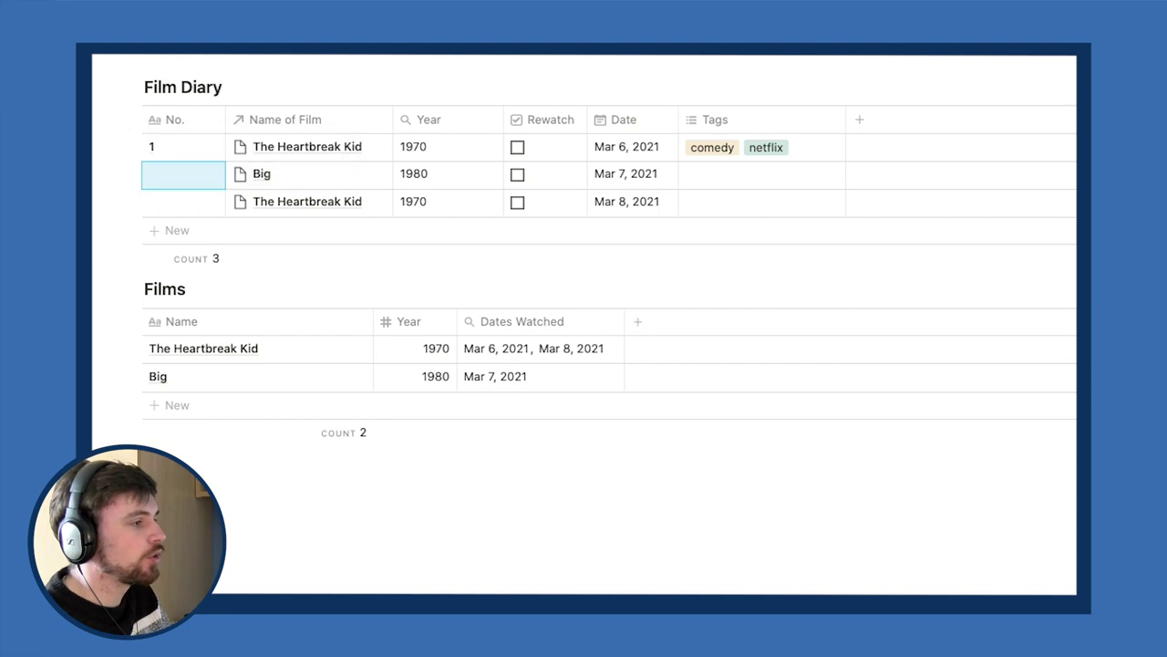
text(2)
key(Return)
text(3)
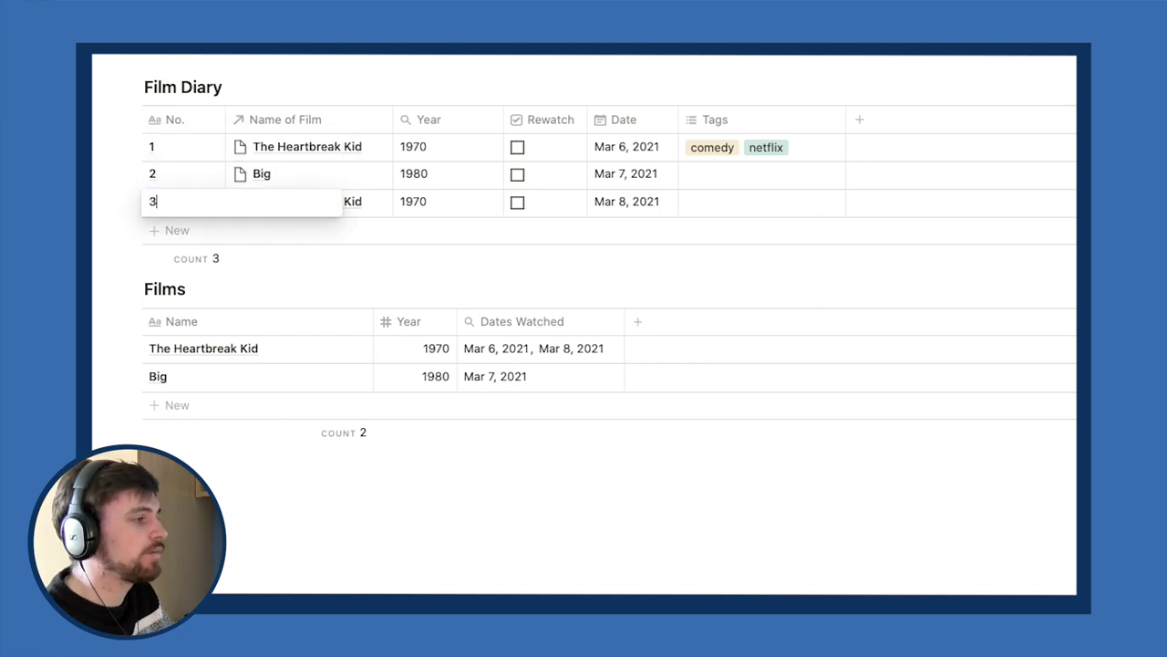
key(Escape)
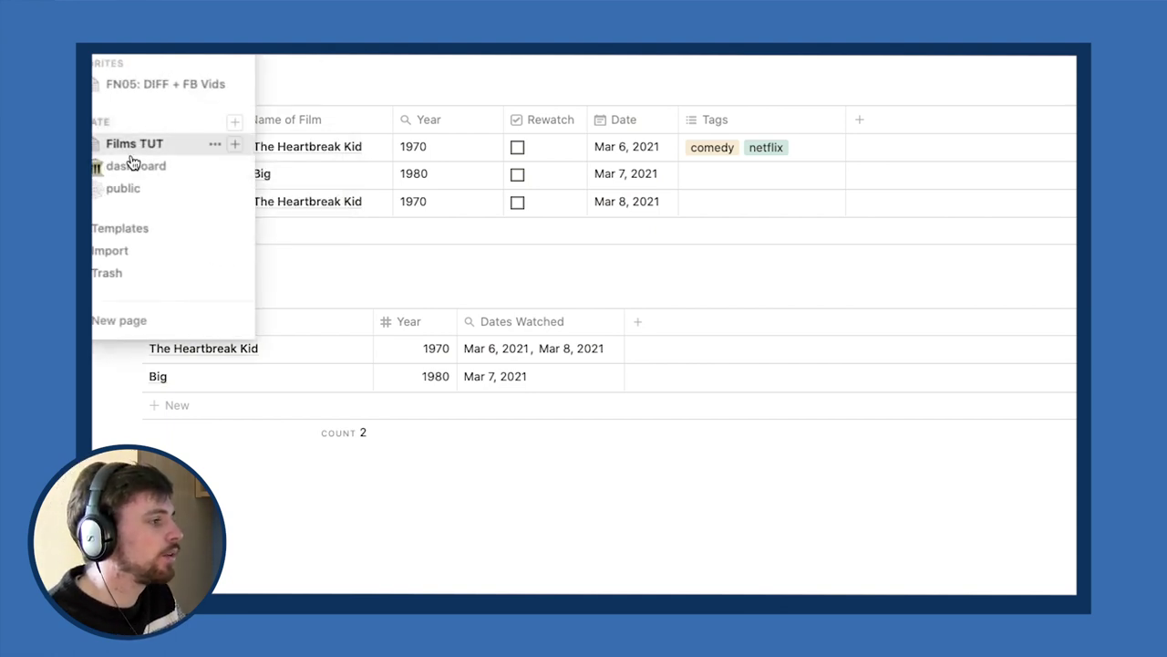
Open the existing films page and show its Film Diary in the All view.
click(125, 153)
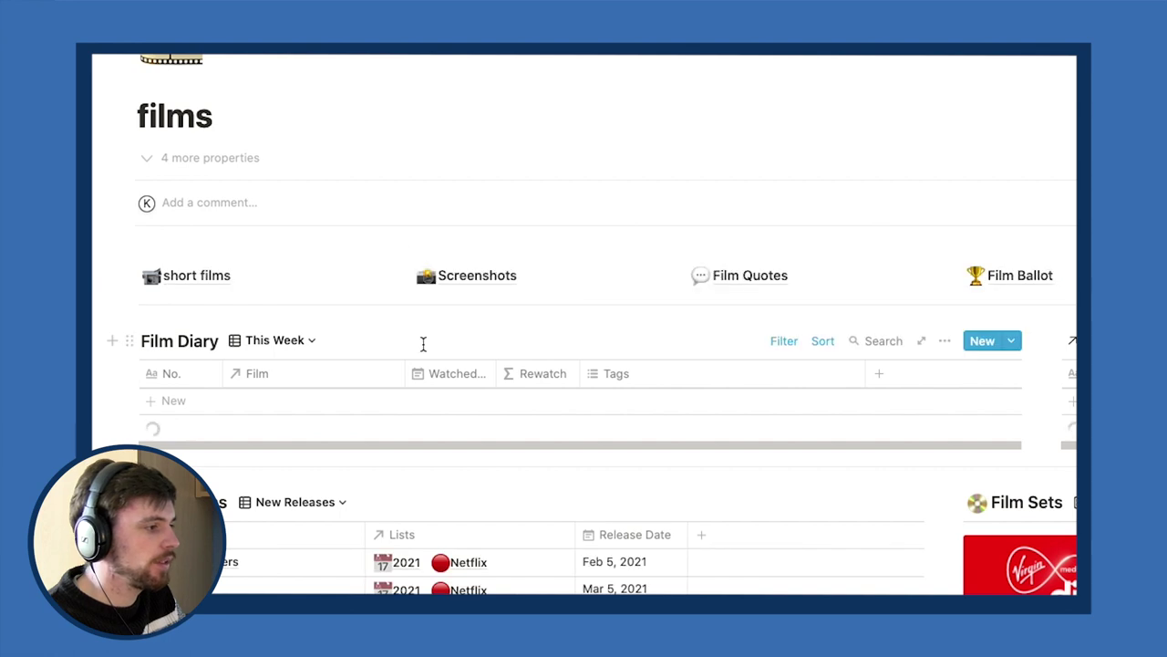
click(282, 342)
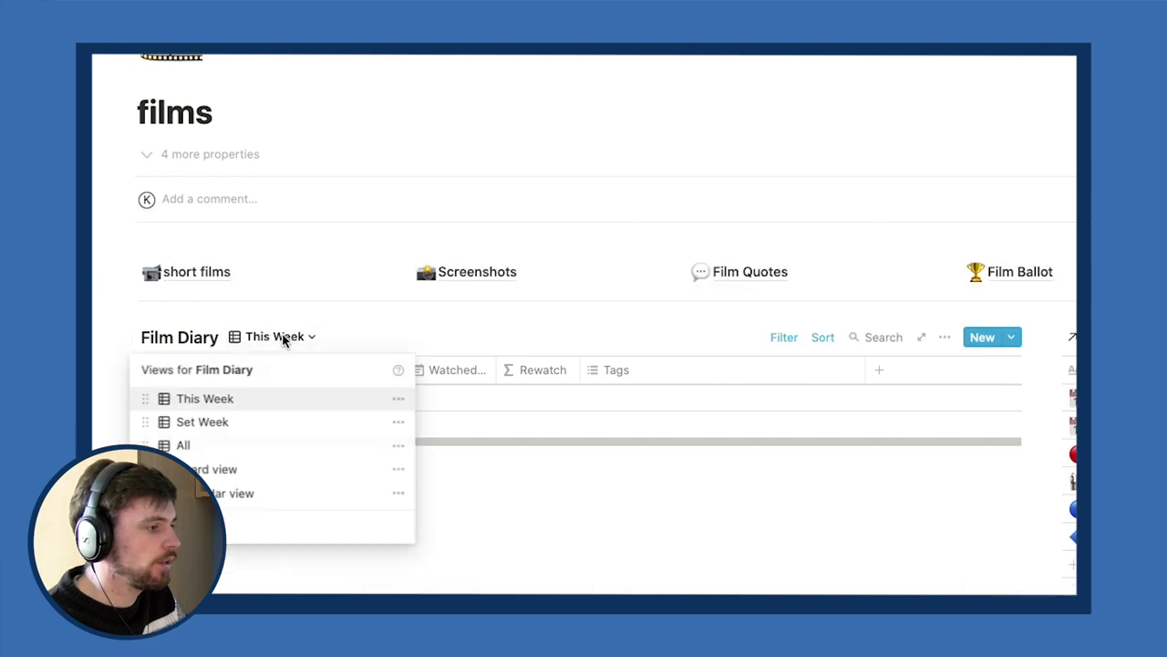
click(271, 443)
Sort the All view of the Film Diary by No. in ascending order and look at the earliest entries.
click(828, 339)
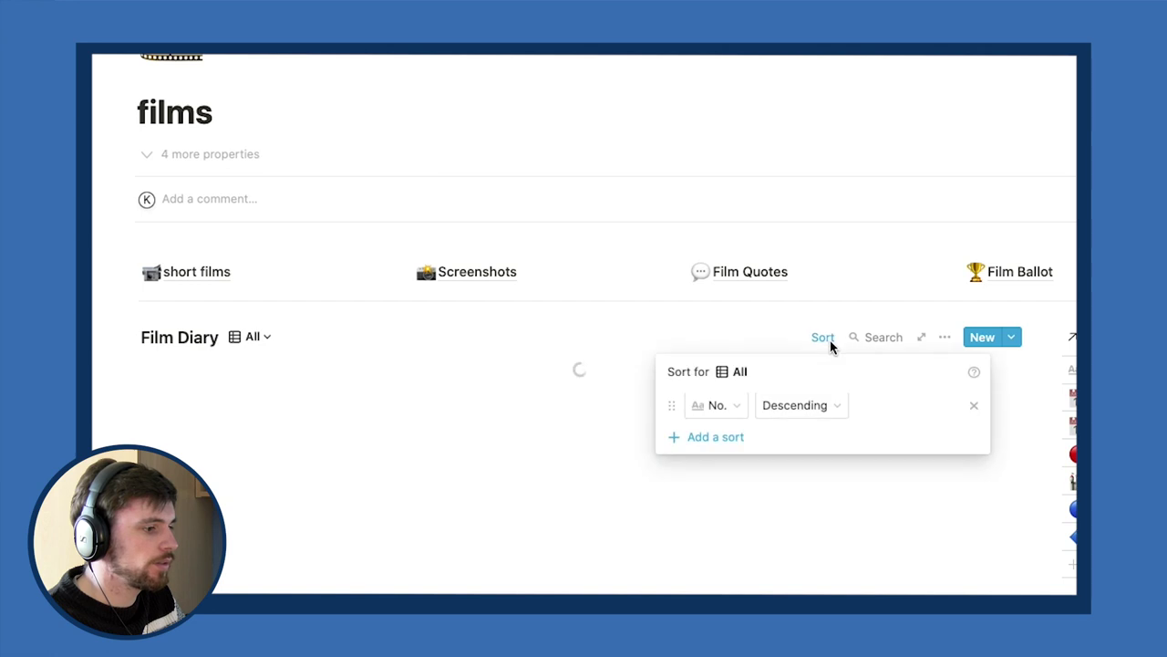
click(804, 407)
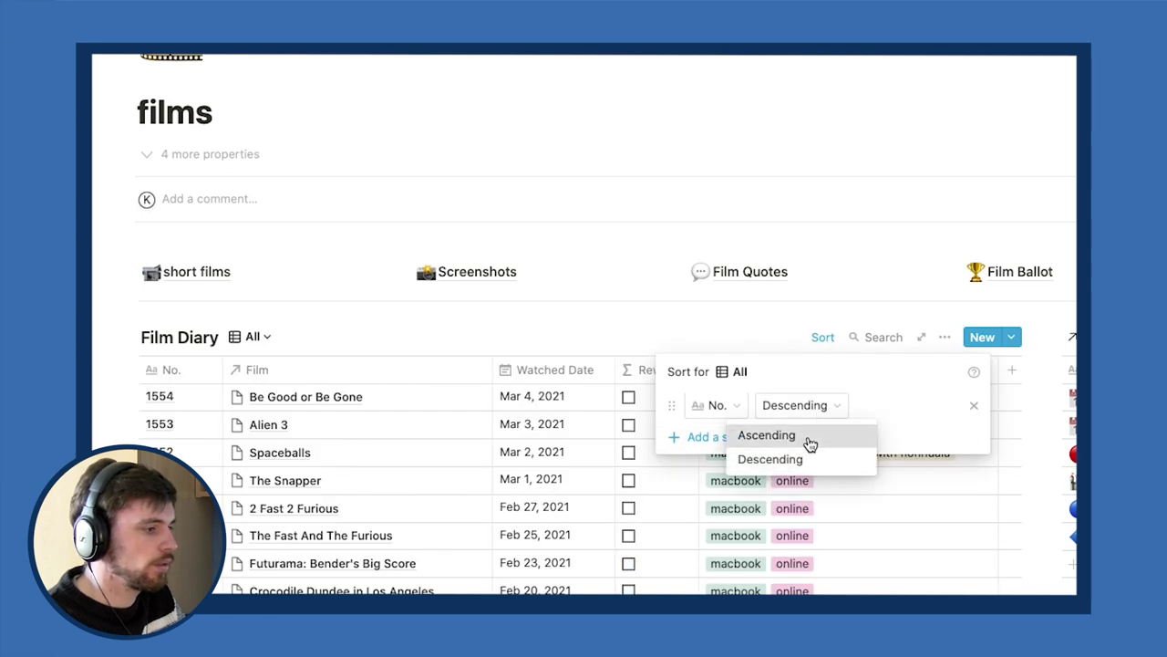
click(808, 437)
click(604, 334)
scroll(547, 333, down, 1)
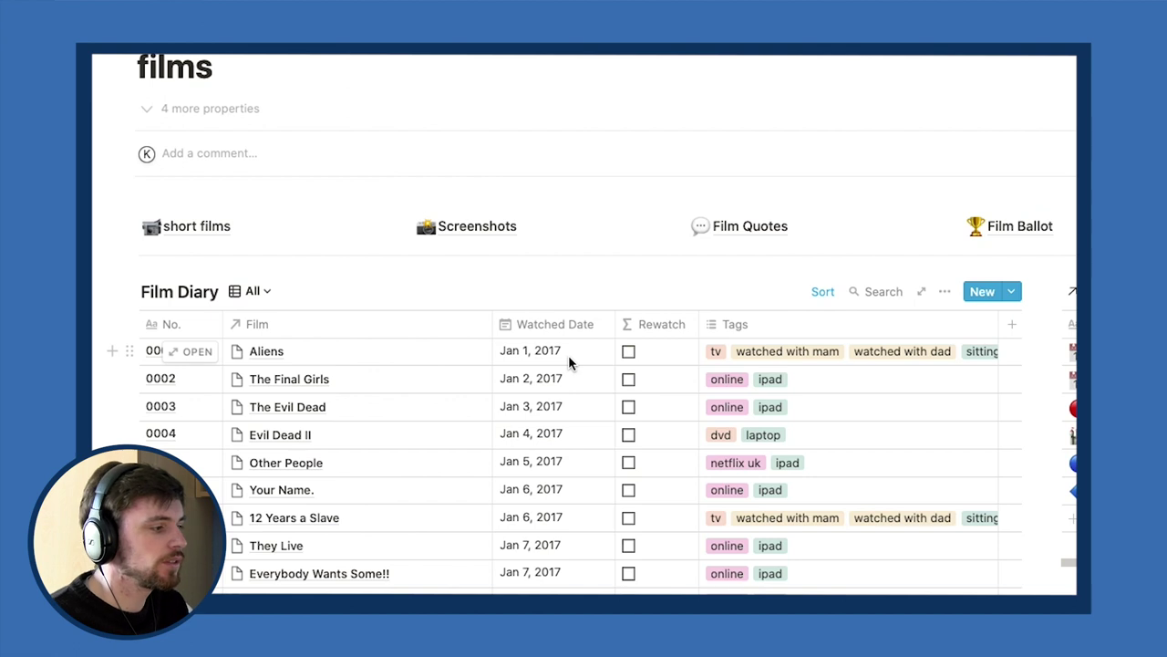
Set the Film Diary's No. sort back to descending.
click(258, 291)
click(807, 291)
click(823, 291)
click(821, 360)
click(786, 411)
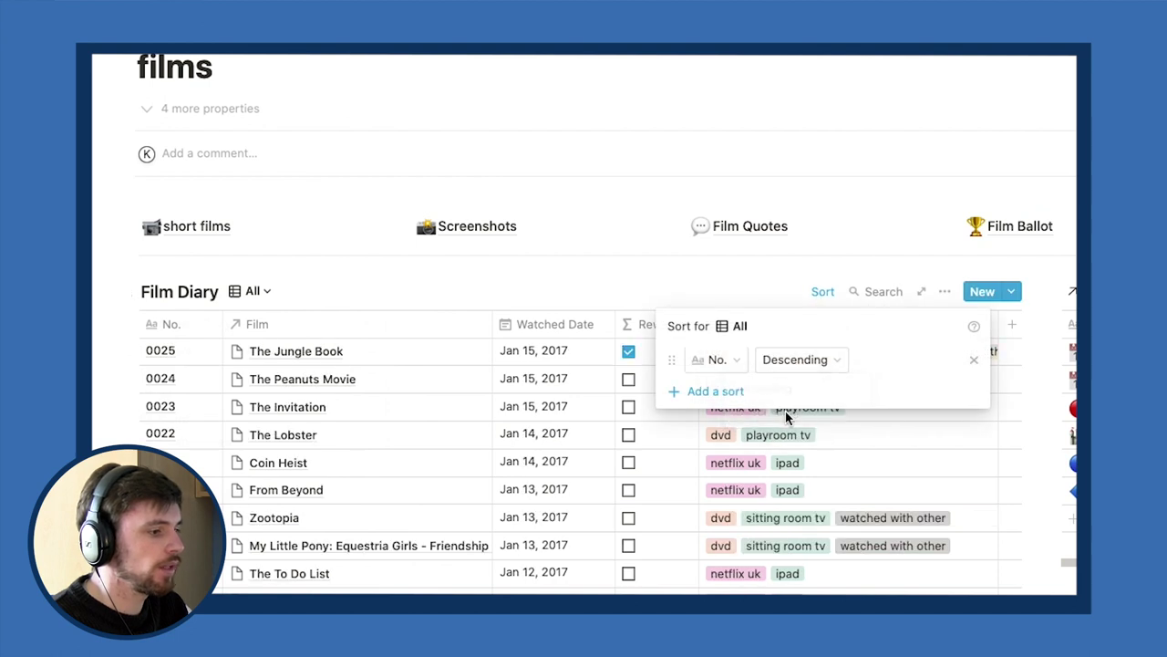
click(417, 289)
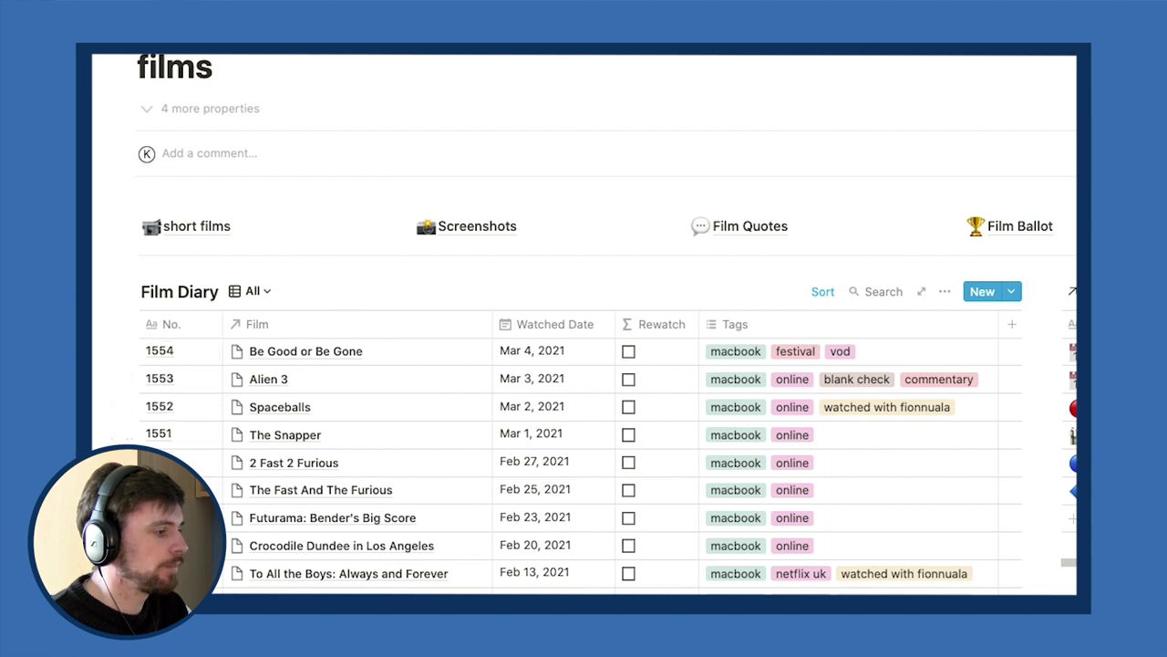
Check the list of Film Diary views and return to the Films TUT page.
click(258, 291)
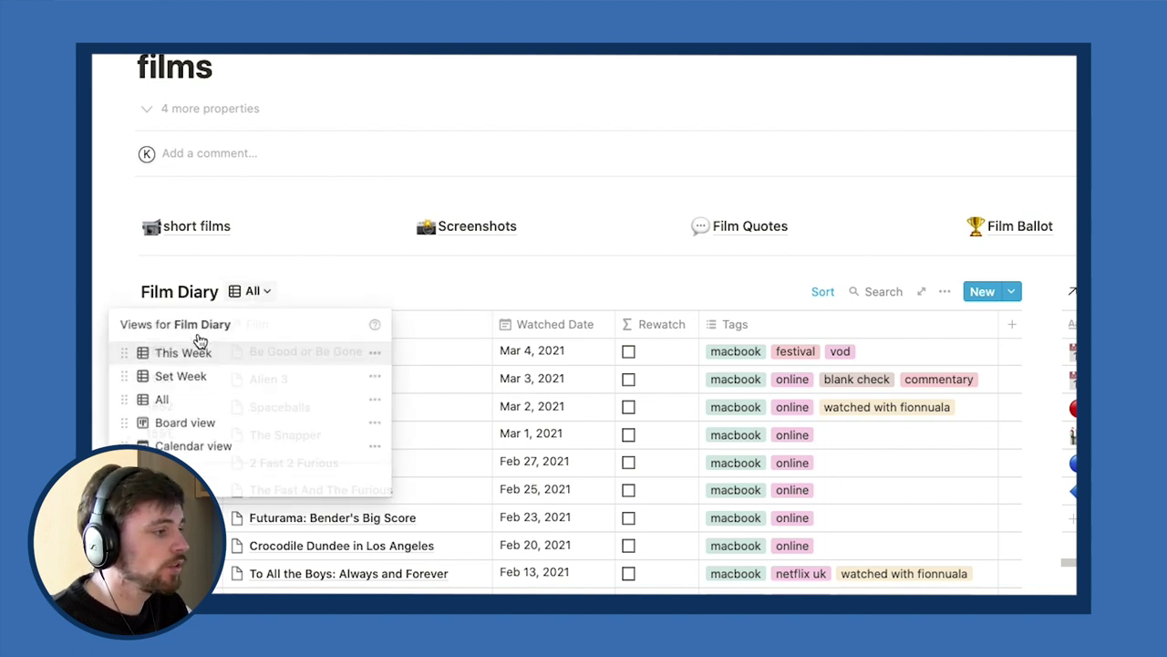
click(173, 310)
mouse_move(109, 146)
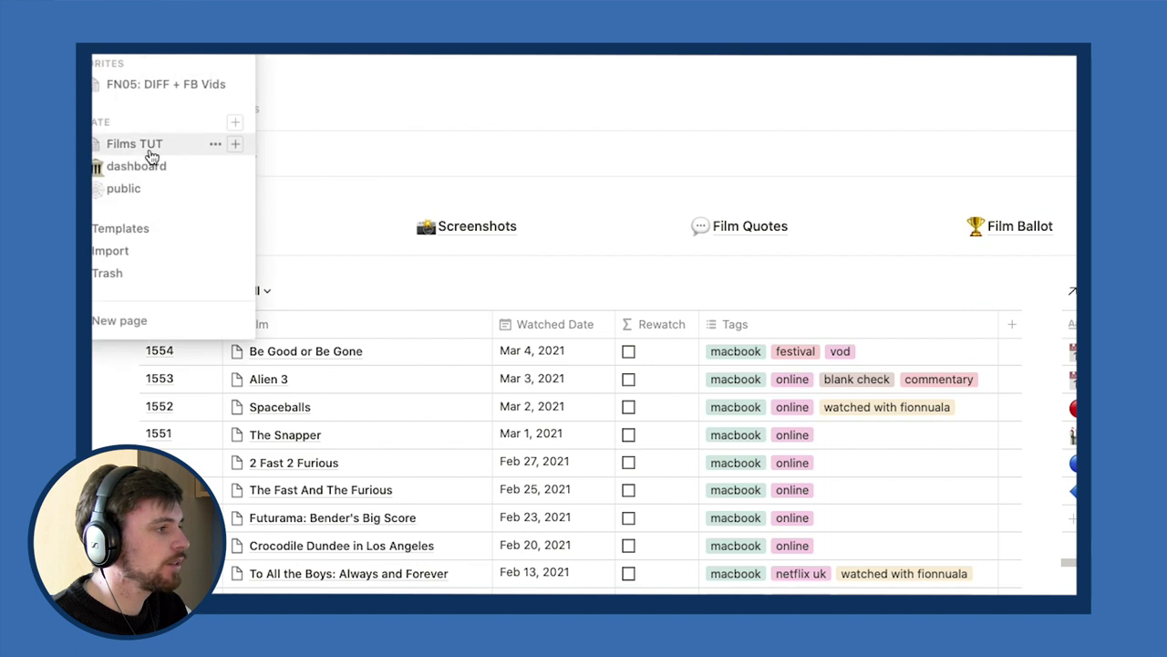
click(152, 156)
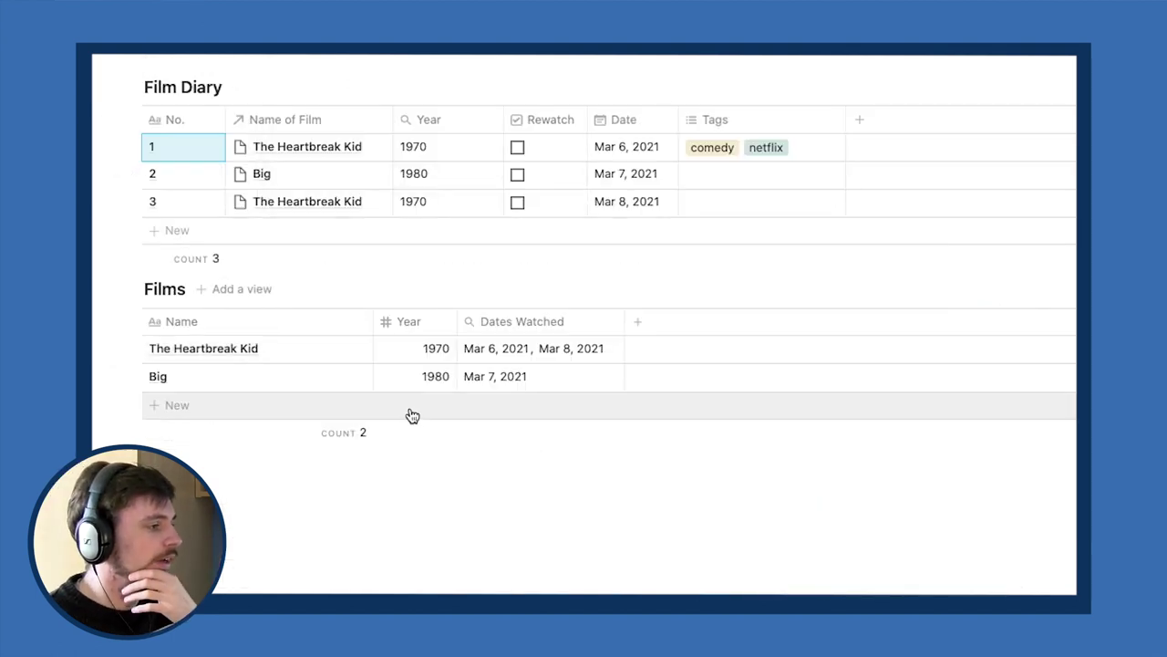
Add a number column after Tags in the Film Diary table.
click(858, 119)
mouse_move(769, 280)
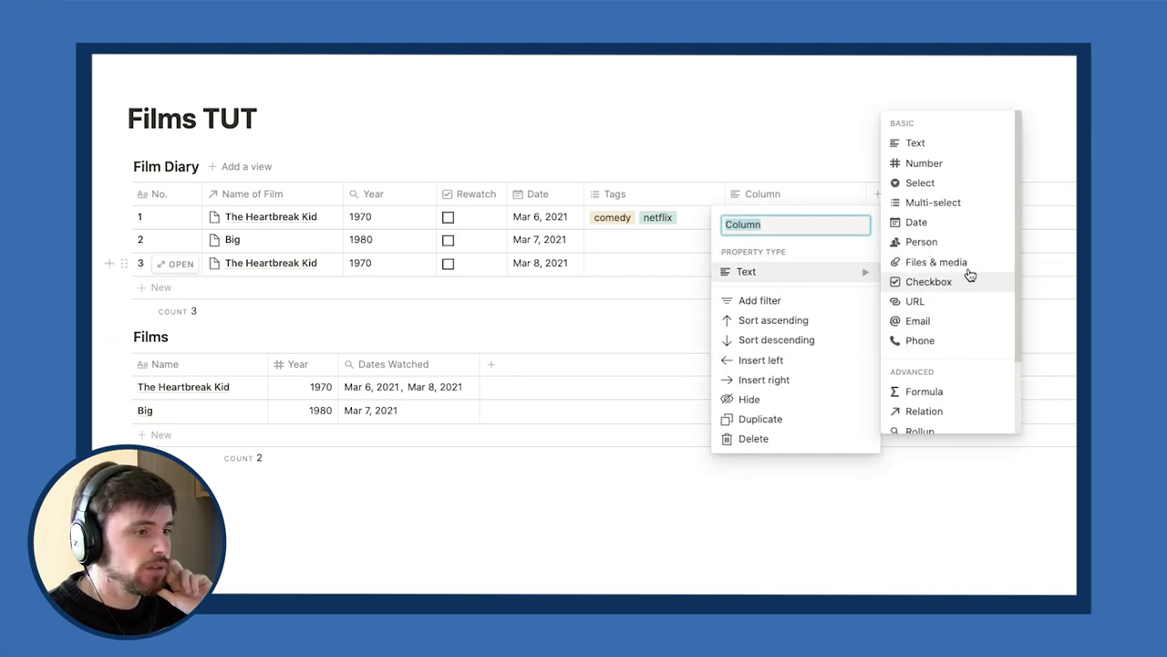
click(923, 164)
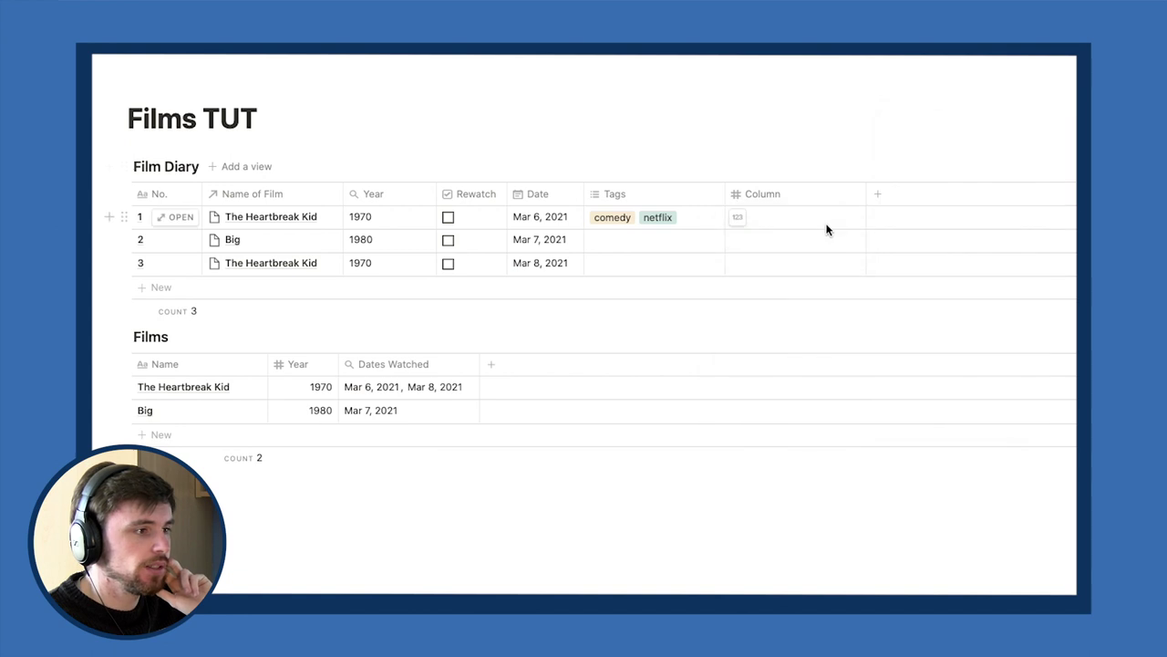
Enter the ratings 4.5, 3 and 5 for diary entries 1, 2 and 3 in the new number column.
click(827, 226)
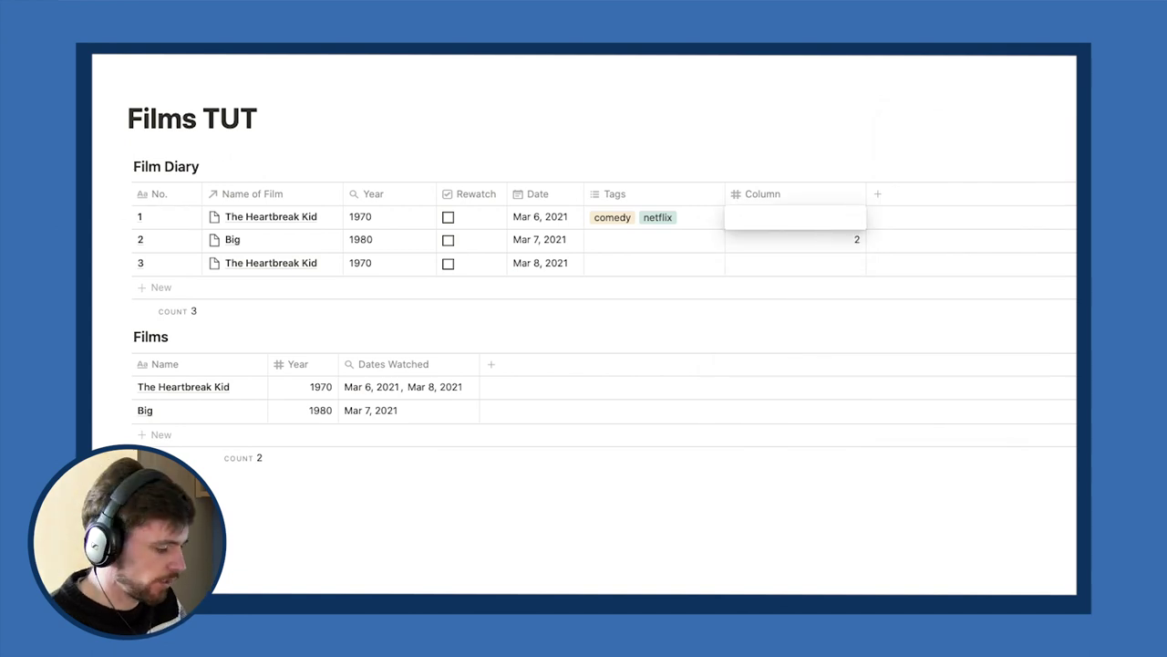
key(Return)
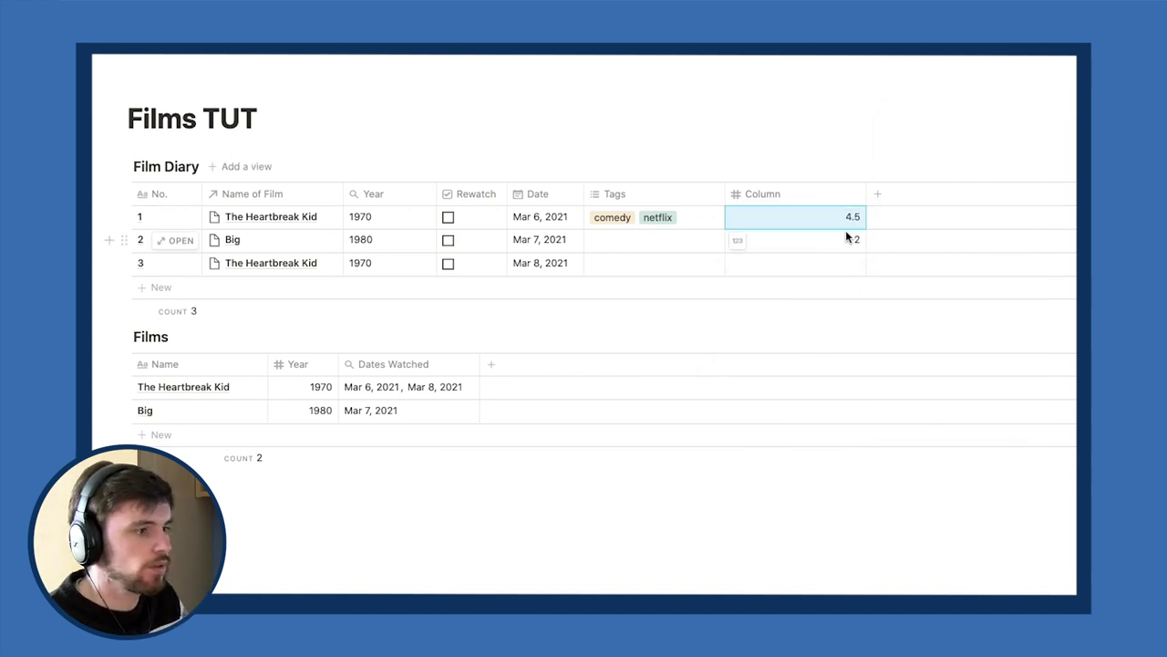
click(848, 238)
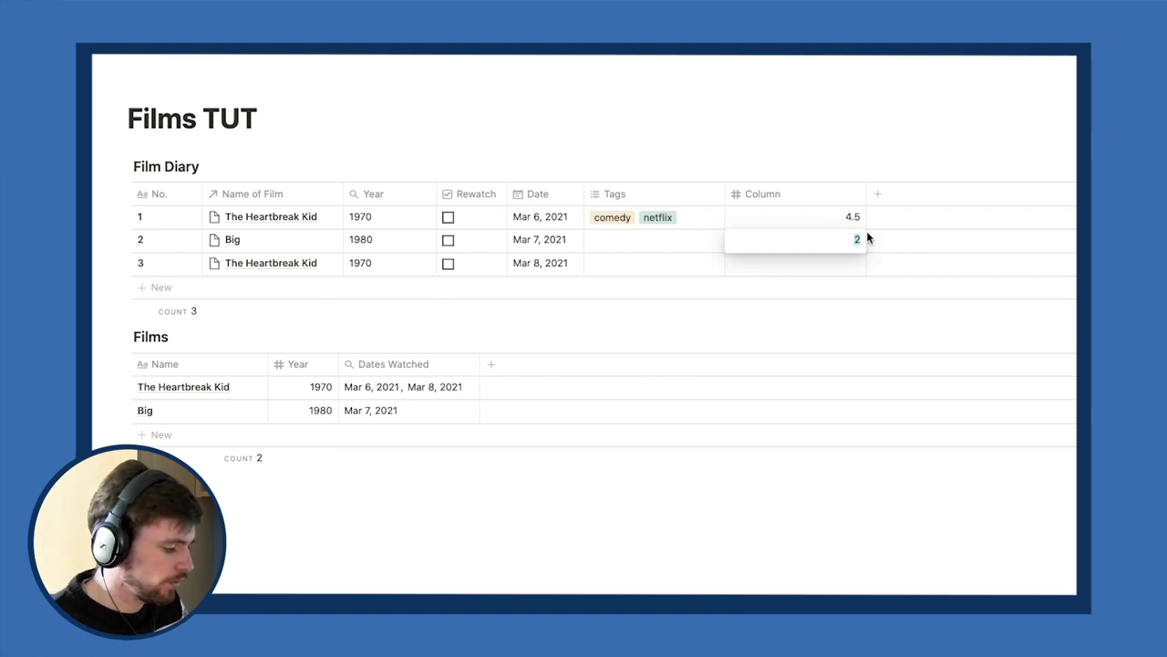
text(3)
key(Return)
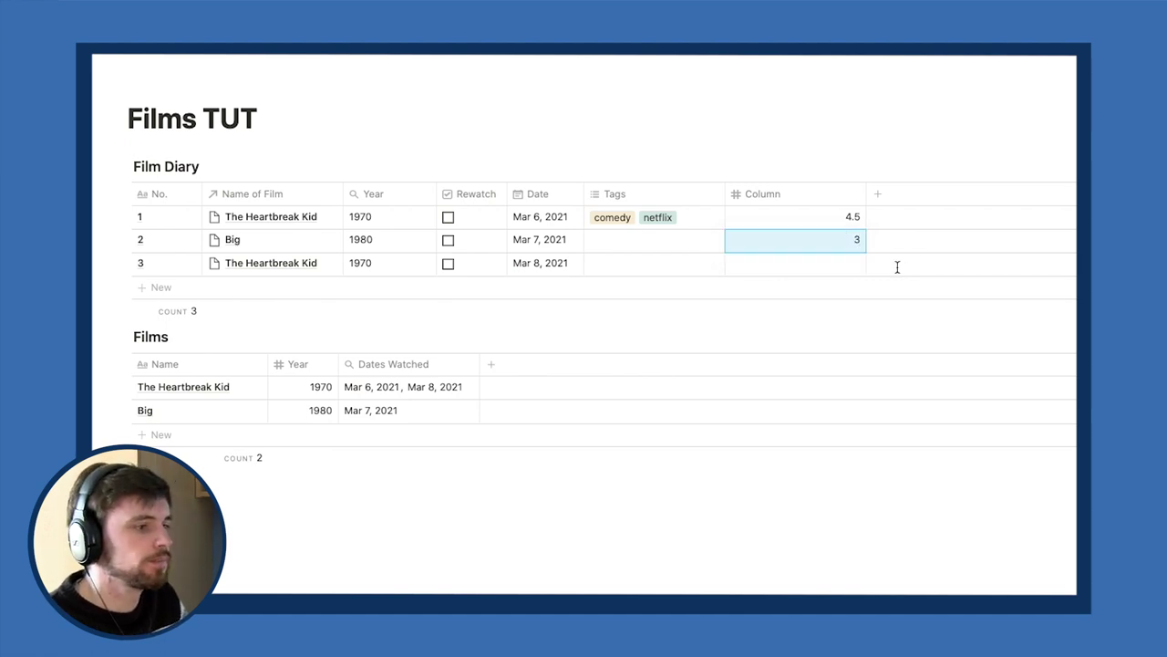
click(831, 261)
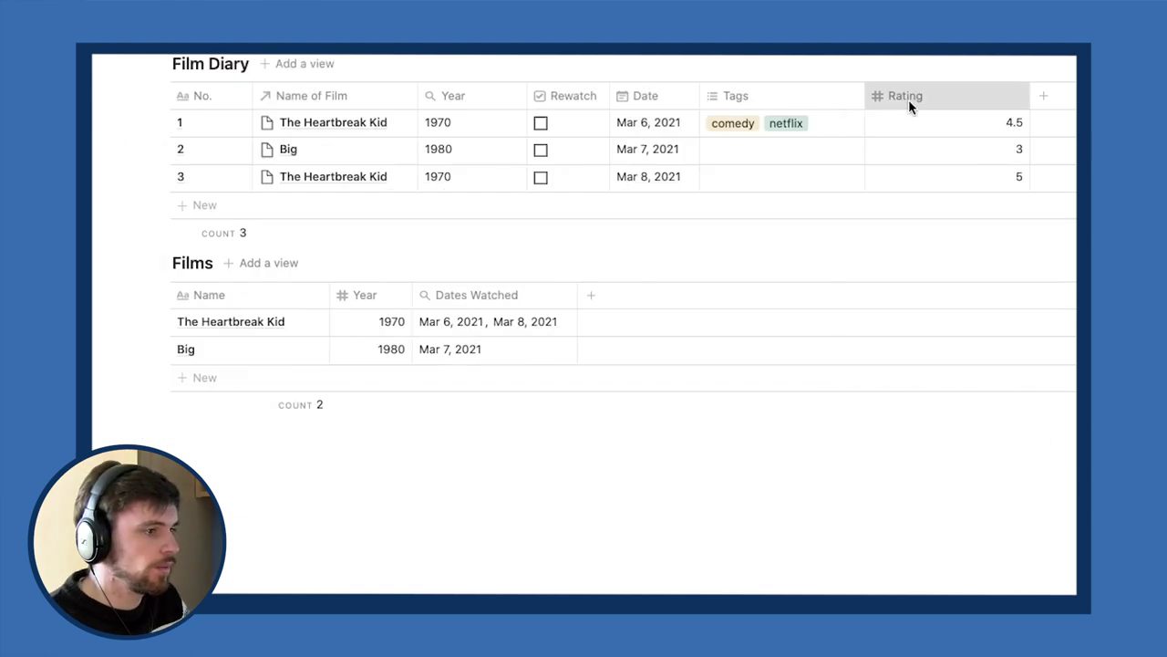
Name the Film Diary number column Rating, narrow it and place it between Year and Rewatch.
click(909, 99)
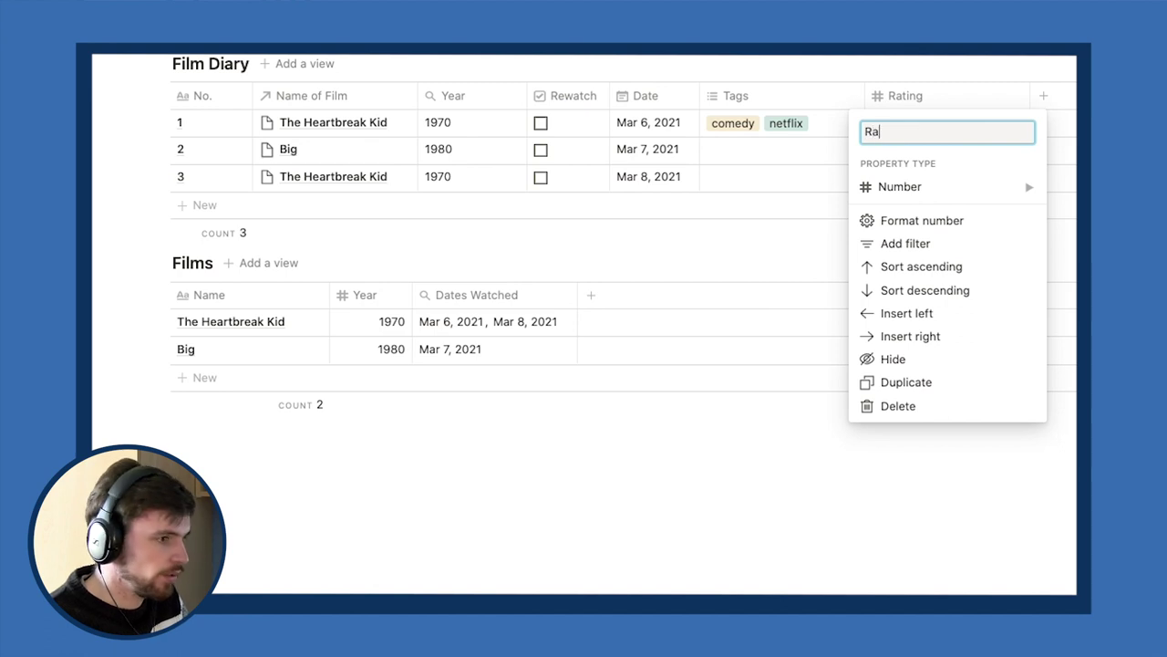
key(Escape)
drag(1029, 97, 593, 95)
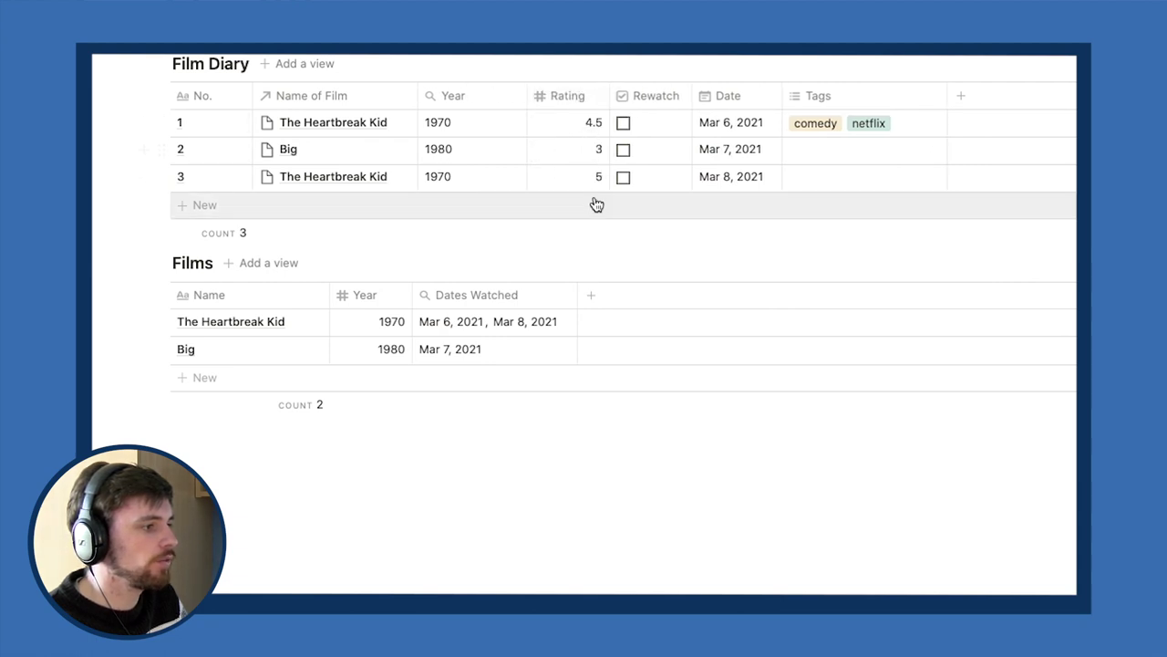
Add a rollup column named Rating to the Films table after Dates Watched.
click(590, 297)
mouse_move(647, 386)
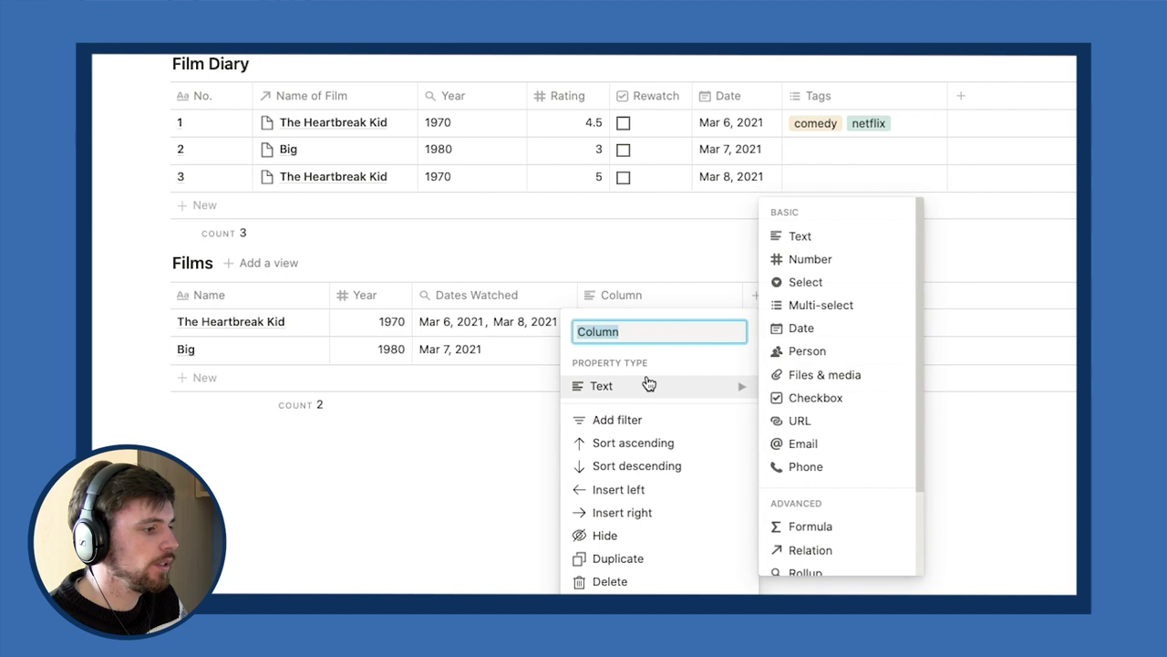
click(838, 568)
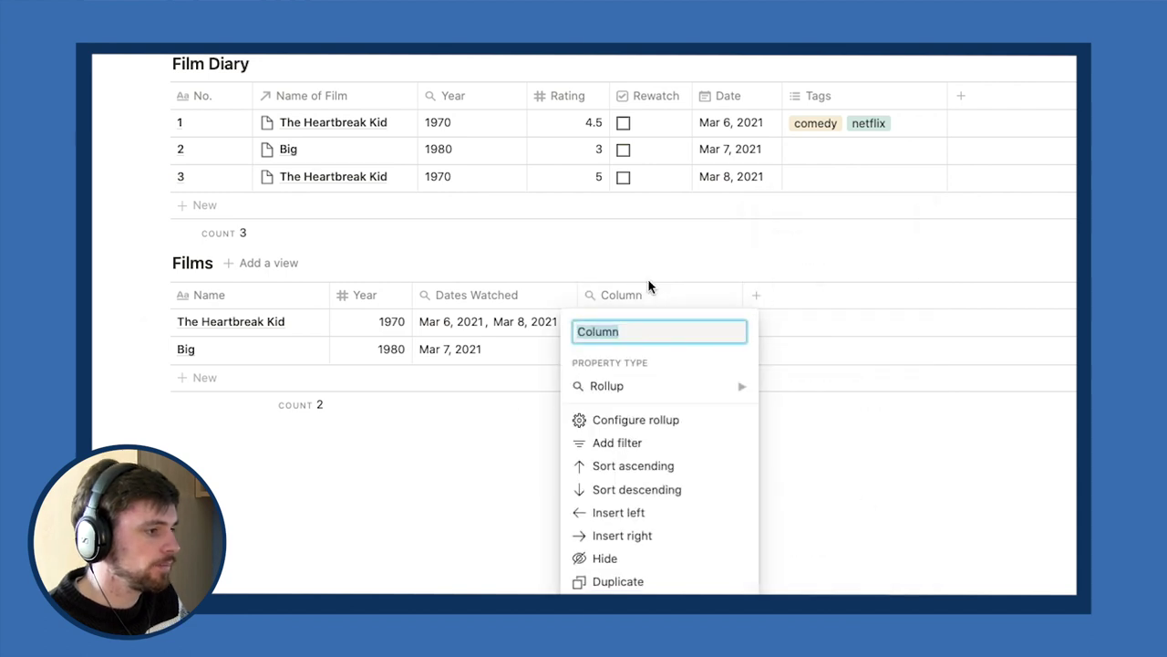
text(Rating)
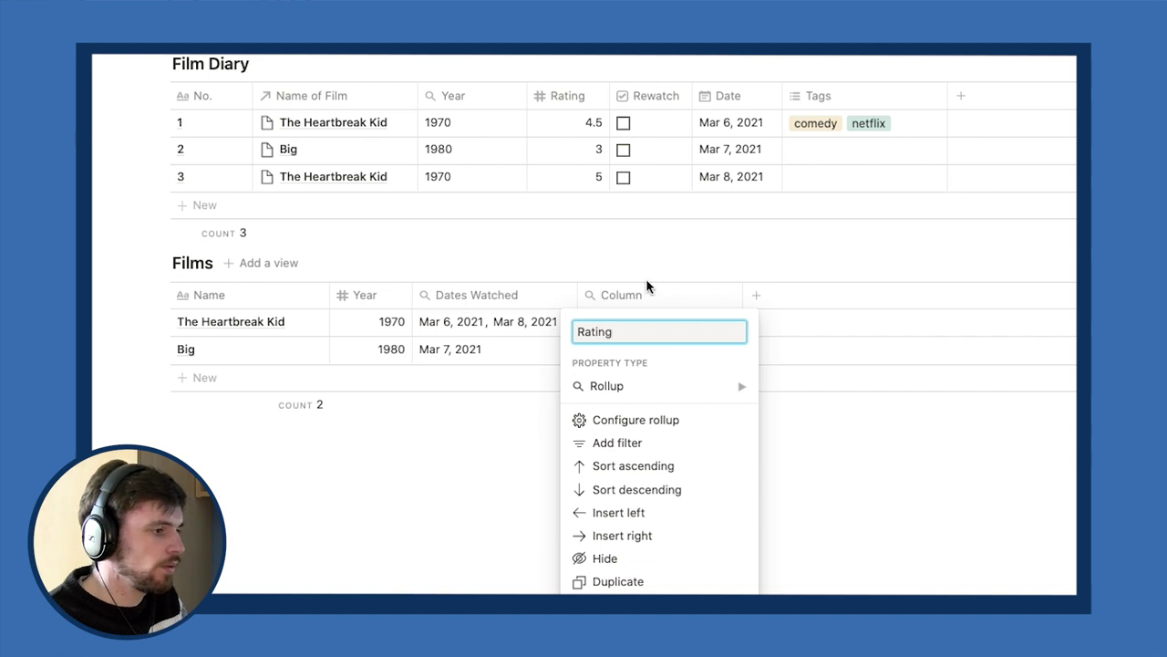
key(Return)
Configure the Films Rating rollup to show unique values of the Rating property through the Film Diary relation.
click(683, 326)
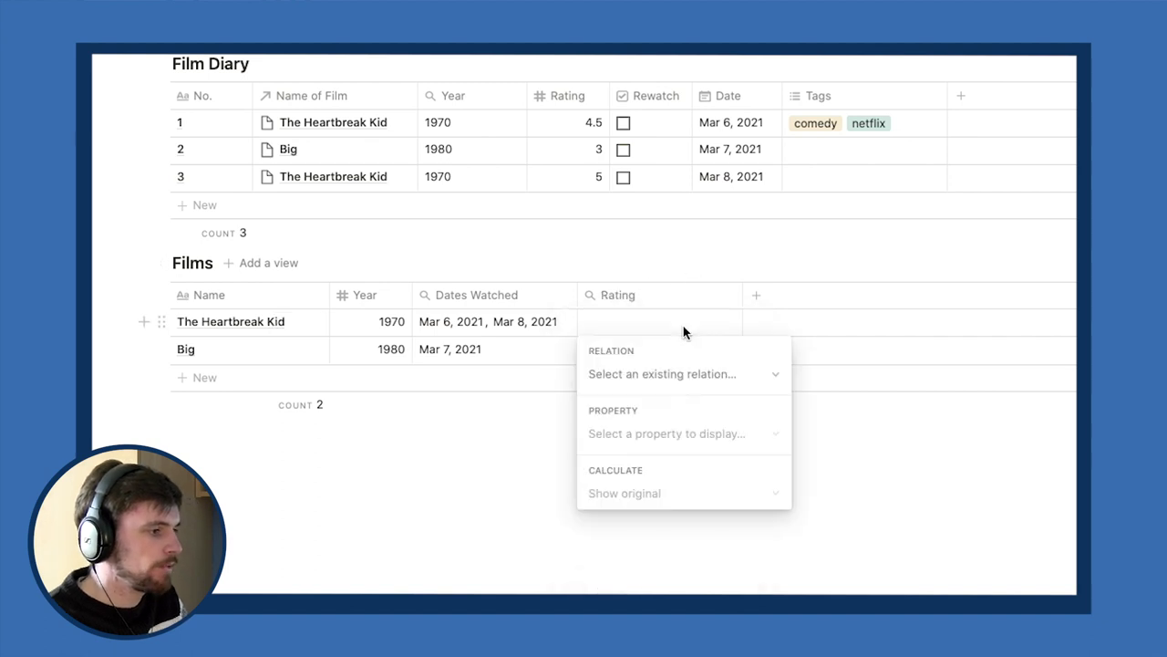
click(679, 375)
click(681, 441)
click(673, 435)
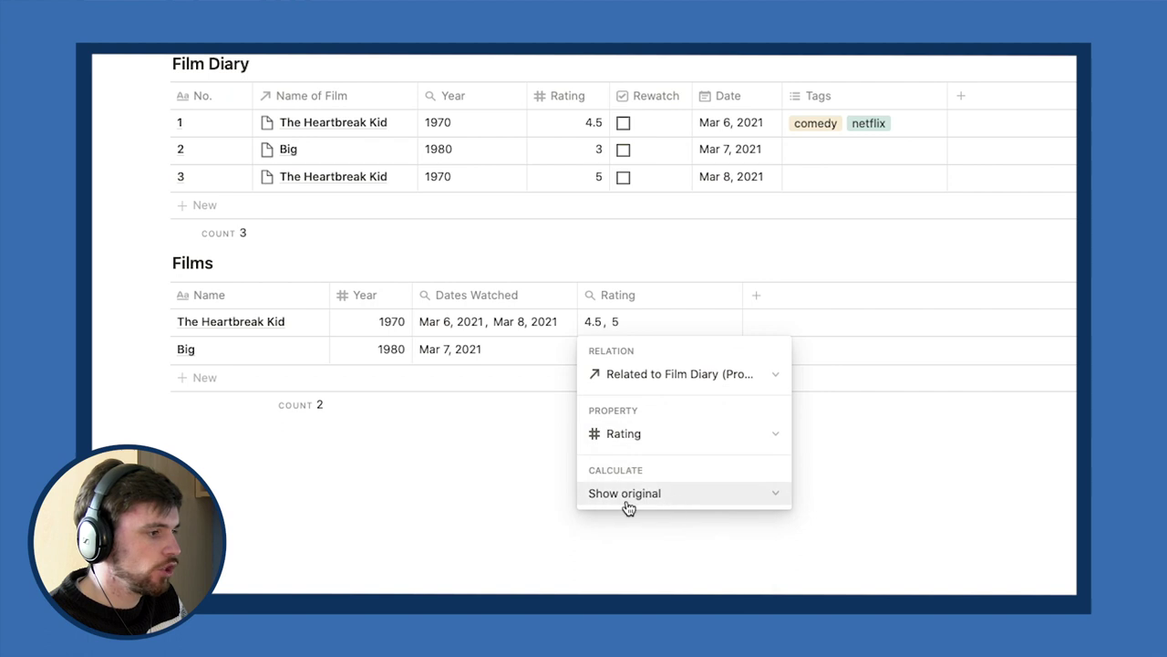
click(629, 501)
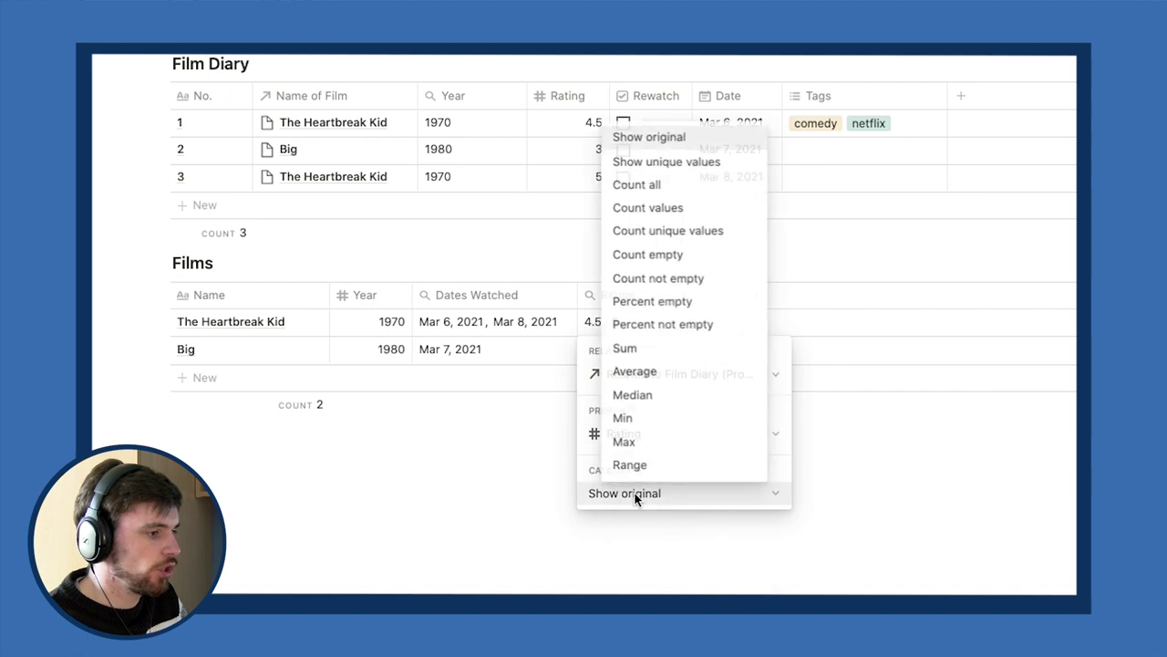
click(647, 166)
key(Escape)
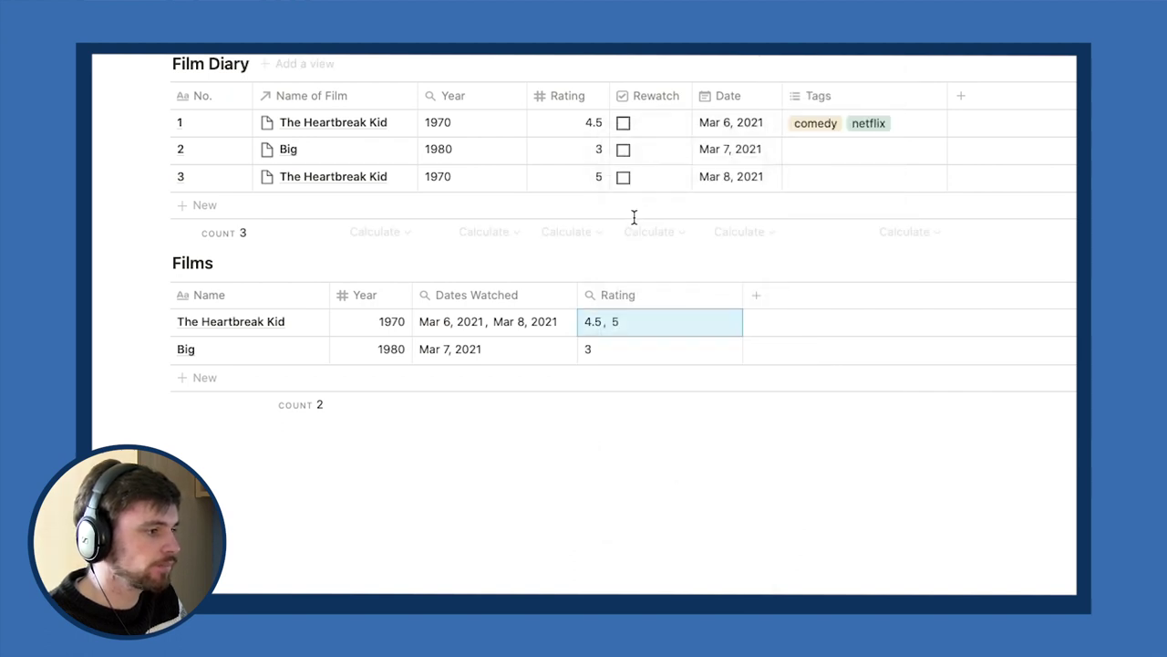
Test the unique-values rollup by setting diary entry 1's rating to 5, and restore it to 4.5.
click(581, 130)
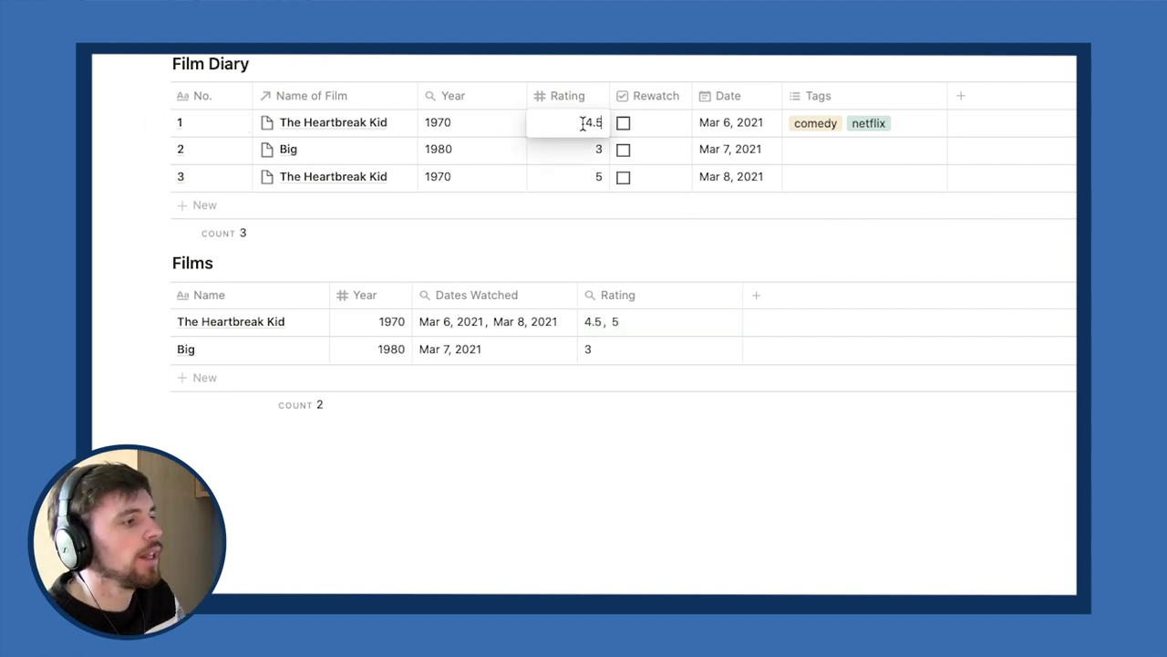
text(5)
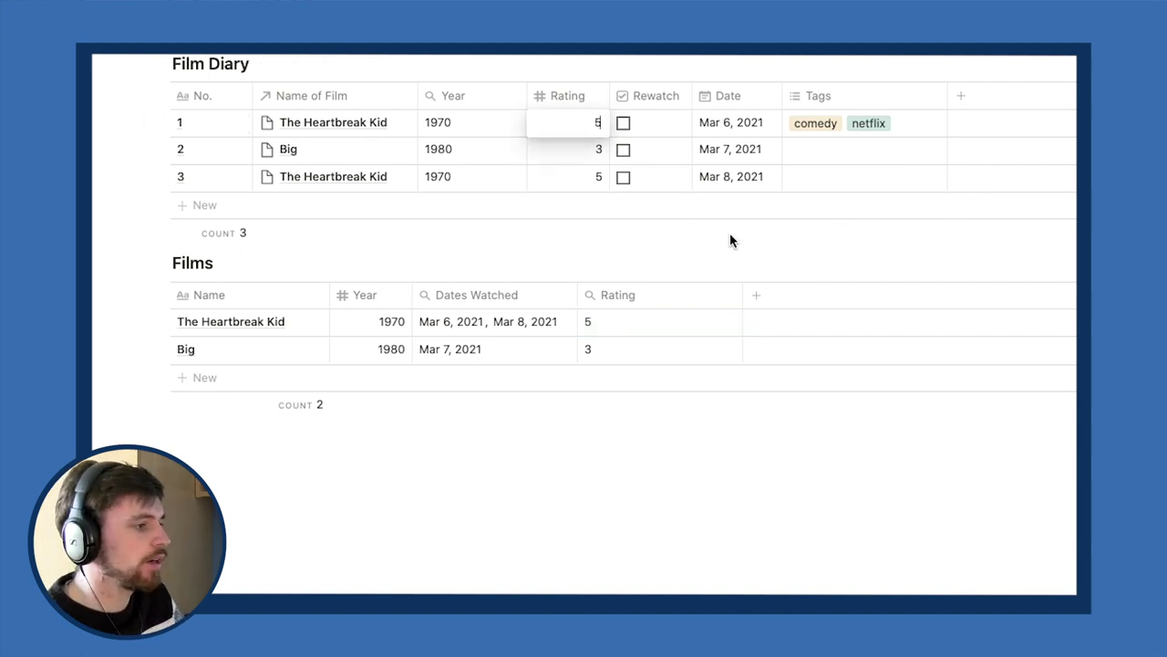
key(Return)
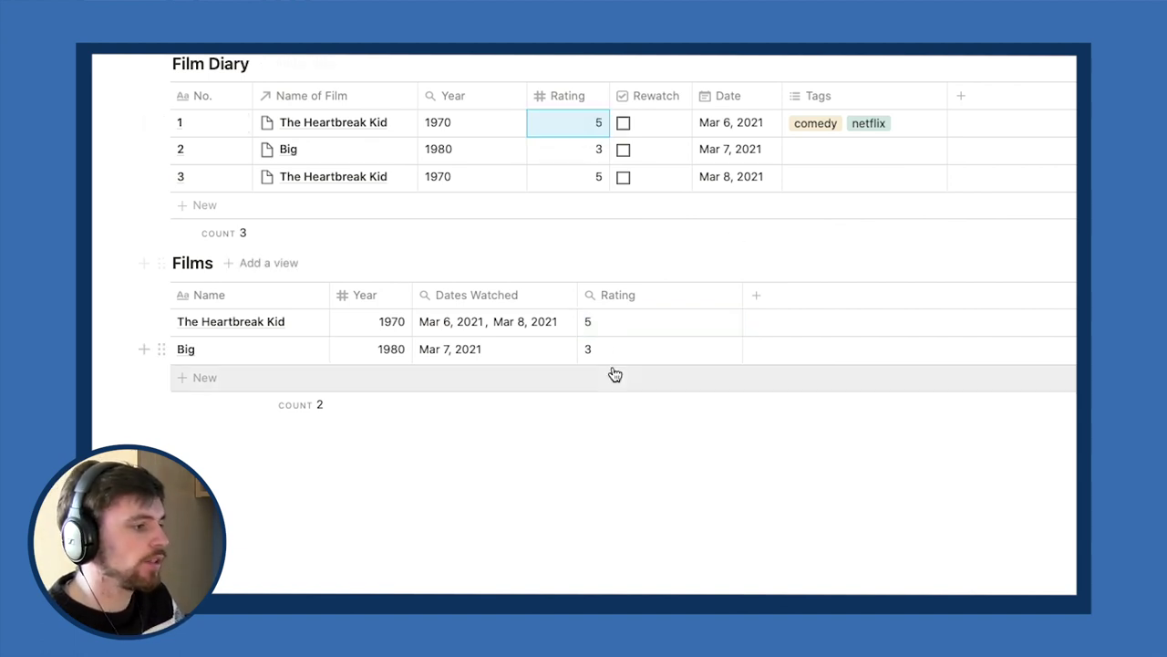
click(597, 123)
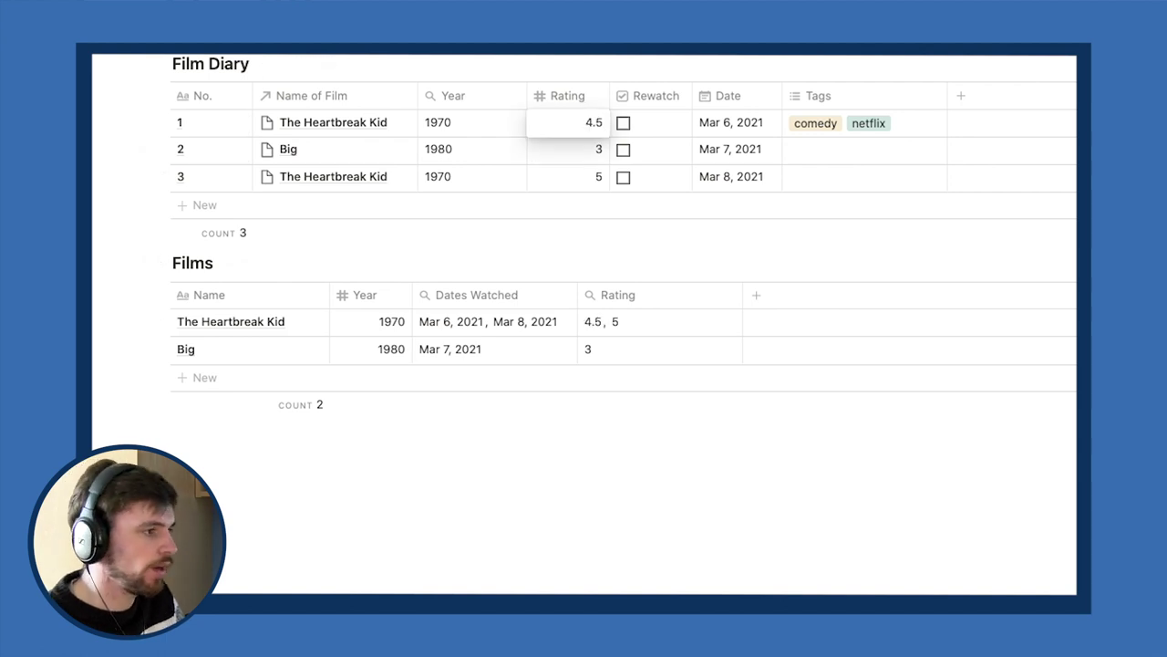
Insert an inline table below the Films table and title it Film Sets.
key(Escape)
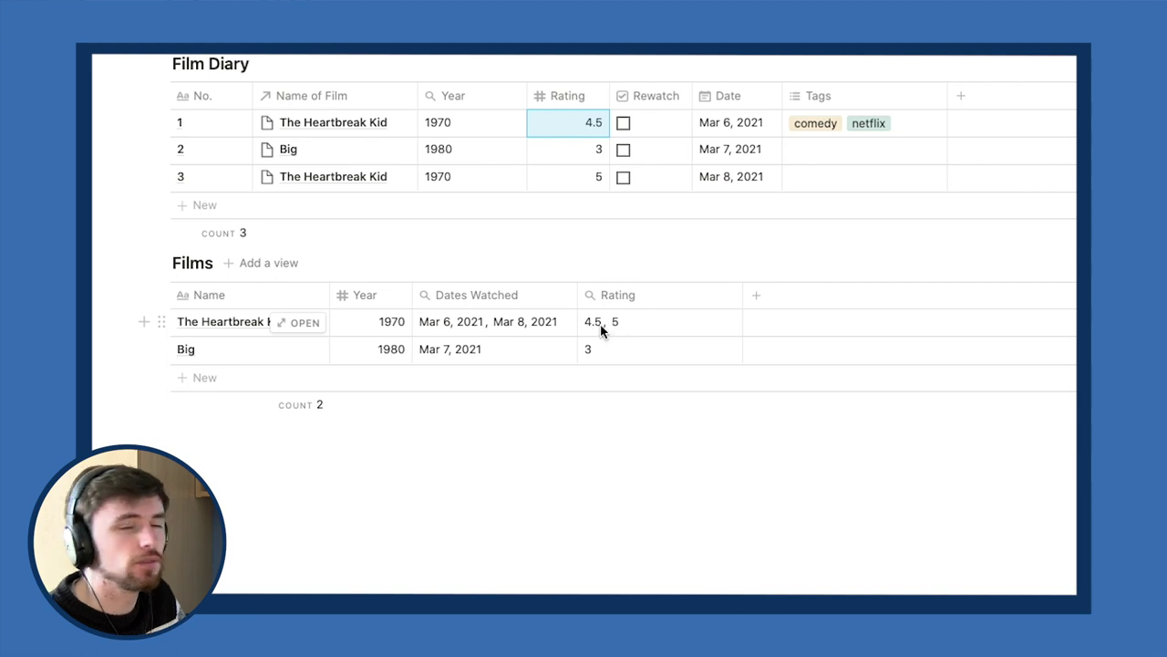
click(380, 465)
text(/)
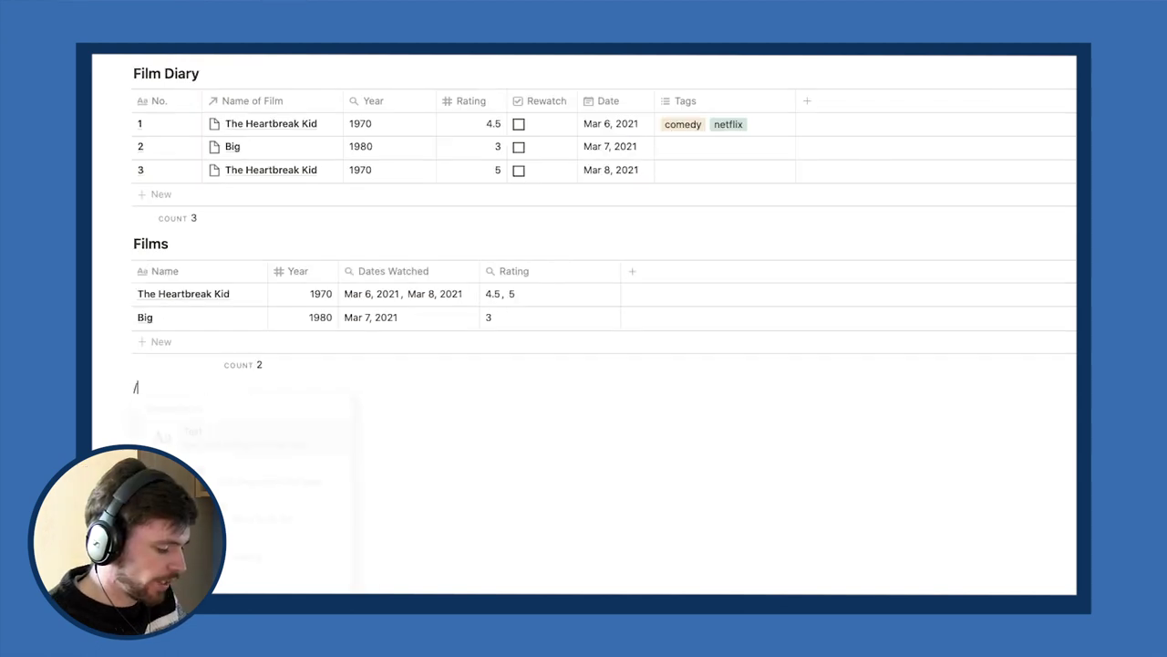
text(TABLE)
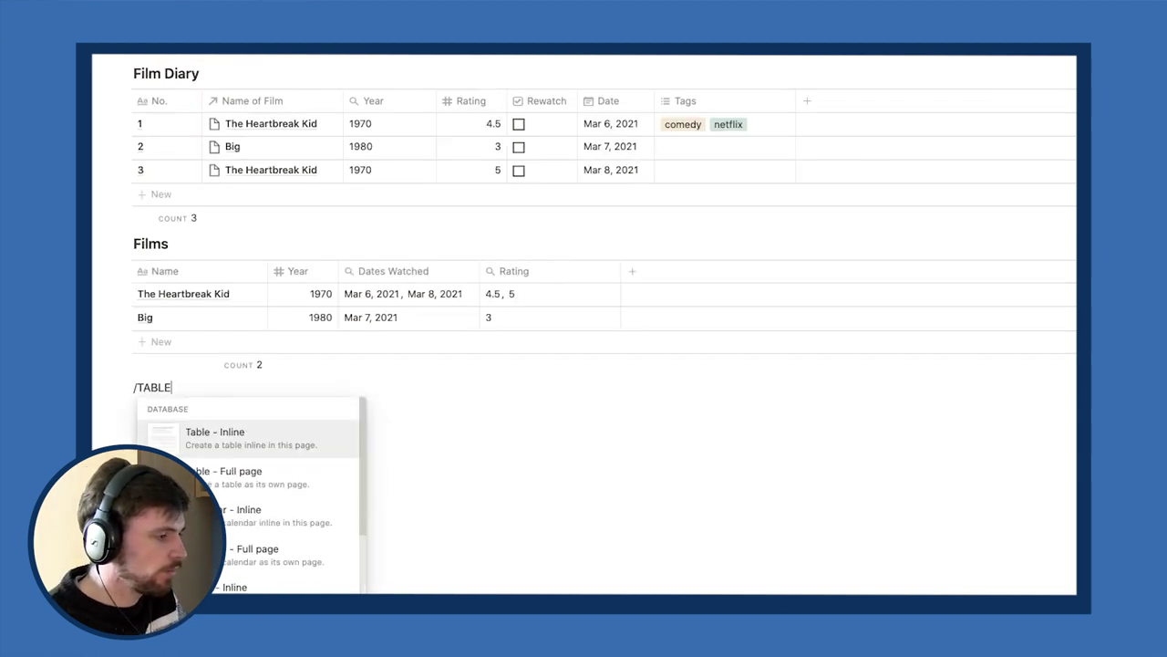
click(217, 444)
text(fILM)
key(BackSpace)
key(BackSpace)
key(BackSpace)
key(BackSpace)
text(Film Sets)
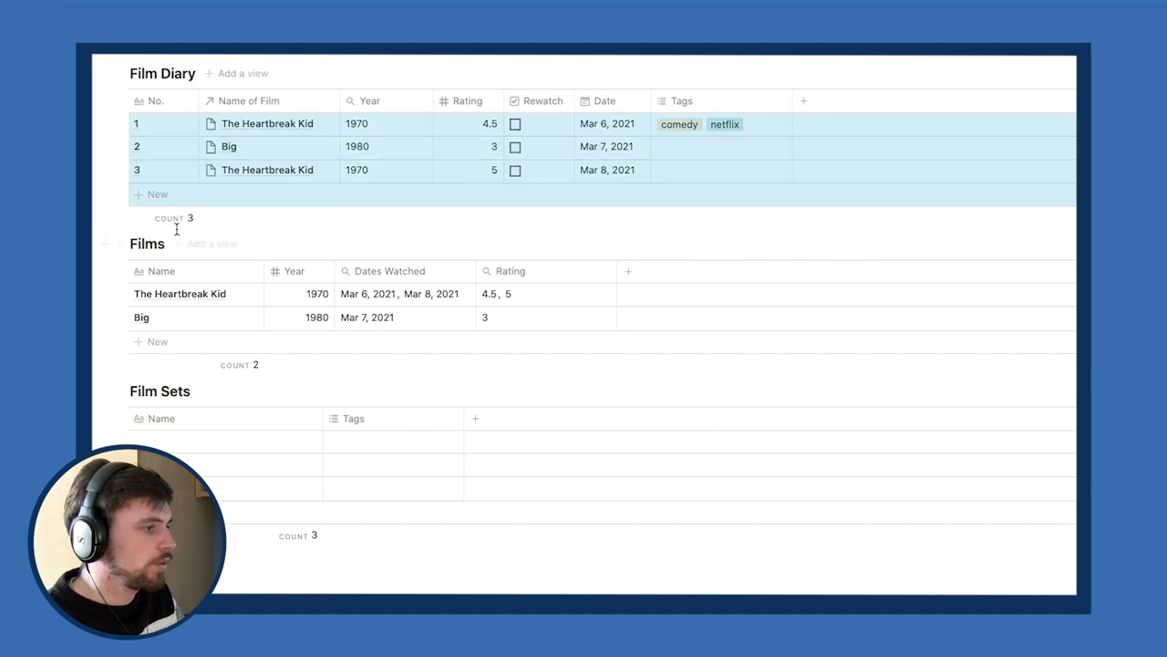
Enter Elaine May as the first entry in the Film Sets table.
scroll(248, 478, down, 1)
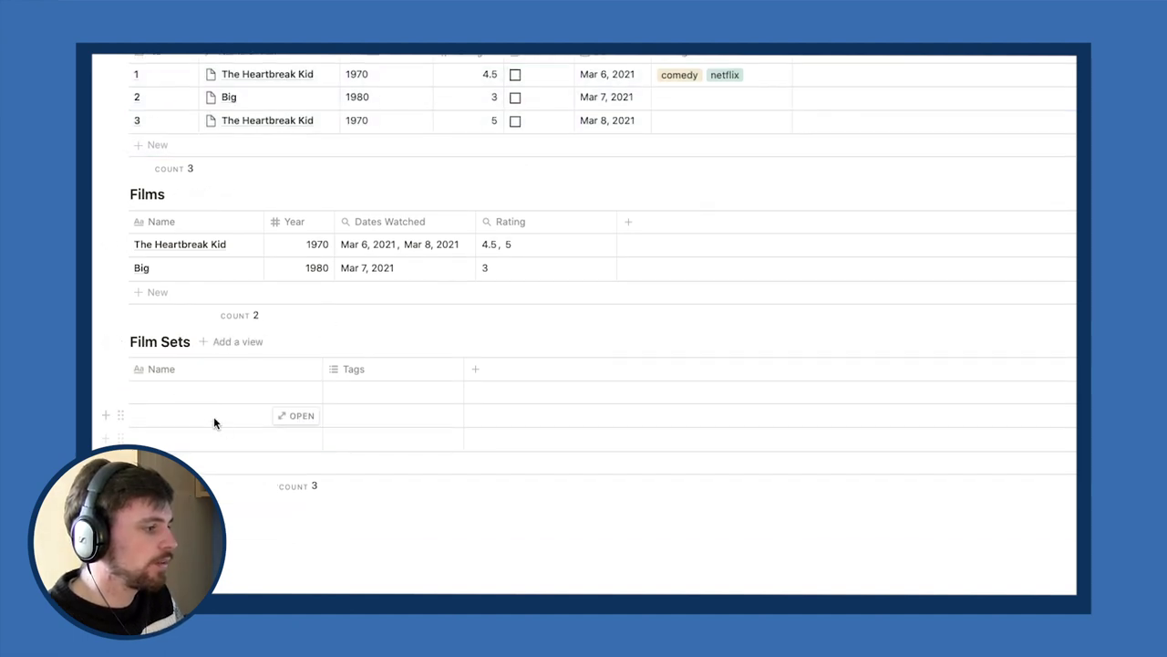
click(198, 392)
text(Elaine May)
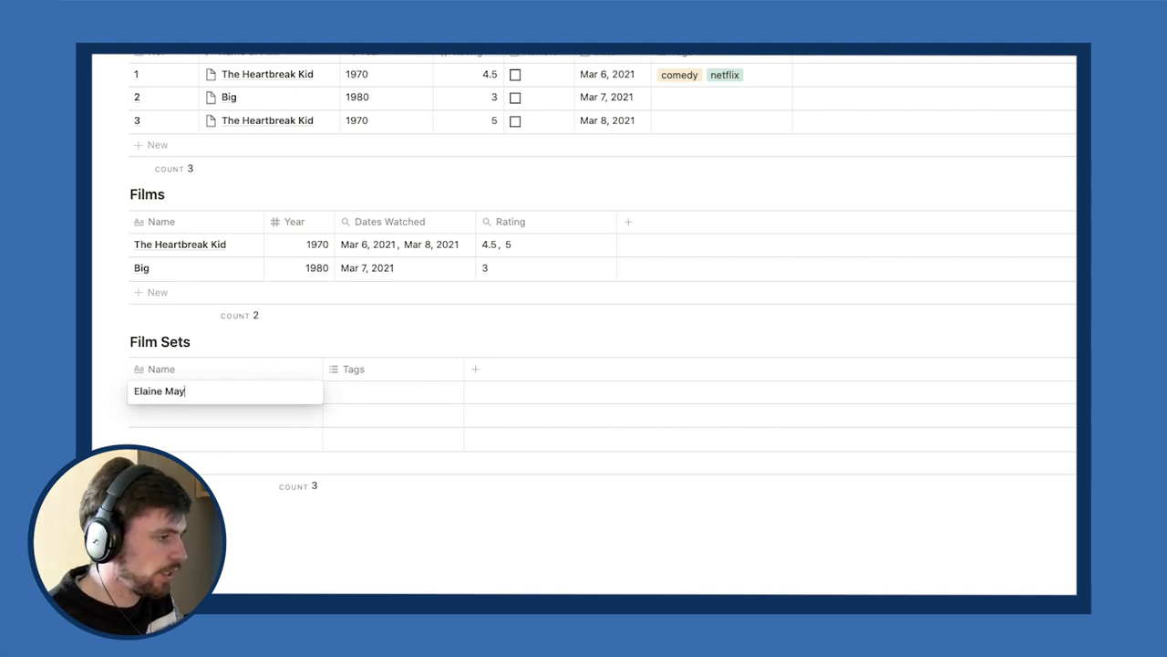
key(Escape)
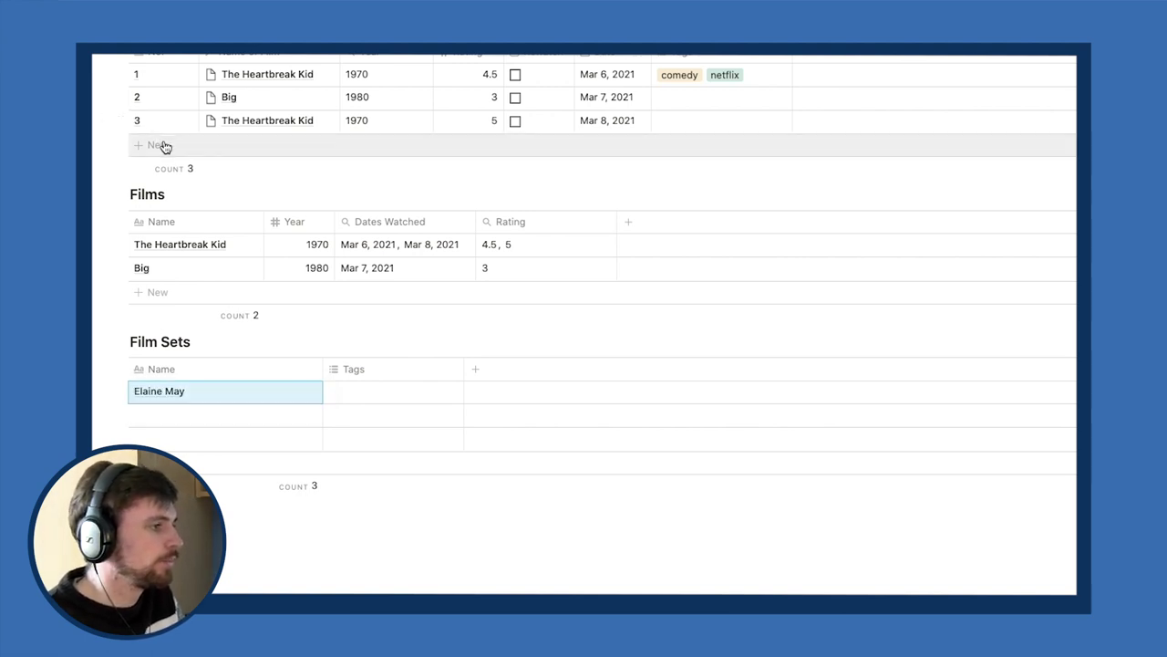
Add A New Leaf (1960), Ishtar (1987) and Mikey + Nicky (1976) to the Films table.
click(164, 292)
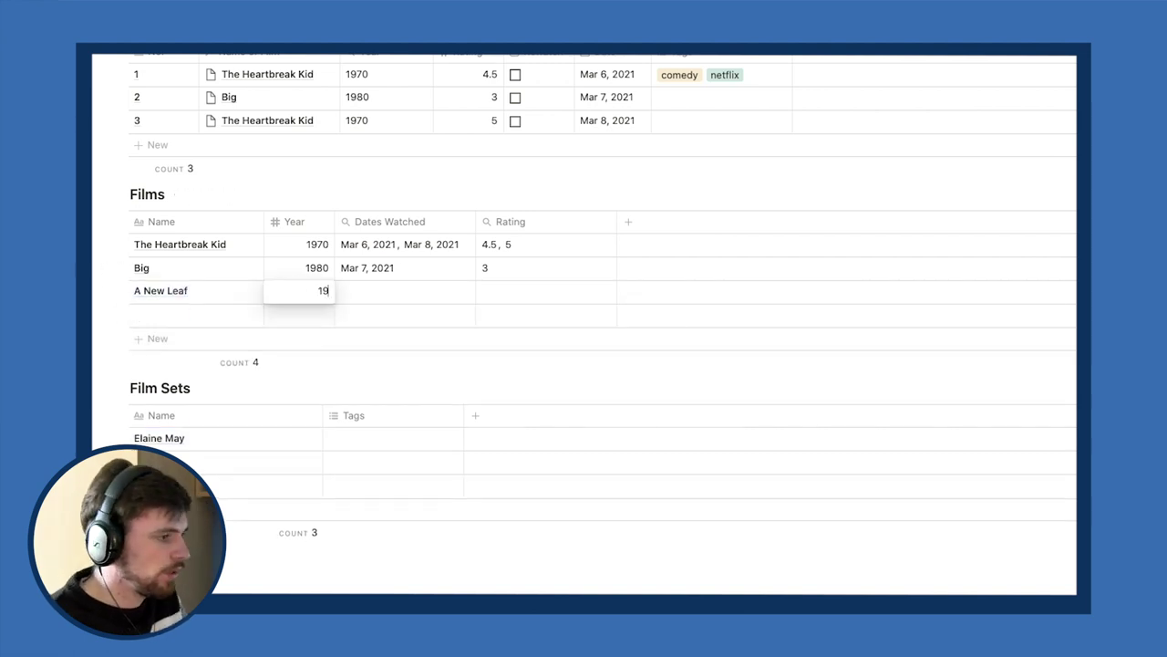
text(60)
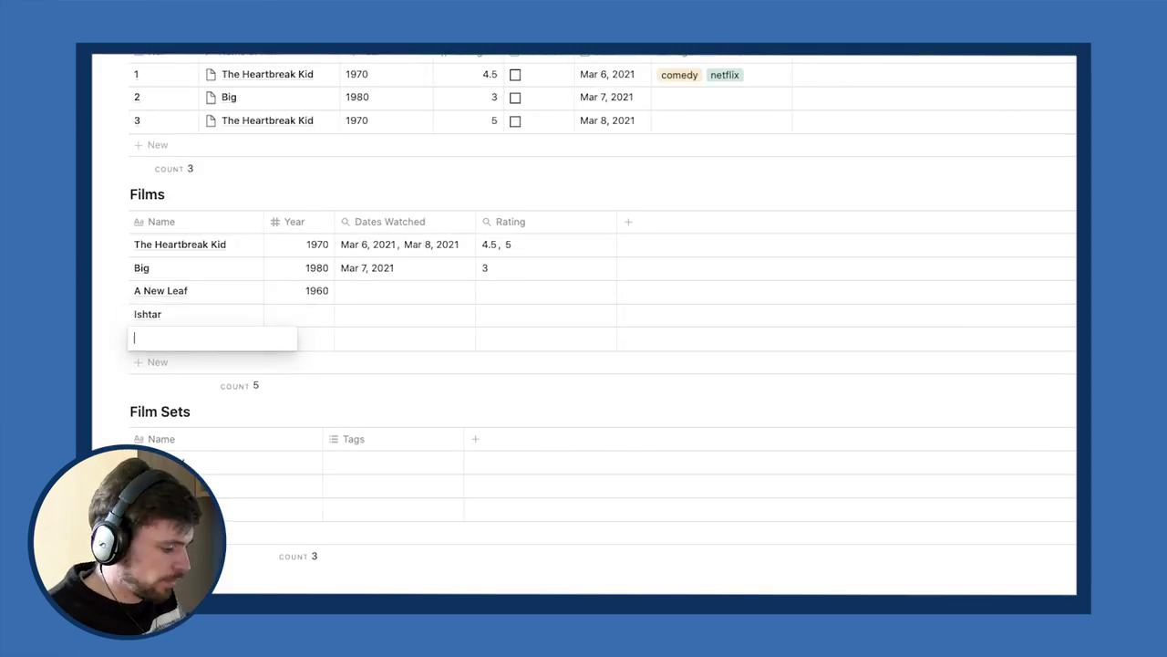
text(Mikey + Nicky)
click(299, 314)
text(1987)
click(299, 337)
text(1976)
key(Escape)
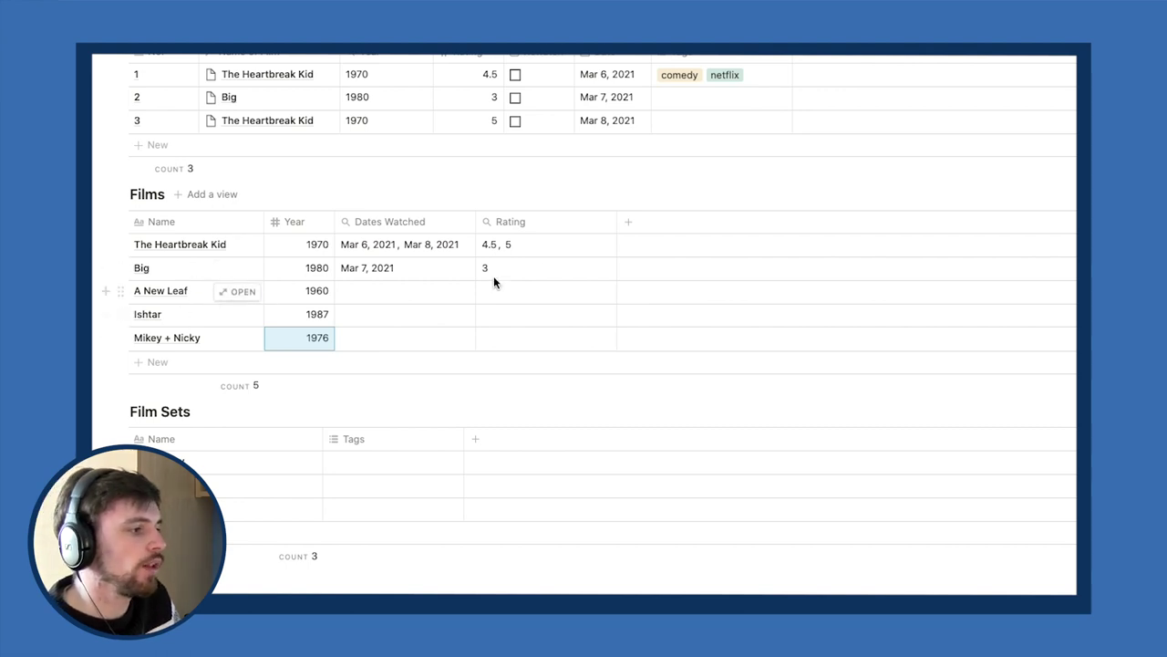
Add a relation column after Rating in the Films table, linked to the Film Sets database.
click(628, 221)
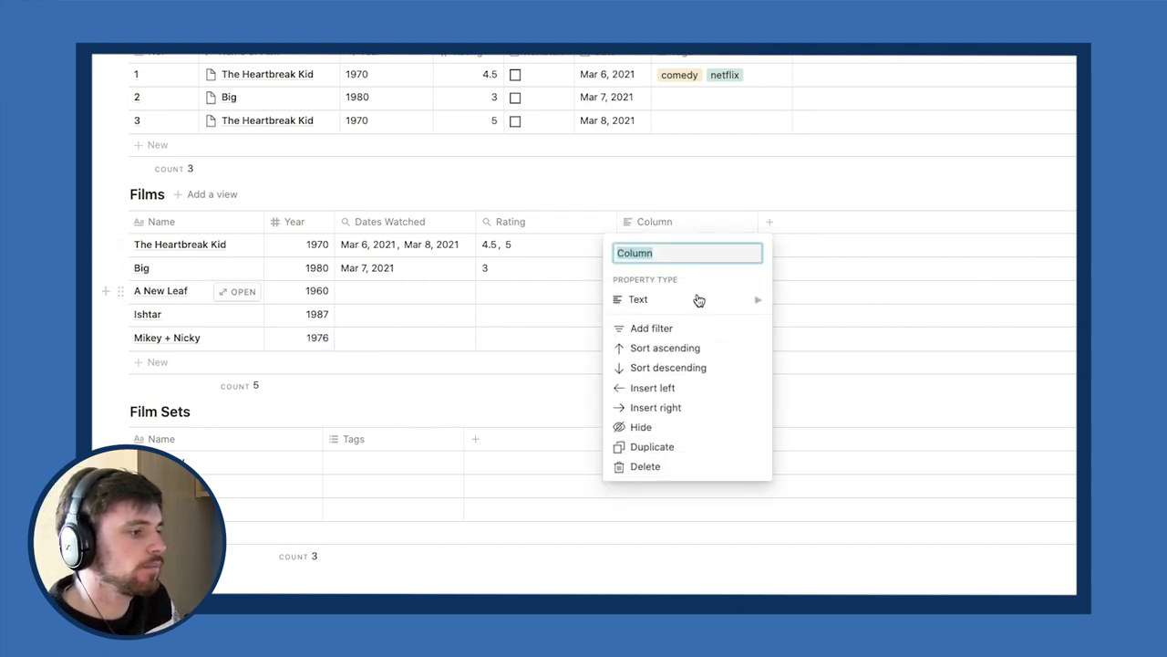
mouse_move(699, 300)
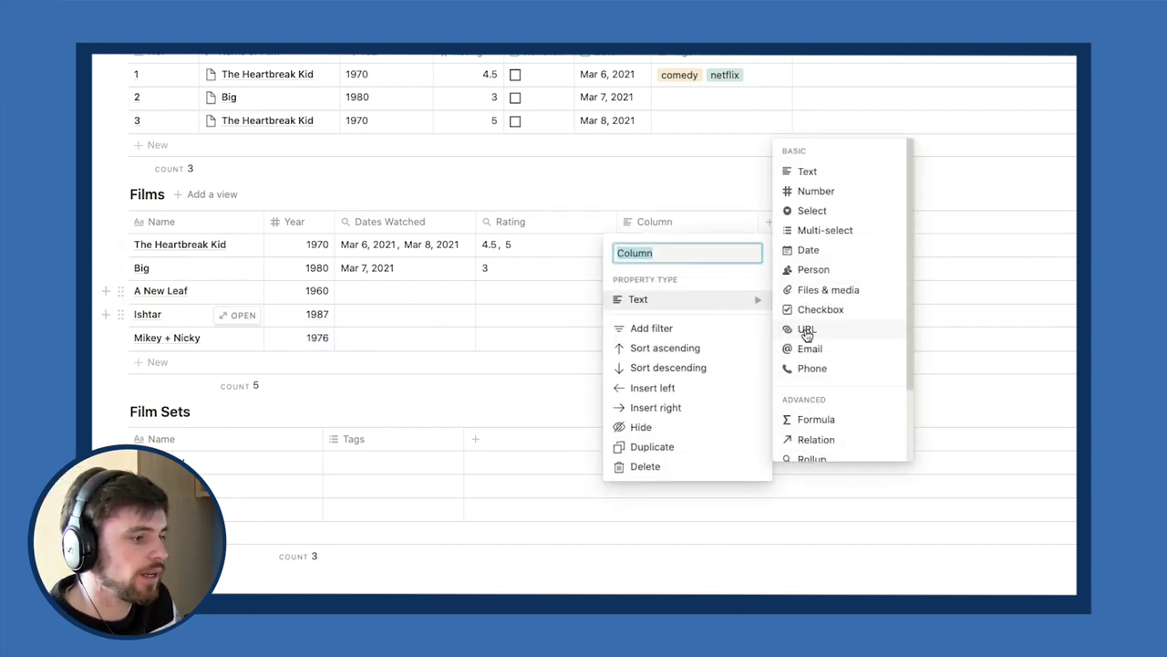
scroll(838, 386, down, 1)
click(833, 381)
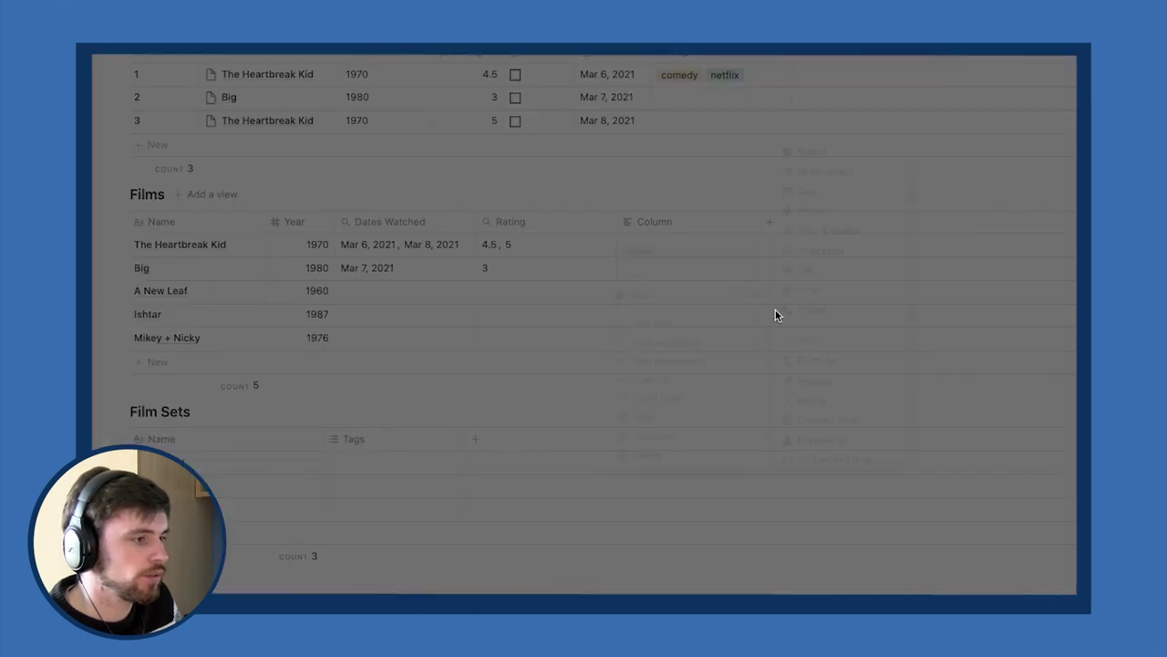
click(786, 326)
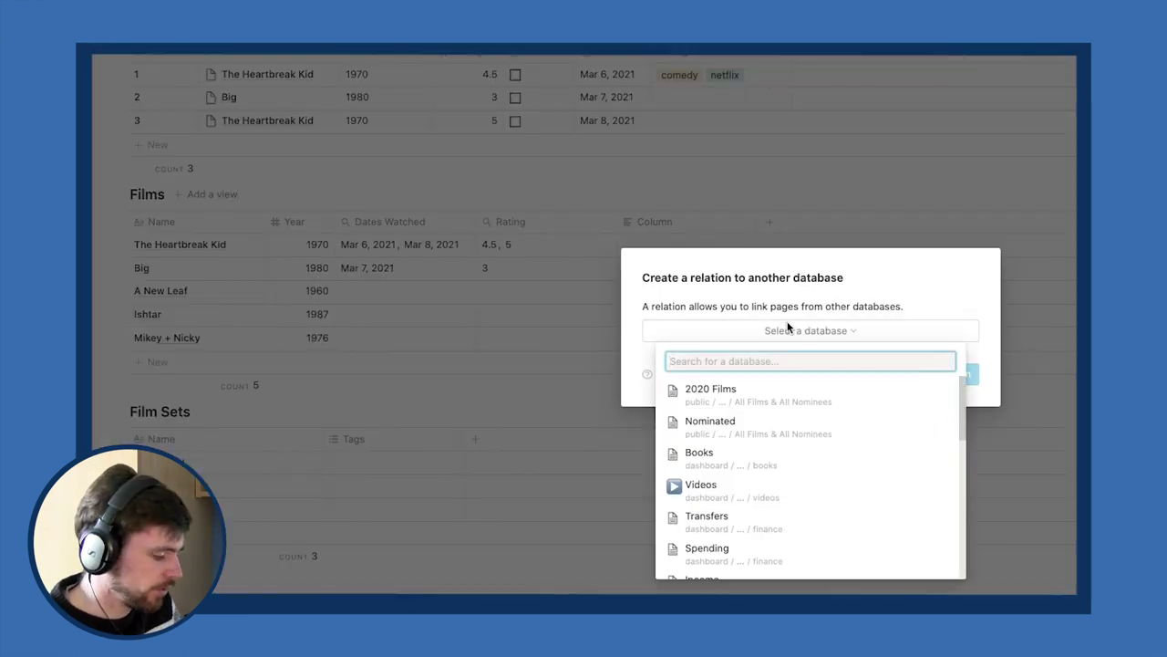
text(Film SD)
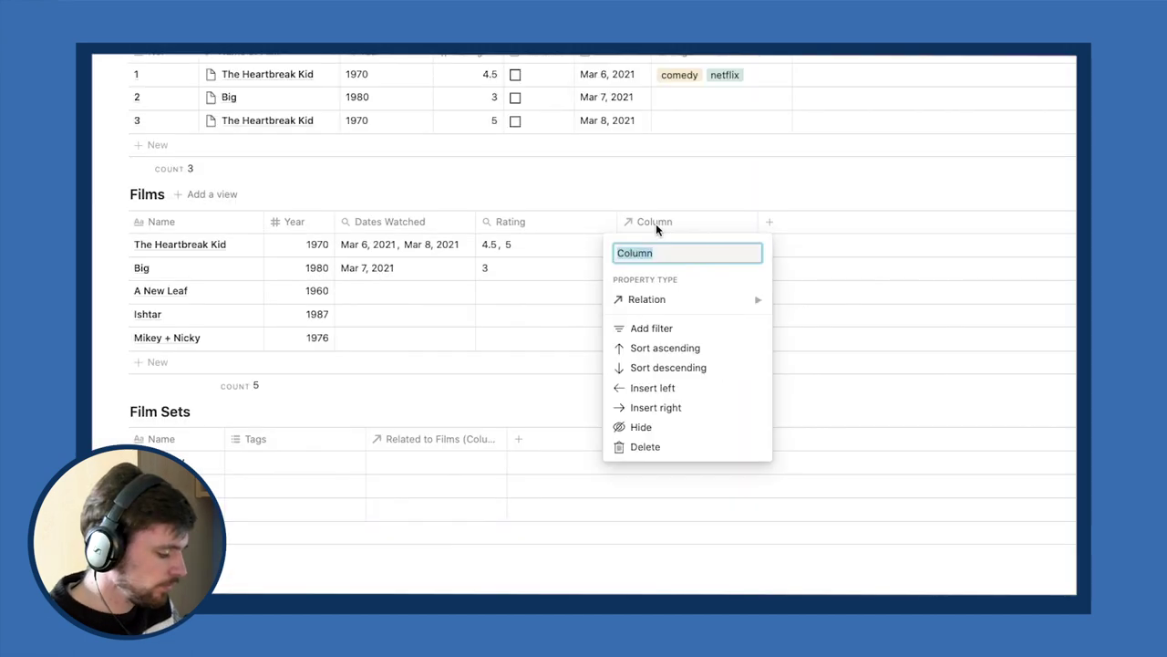
Name the new Films relation column Lists and retitle the Film Sets table Film Lists.
text(Fi)
key(BackSpace)
key(BackSpace)
text(Lis)
click(420, 284)
drag(190, 412, 123, 403)
text(Lists)
key(Escape)
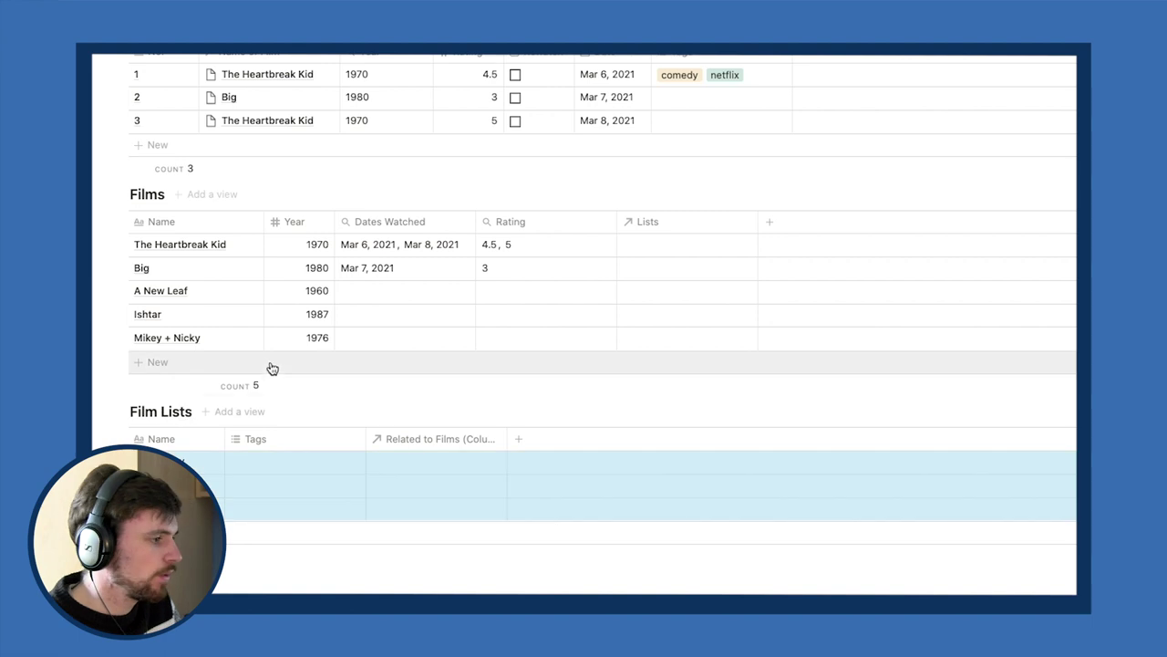
Link The Heartbreak Kid, A New Leaf, Ishtar and Mikey + Nicky to the Elaine May list in the Lists column.
click(682, 246)
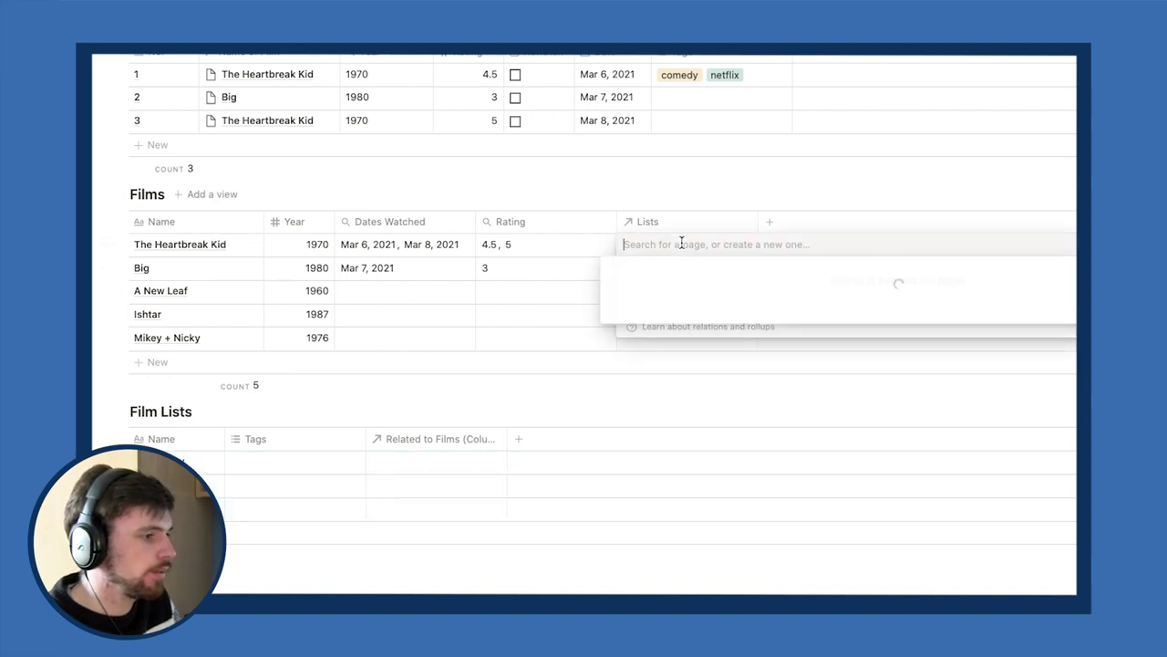
click(677, 316)
key(Escape)
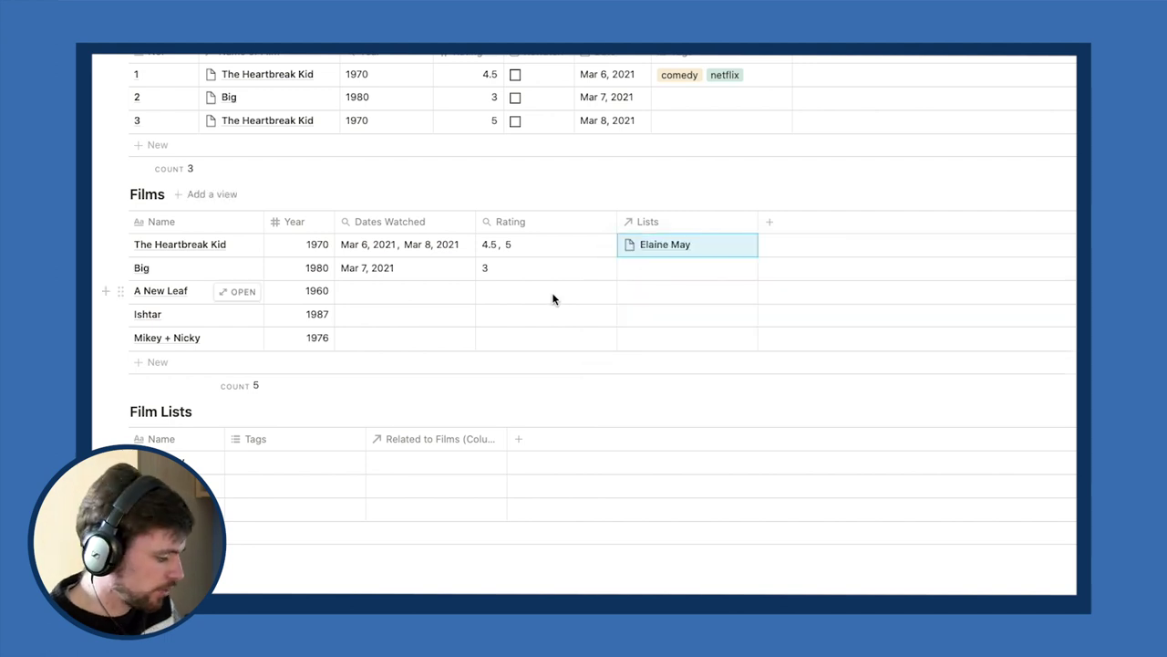
key(Down)
key(Down)
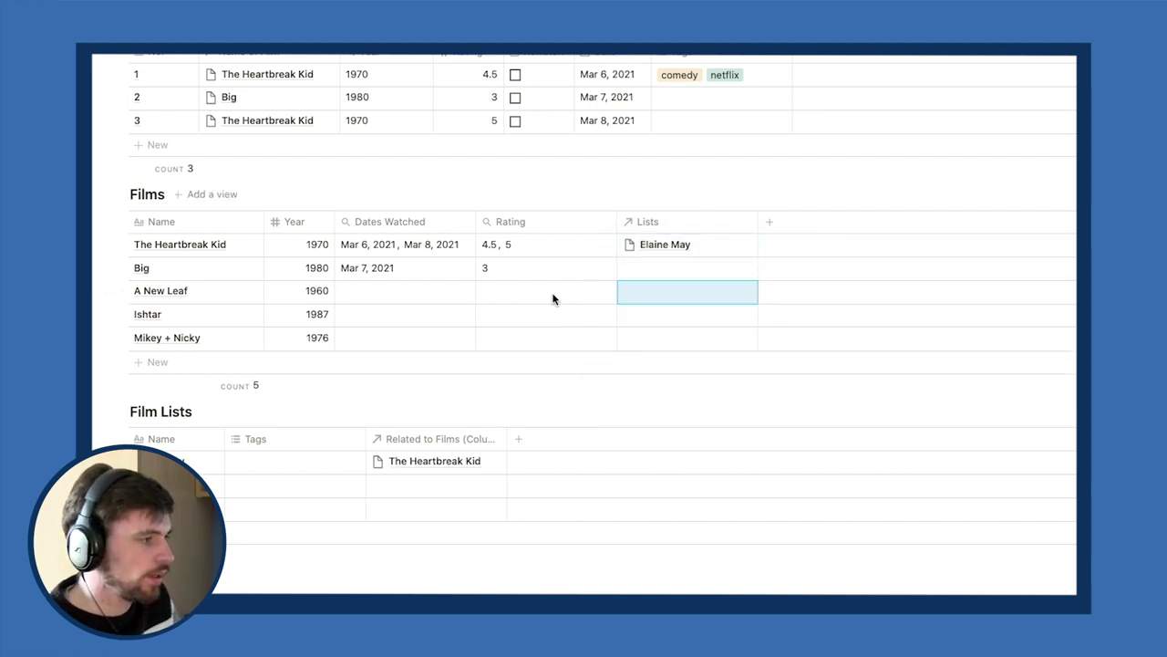
text(Elaine May)
key(Down)
text(Elaine May)
key(Down)
text(Elaine May)
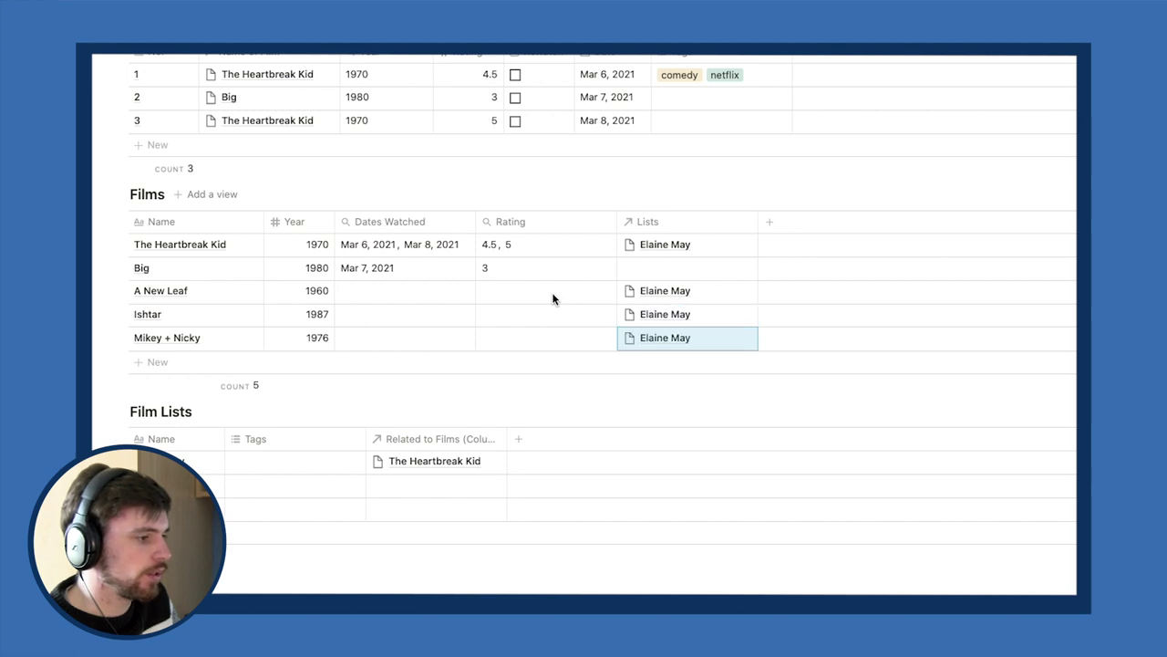
Add a rollup column to the Film Lists table after the Films relation column.
click(512, 439)
mouse_move(572, 379)
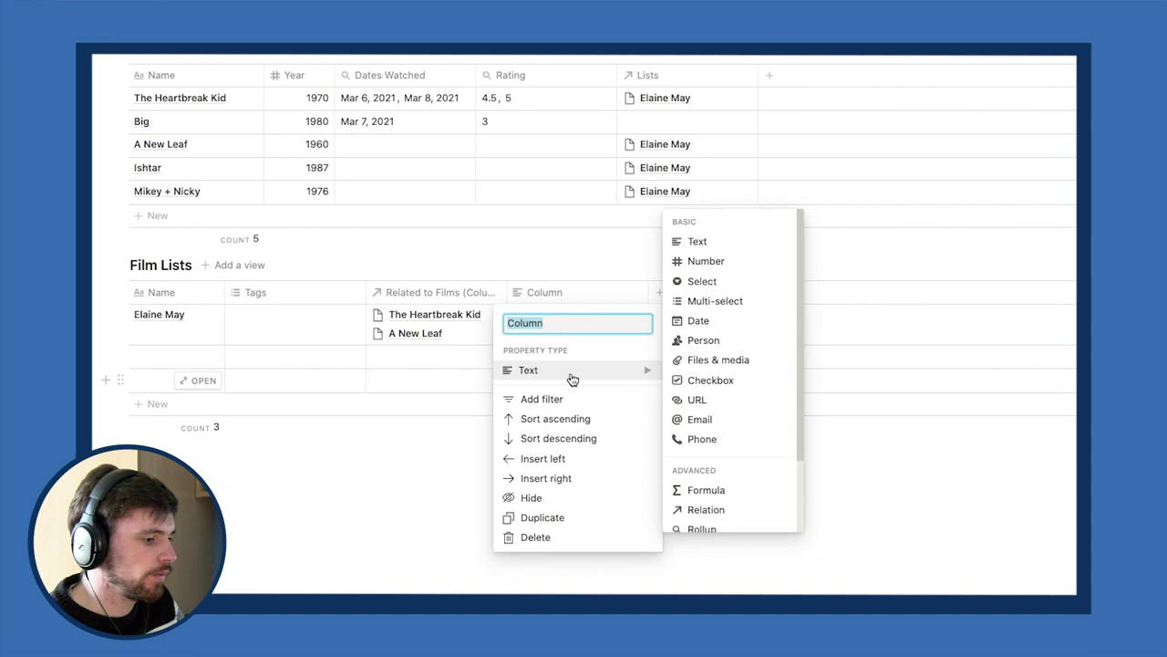
click(745, 529)
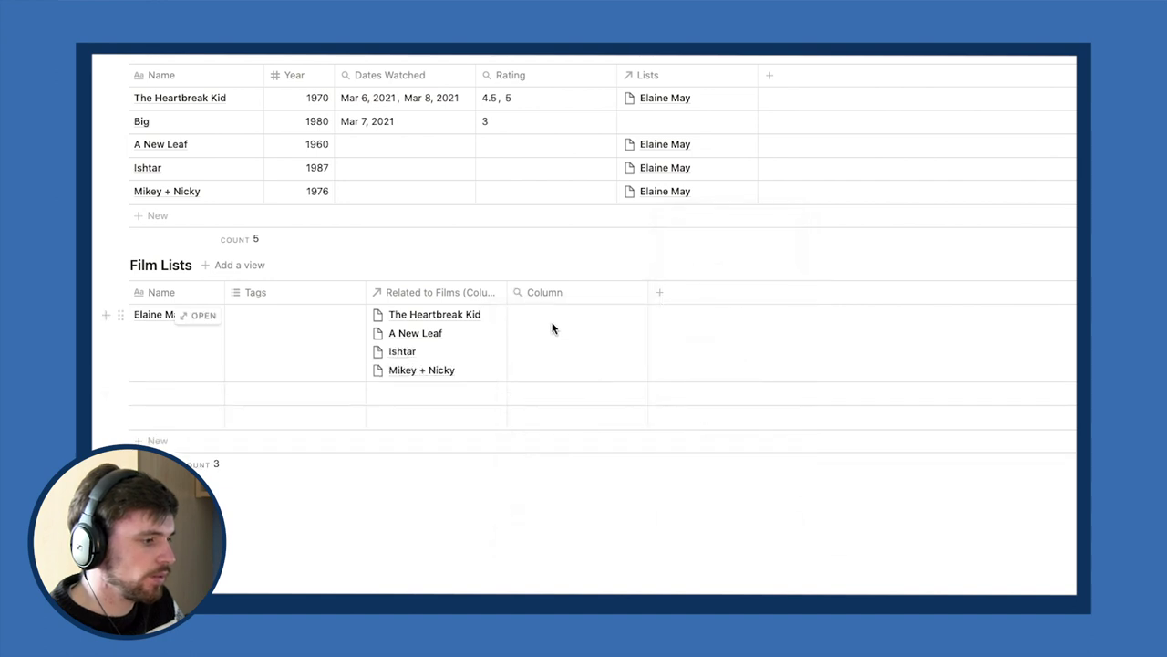
Configure the Film Lists rollup to count all Name values through the Related to Films relation.
click(552, 328)
click(584, 415)
click(597, 473)
click(576, 468)
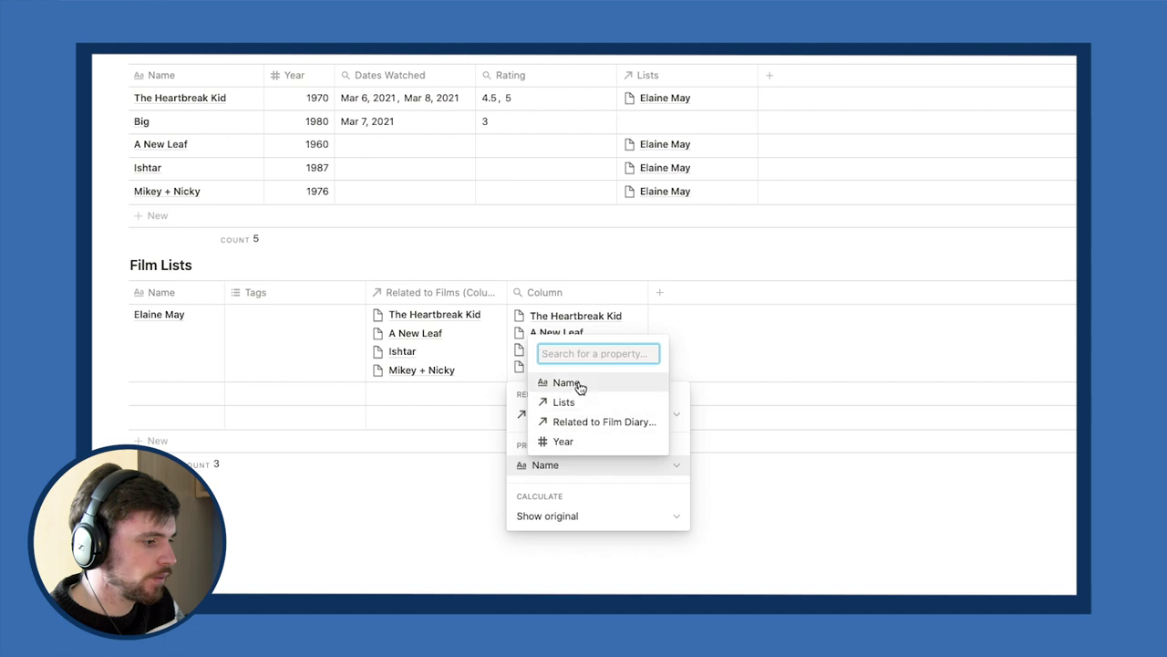
click(559, 520)
click(560, 514)
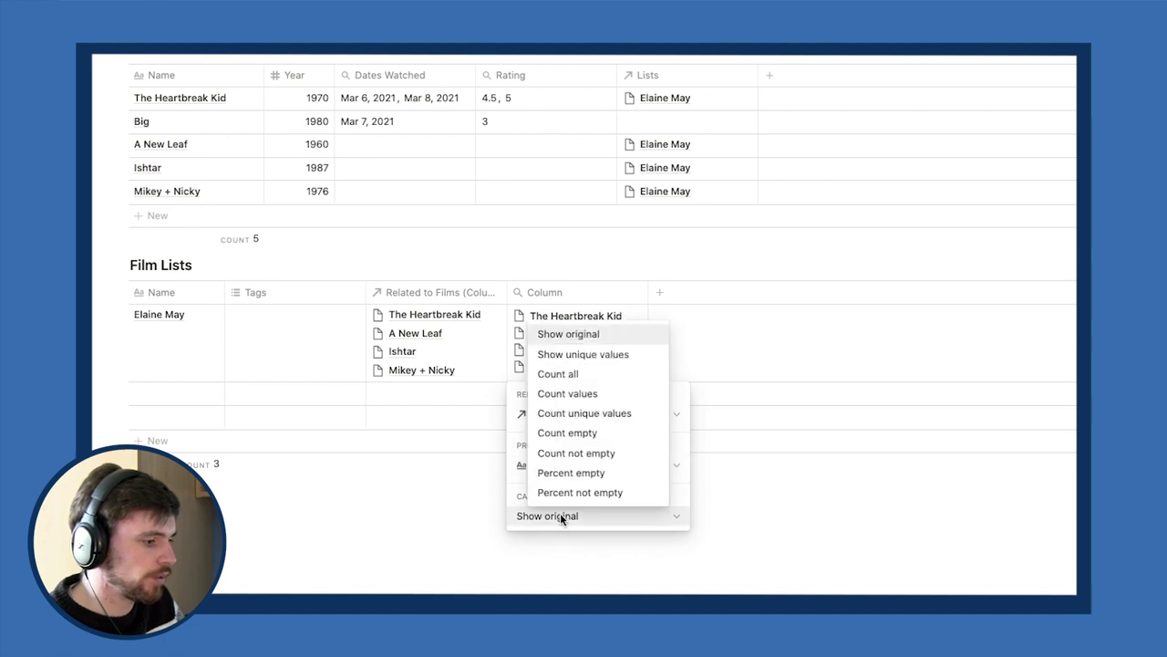
click(573, 374)
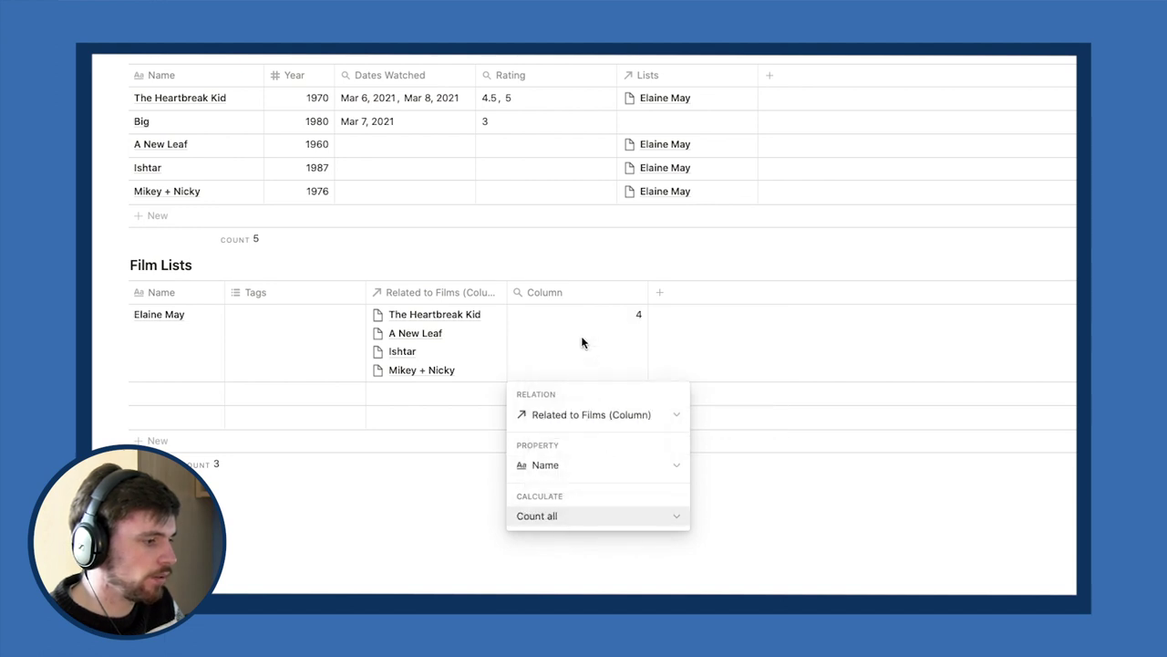
key(Escape)
Name the Film Lists rollup column Total and hide the Related to Films relation column.
click(558, 295)
text(Total)
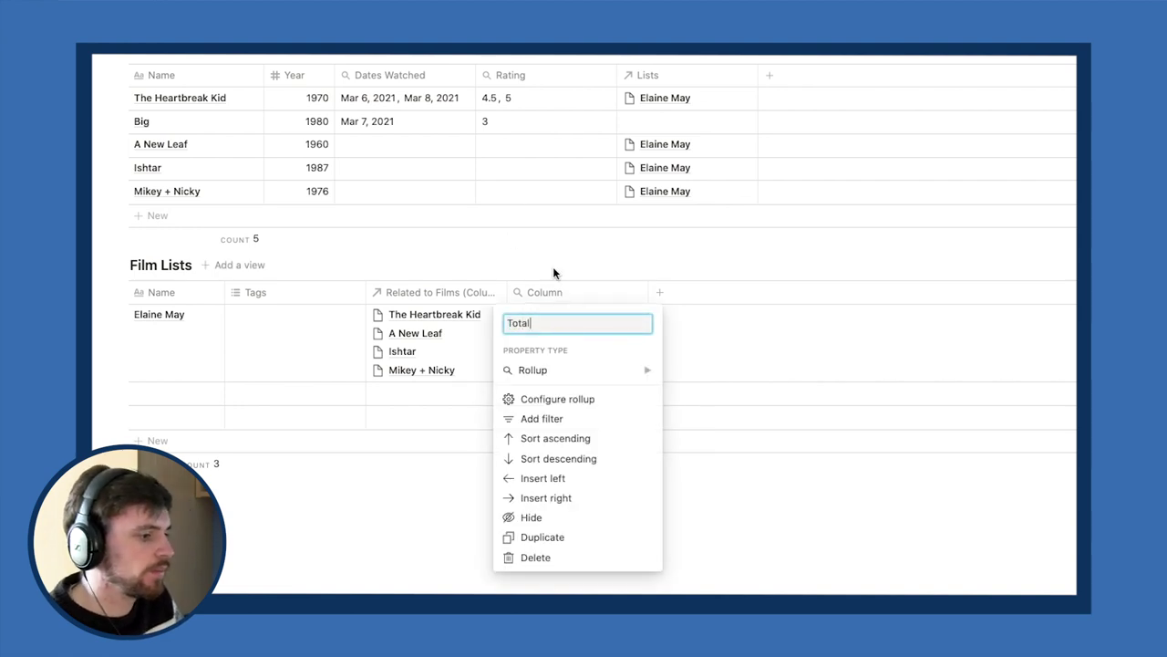
key(Return)
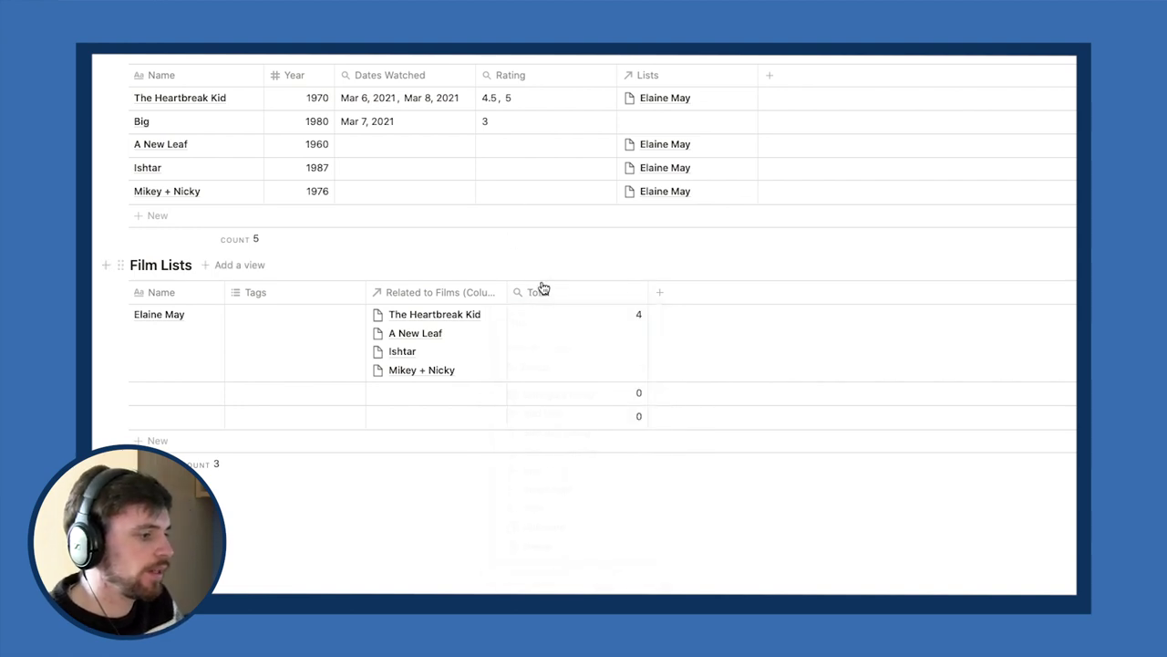
click(436, 291)
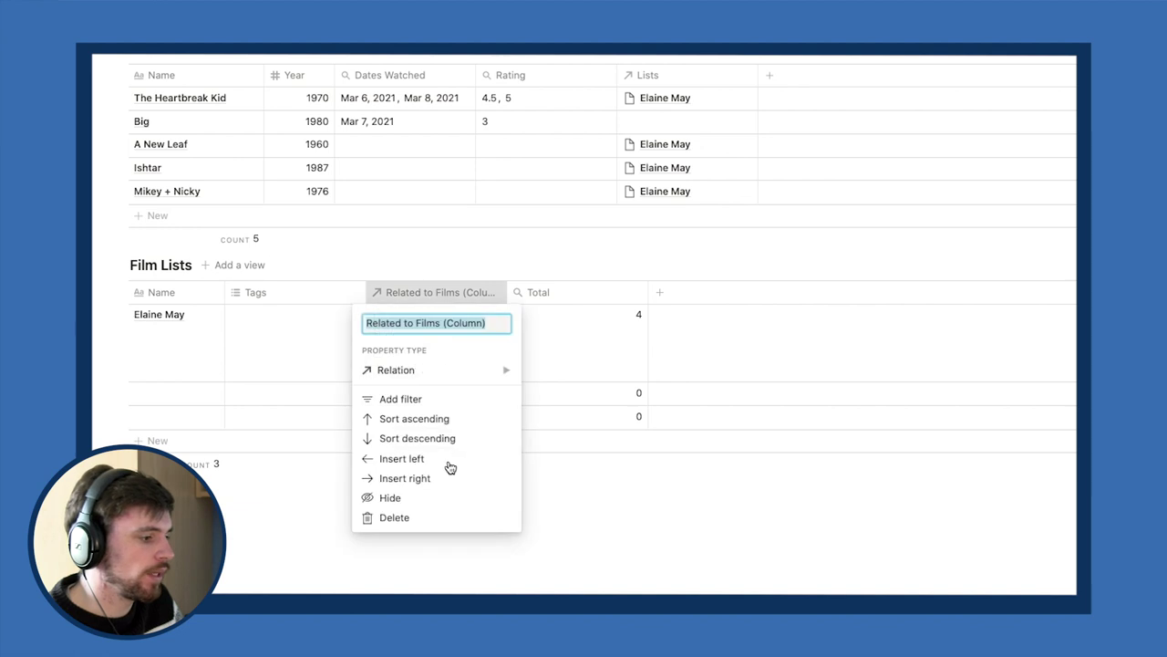
click(428, 497)
Delete the Tags column from the Film Lists table and narrow the Total column.
click(320, 292)
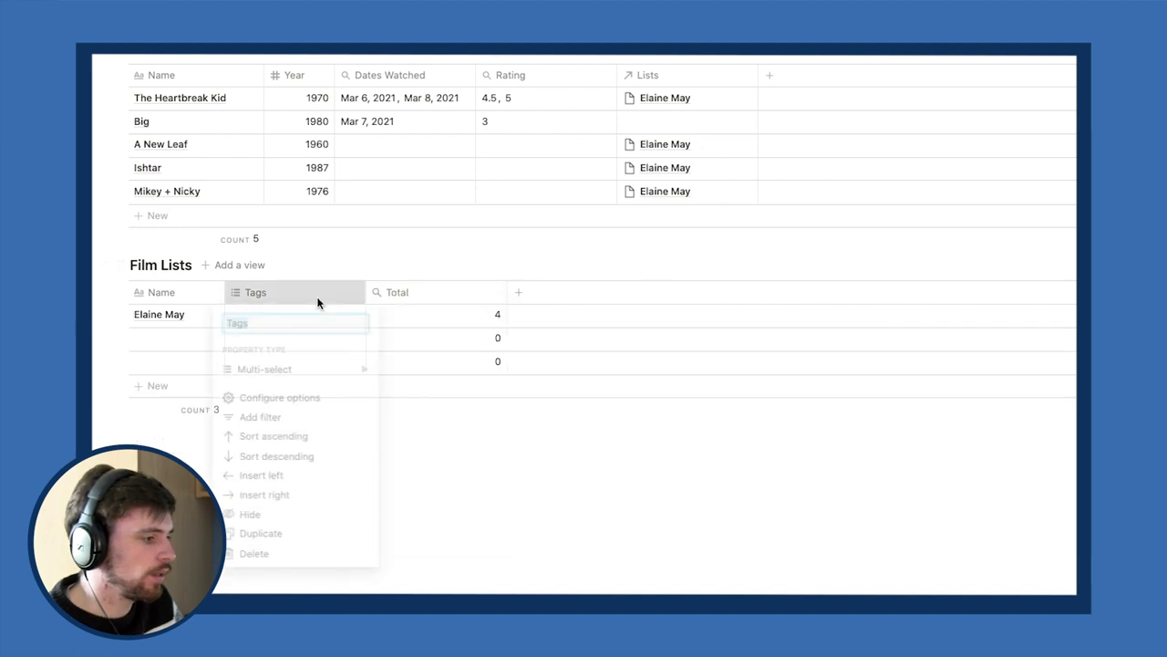
click(290, 566)
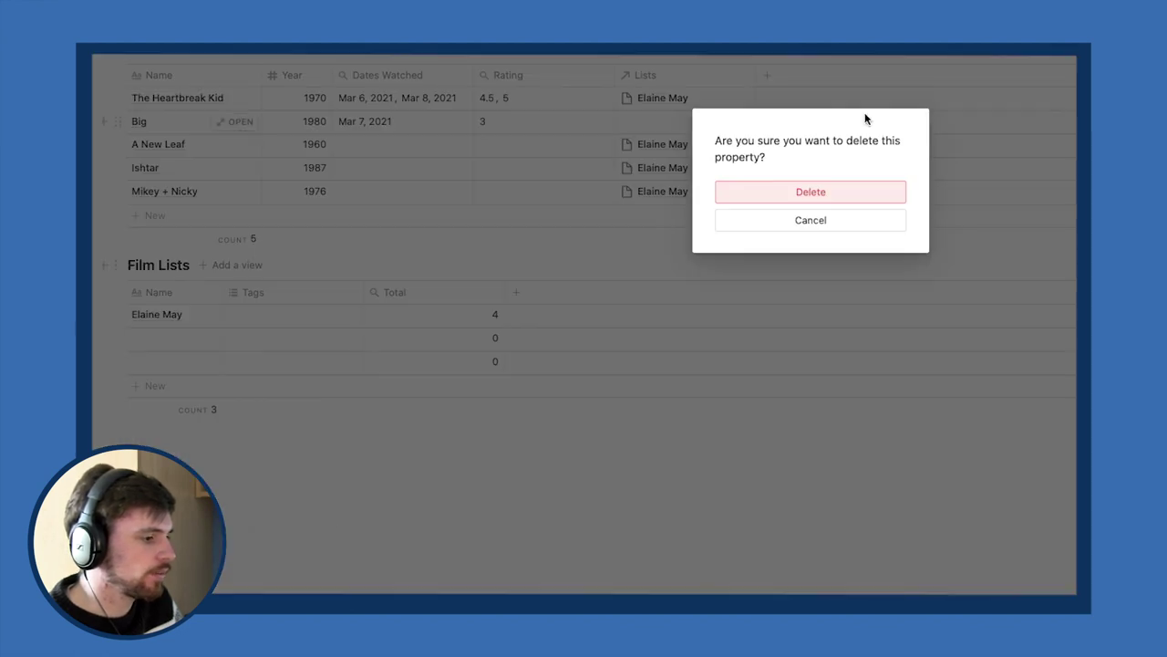
click(823, 195)
drag(366, 301, 293, 303)
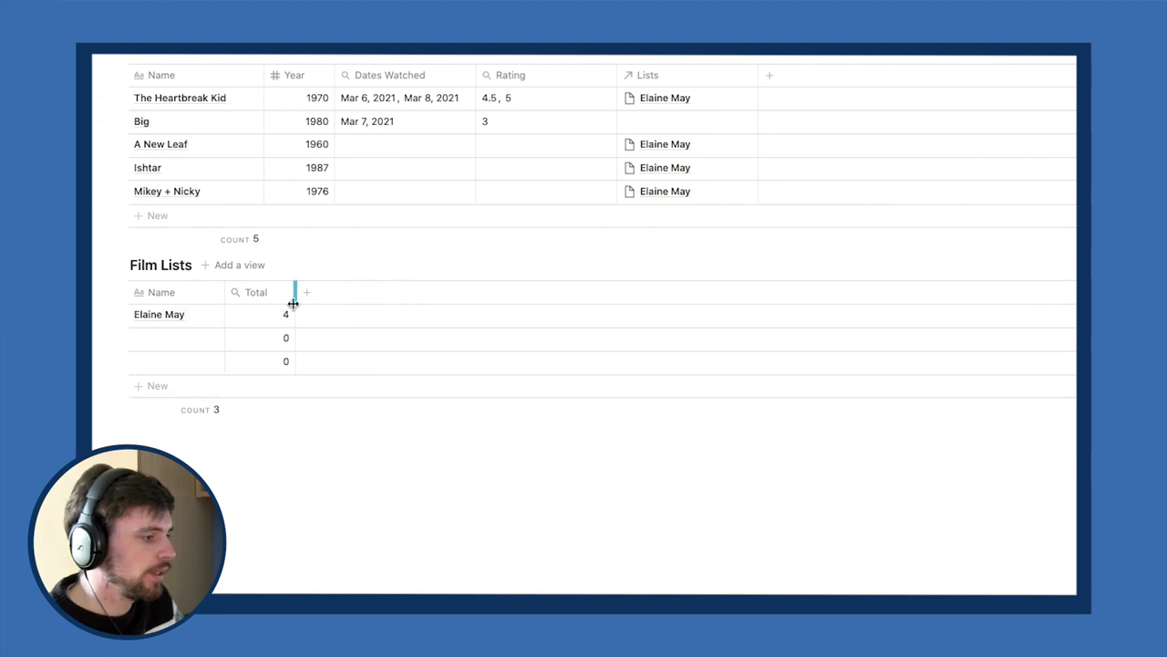
click(771, 76)
mouse_move(845, 160)
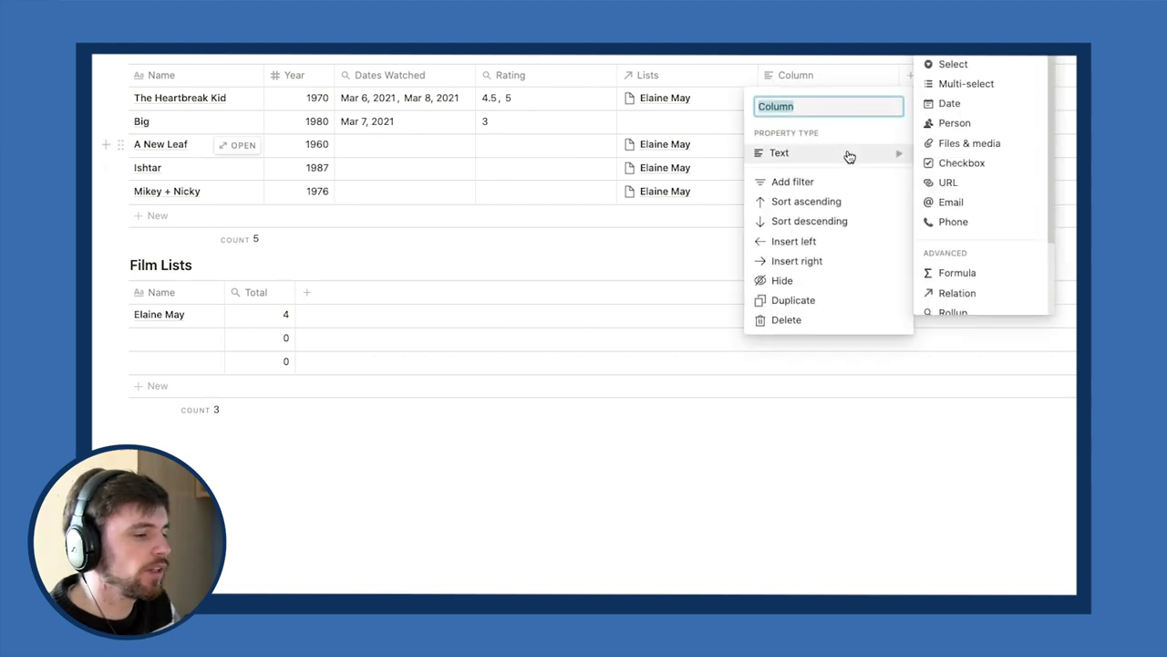
click(979, 272)
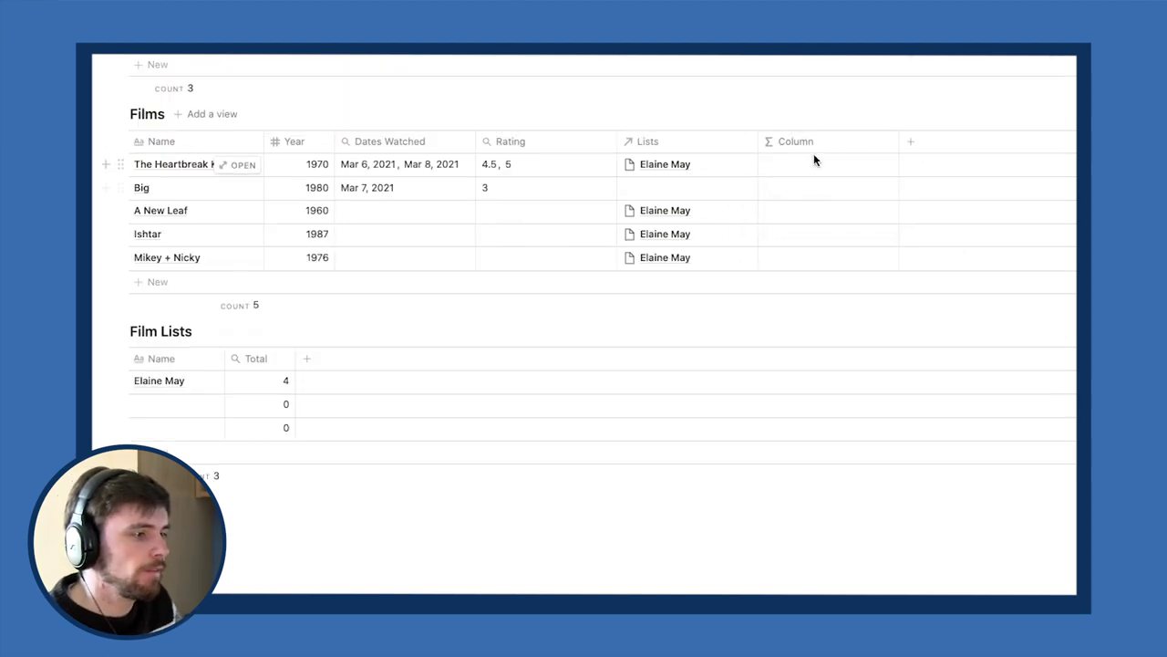
click(815, 147)
text(Watched)
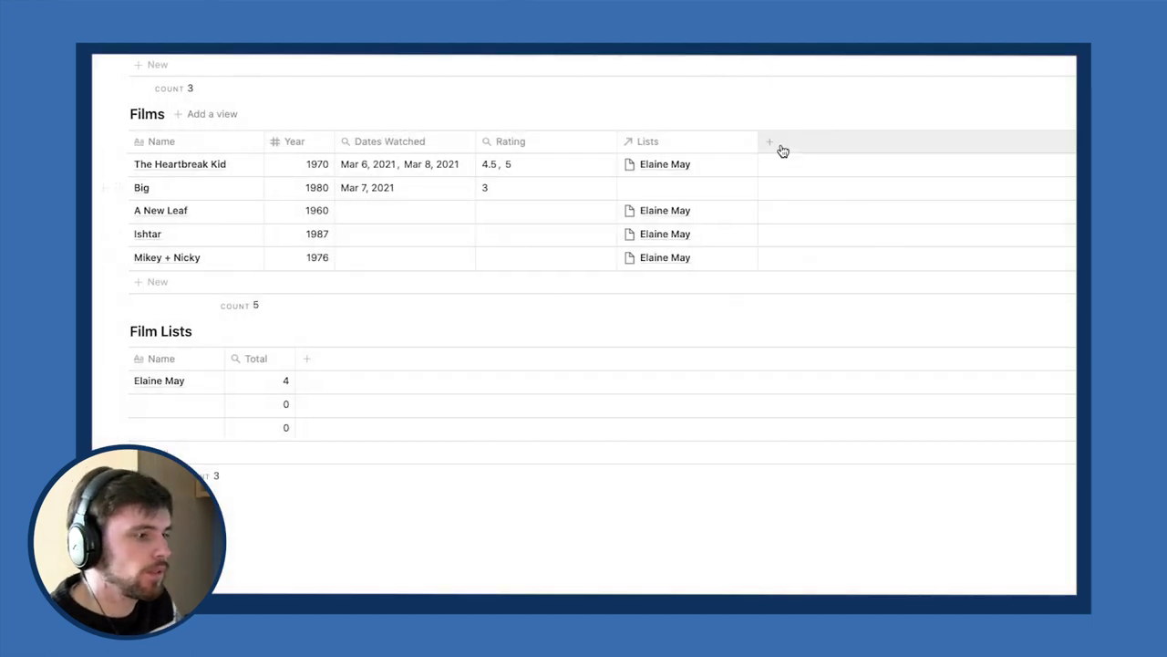
Add a formula column named Watched after the Lists column in the Films table and narrow it.
click(774, 143)
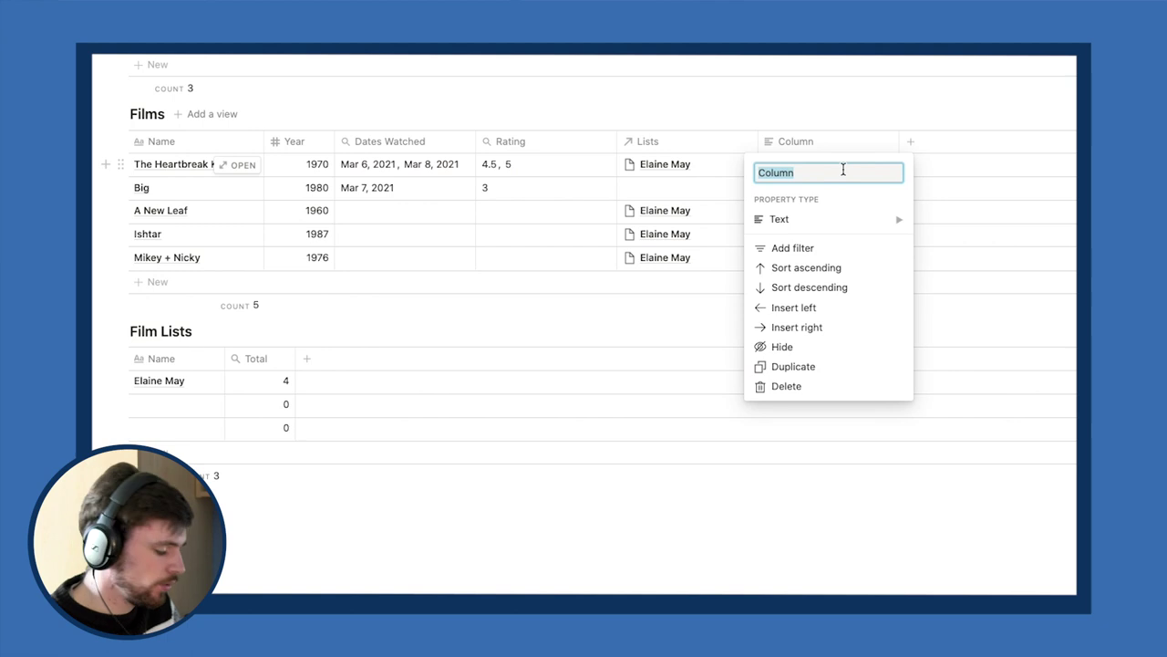
text(W)
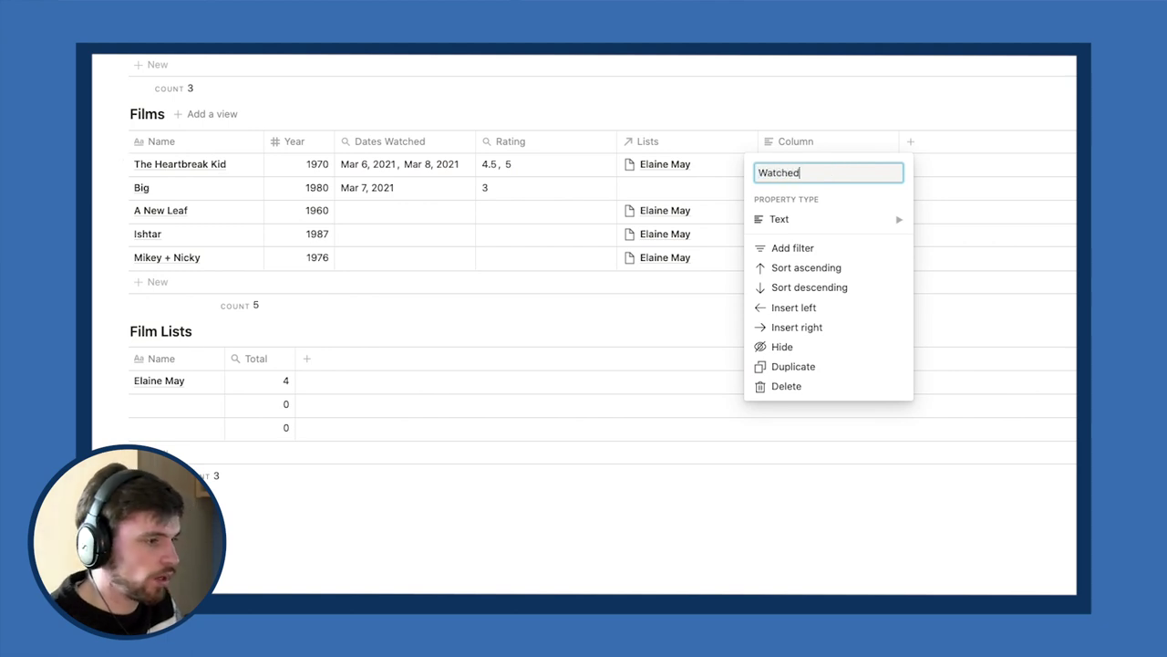
text(atched)
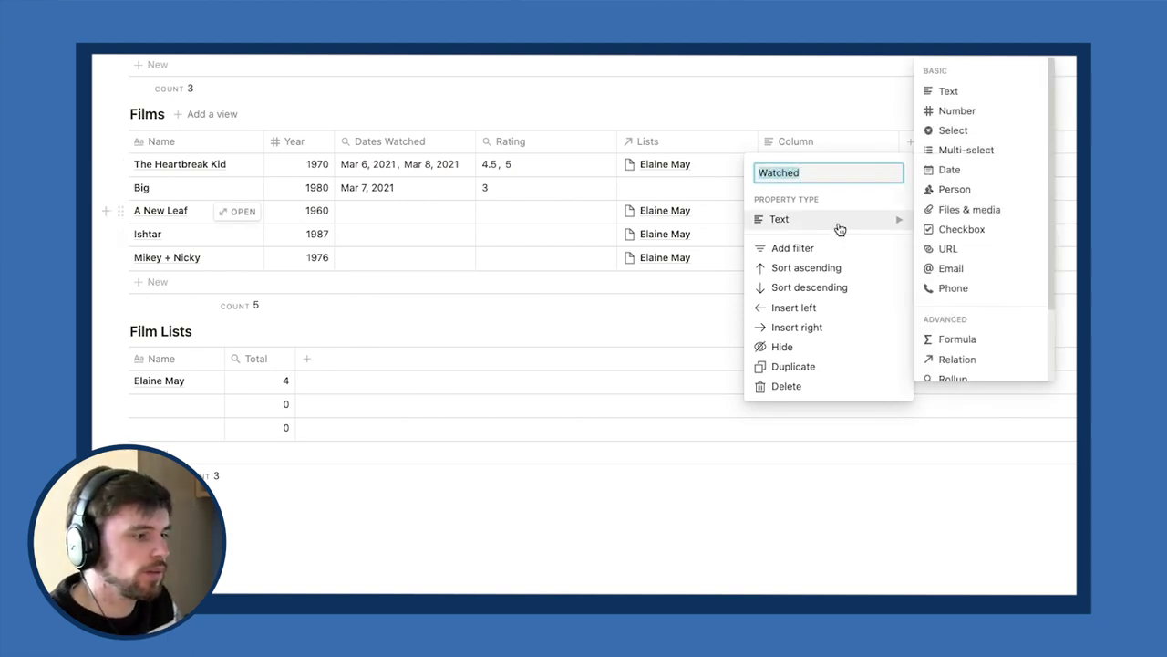
mouse_move(876, 219)
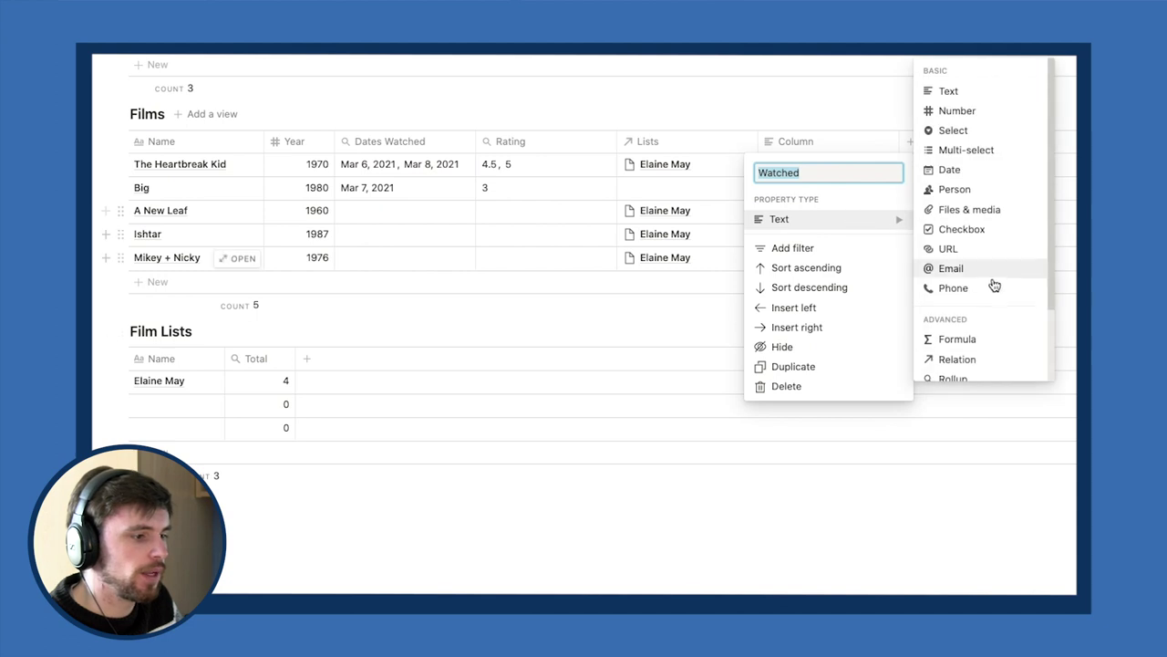
click(967, 336)
drag(900, 146, 844, 146)
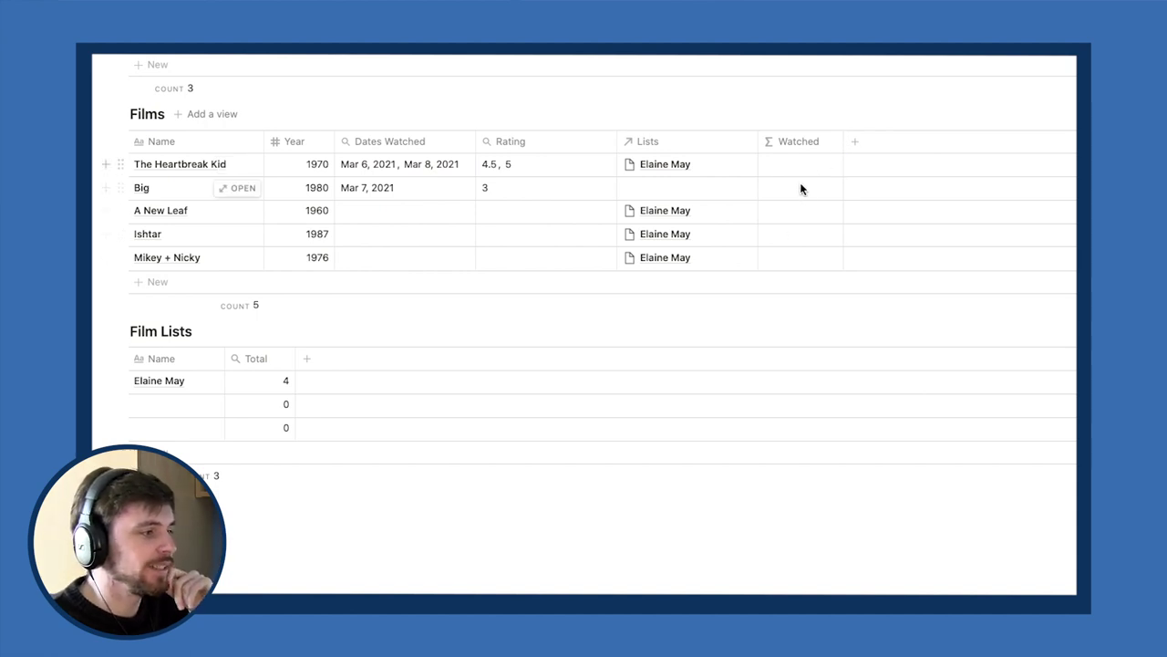
Enter true as the formula of the Watched column in the Films table.
click(799, 180)
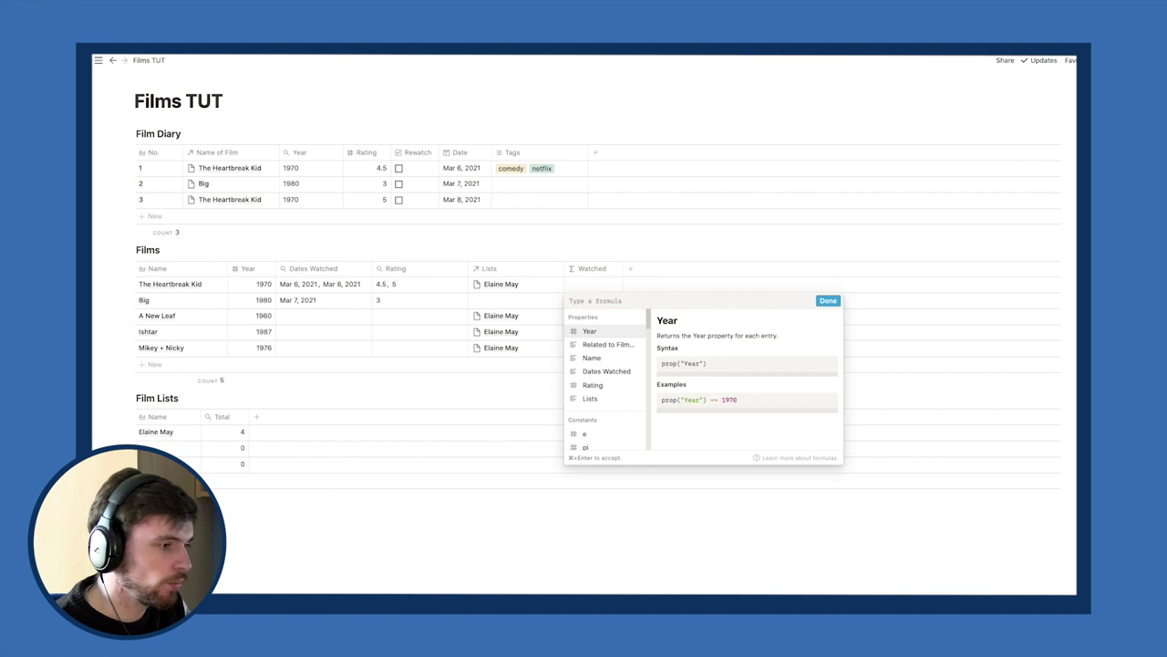
text(true)
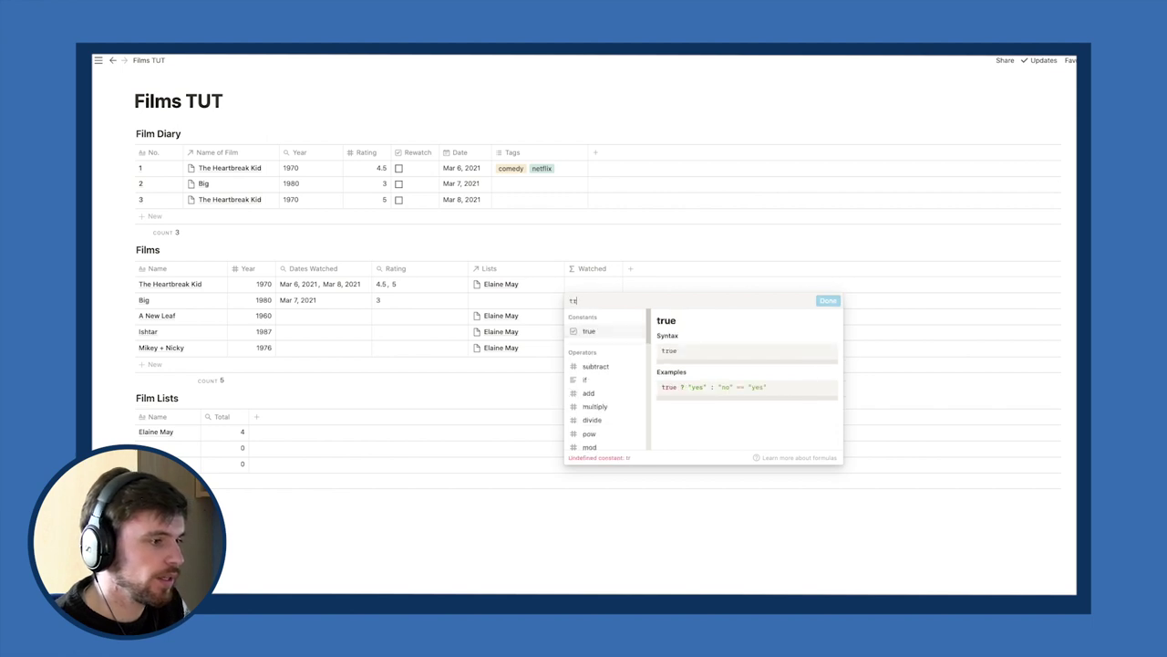
click(828, 301)
Replace the Watched column's formula in the Films table with false.
click(580, 300)
key(BackSpace)
key(BackSpace)
key(BackSpace)
key(BackSpace)
text(false)
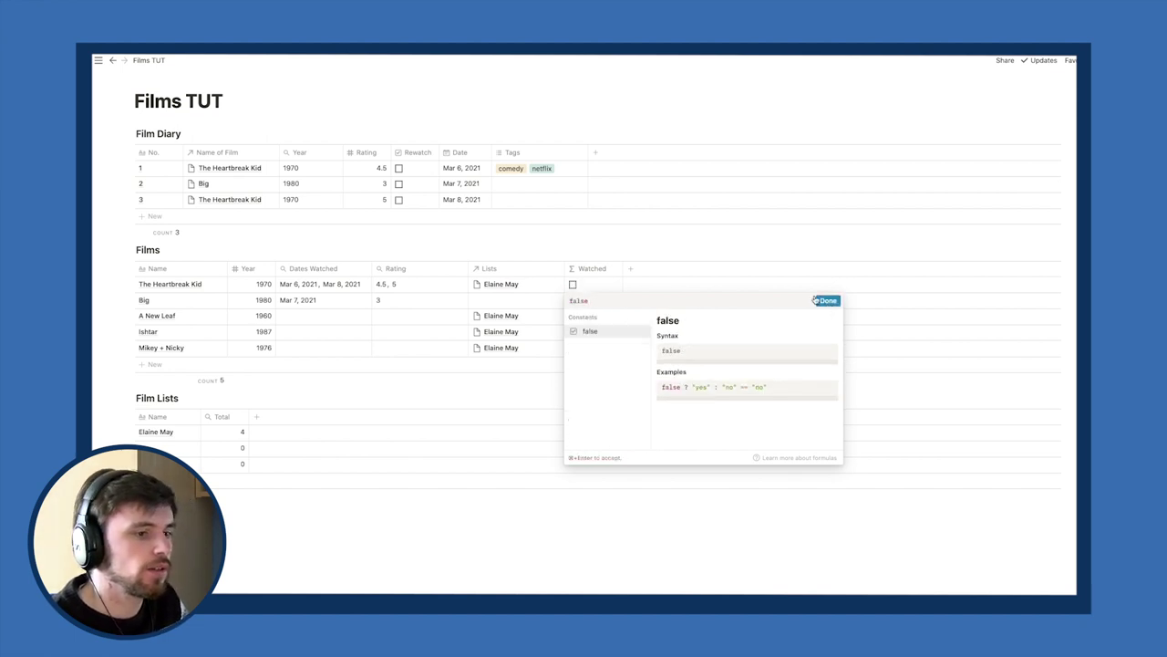
click(827, 301)
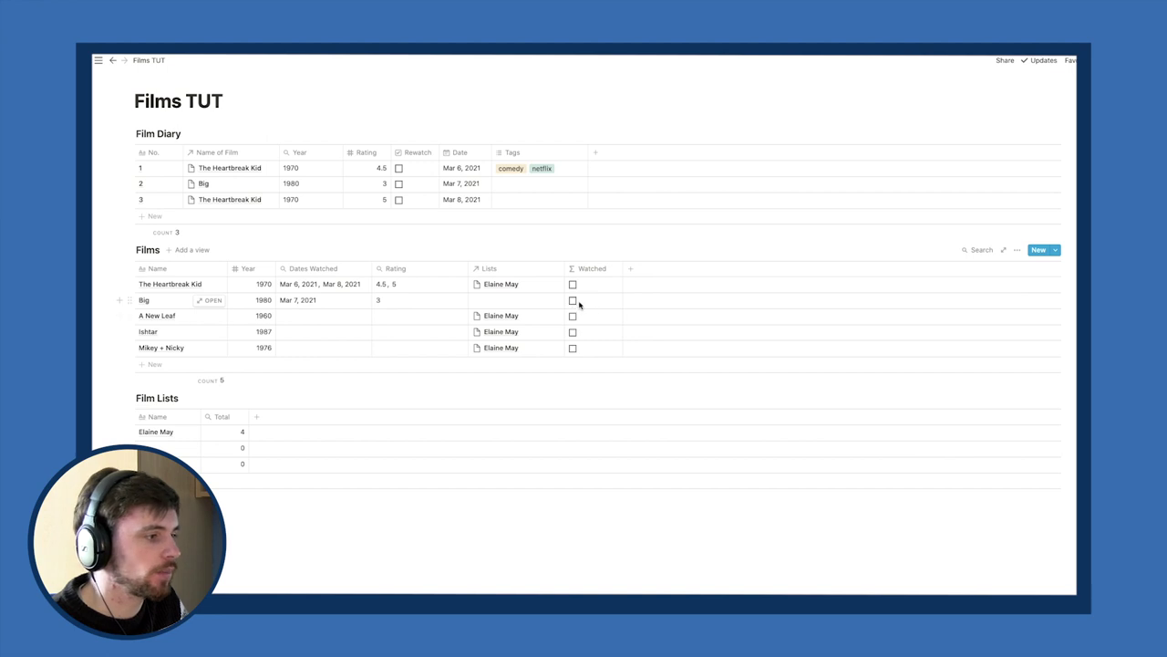
click(597, 312)
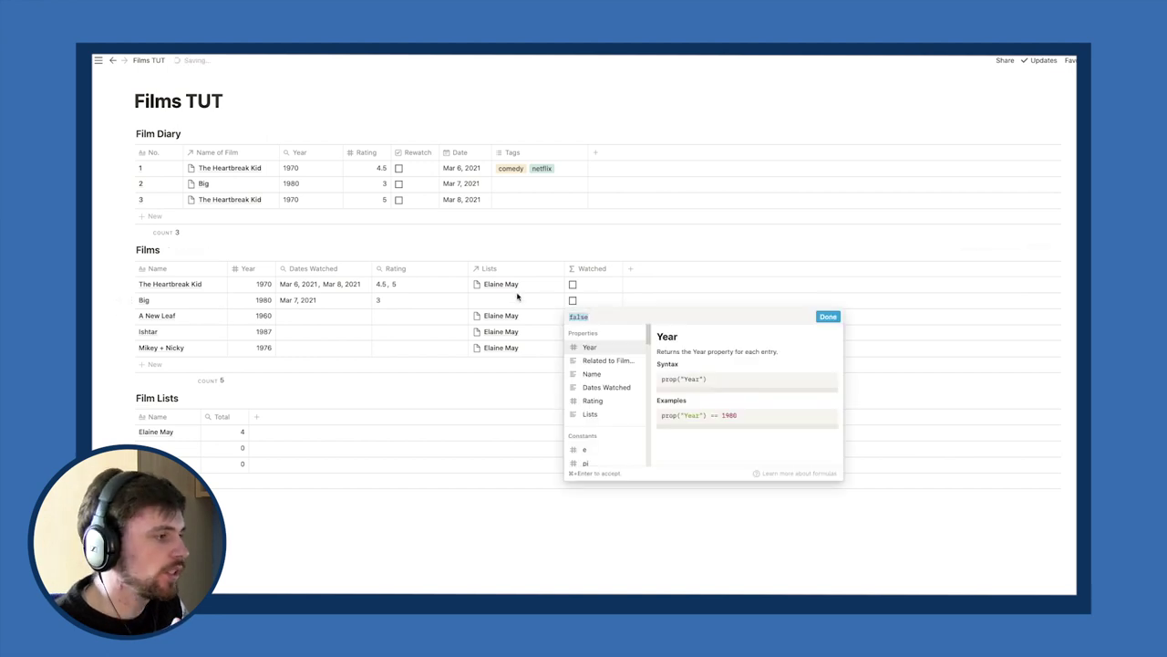
key(Escape)
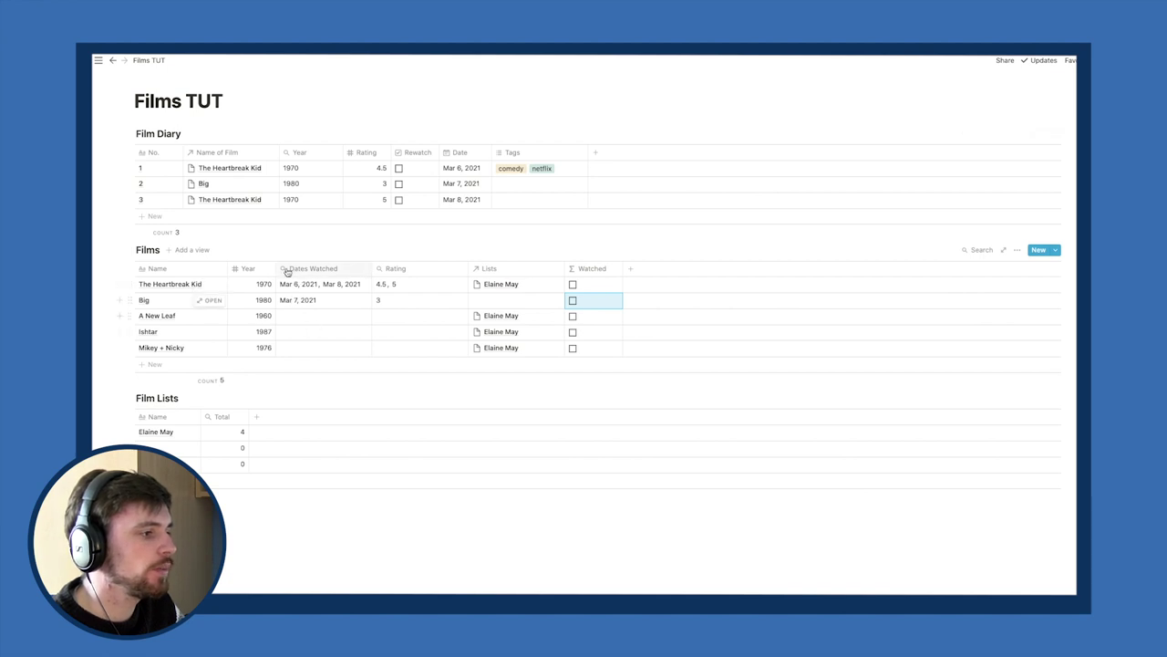
Show the hidden Related to Film Diary (Property) column in the Films table.
click(247, 268)
key(Escape)
click(1017, 250)
click(1023, 335)
click(1018, 334)
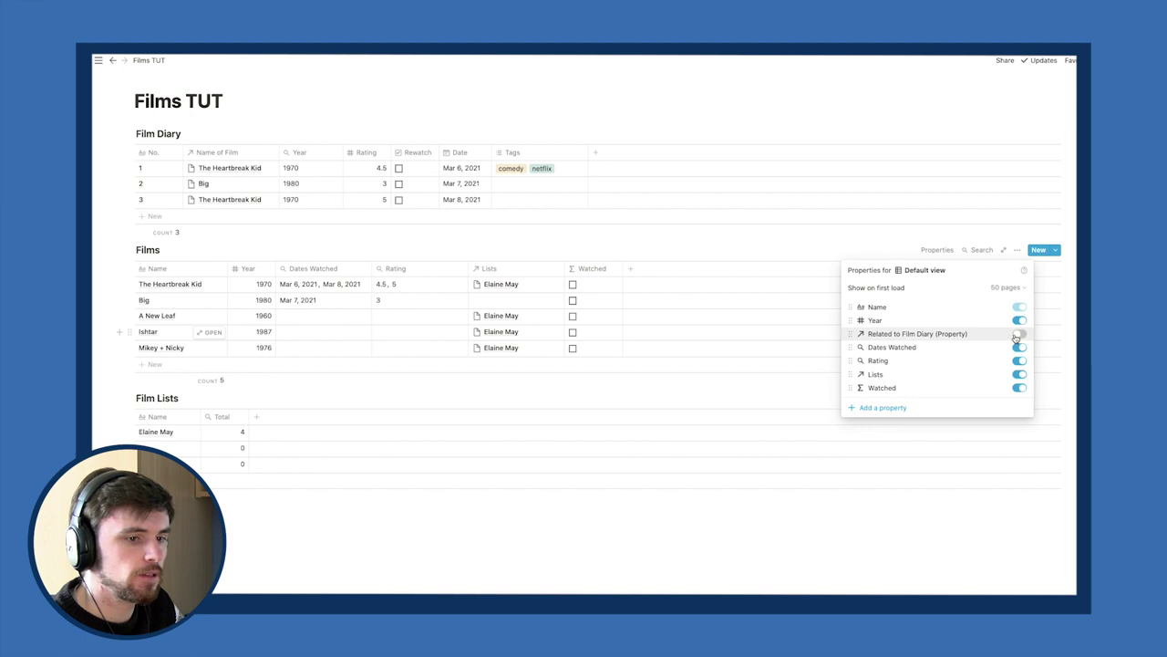
click(420, 270)
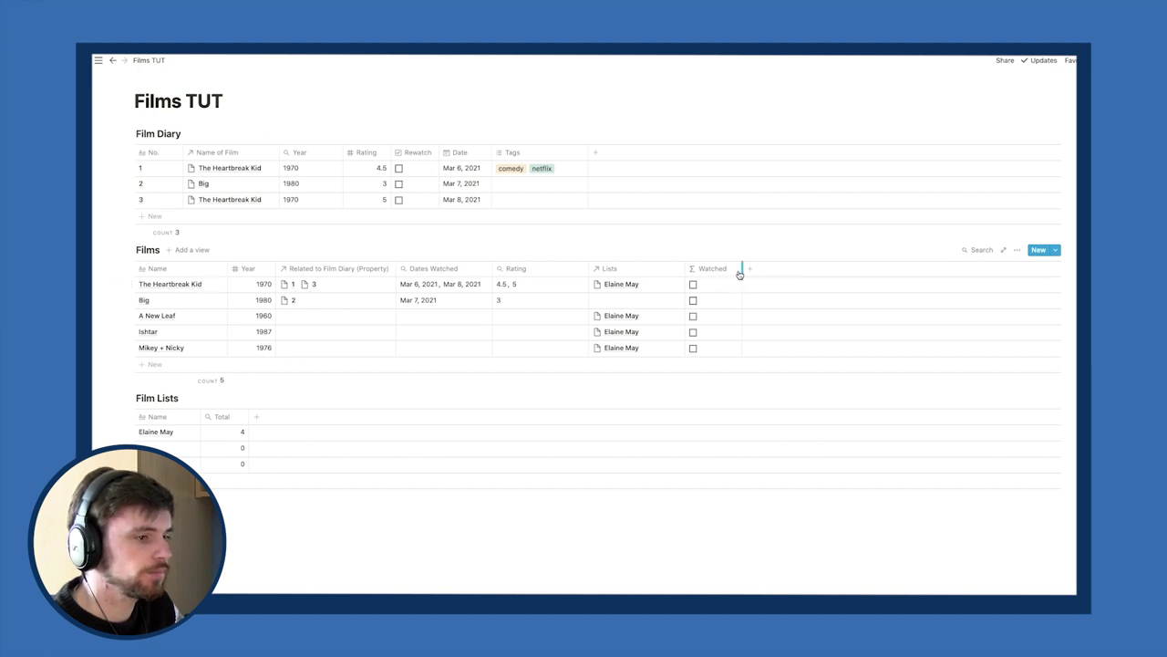
Put if(empty(prop("Related to Film Diary (Property)")) in front of false in the Watched formula as the condition.
click(692, 285)
click(693, 300)
text(if)
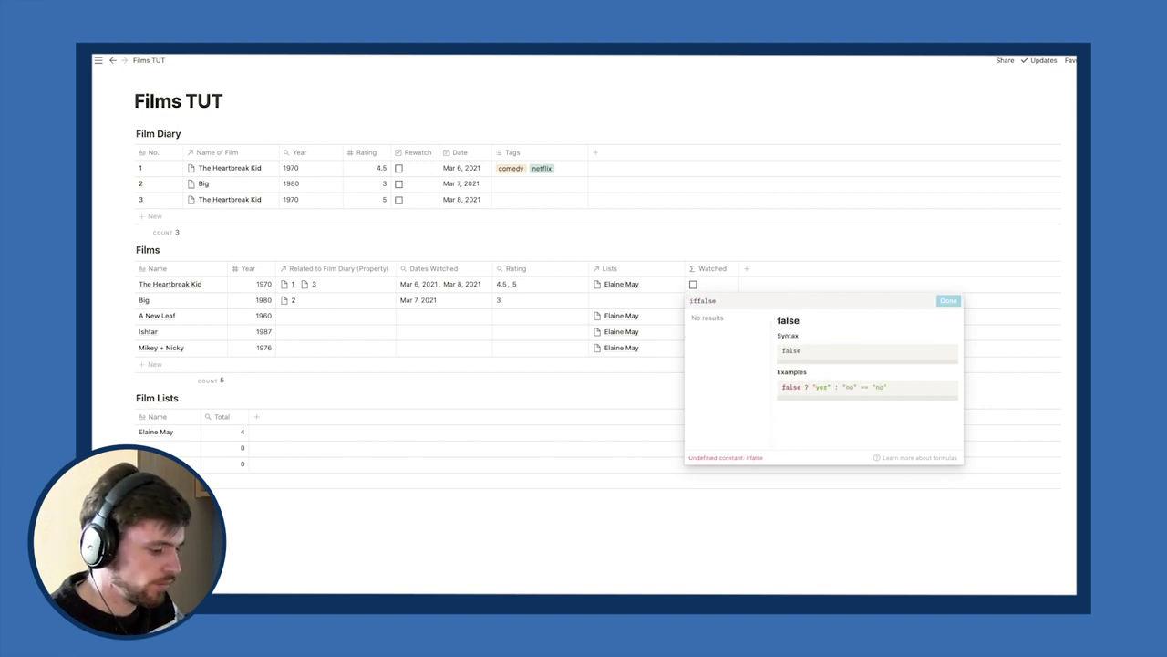
text(()
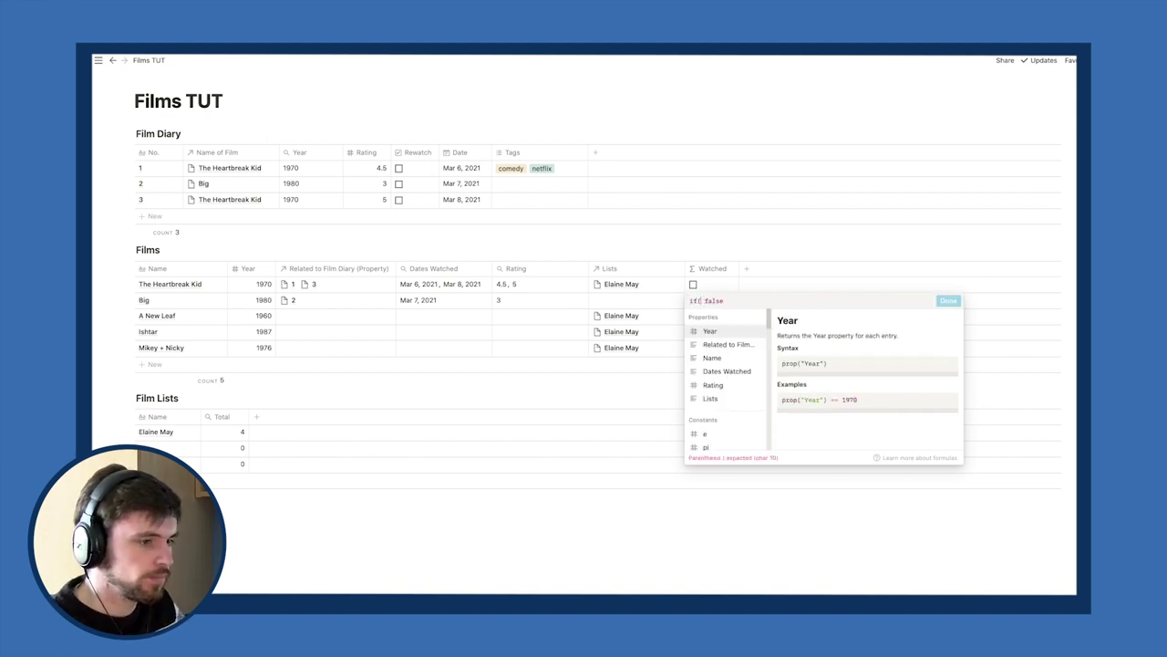
click(728, 345)
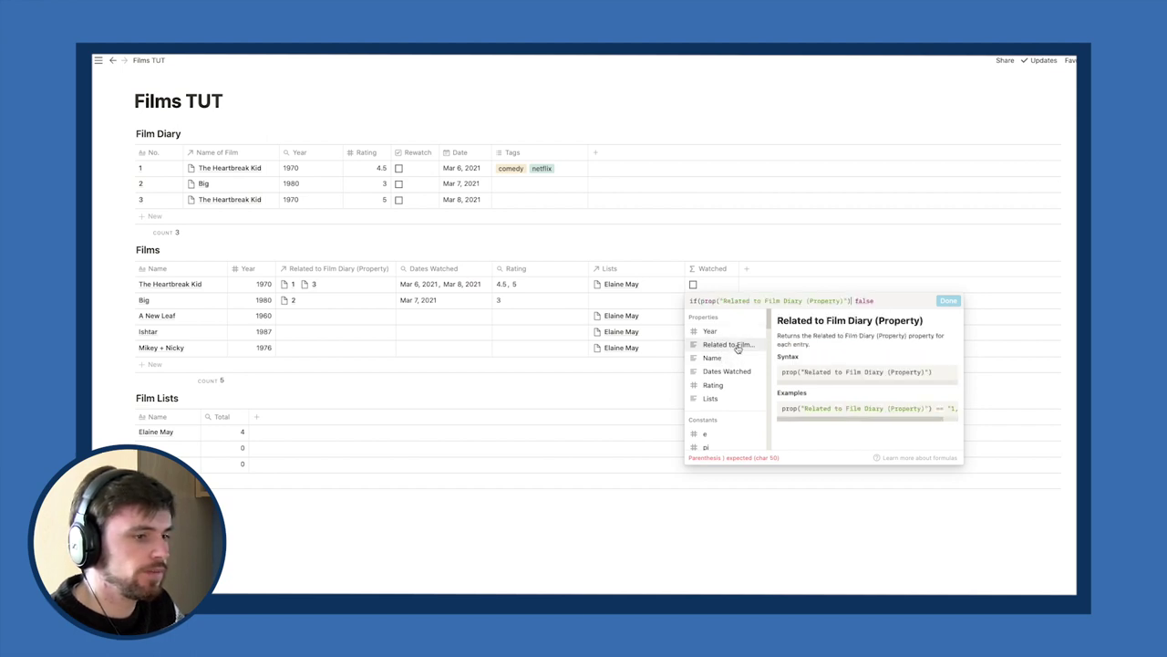
click(719, 301)
text(empty)
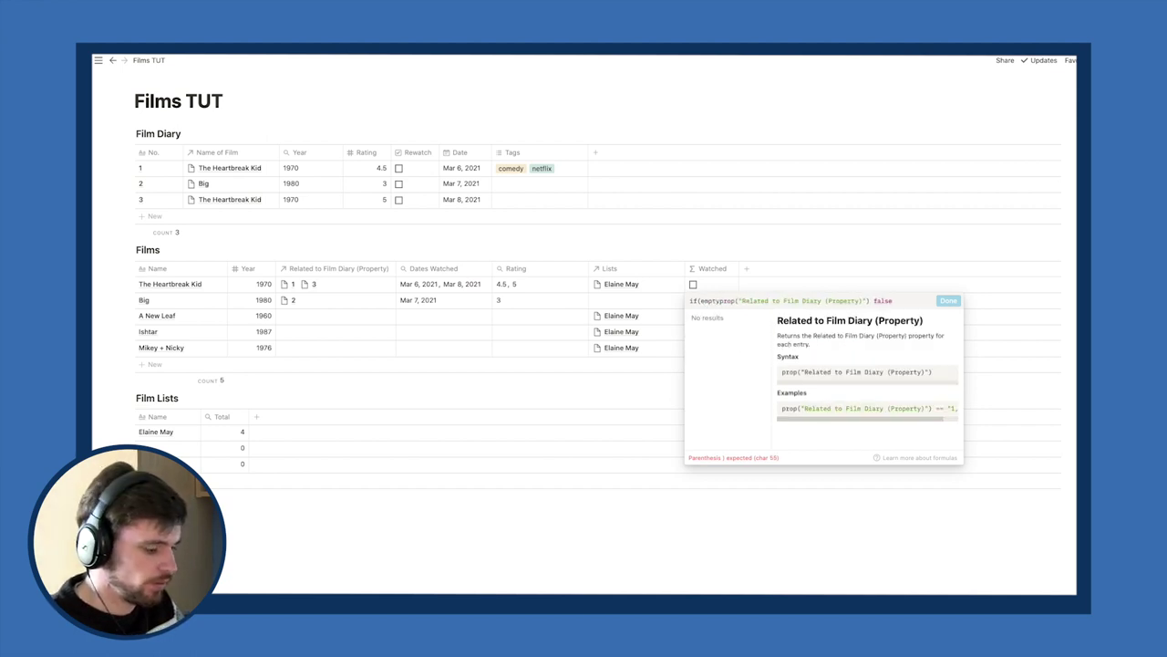
text(()
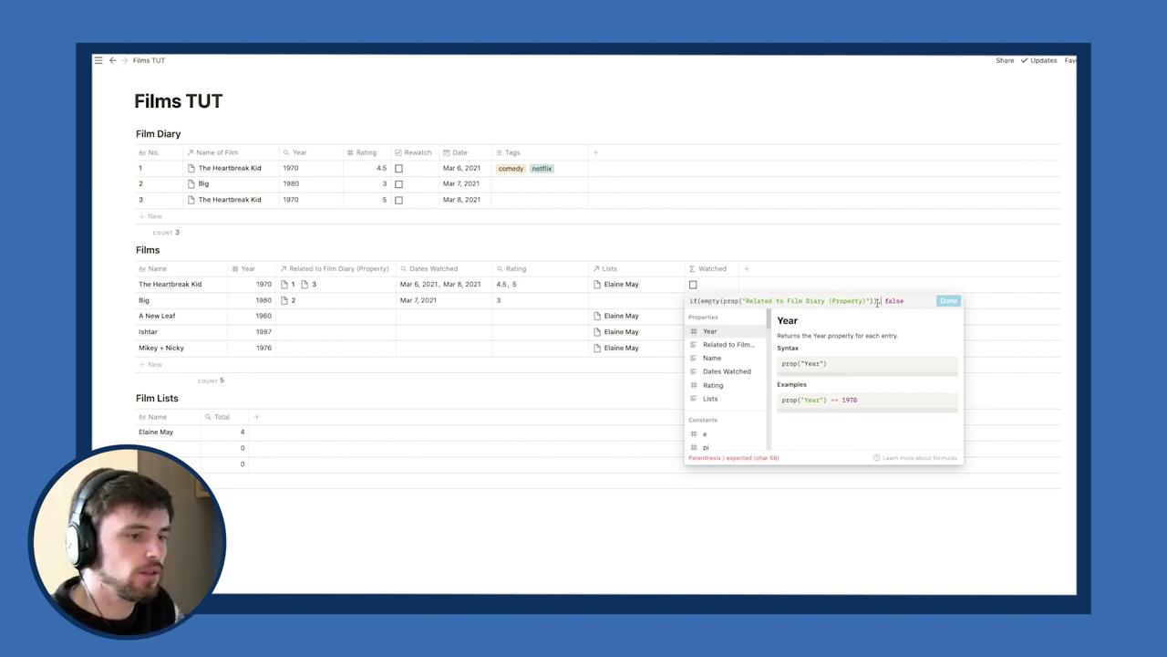
Complete the Watched formula so it returns false for an empty relation and true otherwise, and apply it.
text(,)
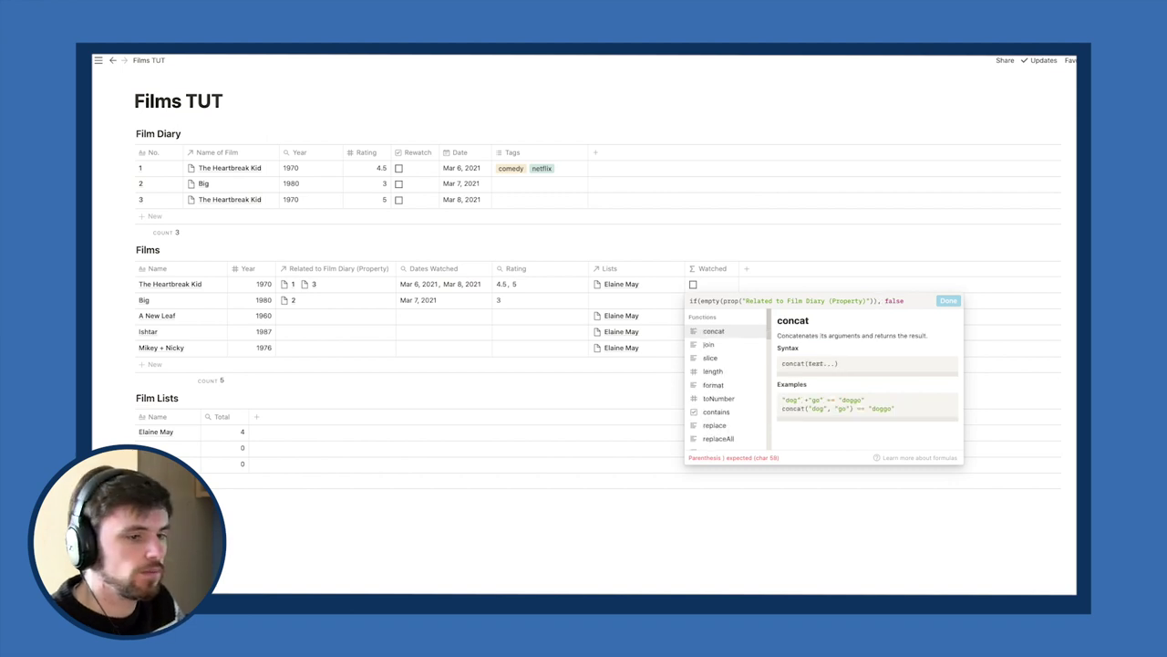
click(893, 300)
text(false)
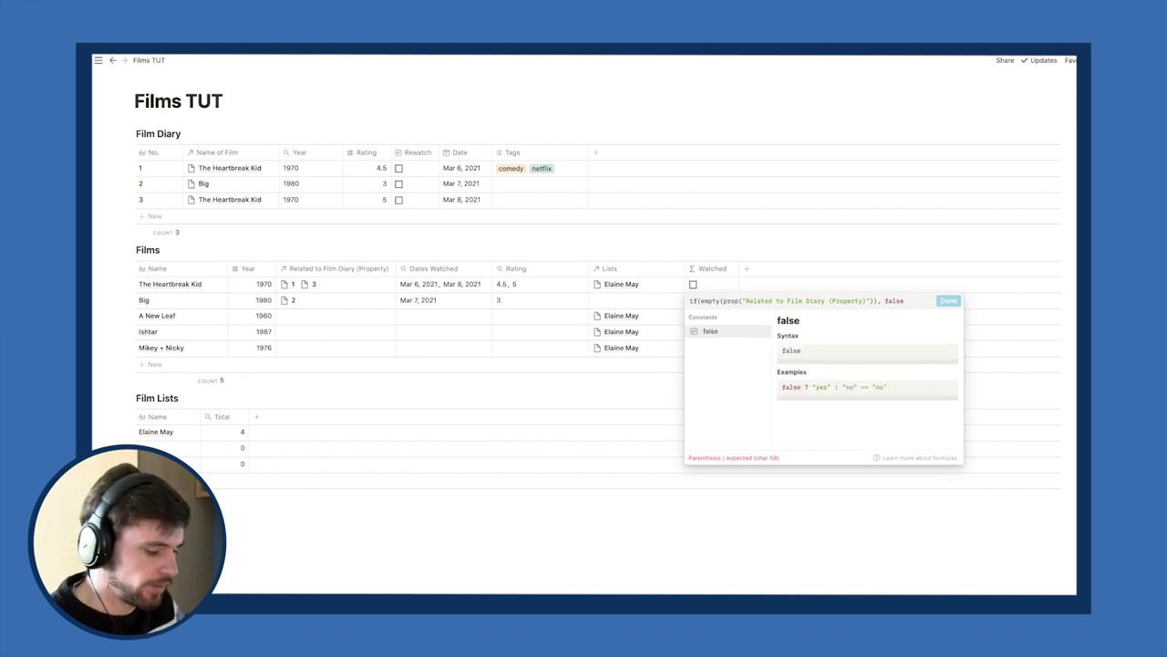
text(, tru)
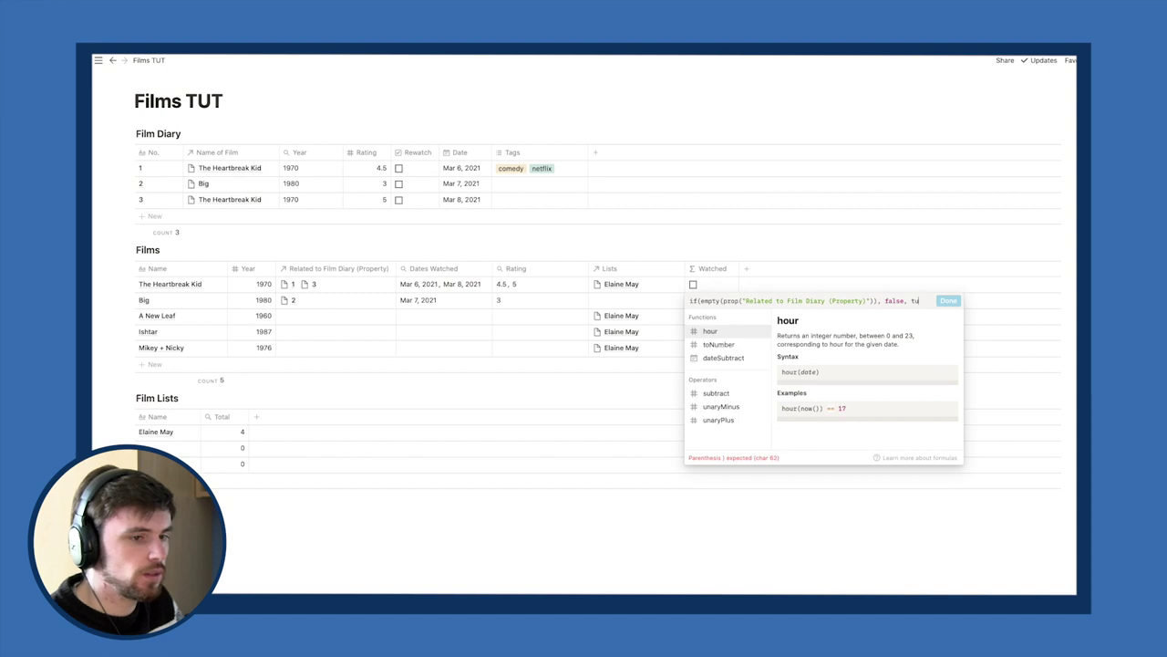
text(e))
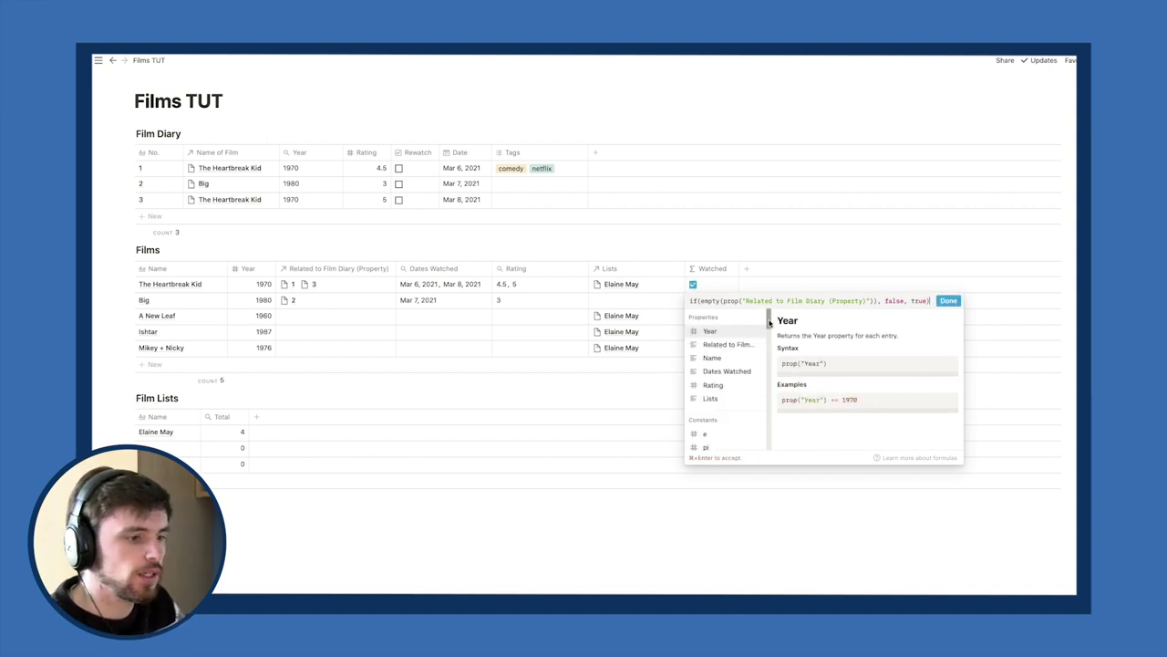
scroll(769, 325, down, 5)
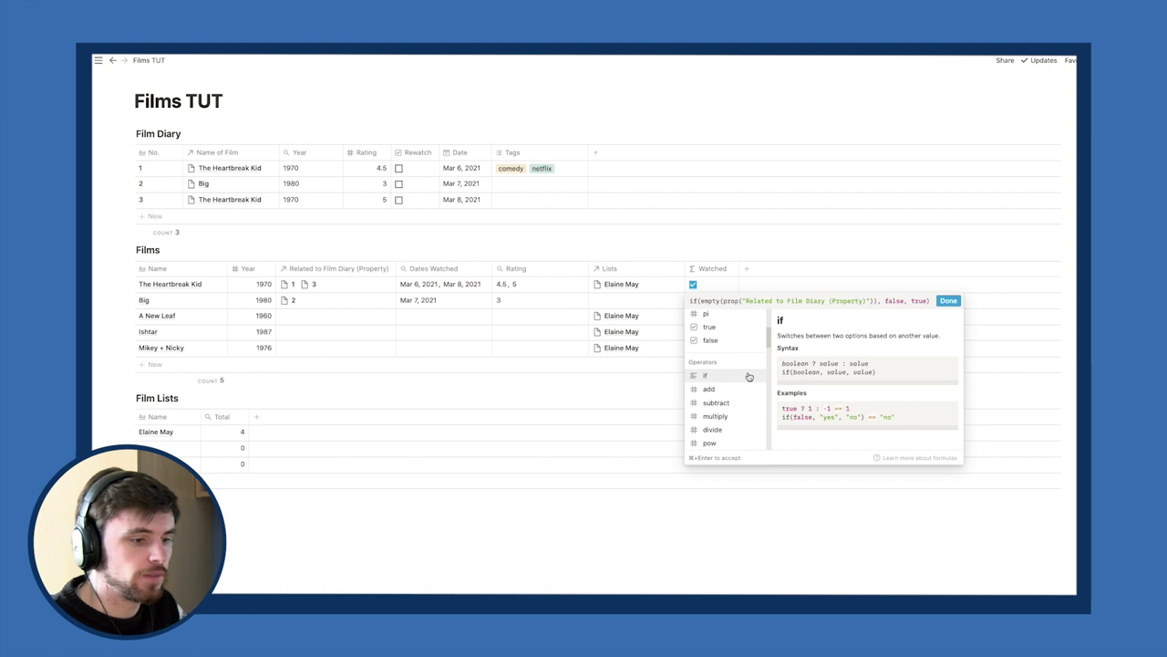
click(948, 300)
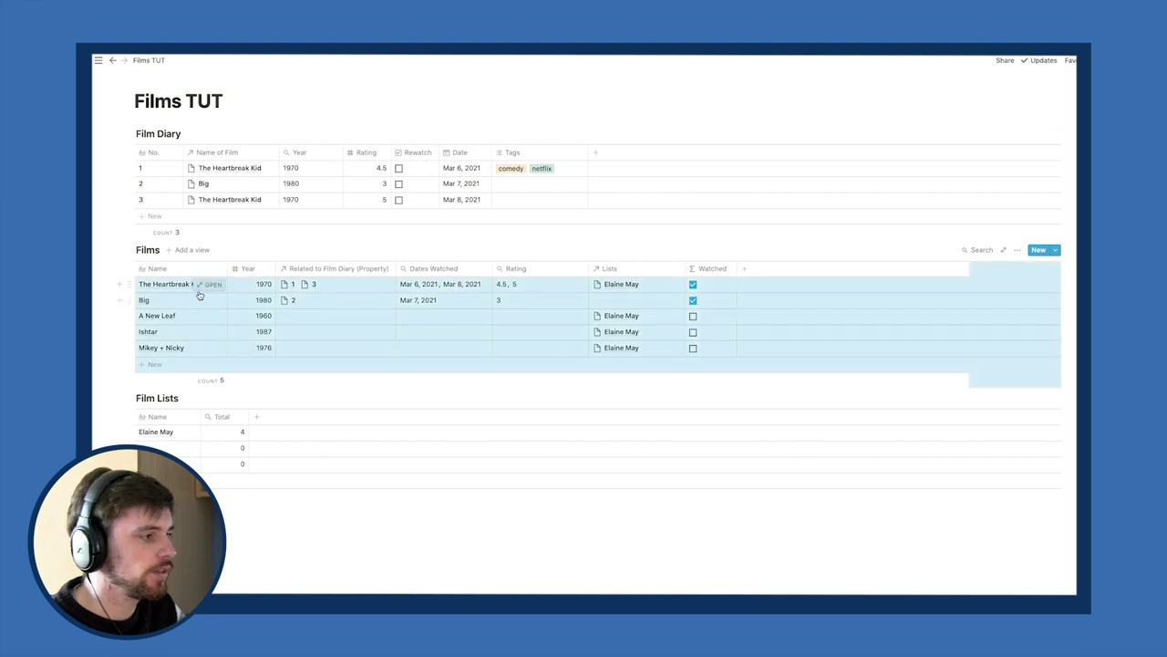
Move the Watched column of the Films table directly after the Name column.
mouse_move(95, 346)
click(95, 379)
scroll(246, 263, down, 1)
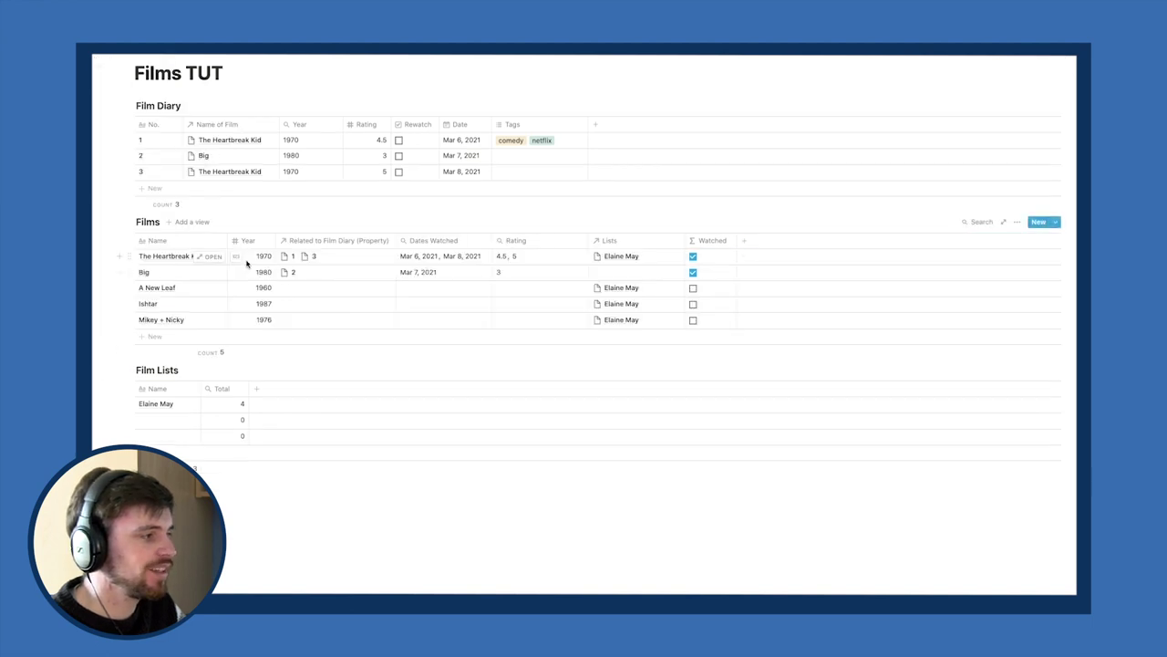
drag(712, 240, 273, 243)
click(208, 321)
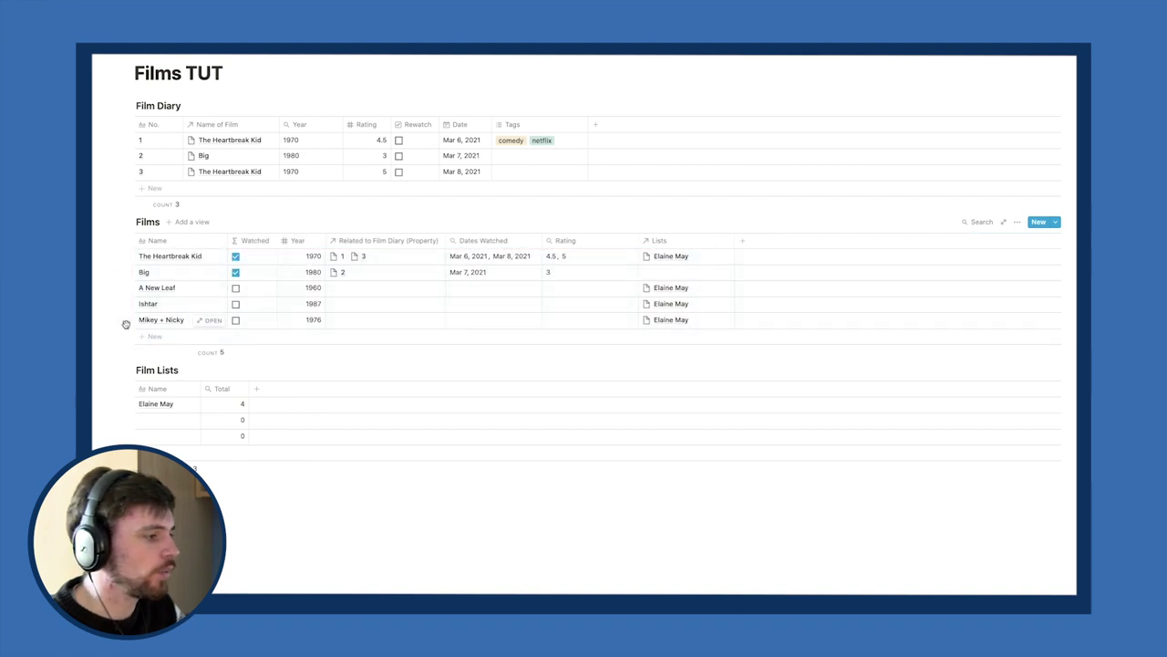
Add a rollup column named Watched after the Total column in the Film Lists table.
click(257, 392)
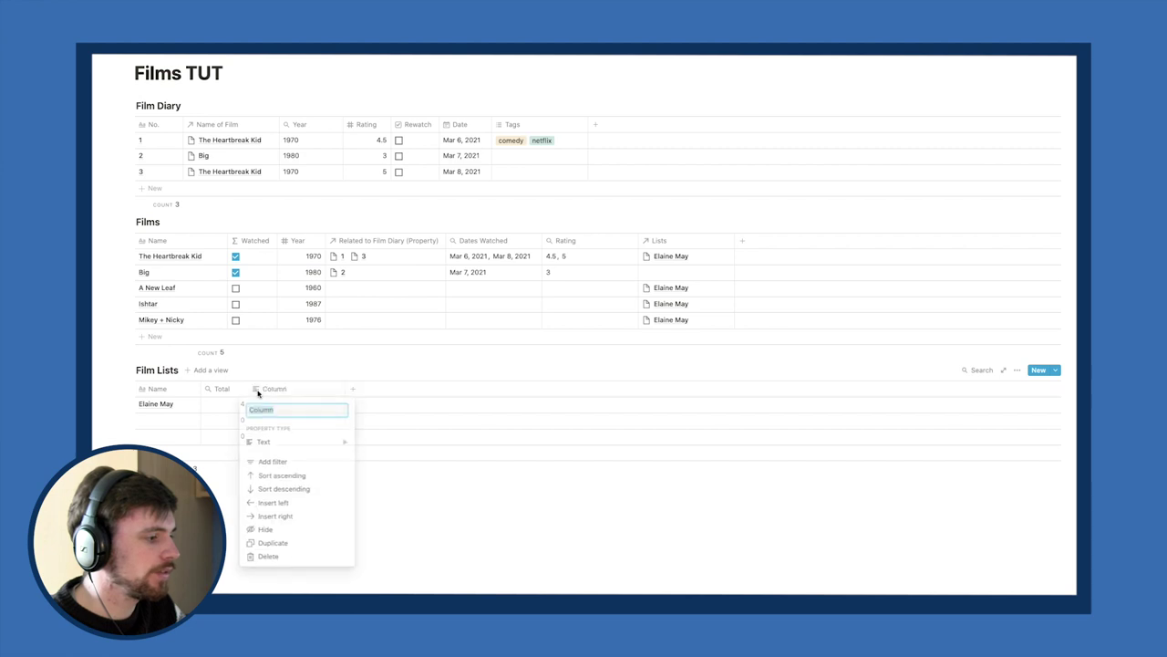
mouse_move(295, 442)
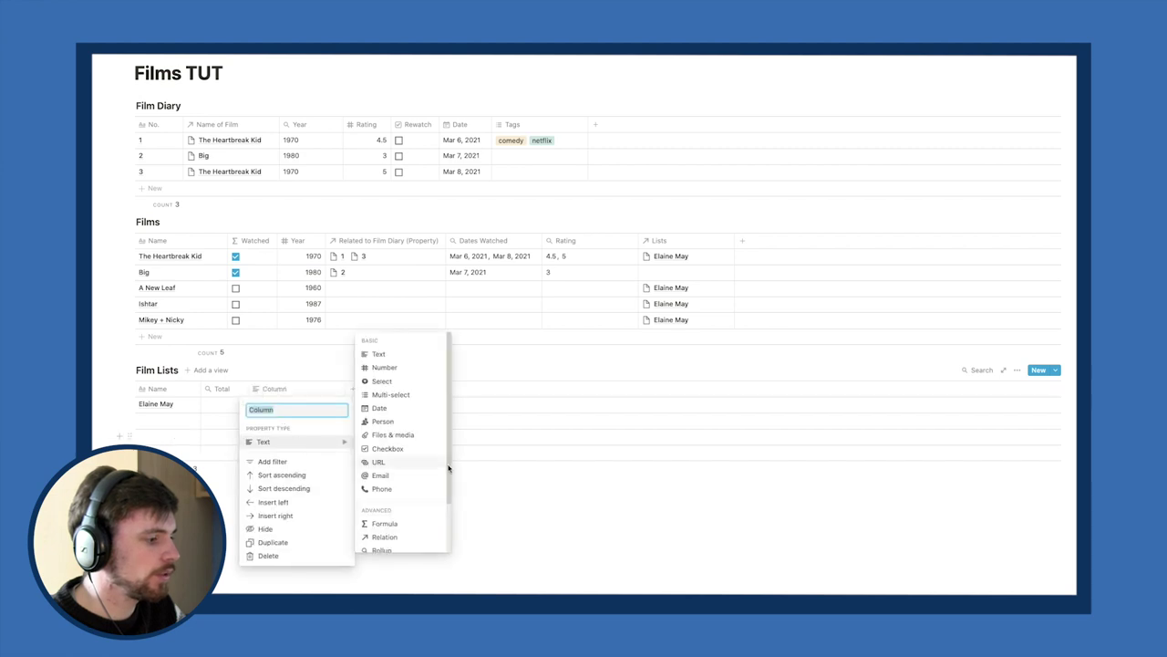
click(382, 548)
click(296, 390)
text(Watched)
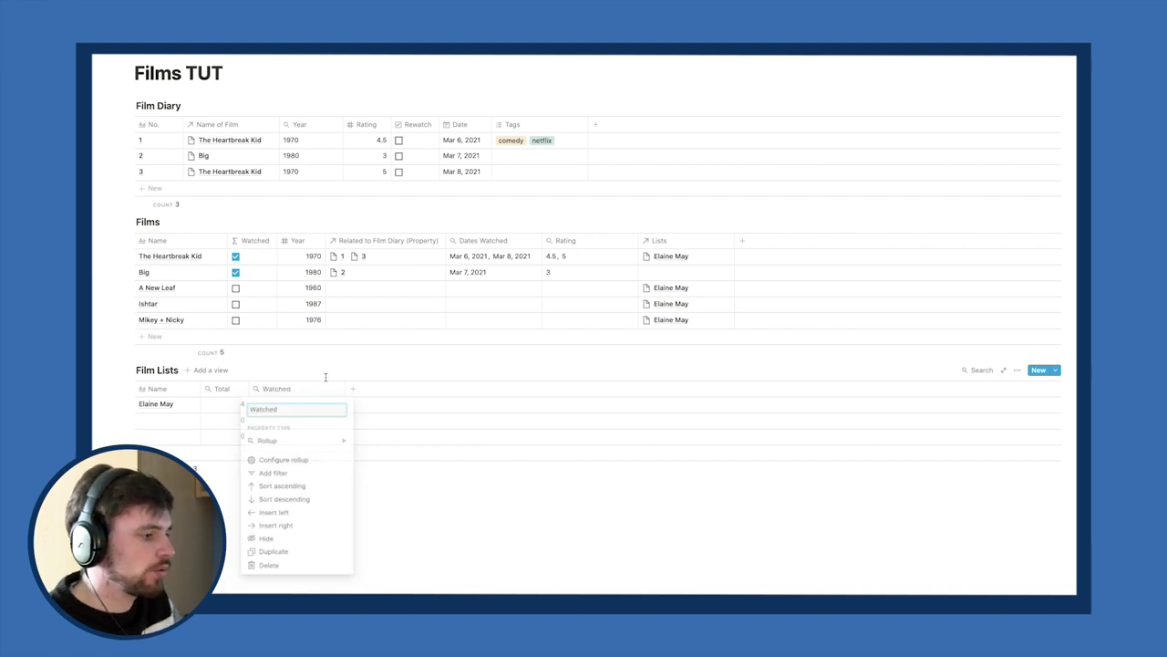
key(Return)
Configure the Film Lists Watched rollup to count Checked values of the Watched property through the Related to Films (Column) relation.
click(304, 411)
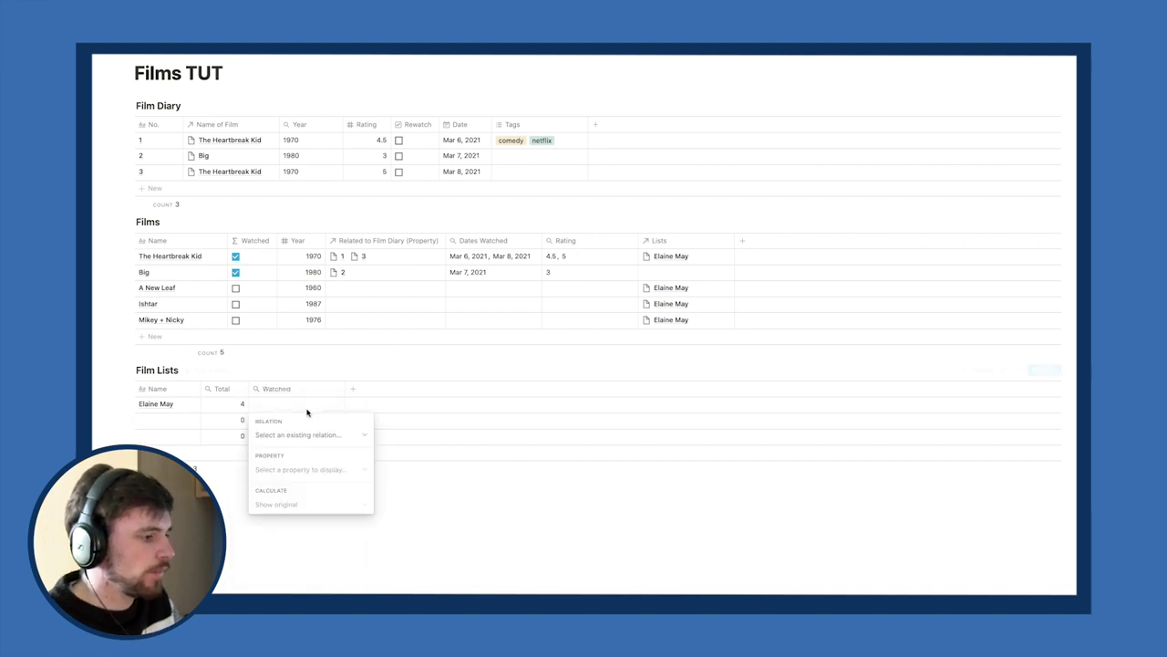
click(299, 435)
click(309, 477)
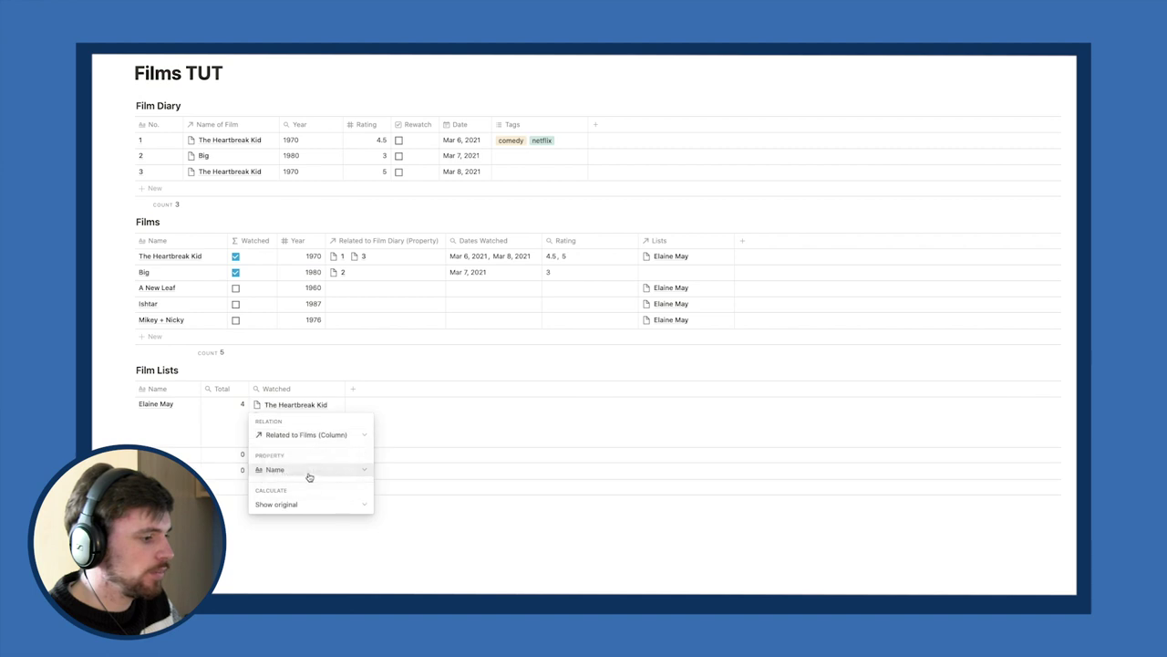
click(304, 470)
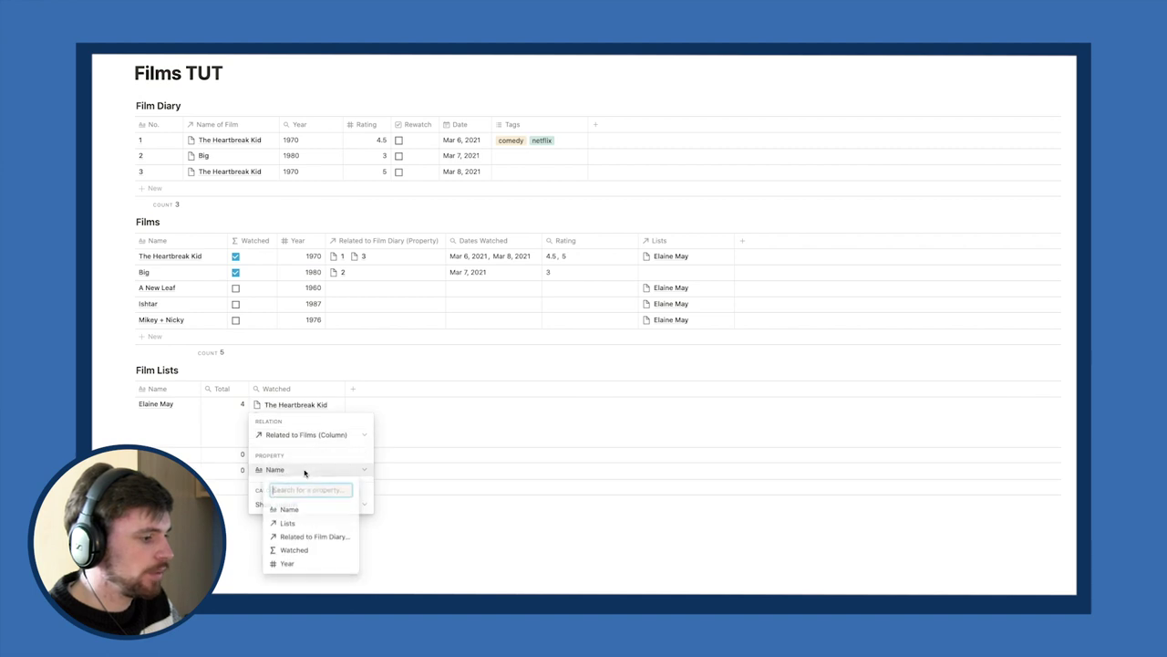
click(305, 553)
click(313, 505)
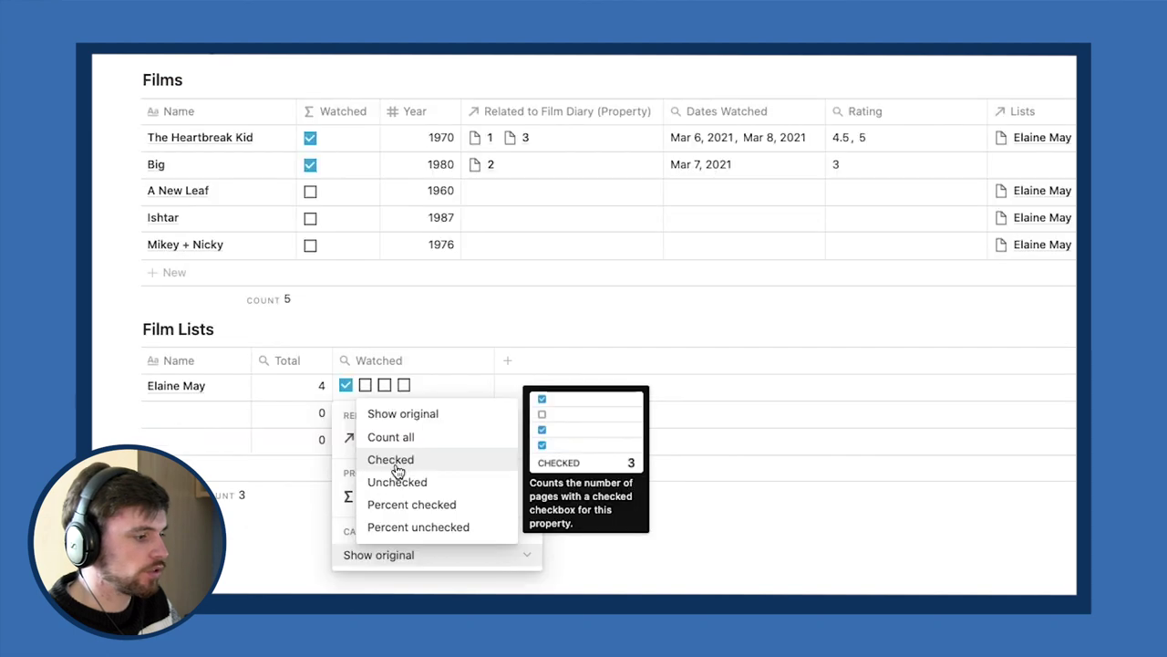
click(397, 469)
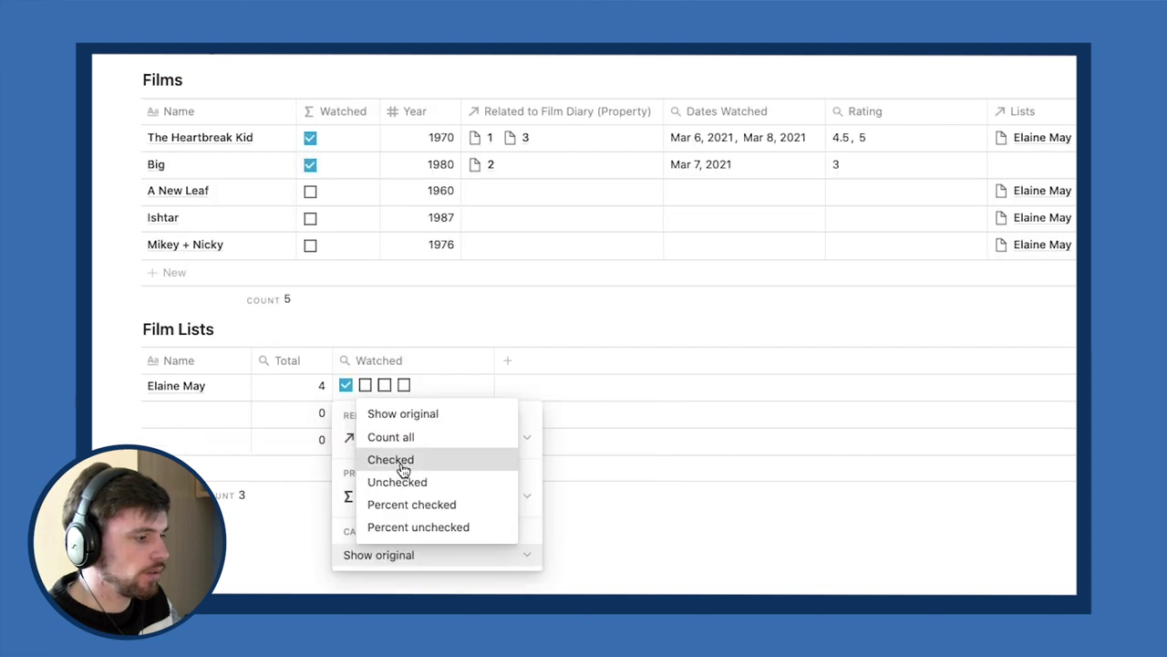
key(Escape)
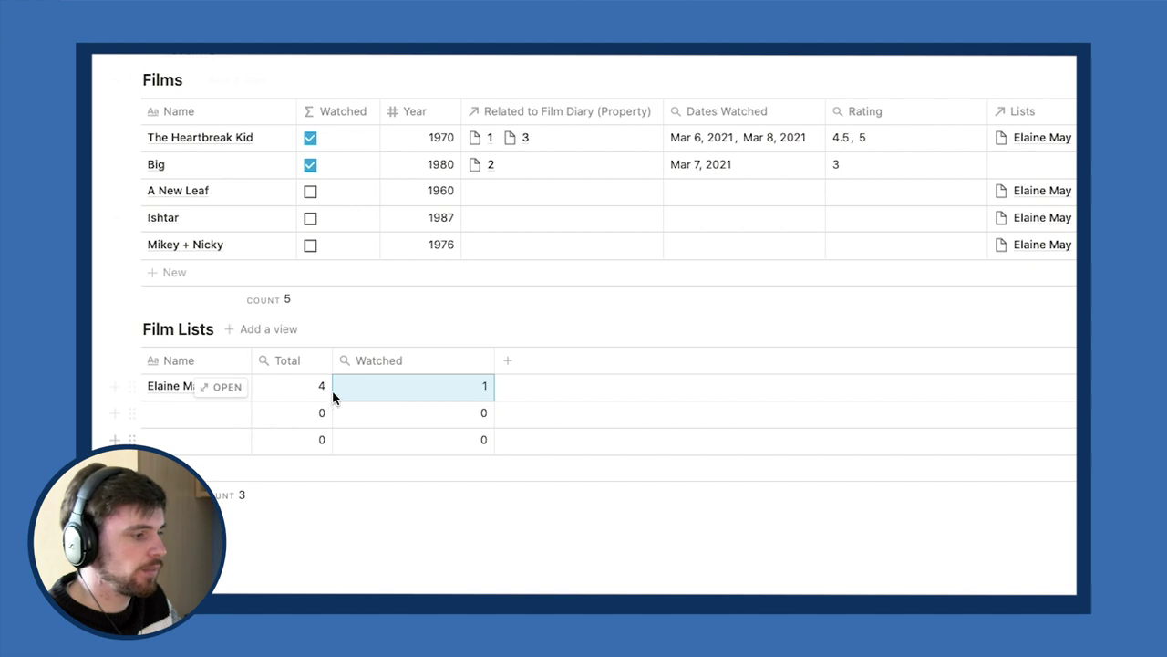
Narrow the Watched column of the Film Lists table and place it before the Total column.
click(492, 365)
drag(492, 361, 331, 364)
Add a formula column to the Film Lists table that subtracts Watched from Total, and apply it.
click(434, 361)
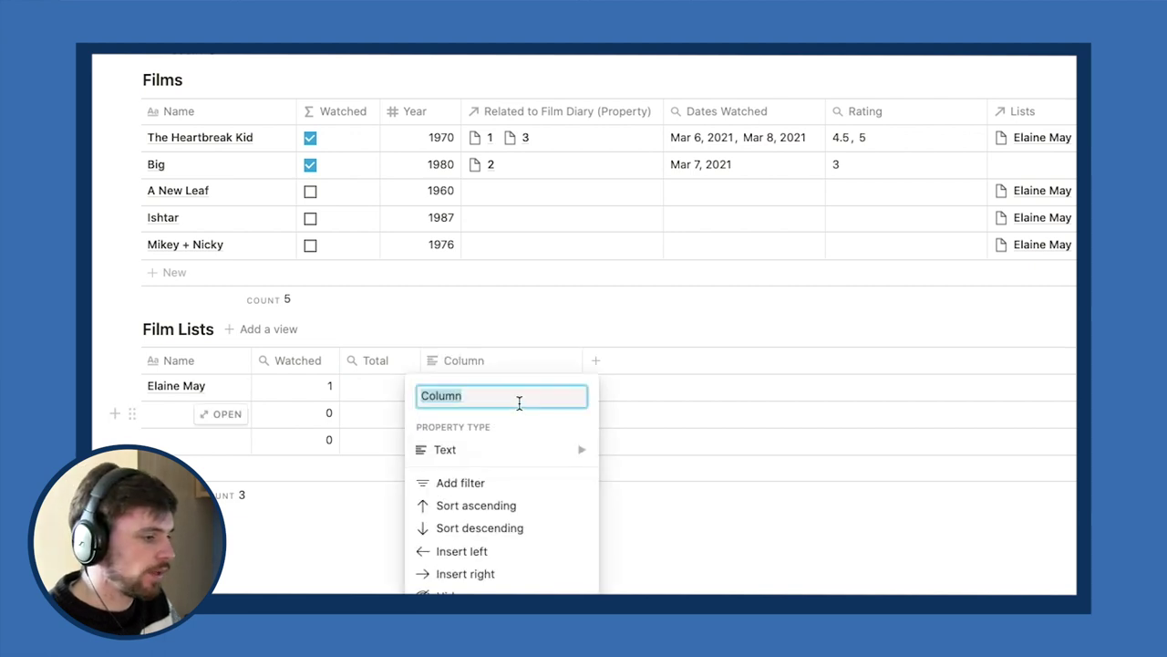
mouse_move(534, 450)
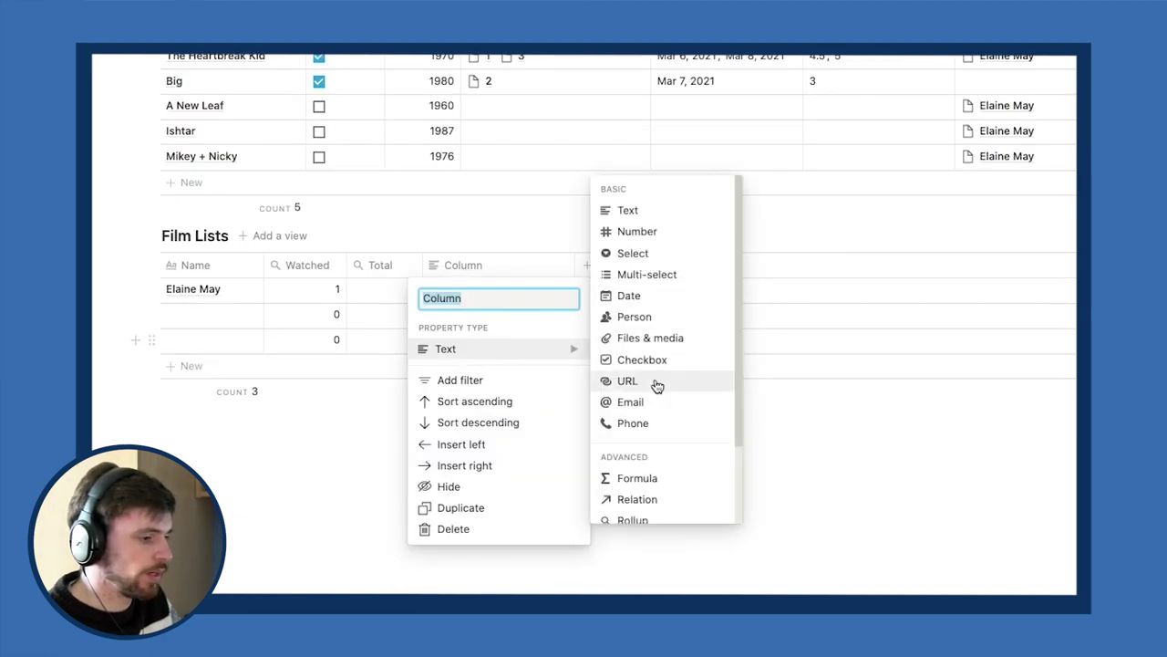
click(647, 476)
click(490, 294)
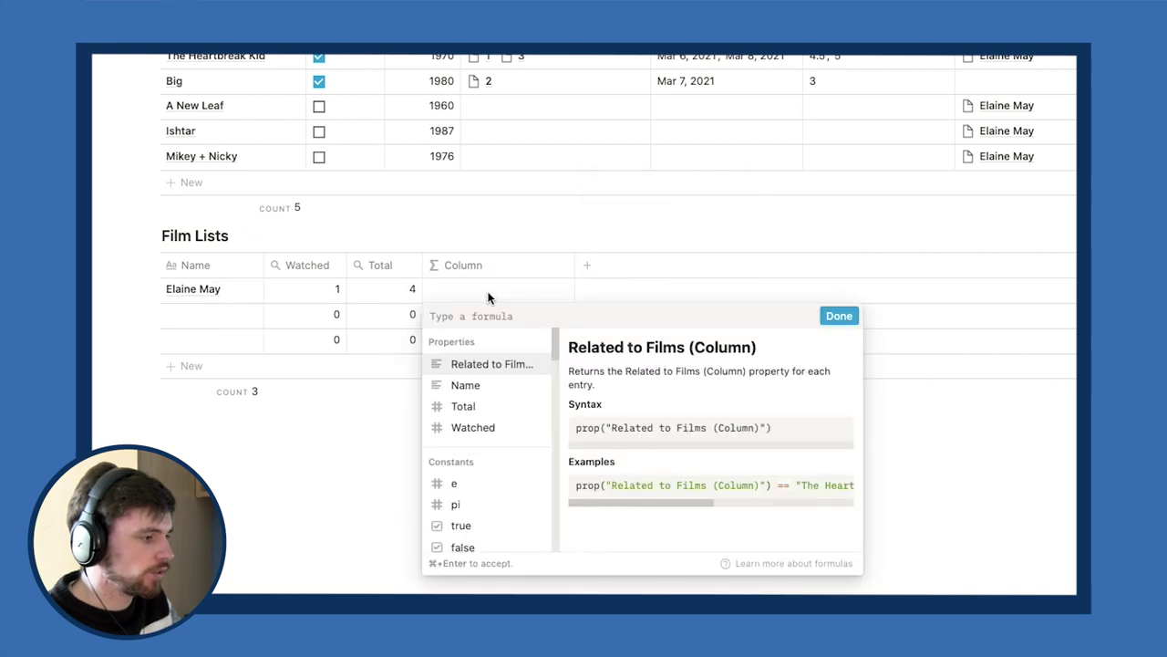
click(493, 406)
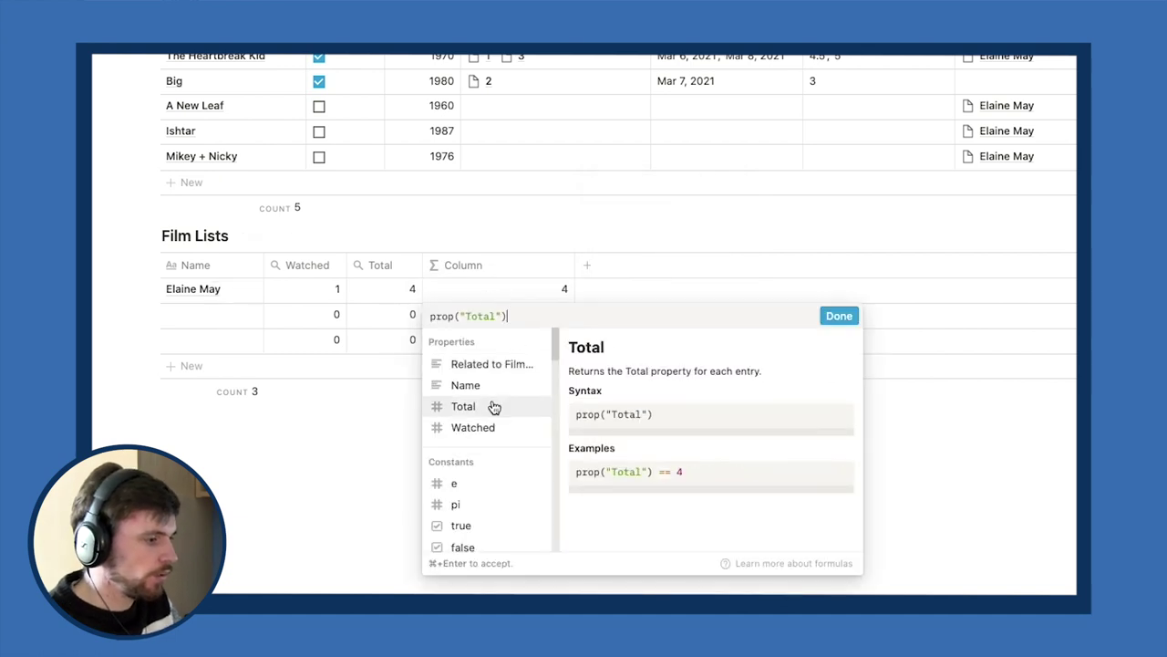
text(-)
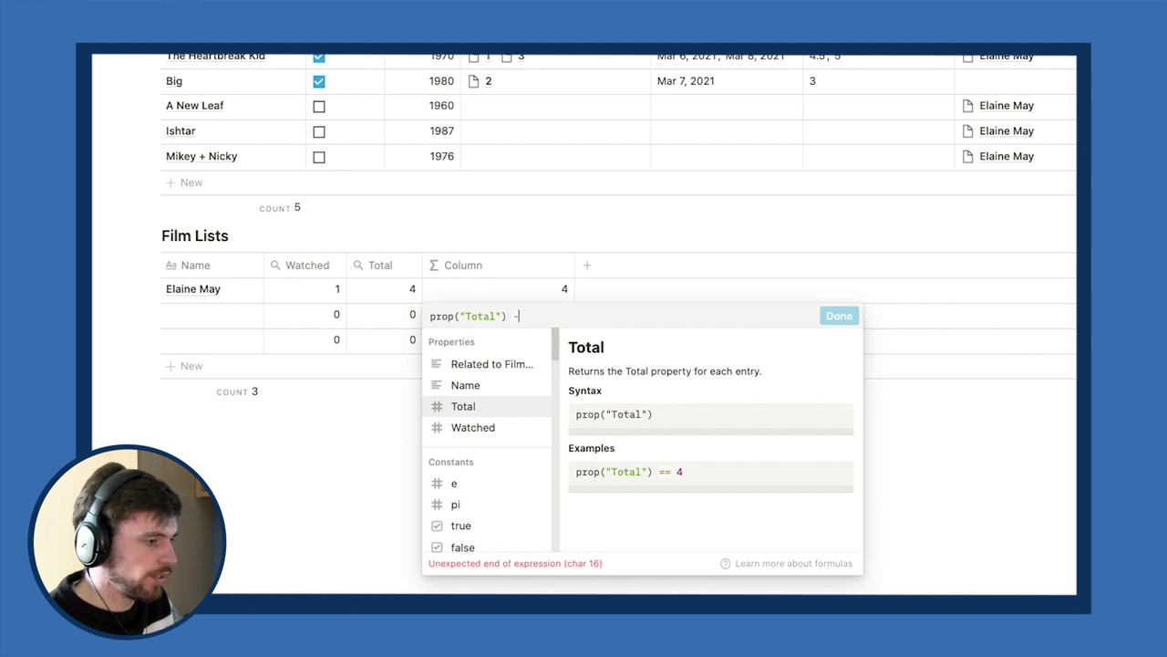
click(478, 428)
click(839, 316)
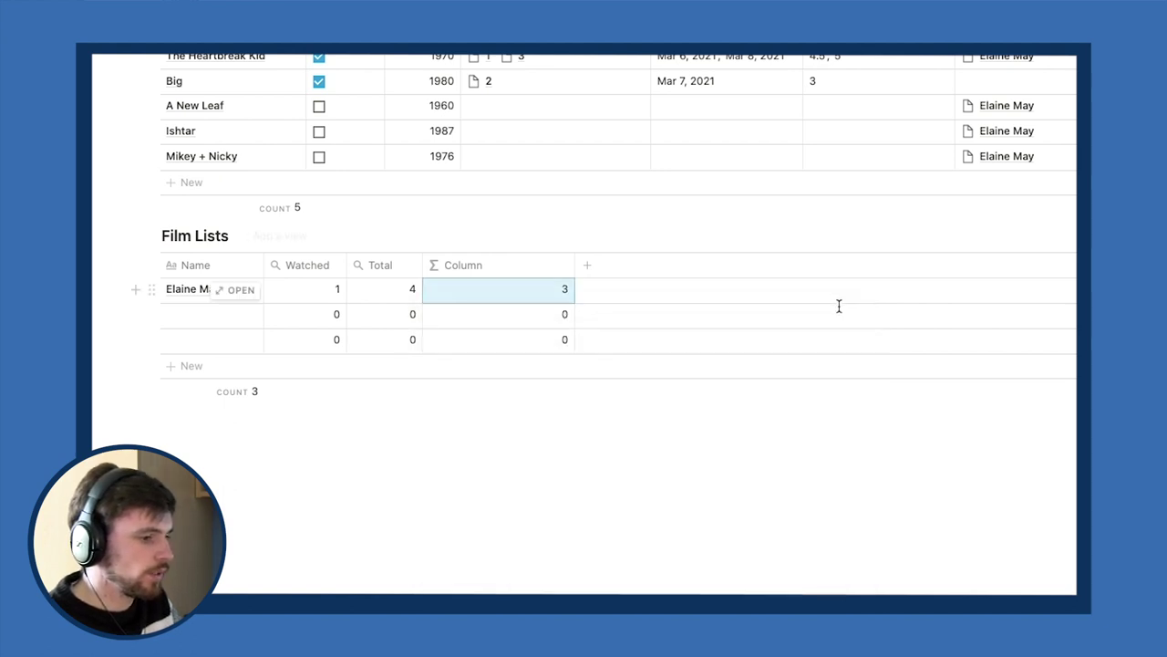
Place the new formula column directly after Name in Film Lists and rename it Left to Watch, narrowed to fit its title.
drag(463, 262, 323, 268)
click(318, 262)
text(Left to Watch)
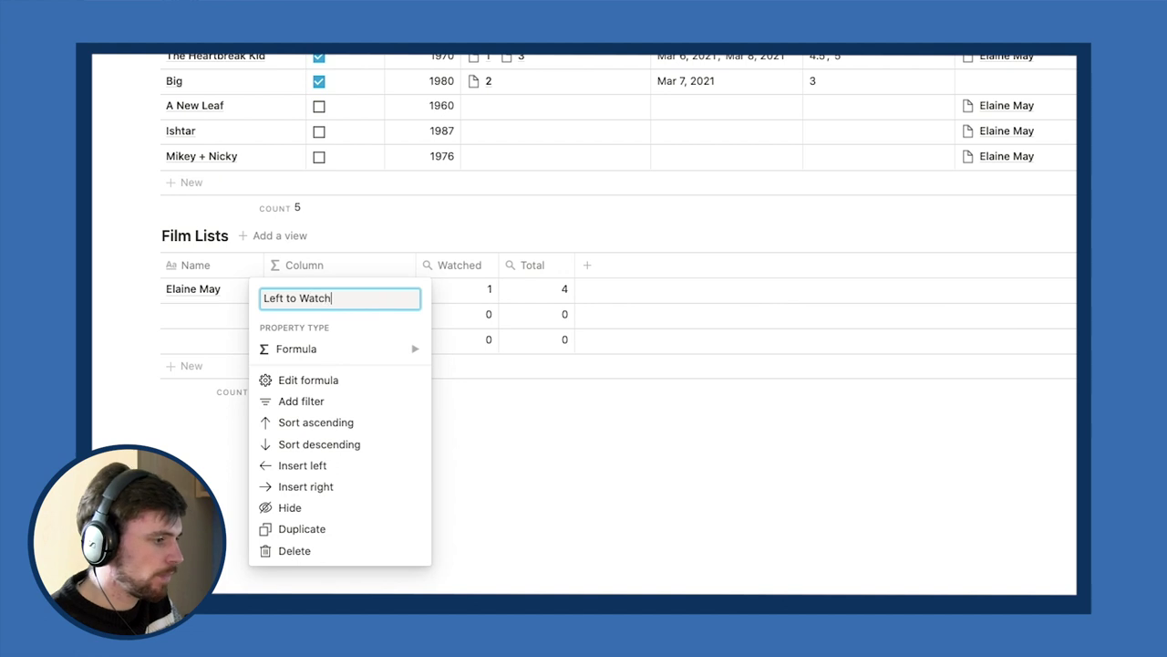
click(466, 229)
drag(414, 266, 366, 266)
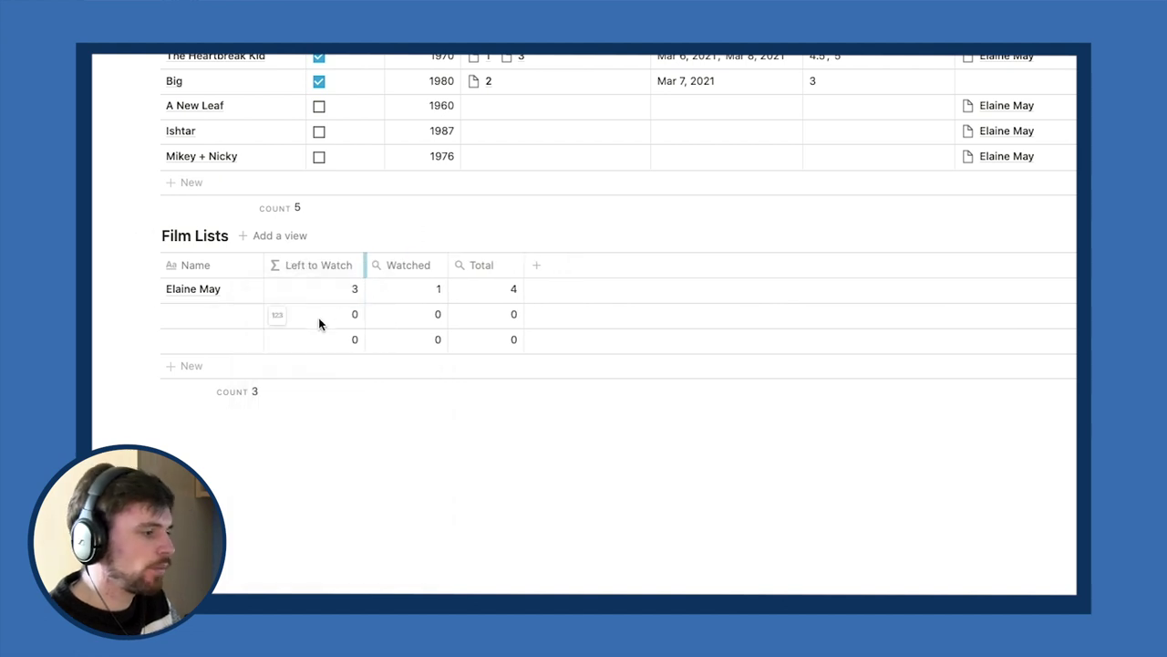
Change the Left to Watch formula to format(prop("Total") - prop("Watched")) + " to watch" and apply it.
click(342, 287)
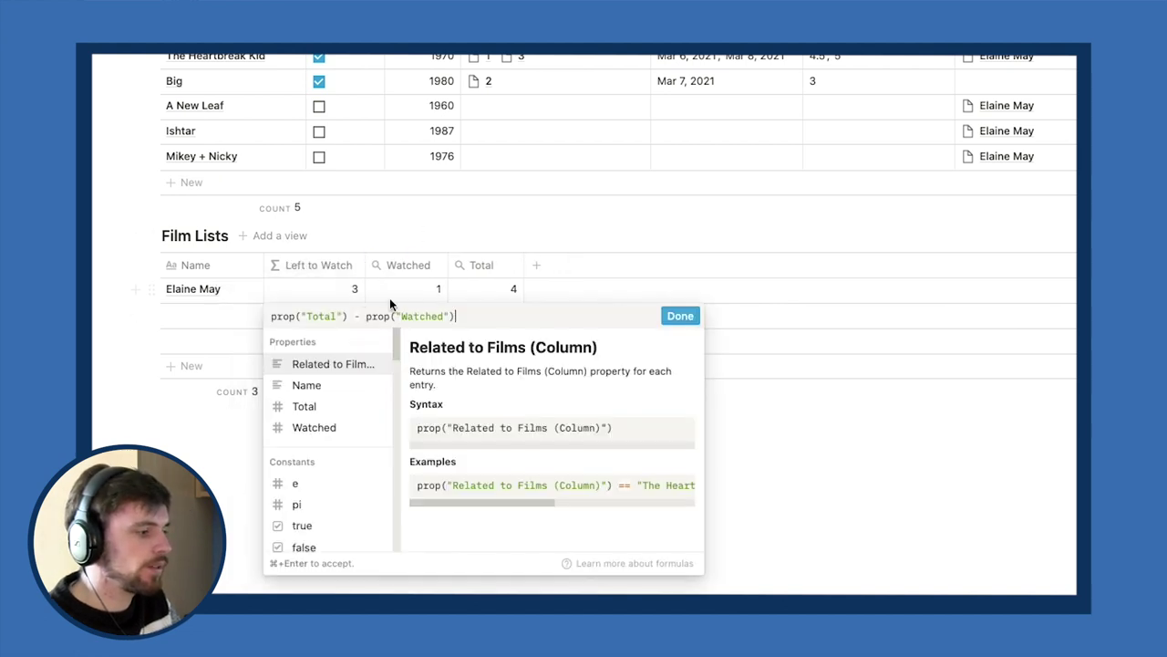
click(271, 316)
text(format)
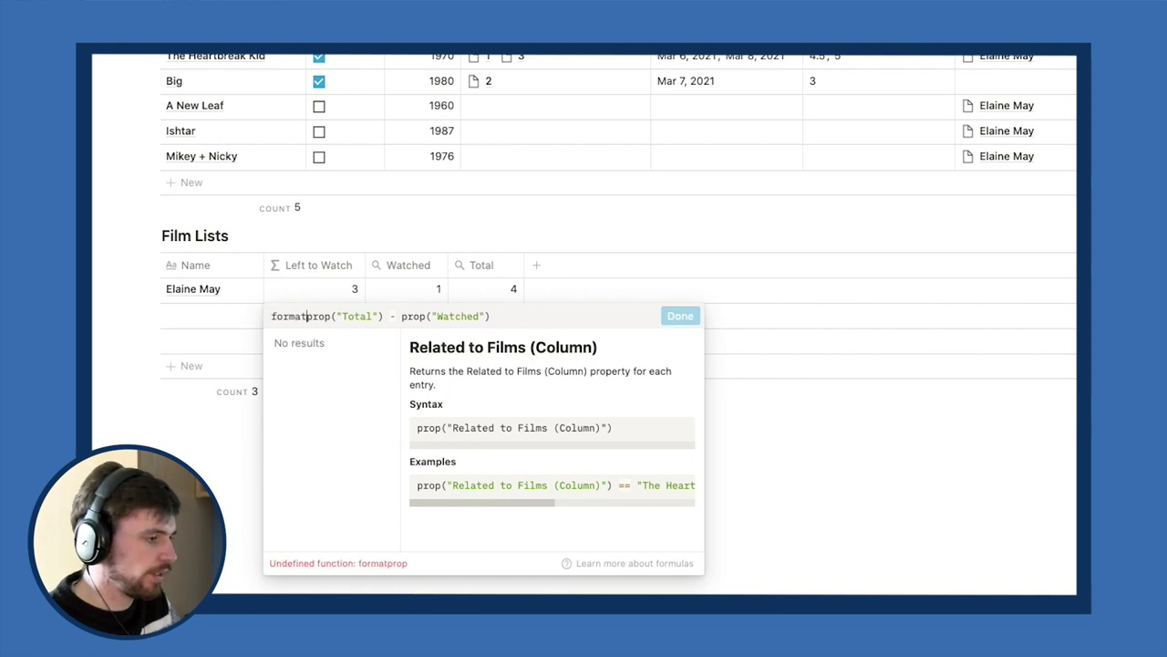
text(()
click(529, 316)
text() +)
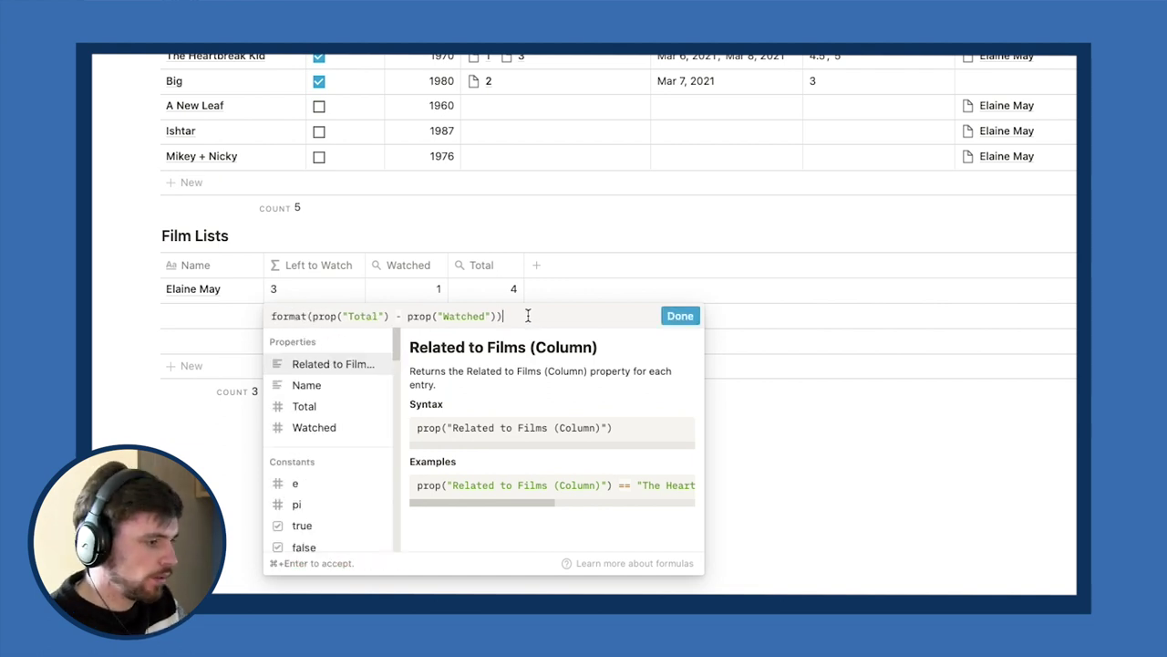
text( "to )
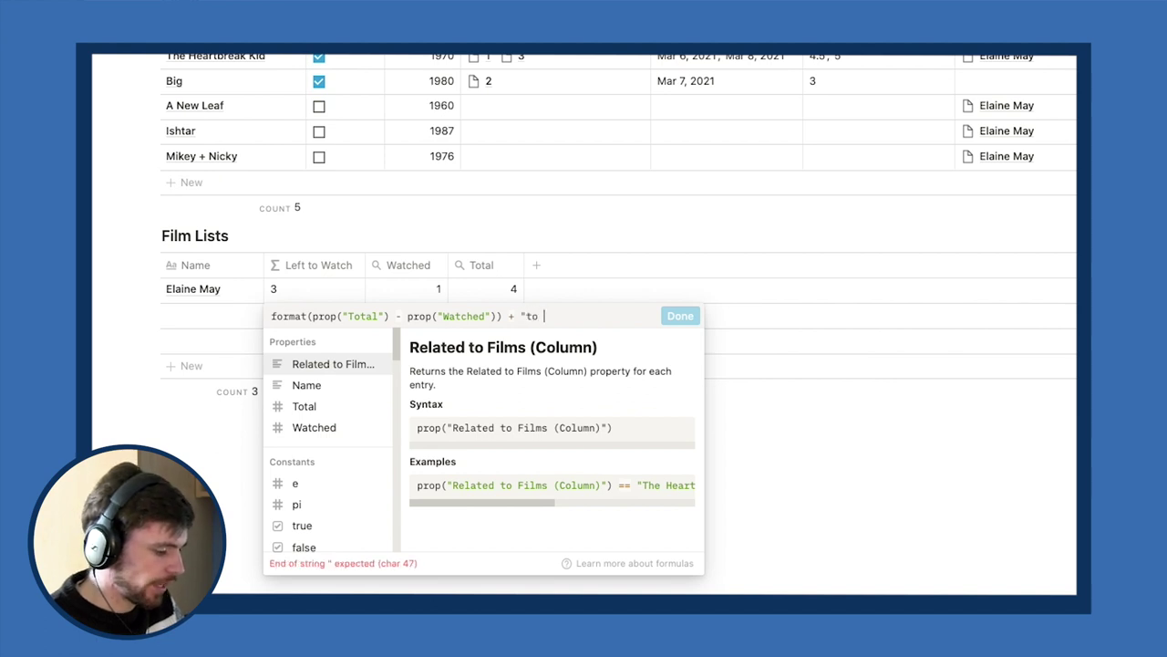
text(watch")
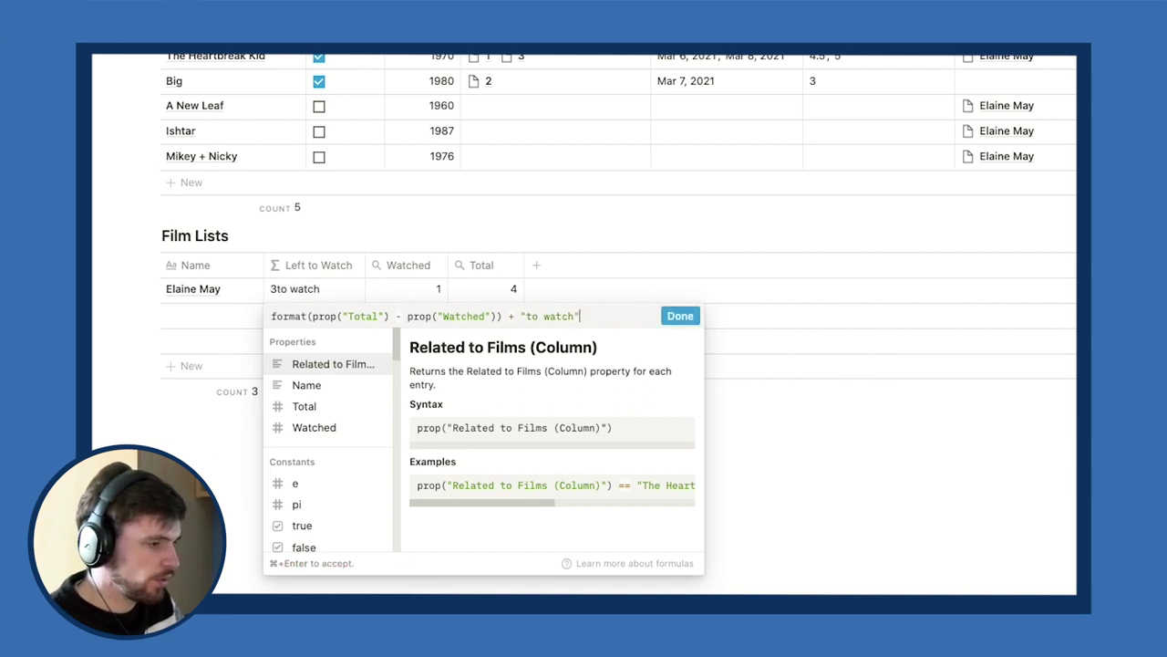
click(524, 315)
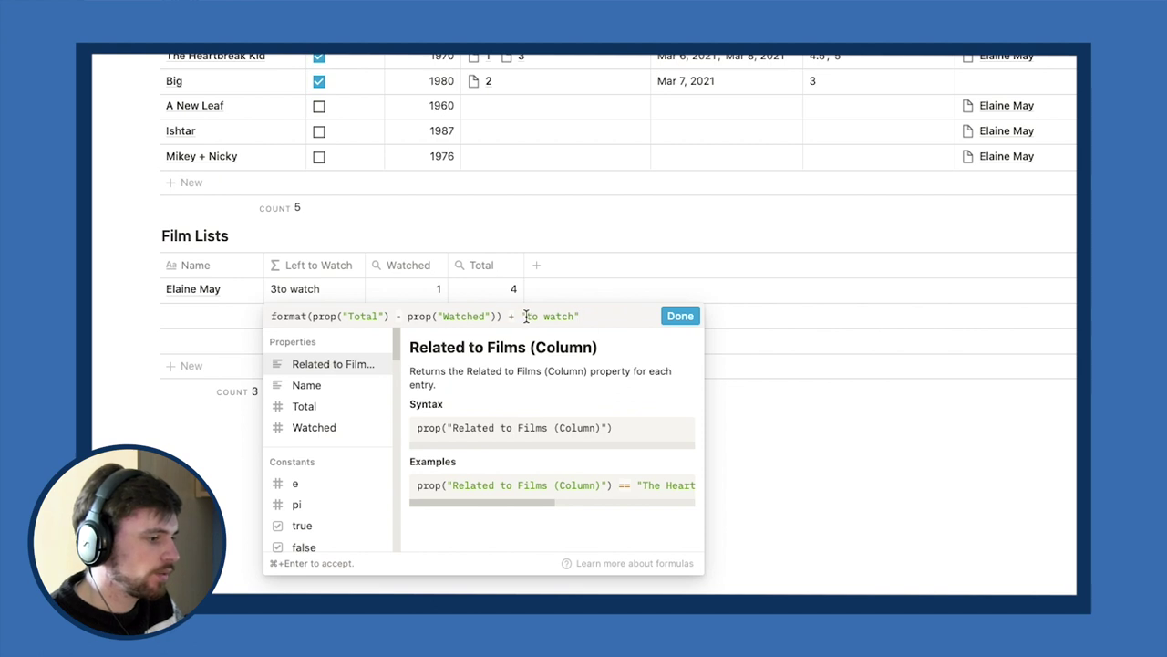
click(686, 319)
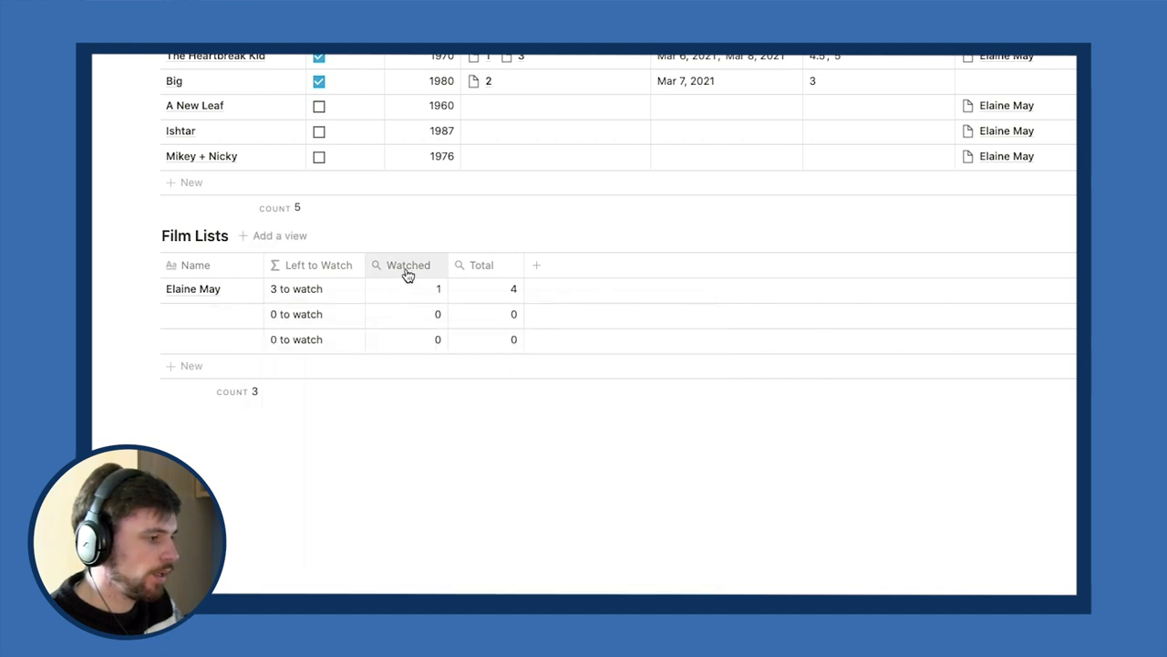
Hide the Watched and Total columns of the Film Lists table and delete its two empty rows.
click(407, 268)
click(352, 507)
click(401, 266)
click(352, 507)
drag(115, 318, 224, 338)
key(Delete)
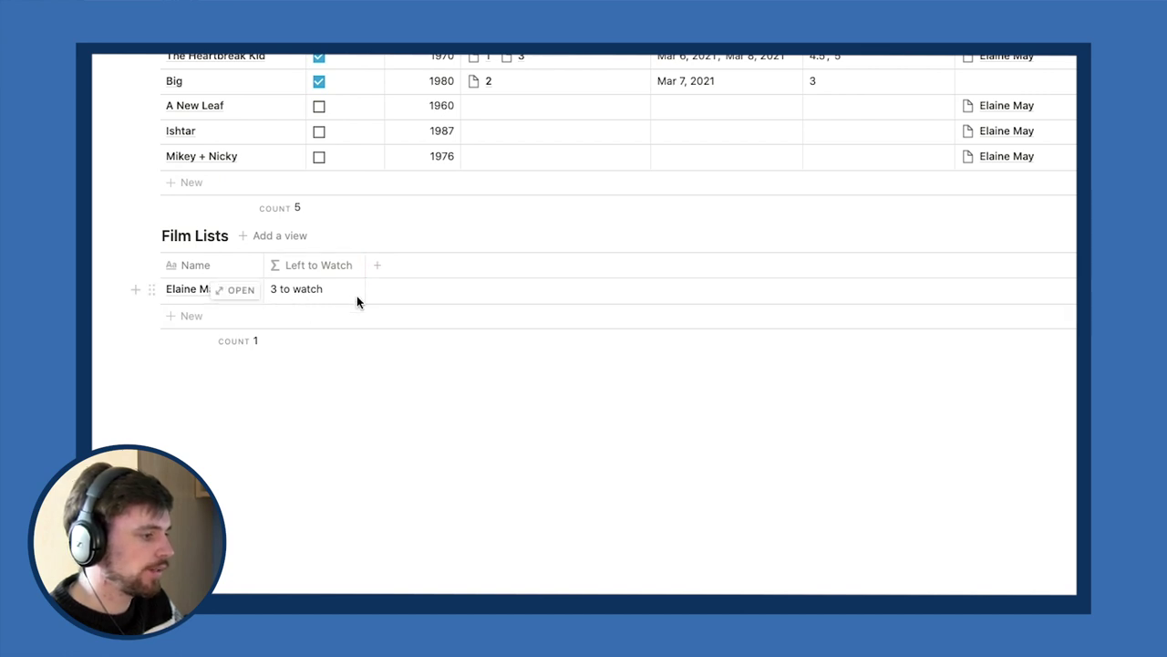
Add a new entry named Penny Marshall to the Film Lists table.
click(208, 318)
text(Penn)
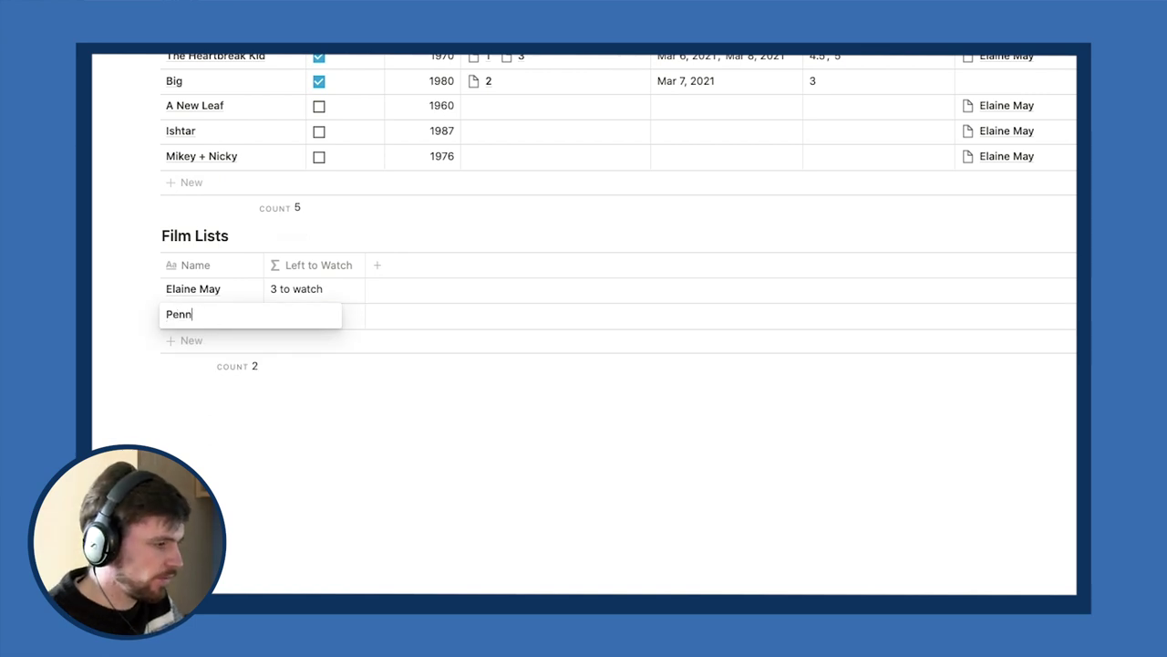
text(y Marshall)
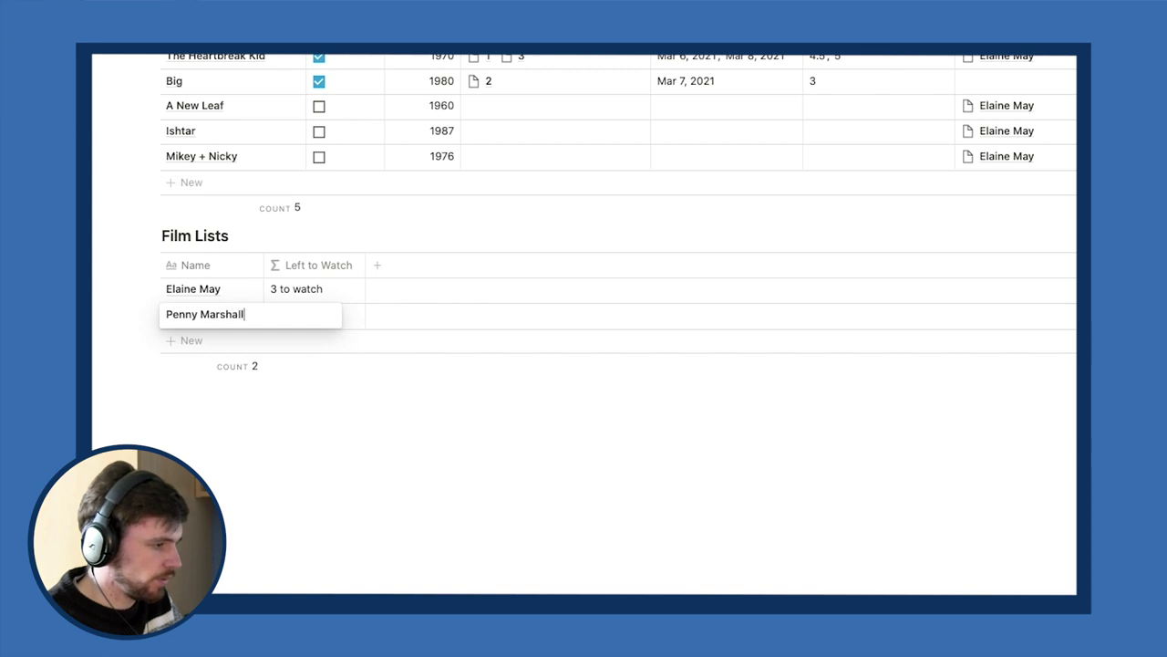
key(Return)
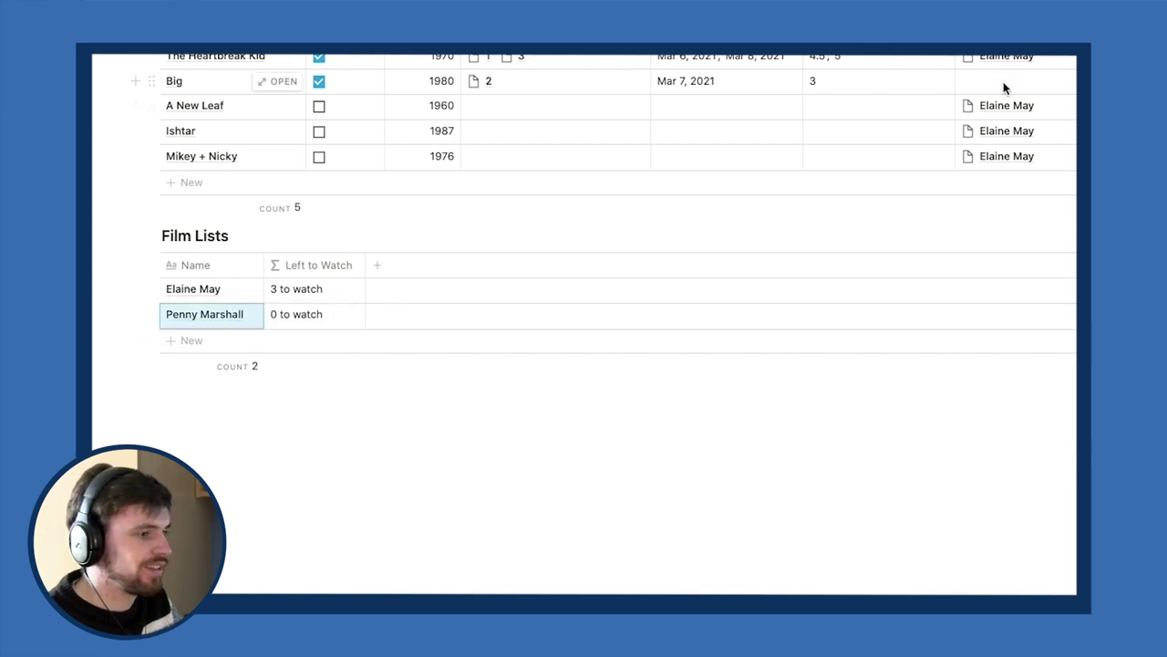
Link the film Big to the Penny Marshall list in the Lists column of the Films table.
scroll(912, 137, up, 3)
click(779, 210)
text(penny m)
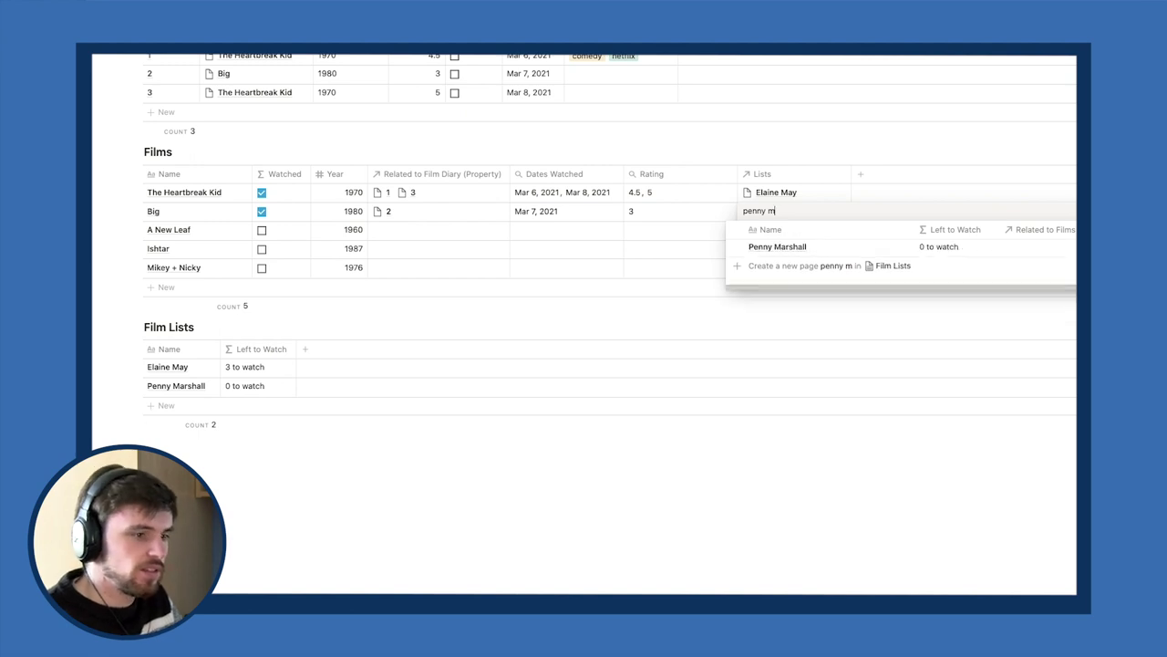
click(790, 247)
key(Escape)
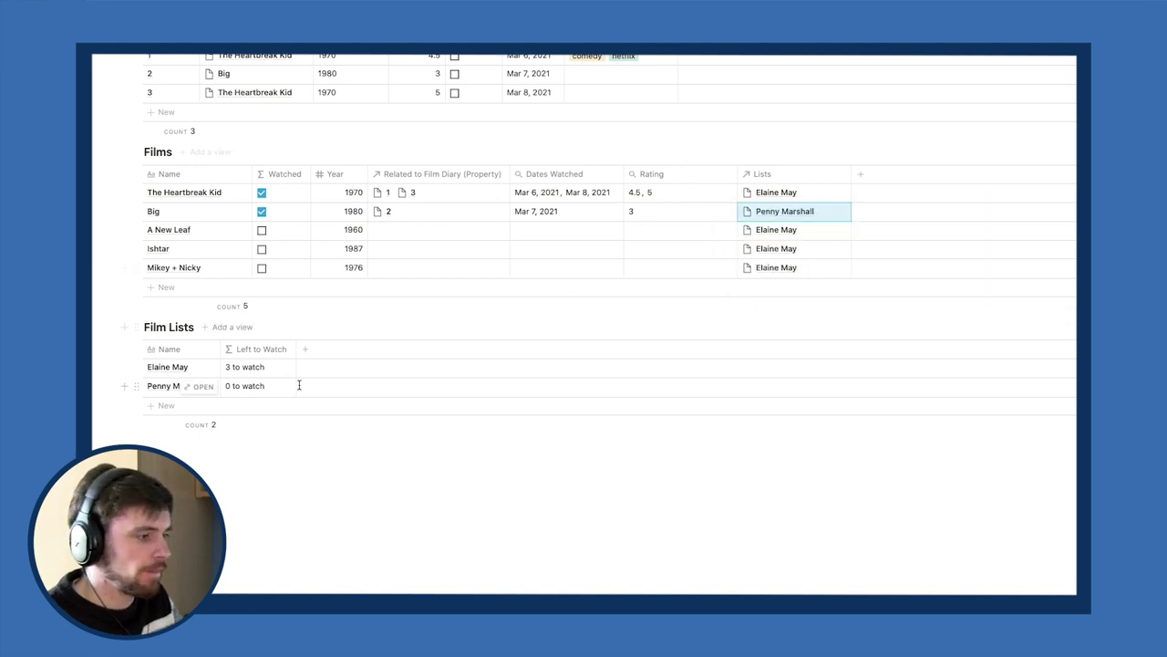
Begin the Left to Watch formula with an if condition testing whether Total equals Watched, ahead of the existing format expression.
key(ctrl+plus)
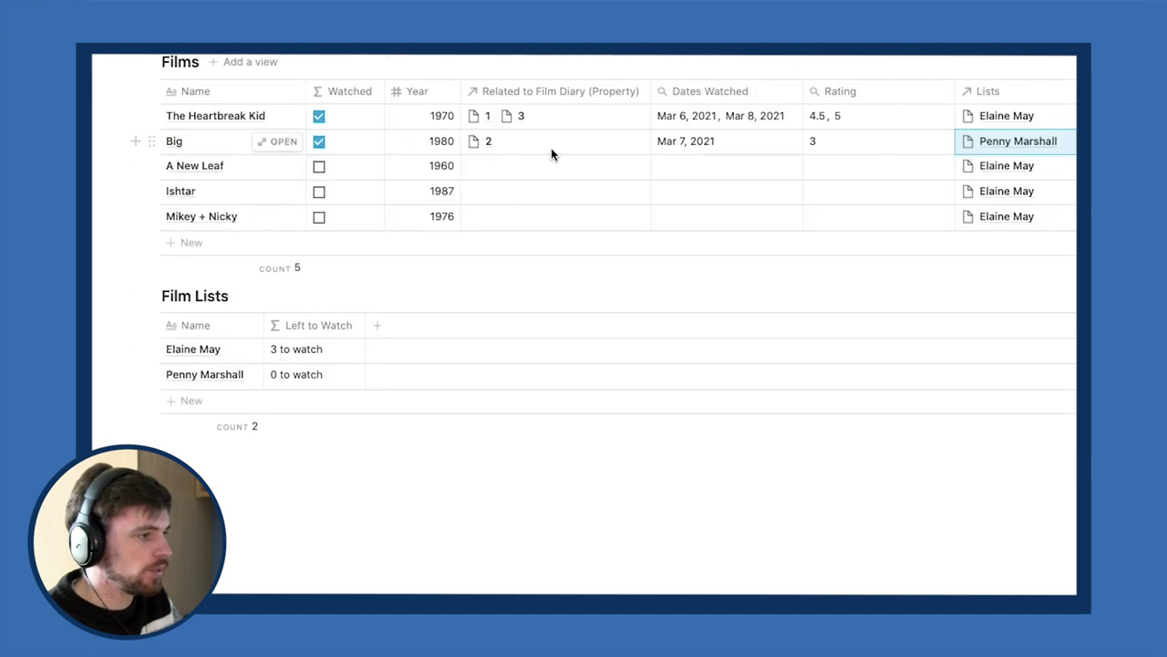
click(310, 376)
click(365, 130)
key(alt+Left)
key(alt+Left)
key(alt+Left)
key(alt+Left)
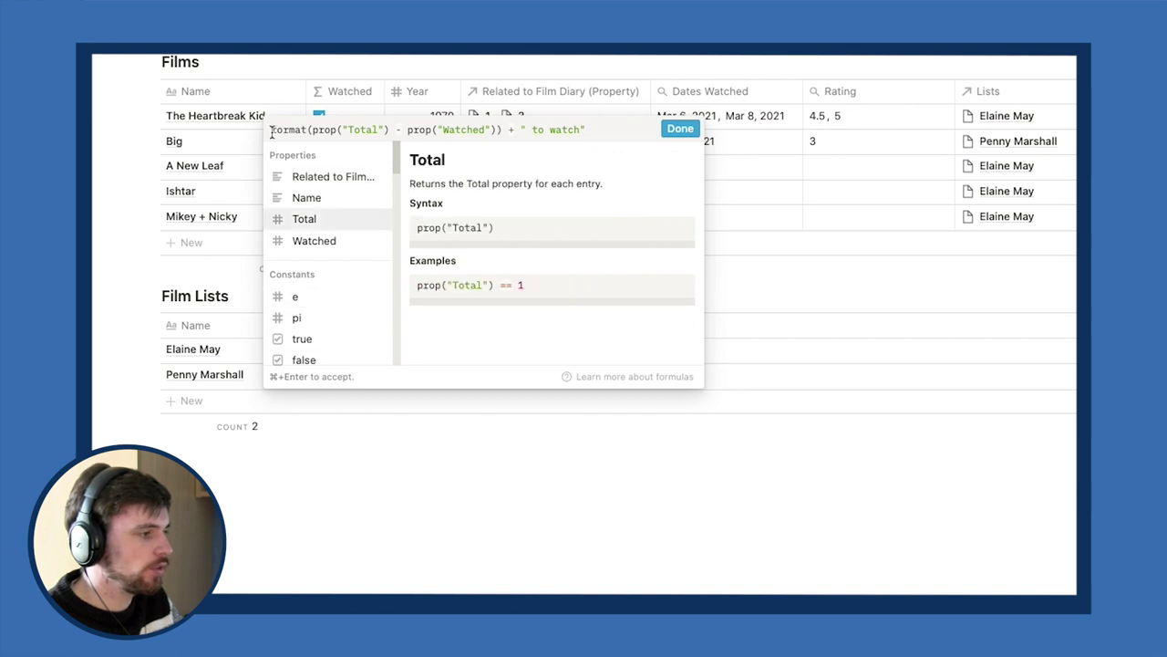
text(if)
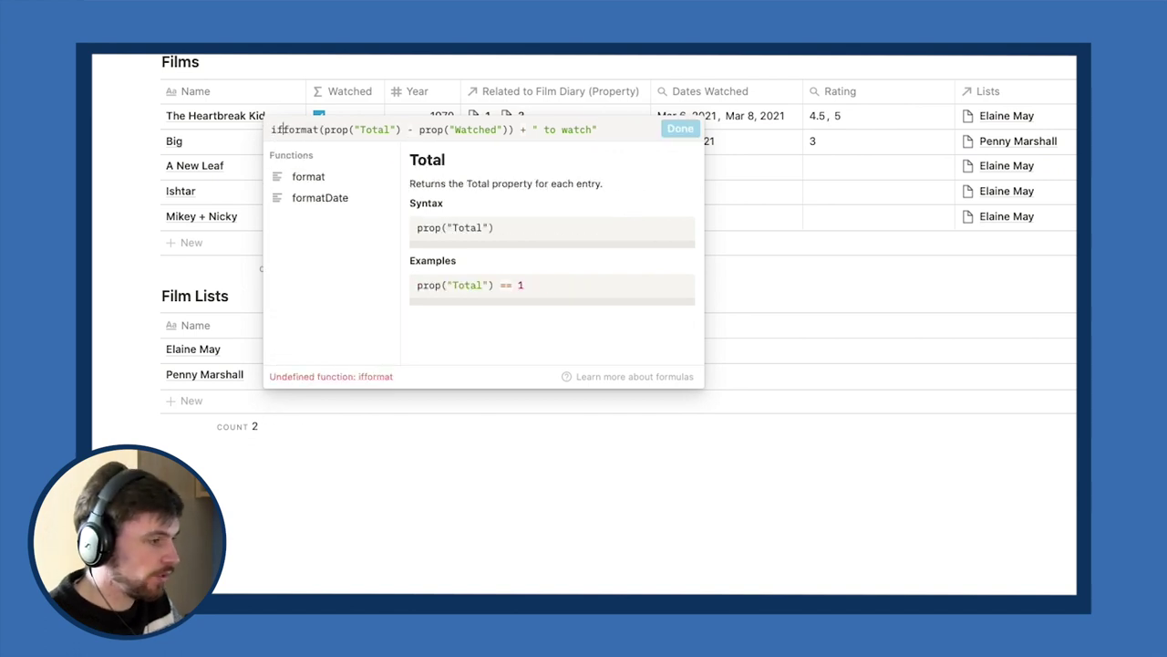
text(()
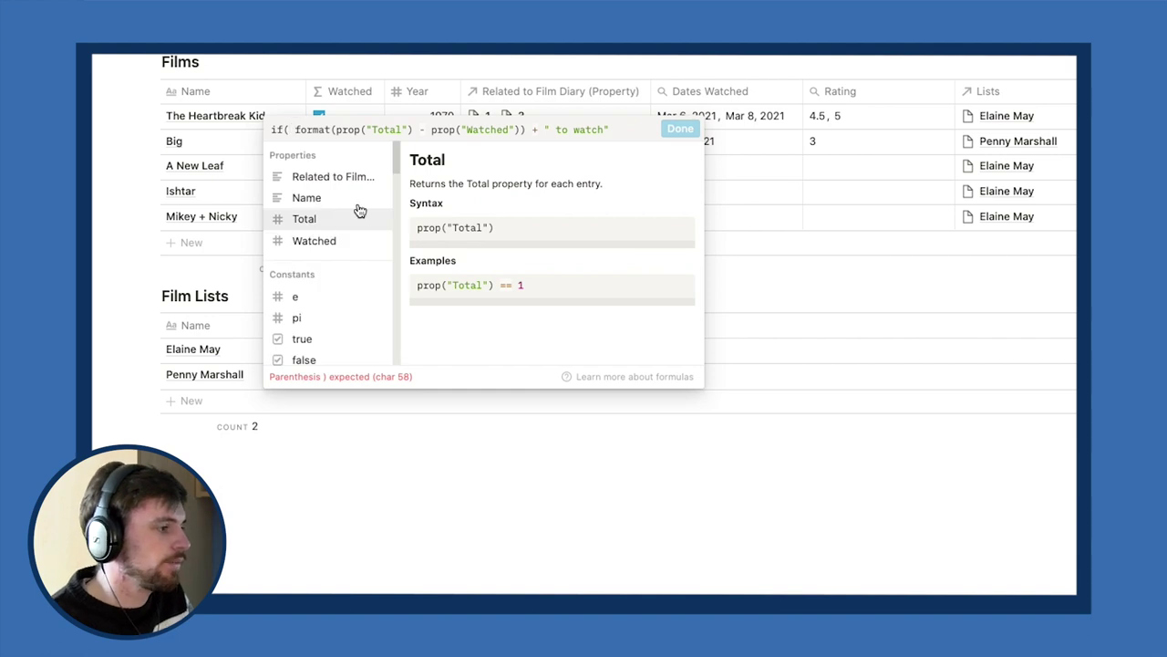
click(342, 228)
text(==)
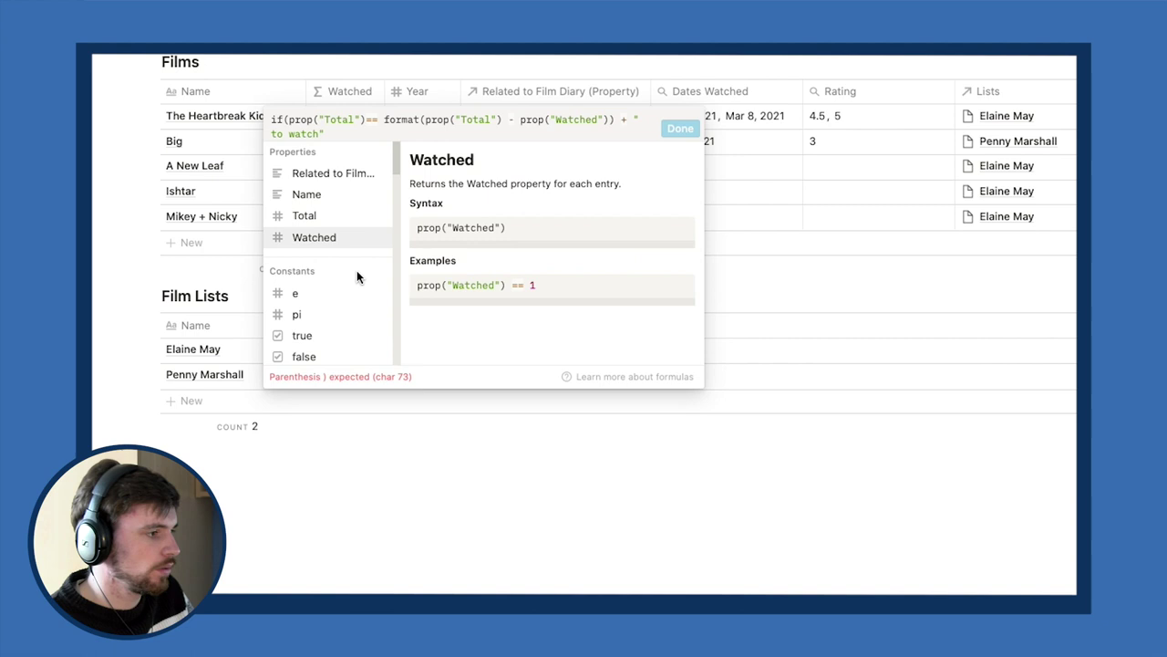
click(347, 241)
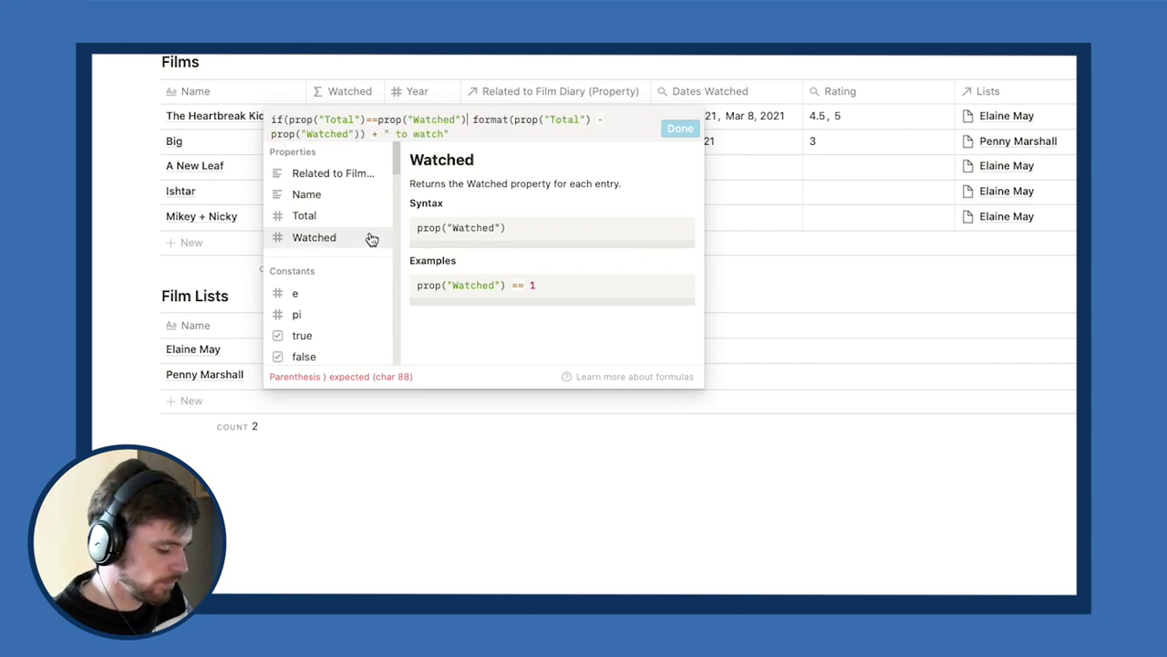
Complete the if formula to return "Finished!" when the condition is true and the existing " to watch" text otherwise, and apply it.
text(, ")
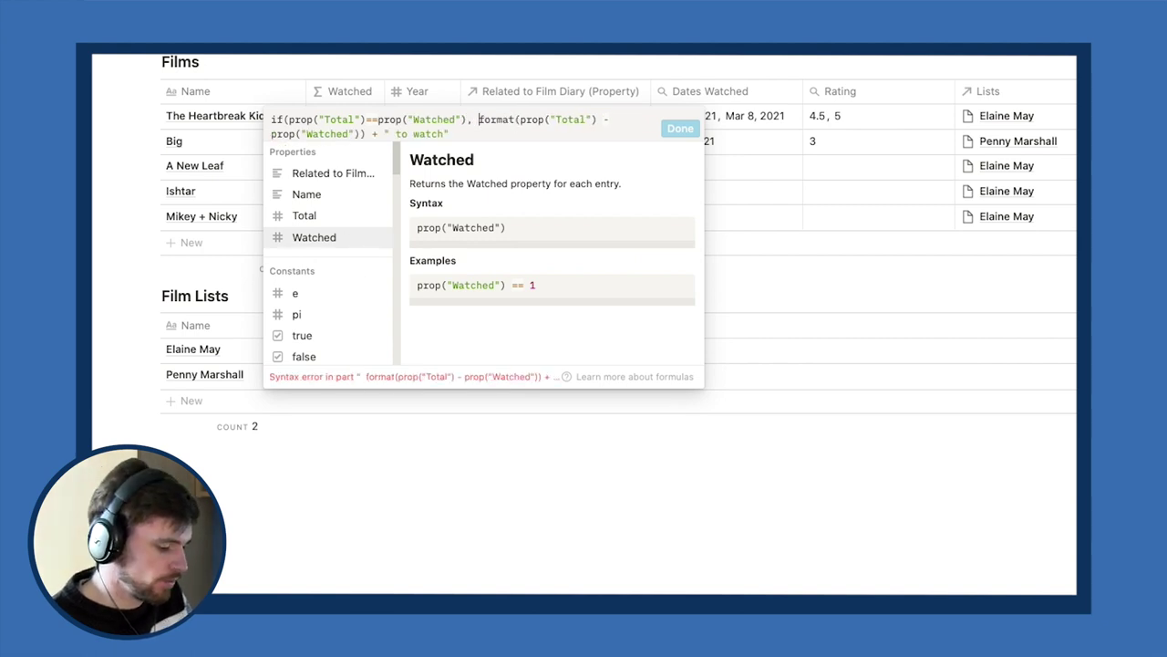
text(Finished)
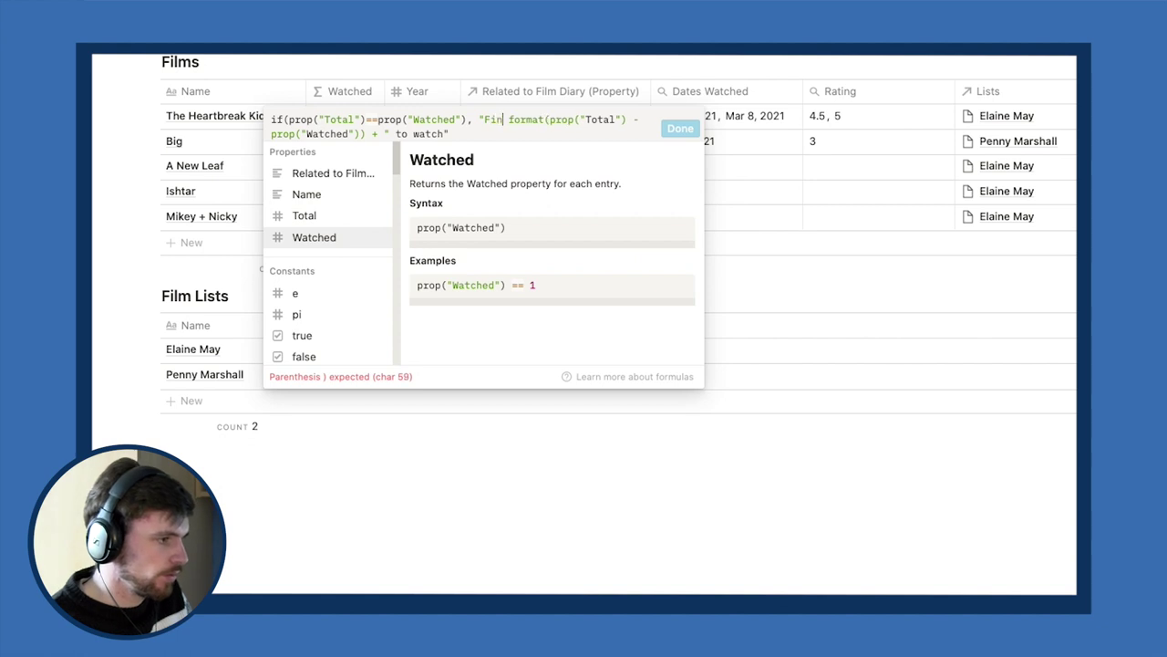
text(")
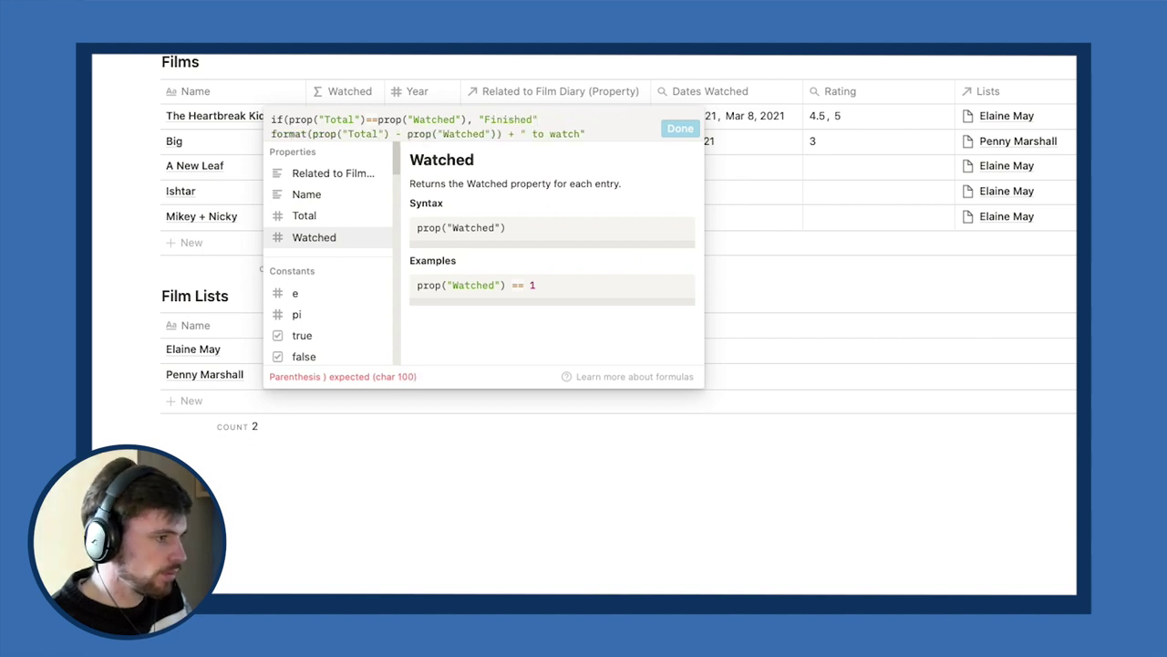
key(BackSpace)
key(BackSpace)
text(!",)
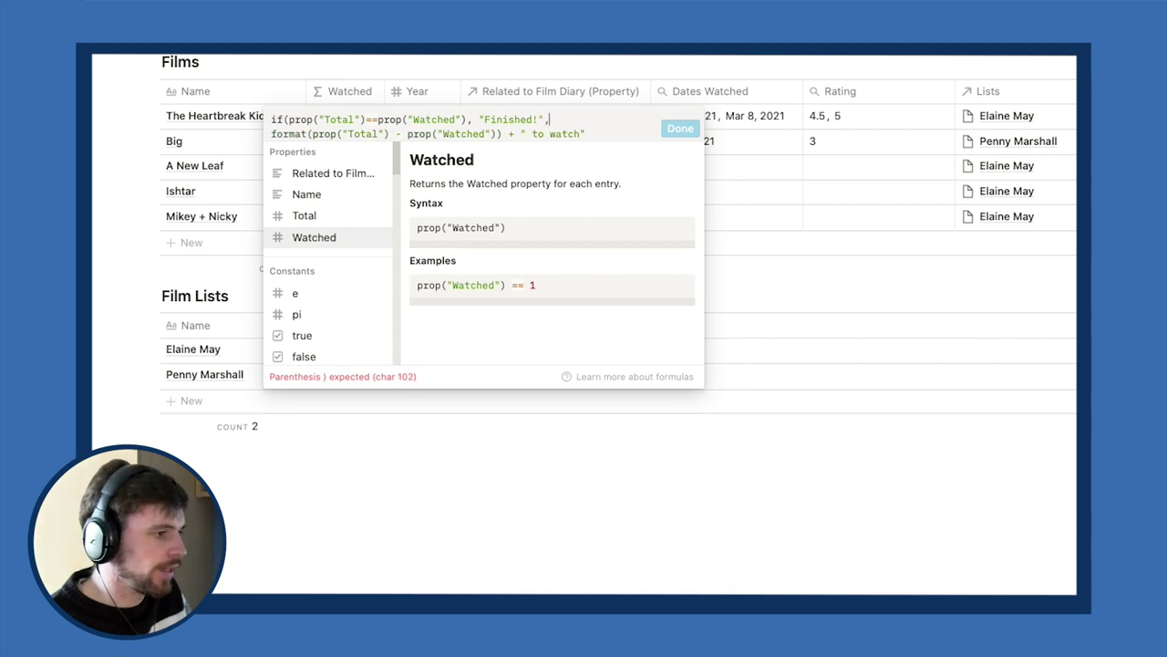
click(623, 133)
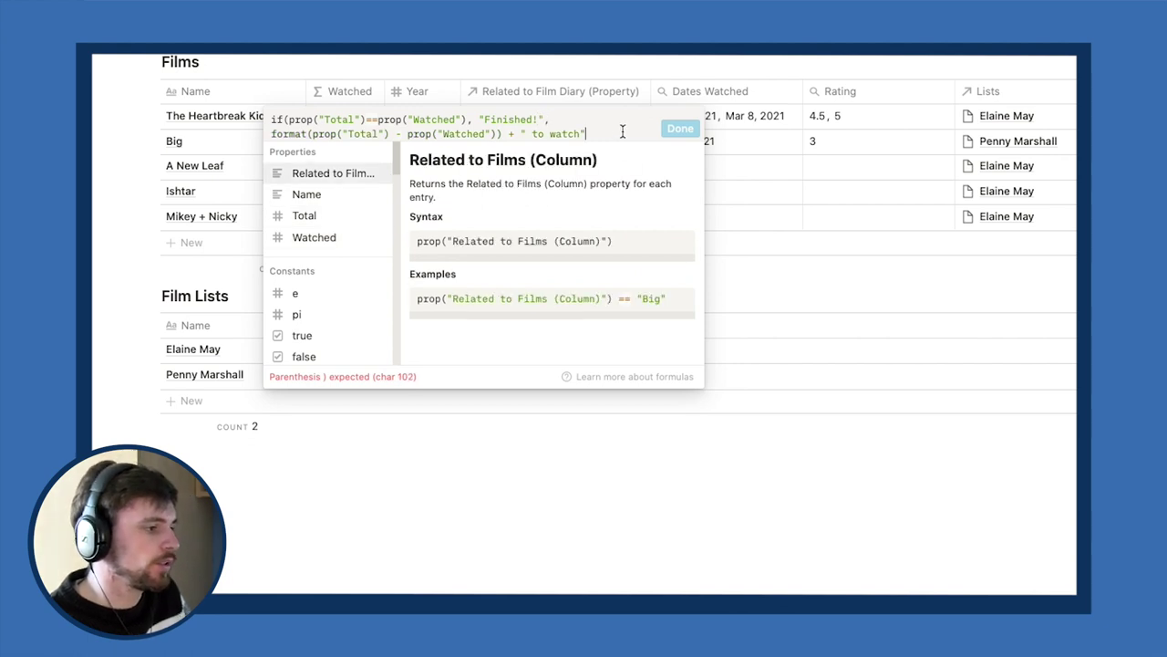
text())
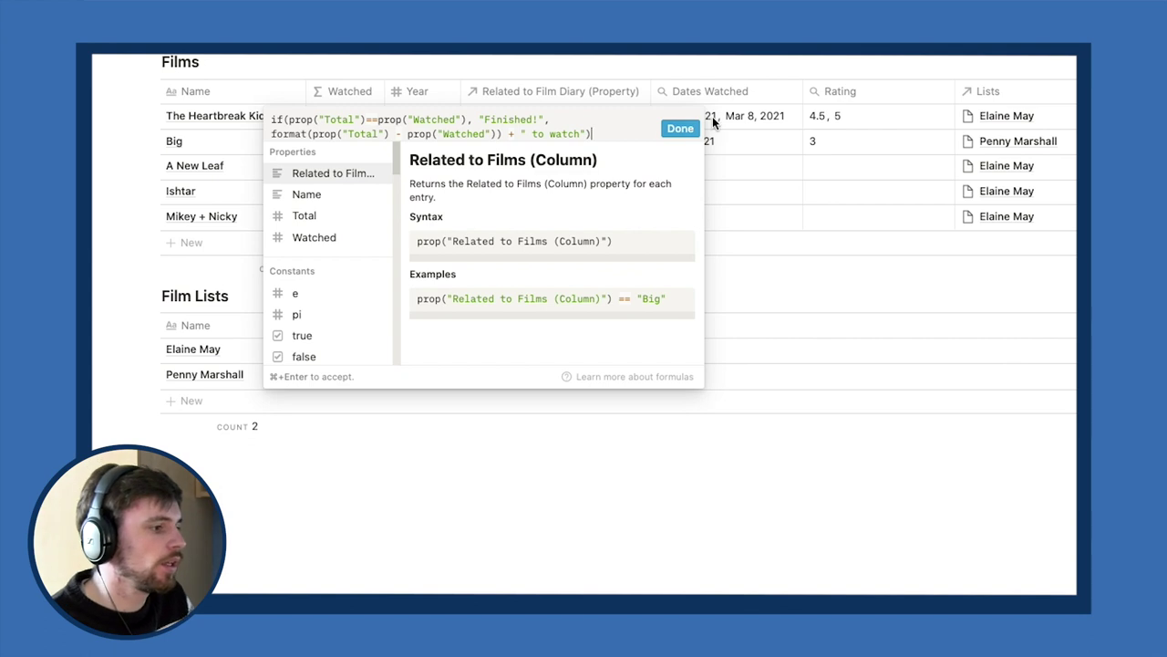
click(680, 128)
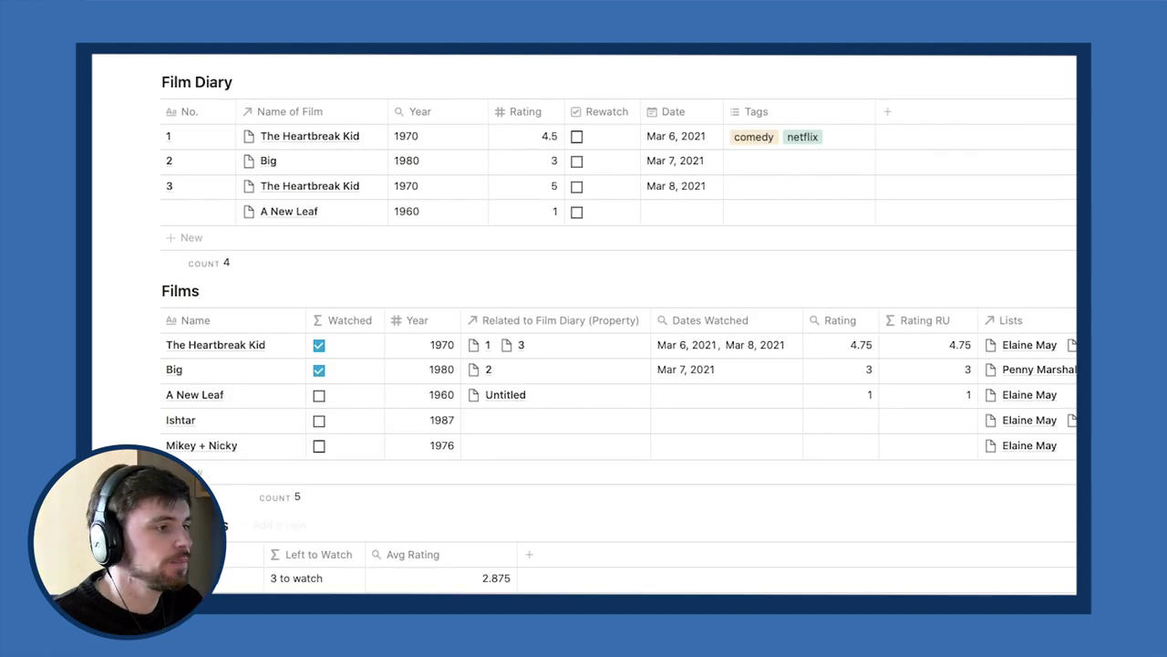
drag(228, 583, 261, 265)
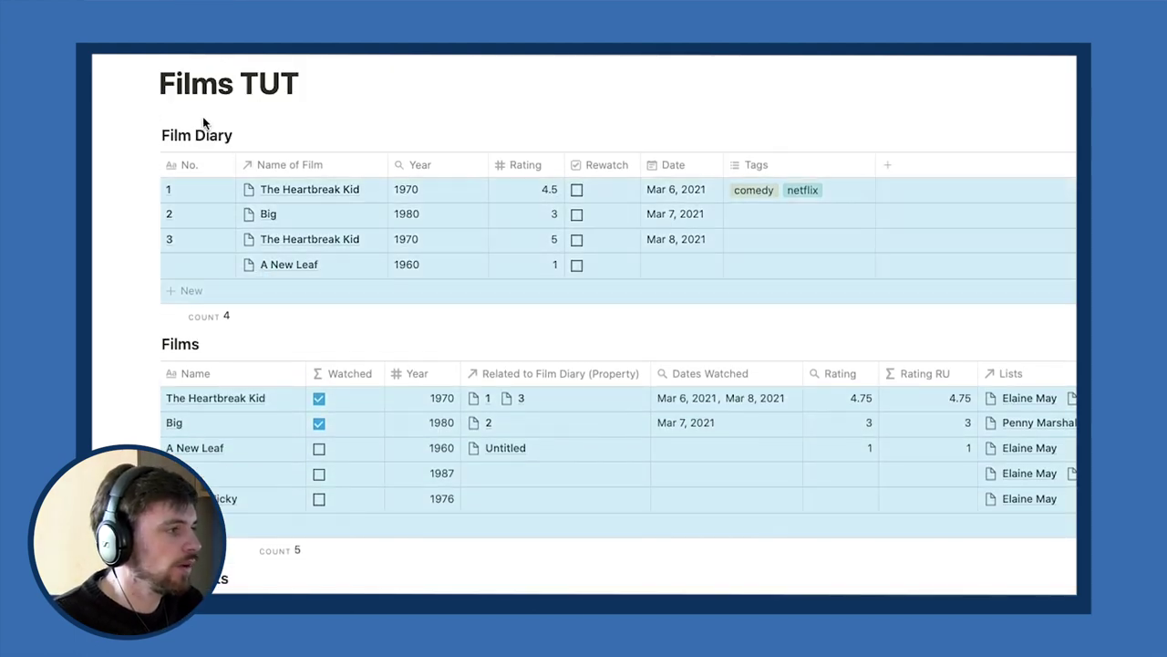
key(Escape)
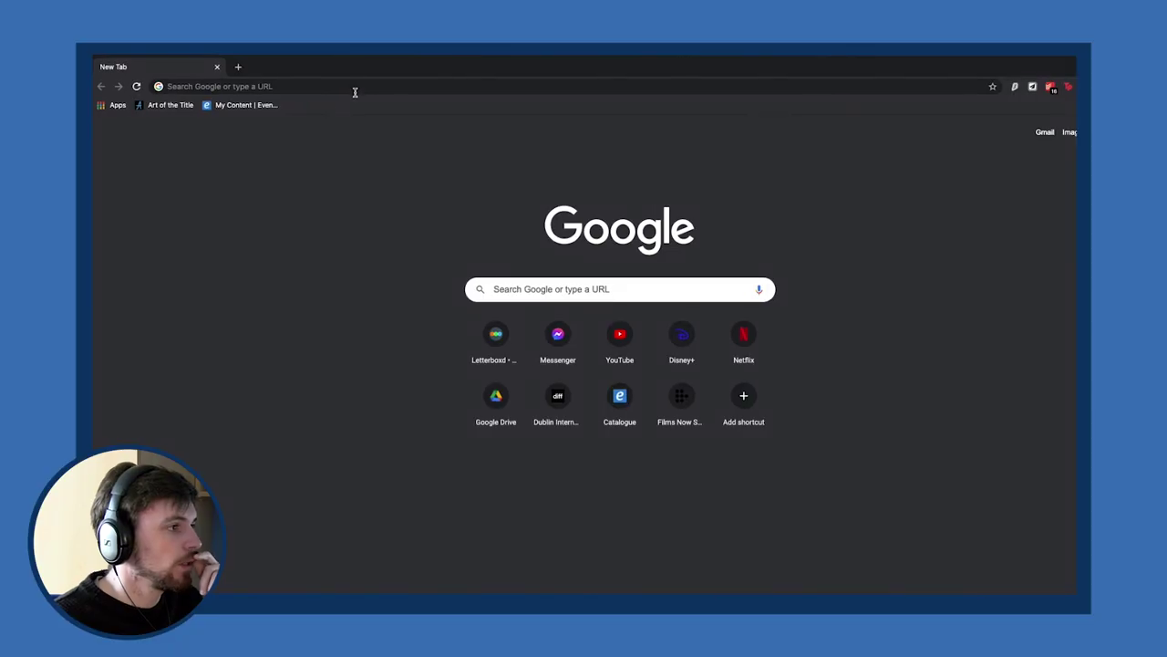
Switch to the browser, open Letterboxd and go to the account's Import & Export settings.
click(355, 89)
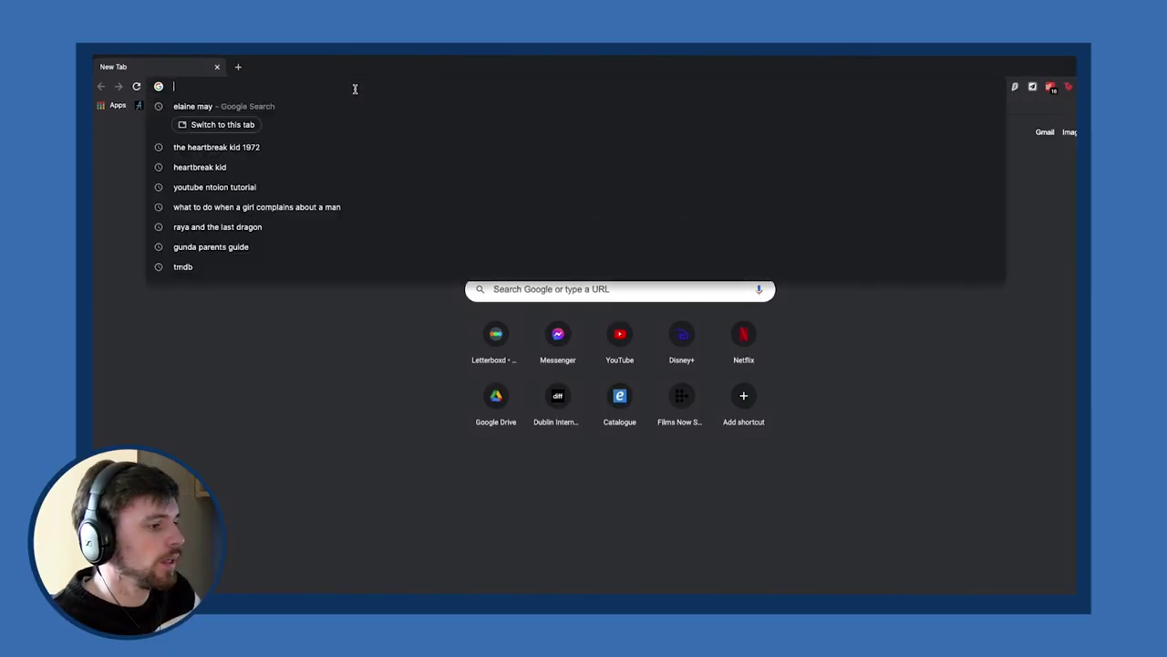
click(492, 335)
mouse_move(588, 116)
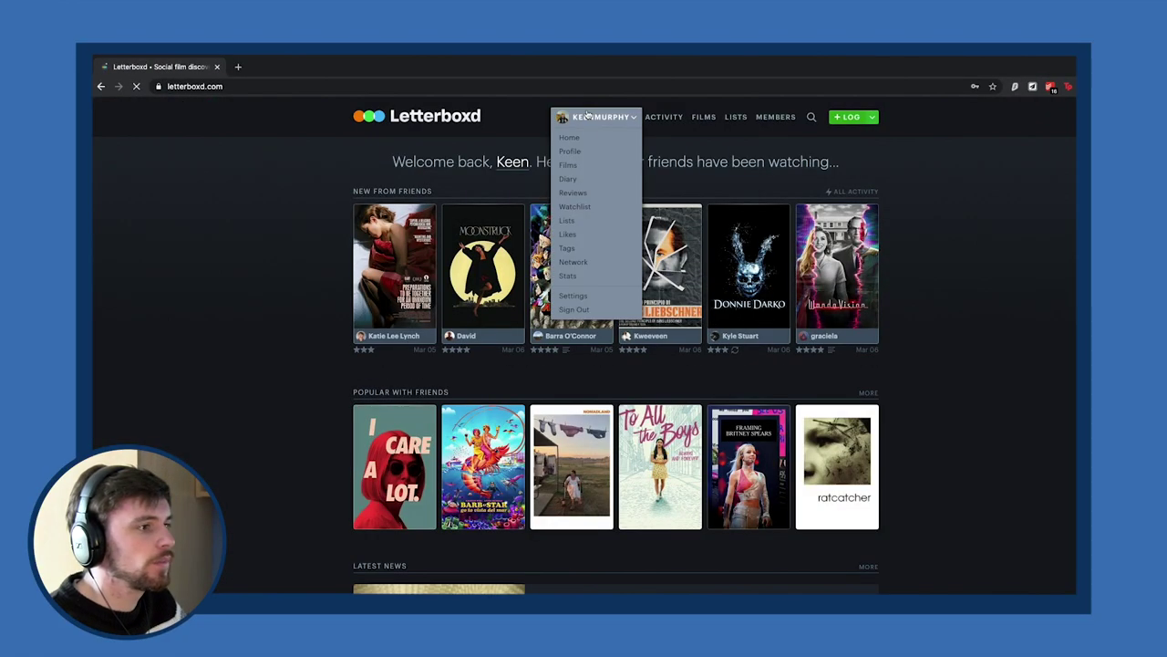
click(570, 151)
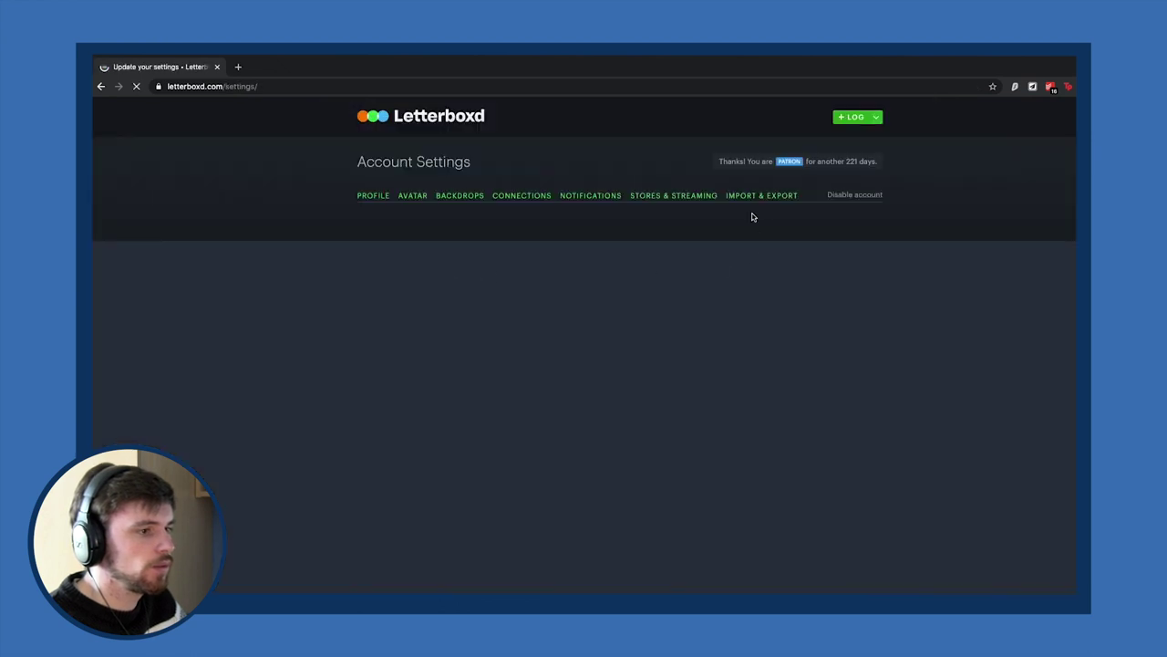
click(761, 199)
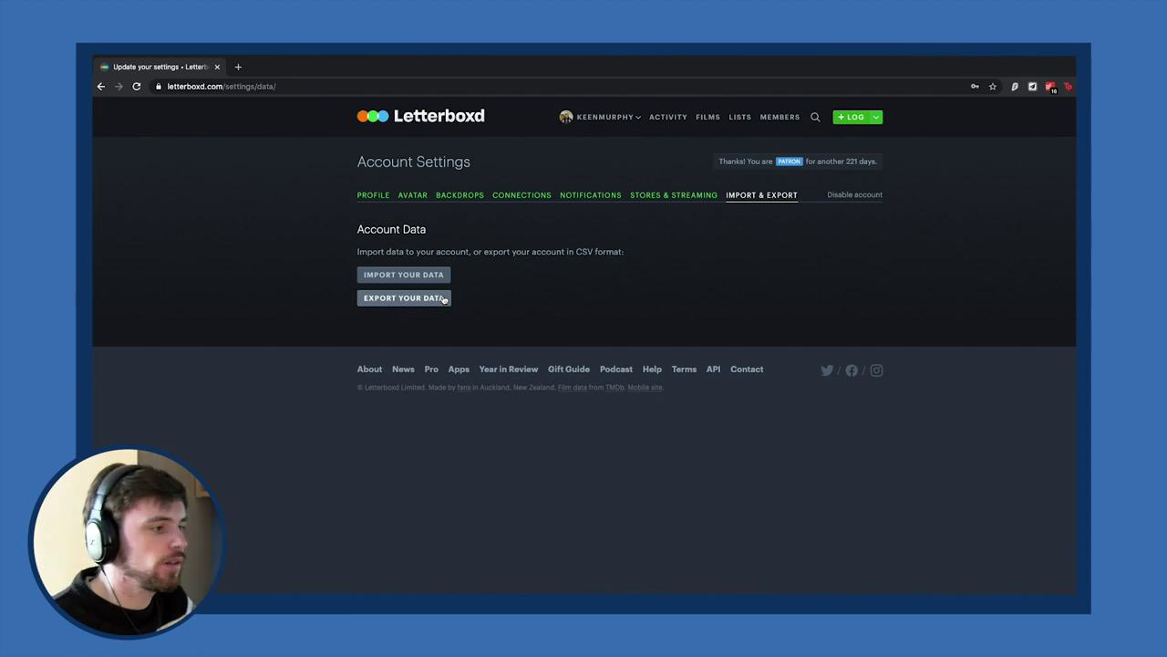
Switch back to Notion and import diary.csv and watched.csv from the Letterboxd export folder as CSV files.
mouse_move(117, 271)
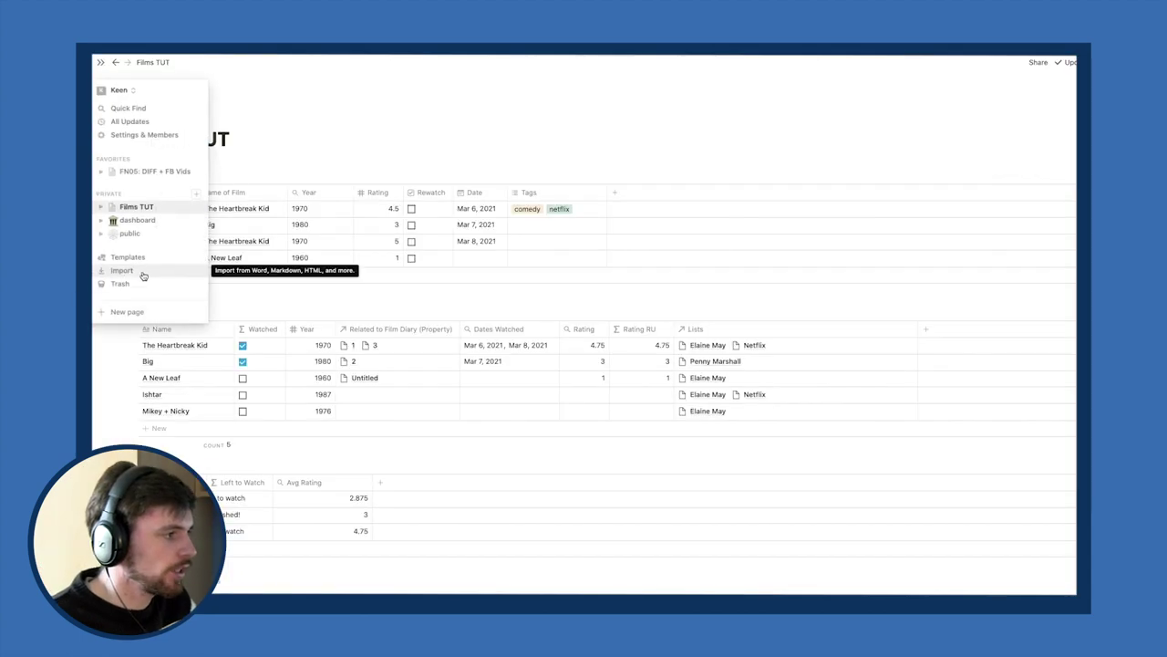
click(121, 271)
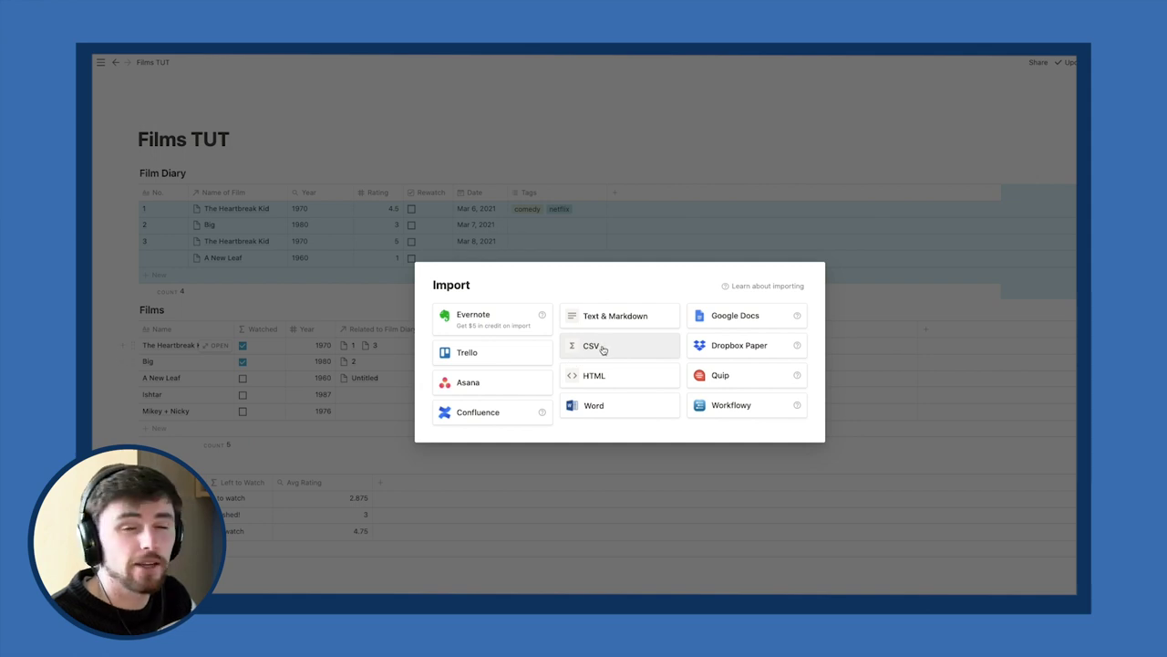
click(601, 348)
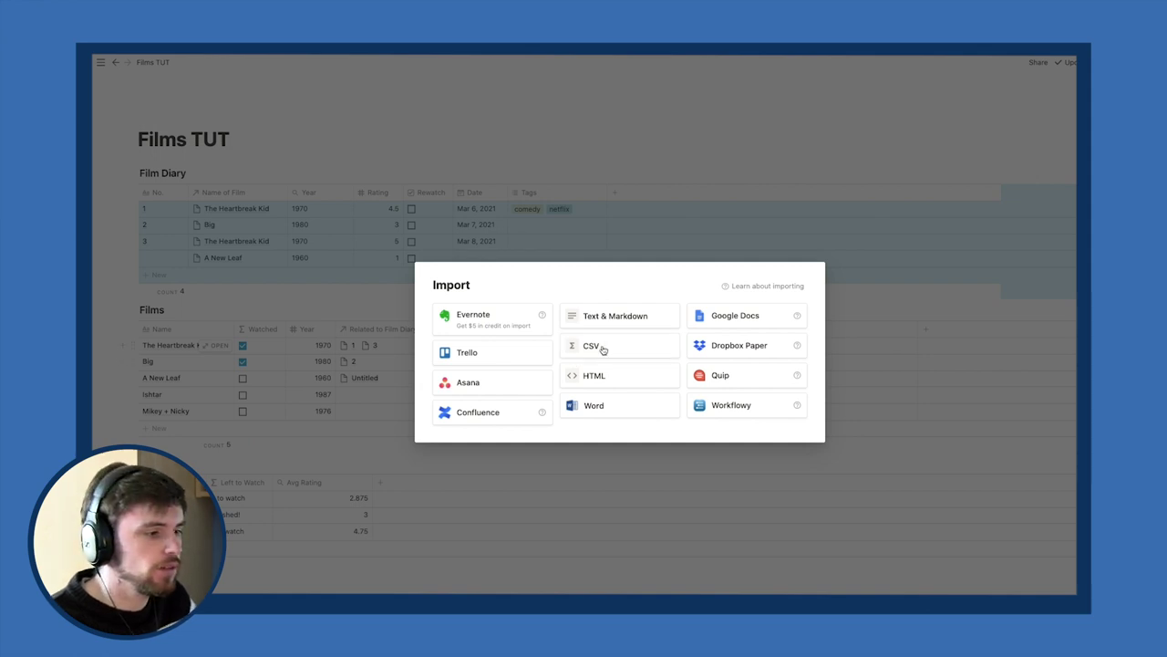
click(536, 139)
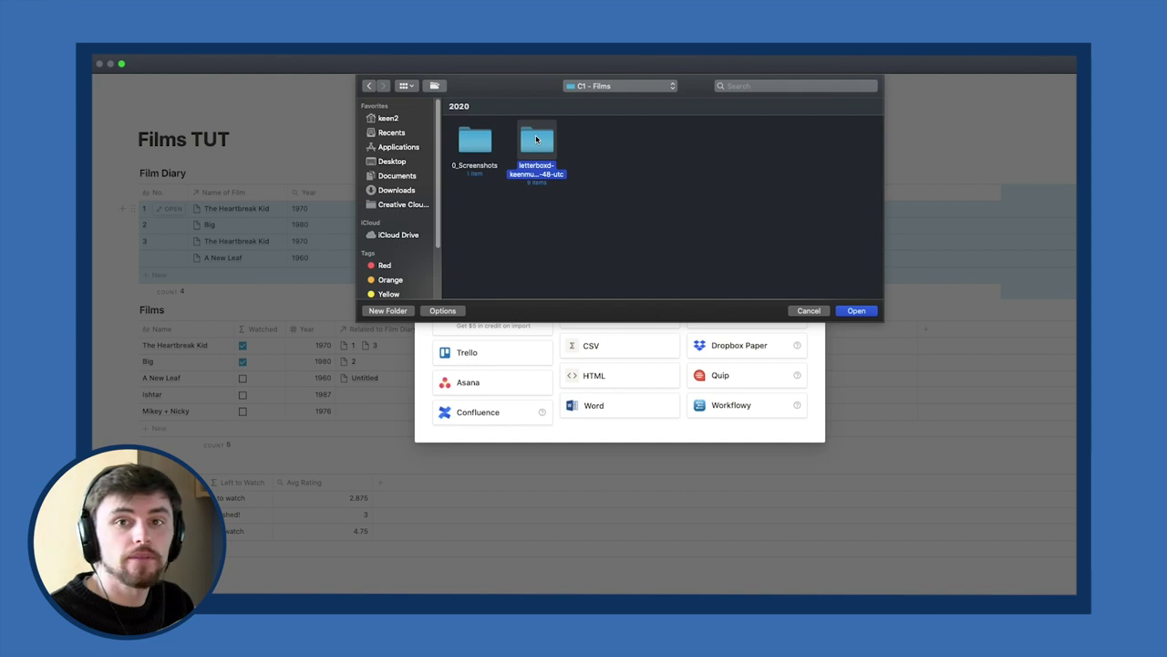
double_click(536, 139)
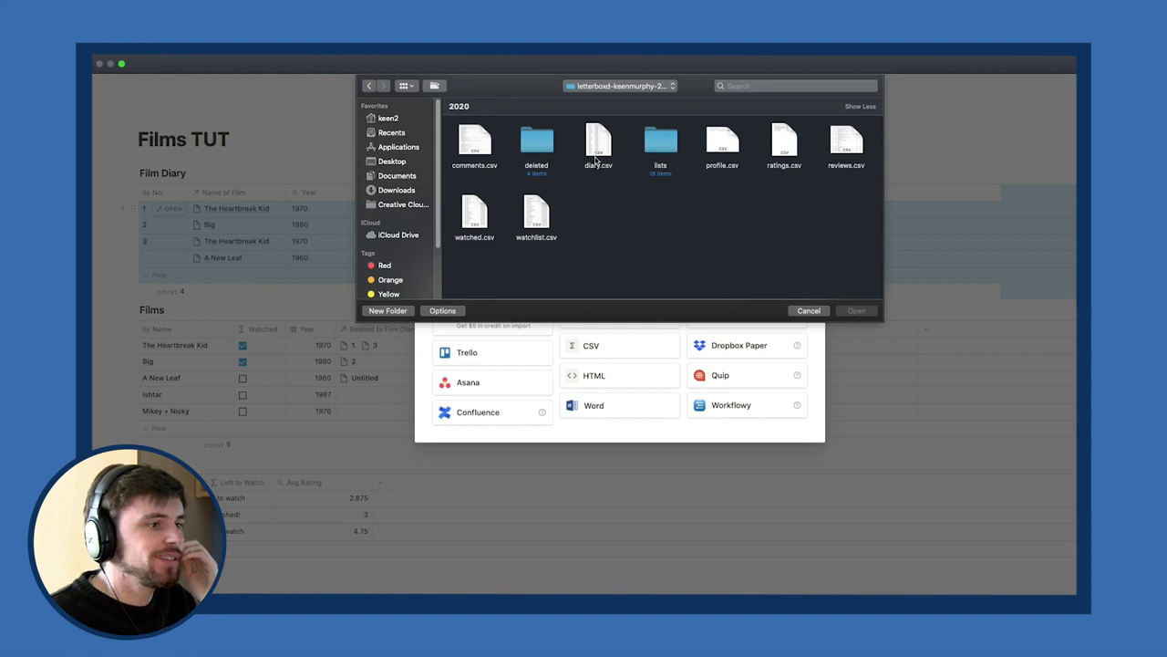
click(483, 217)
click(599, 142)
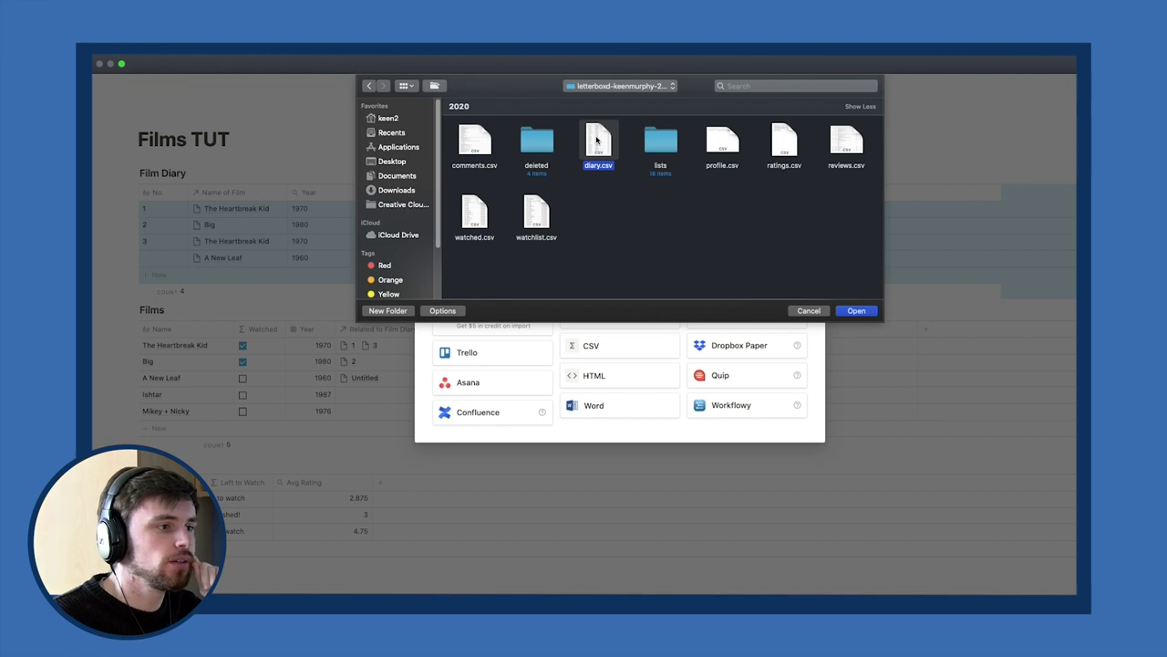
super+click(486, 214)
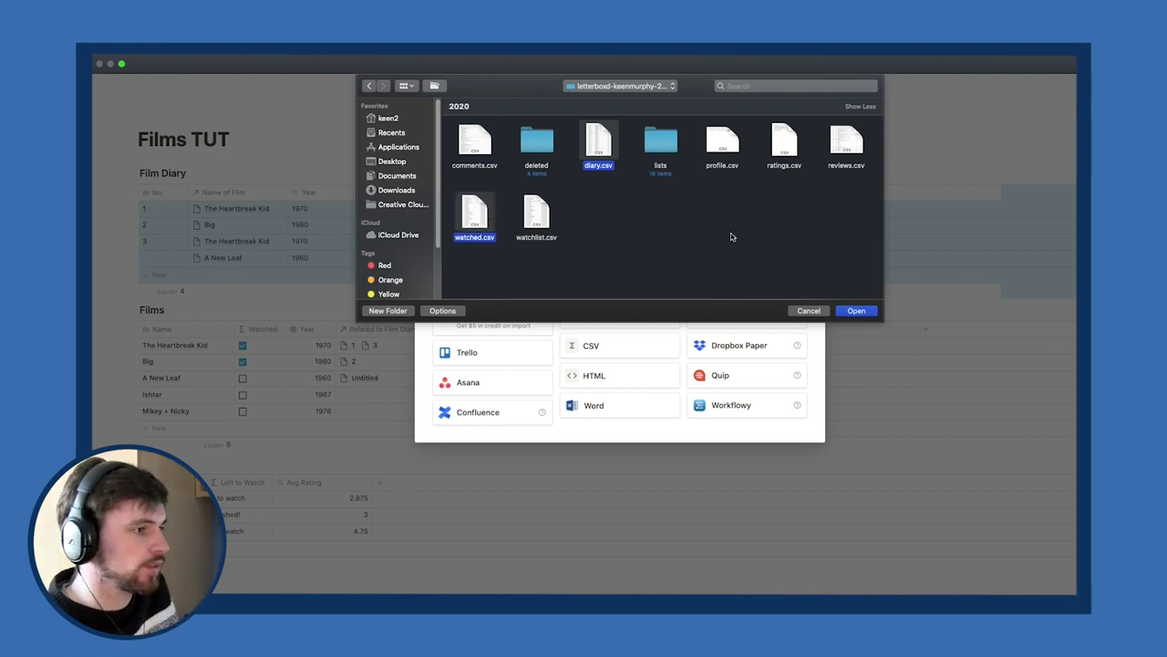
click(857, 311)
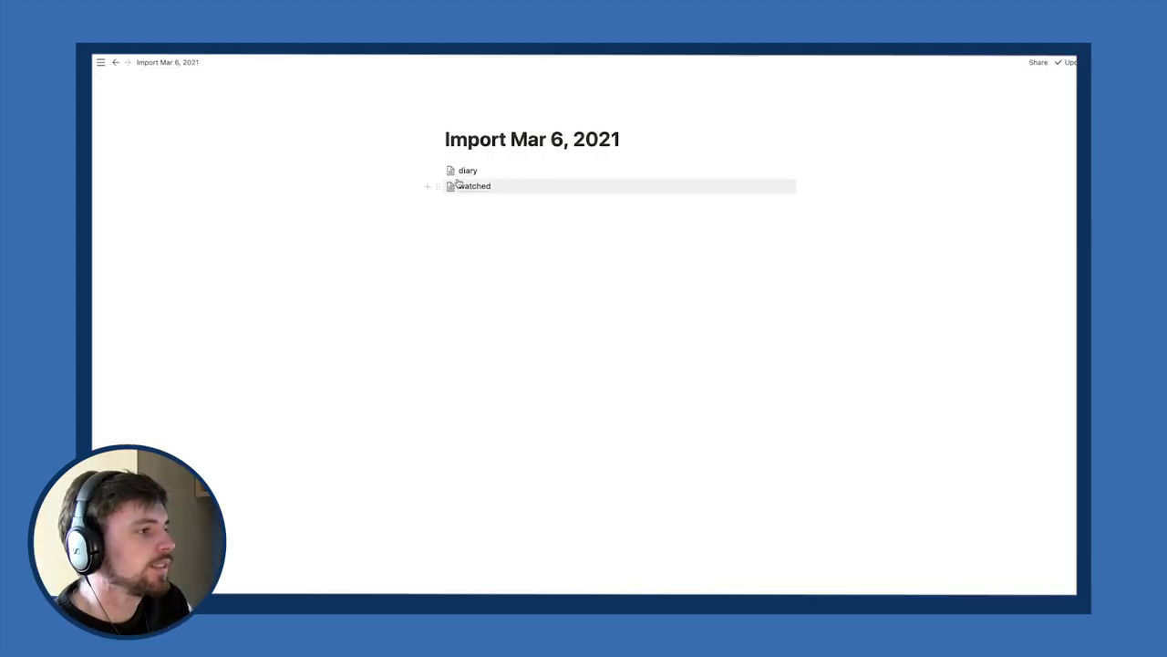
Move the imported diary and watched databases into the Films TUT page and open that page.
drag(488, 209, 130, 227)
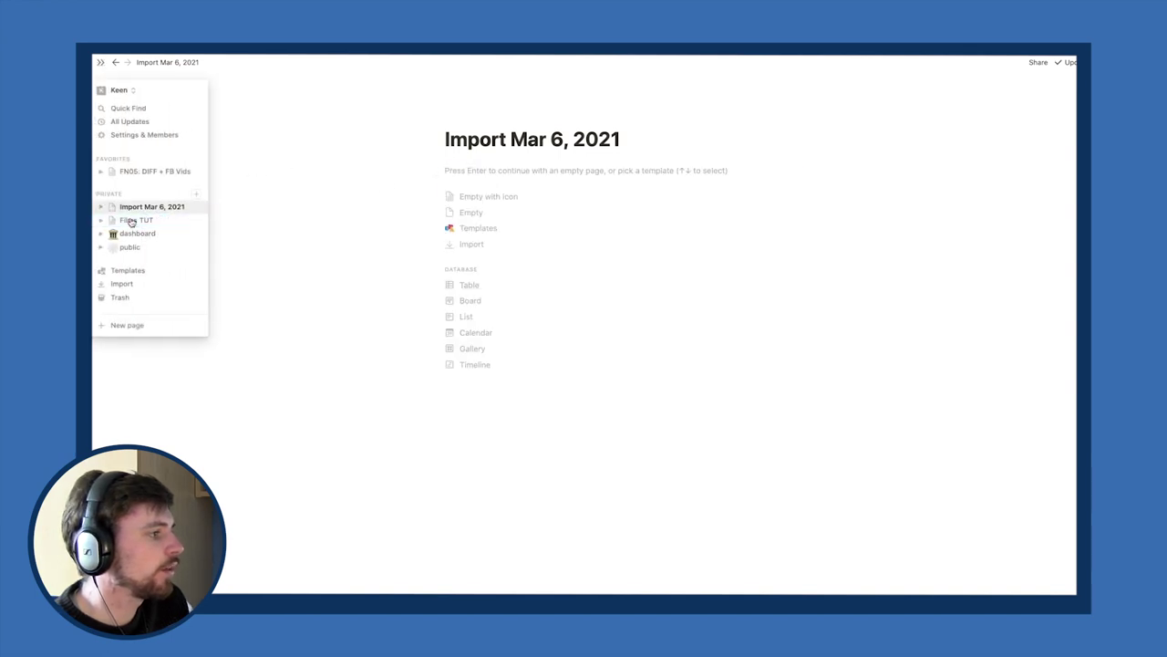
click(128, 222)
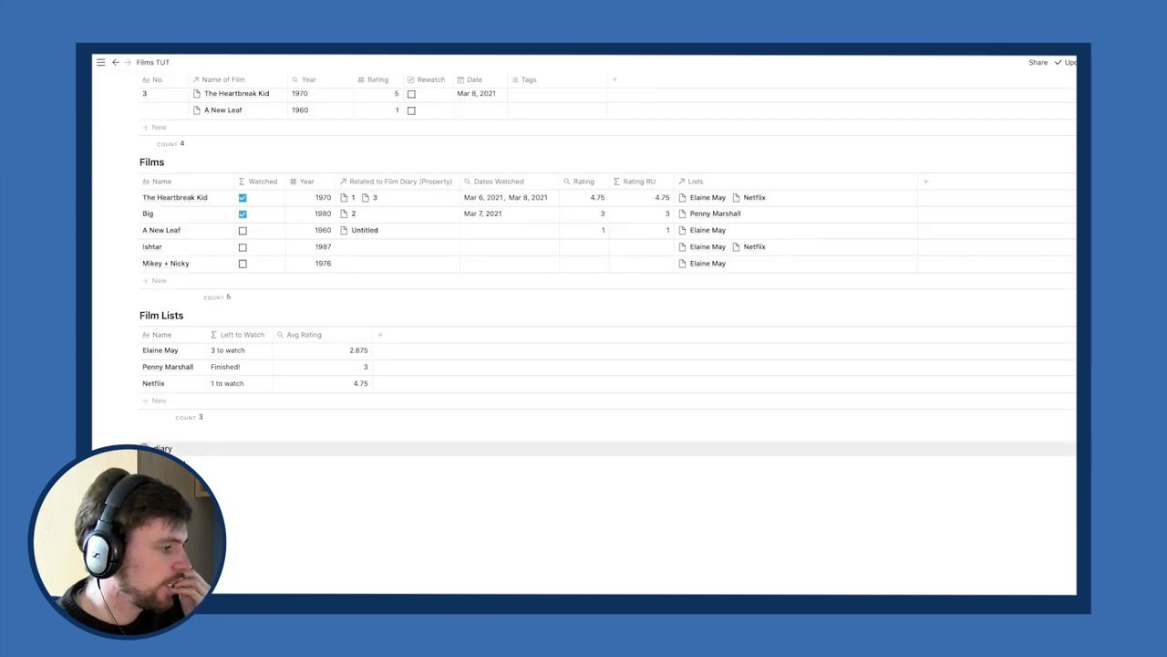
Open the imported diary database and delete its Date column.
click(162, 448)
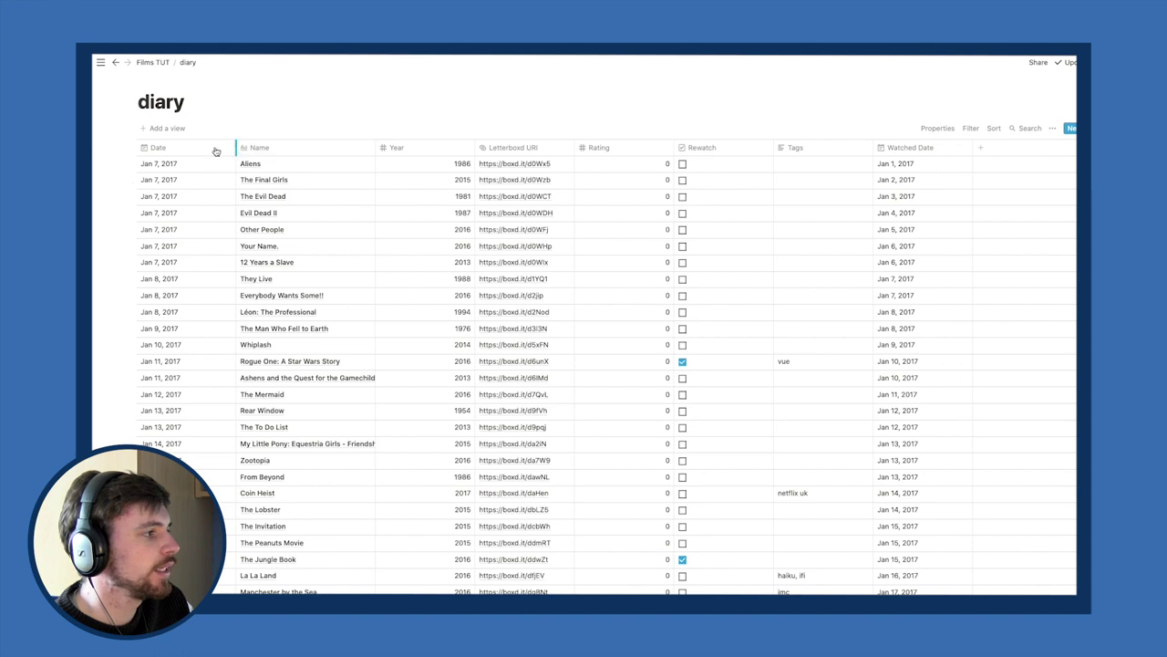
drag(236, 147, 203, 147)
click(162, 147)
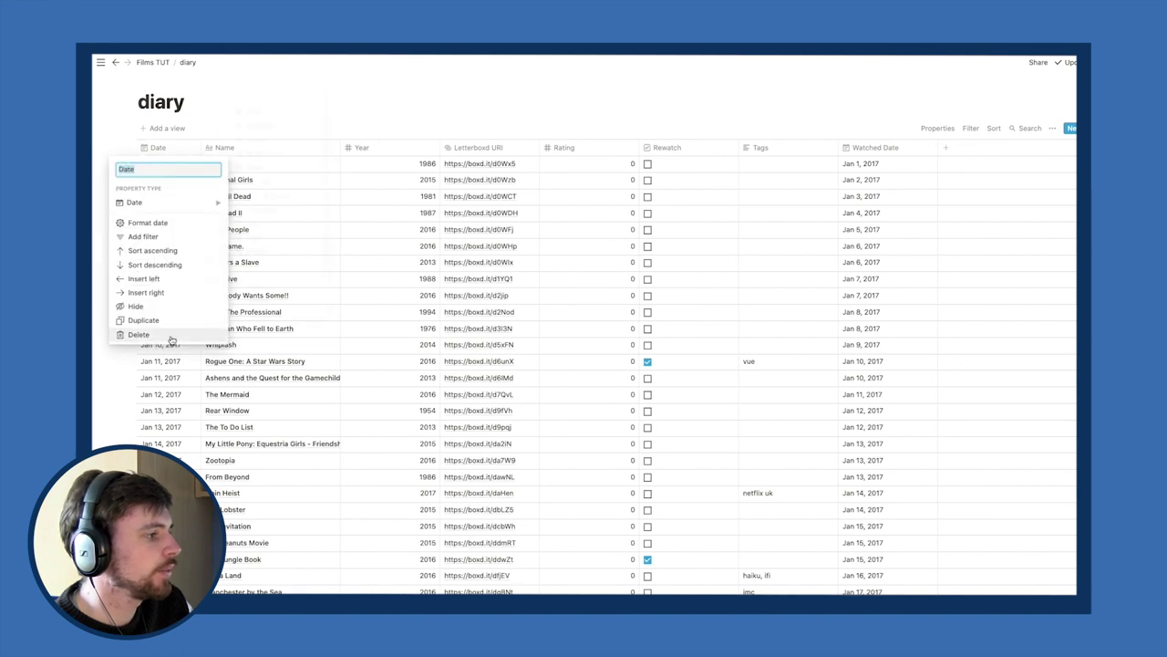
click(178, 334)
click(646, 362)
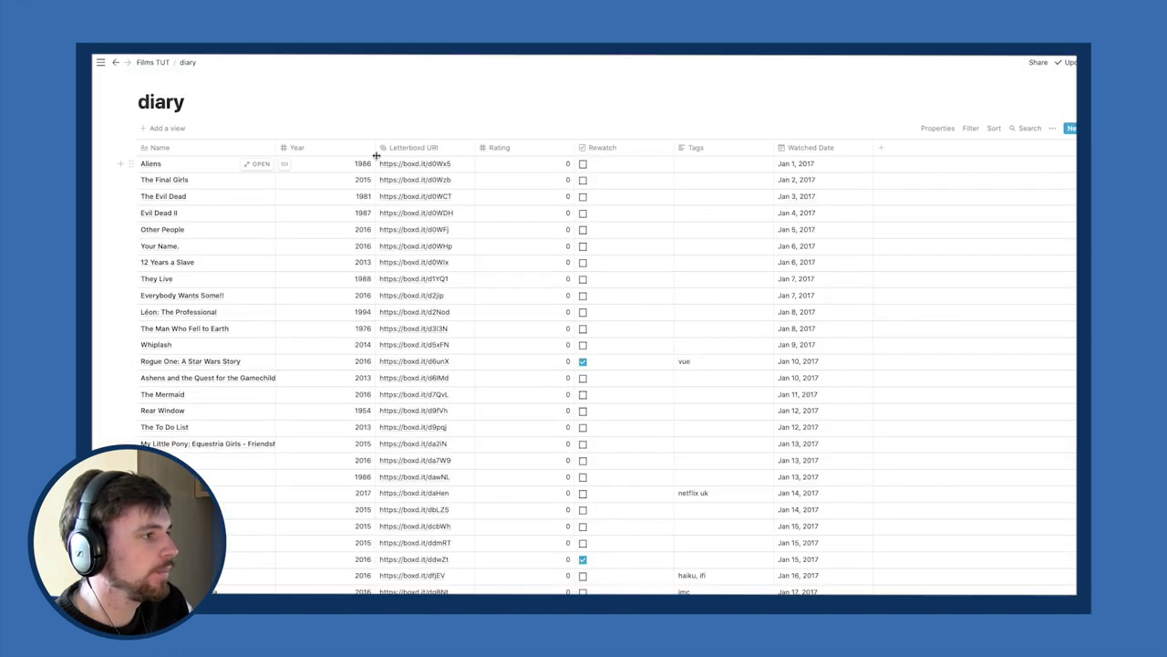
Widen the diary database's Year column slightly and delete the Letterboxd URI column.
click(333, 148)
click(386, 156)
drag(381, 159, 391, 160)
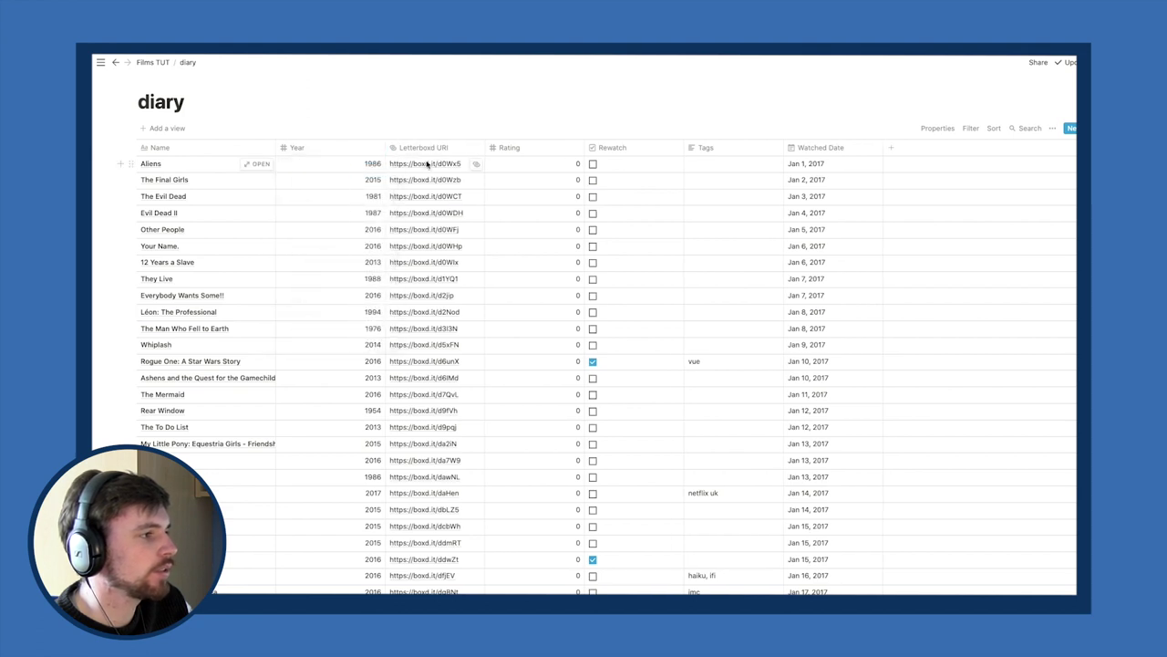
click(433, 149)
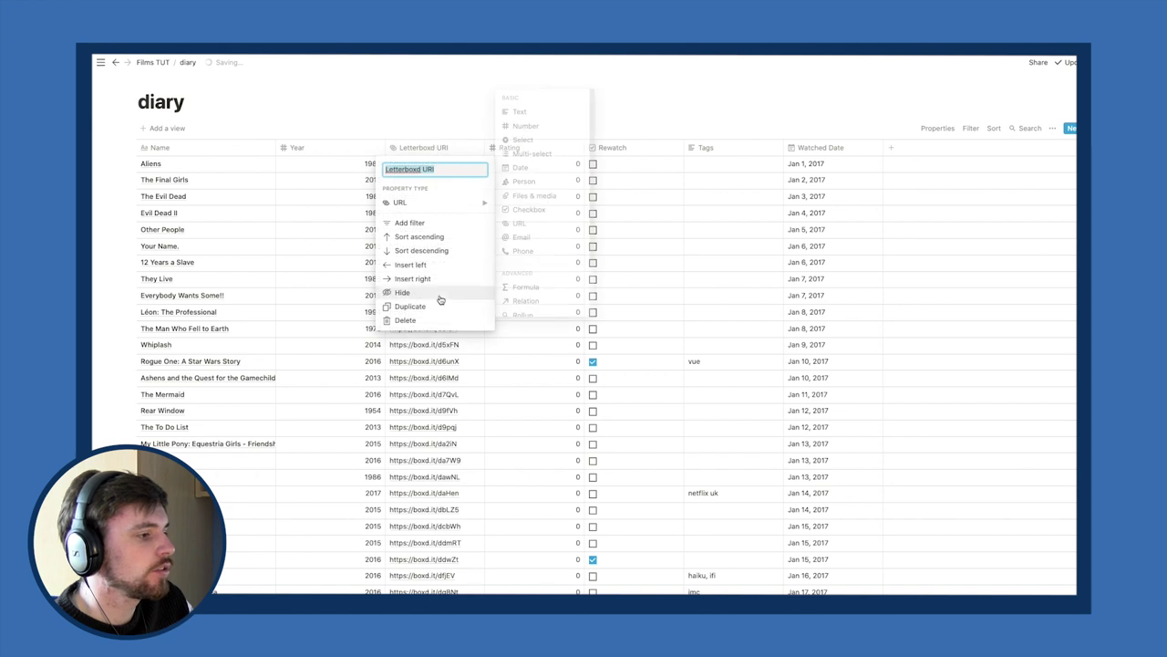
click(442, 321)
click(649, 361)
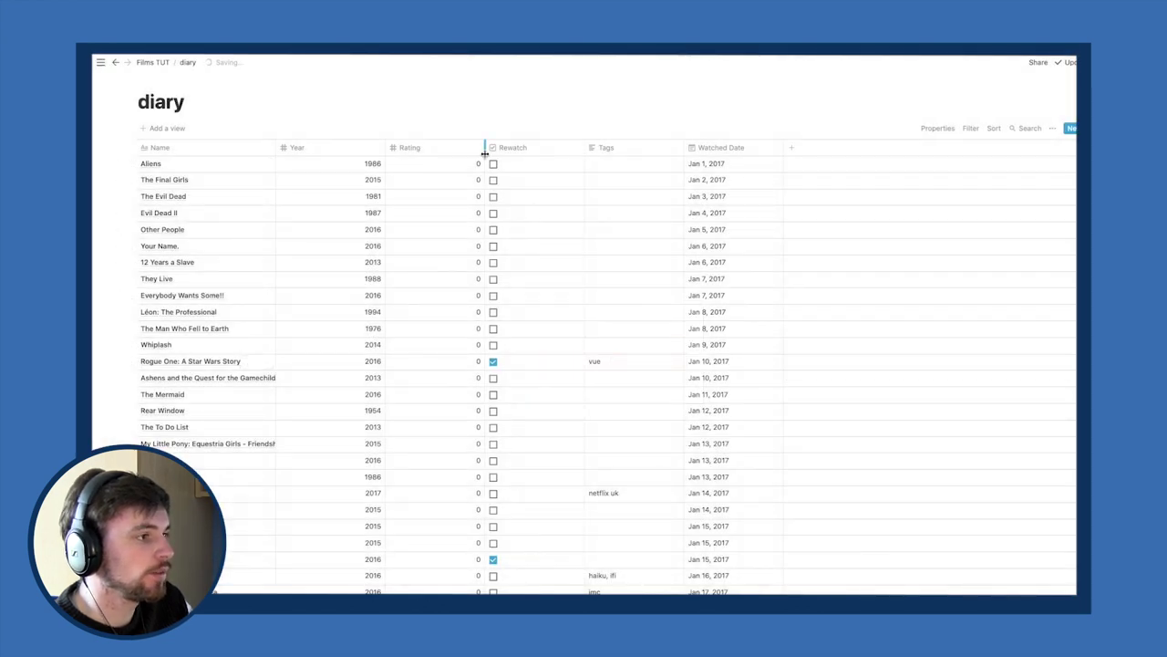
Delete the Rating column from the diary database and narrow the Rewatch column.
drag(483, 148, 438, 148)
click(420, 150)
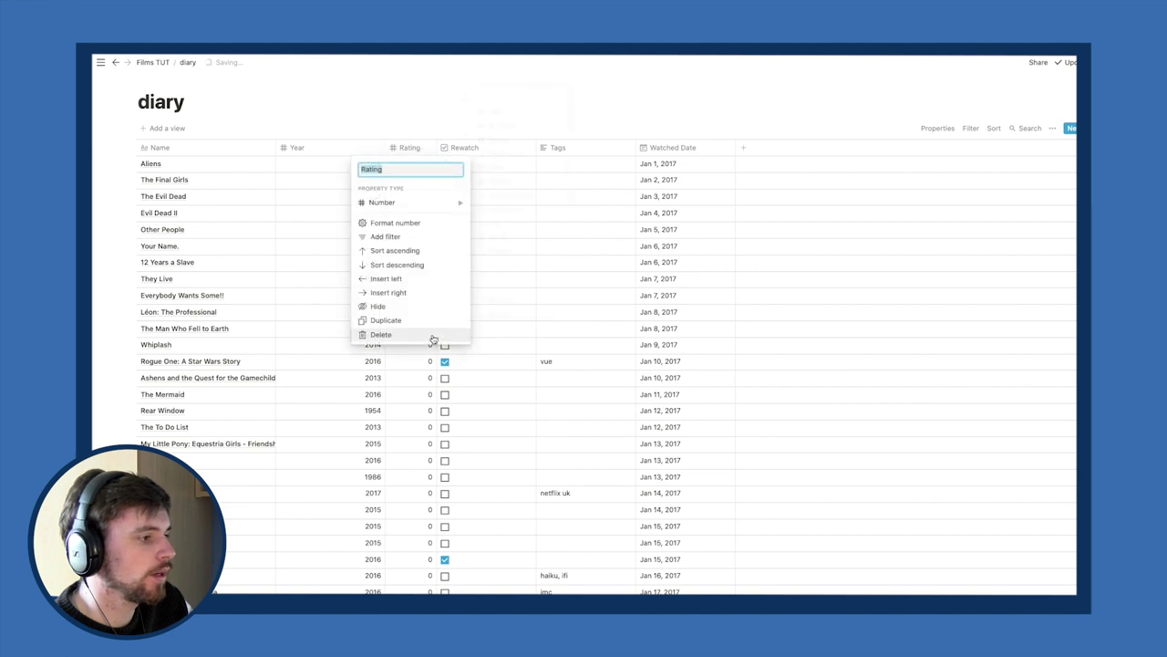
click(432, 337)
click(620, 361)
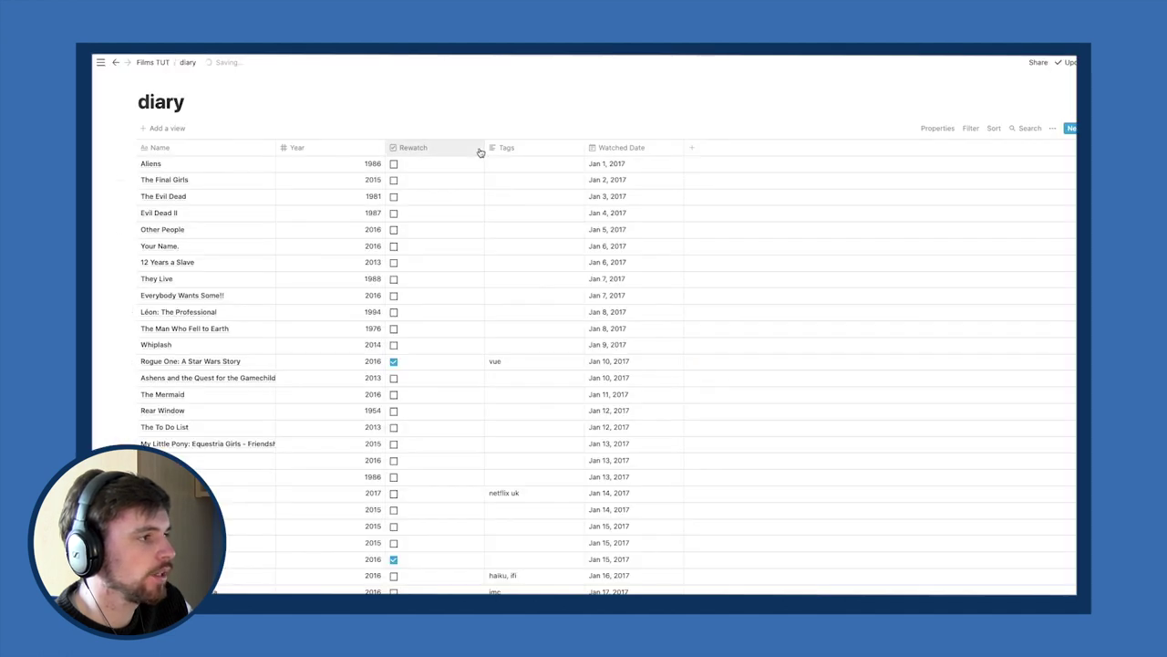
drag(484, 147, 440, 148)
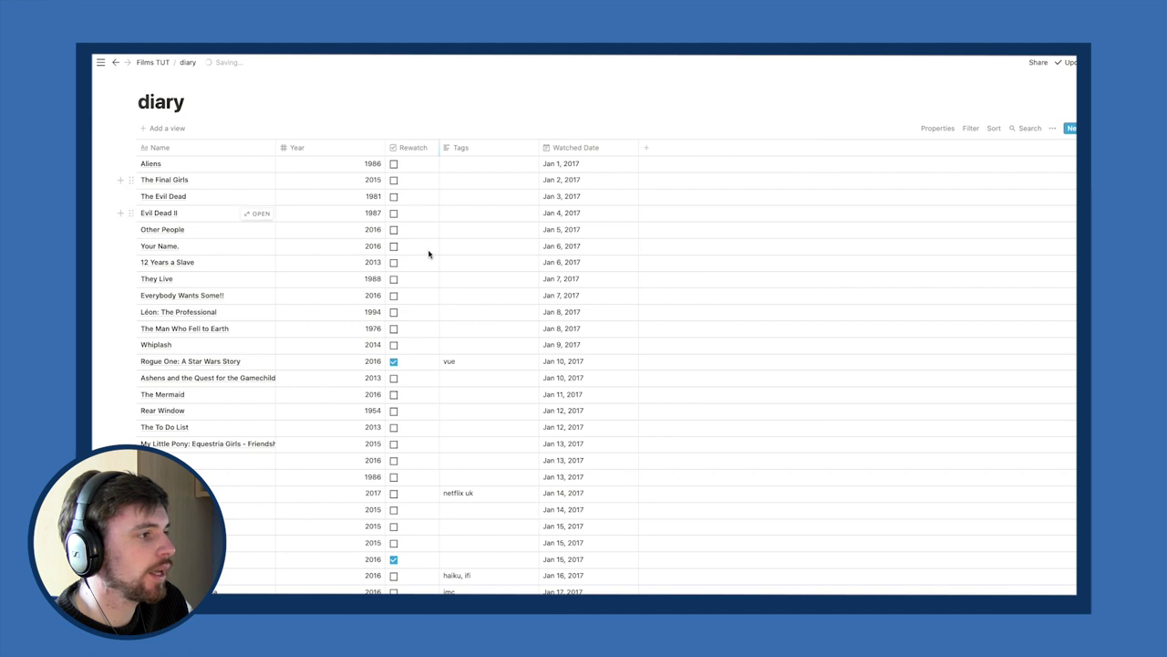
Change the diary database's Tags property from text to multi-select.
click(493, 151)
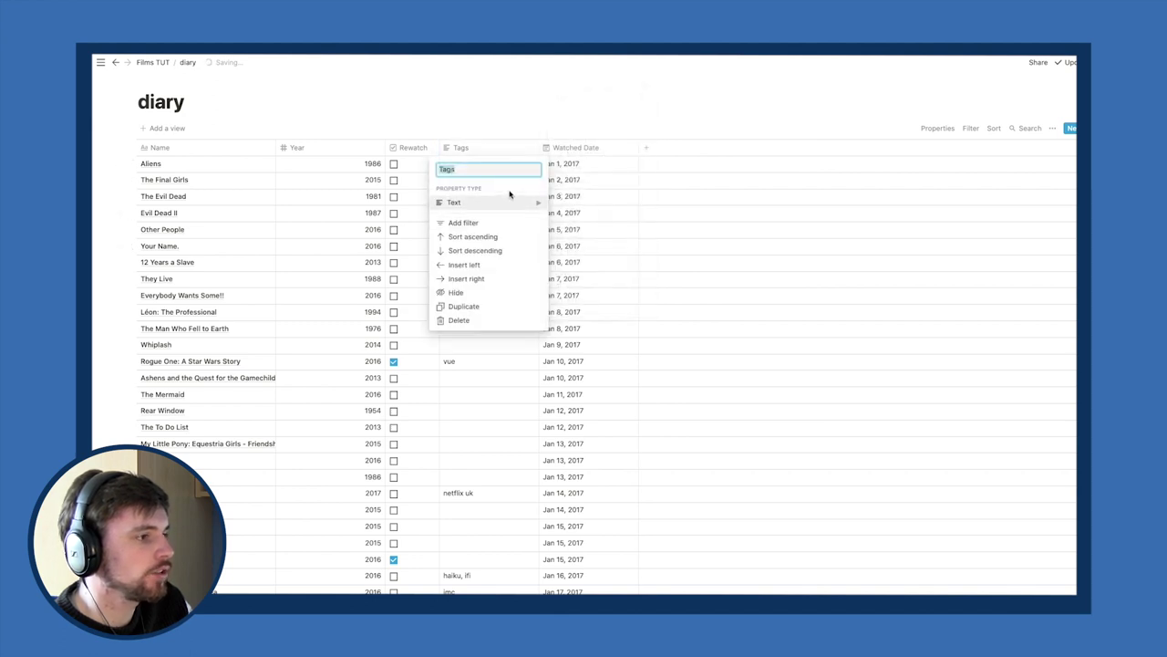
mouse_move(513, 202)
click(600, 155)
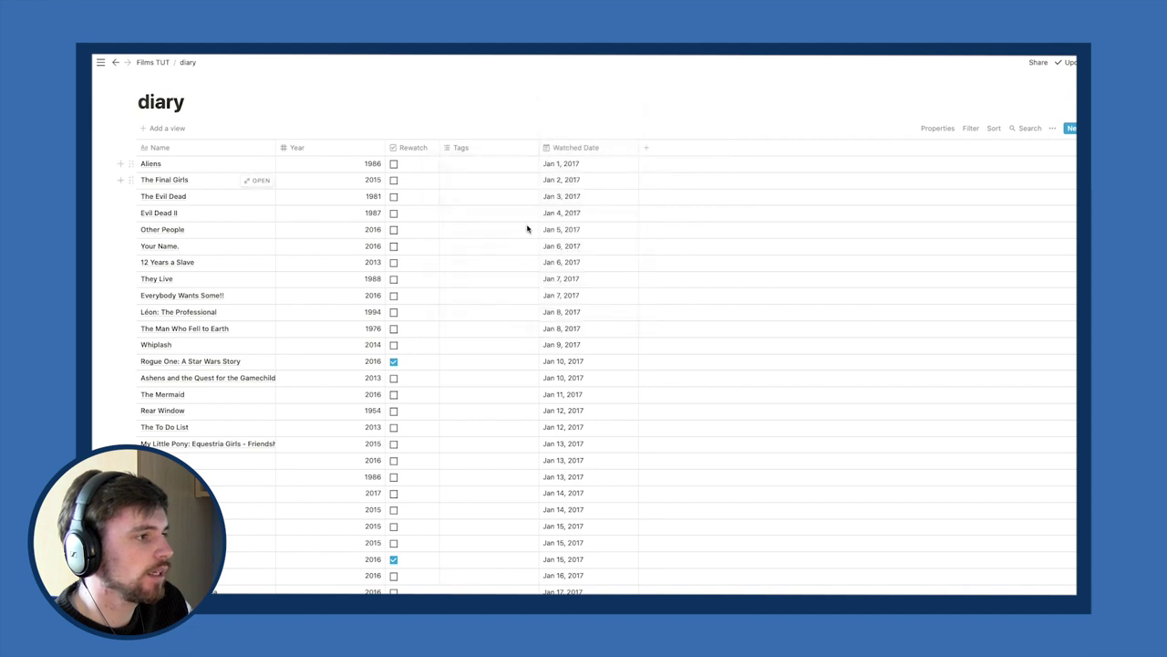
Change the colour of the netflix uk tag to pink from the Tags cell of Take the 10.
scroll(452, 365, down, 3)
scroll(457, 374, down, 5)
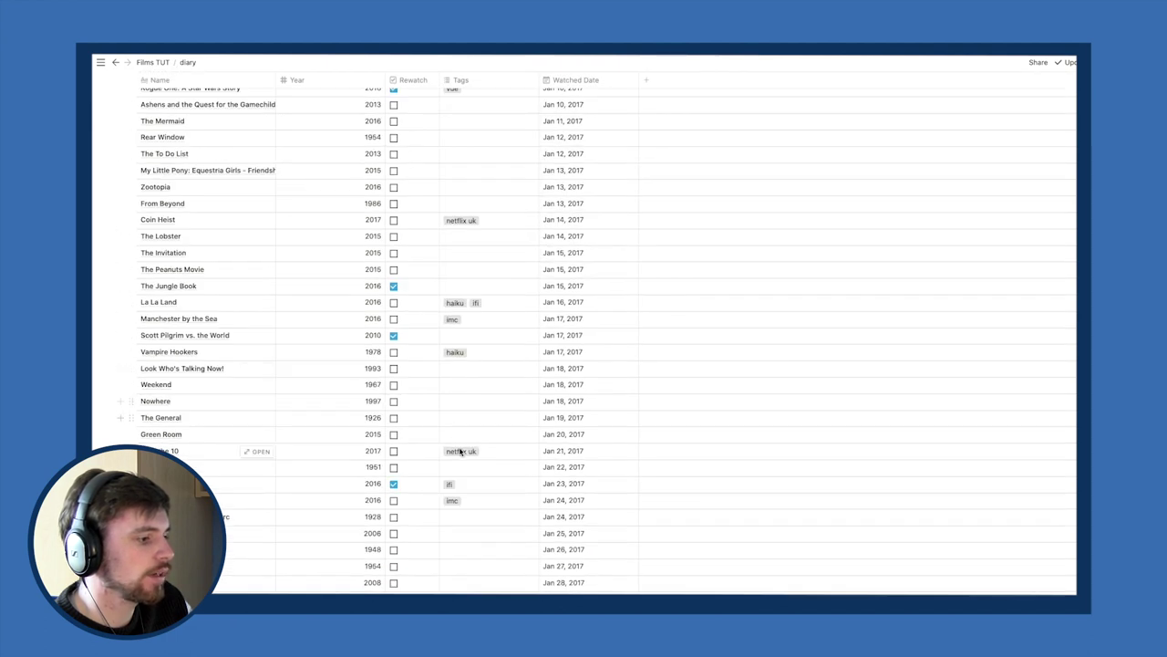
click(469, 272)
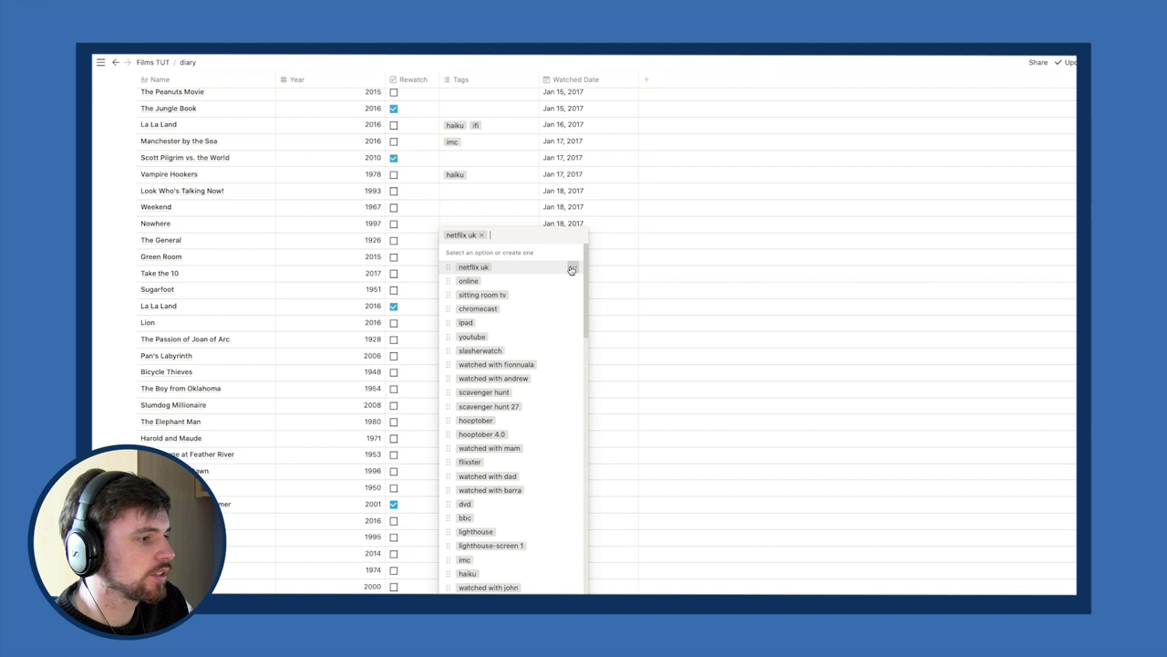
click(573, 267)
click(550, 468)
click(503, 182)
click(475, 212)
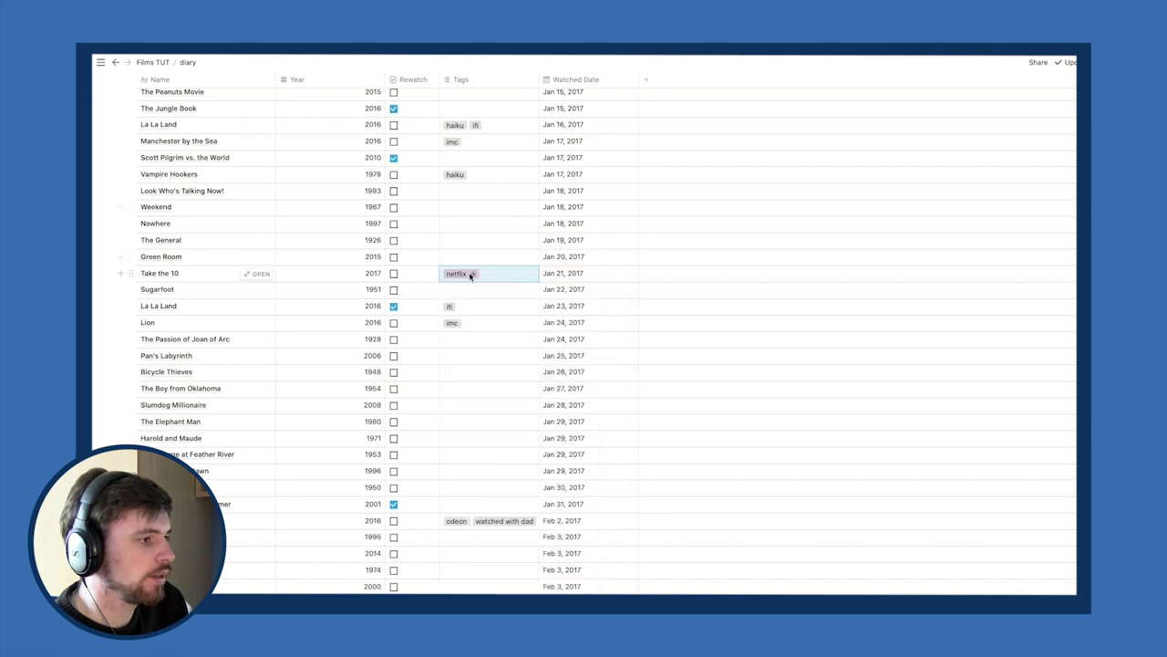
Move the Watched Date column directly after Name in the diary database and widen the Name column.
scroll(495, 374, down, 5)
scroll(493, 377, up, 20)
drag(557, 150, 331, 165)
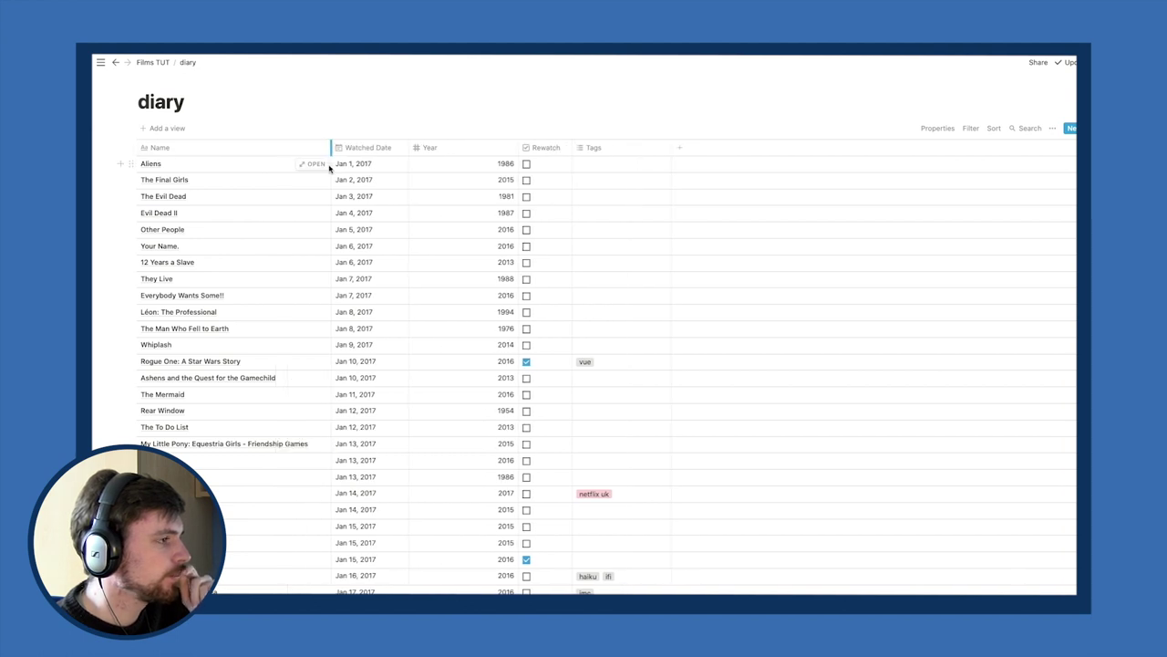
Open the watched database from the Films TUT page and delete its Date column.
click(157, 67)
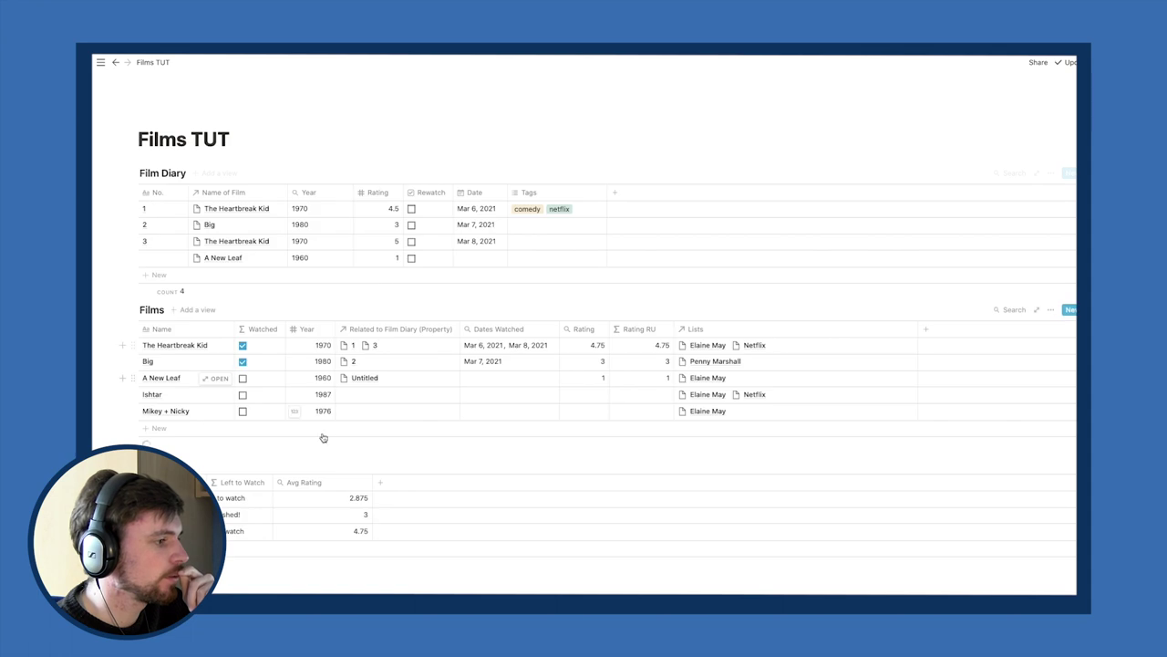
scroll(310, 437, down, 3)
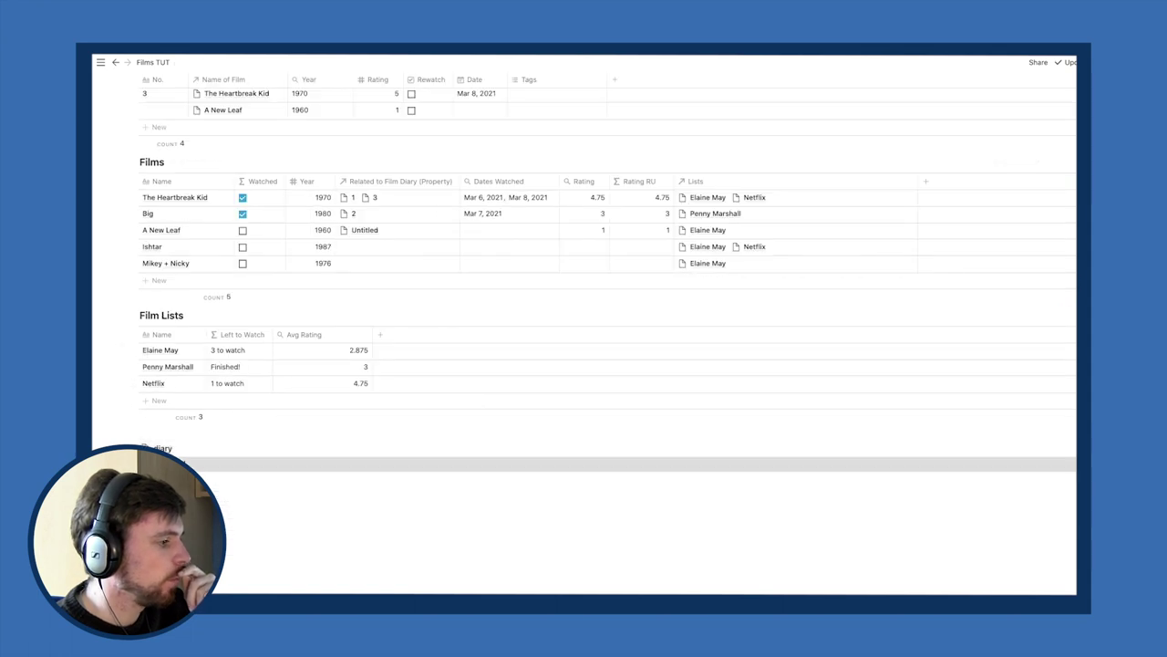
click(177, 464)
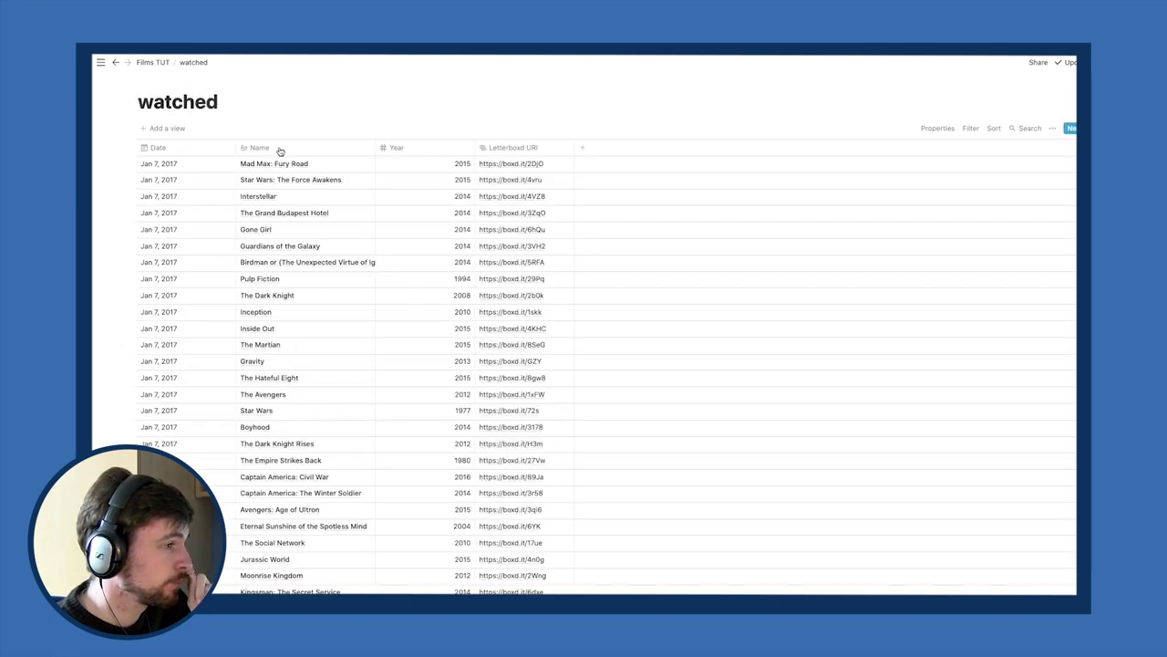
click(206, 152)
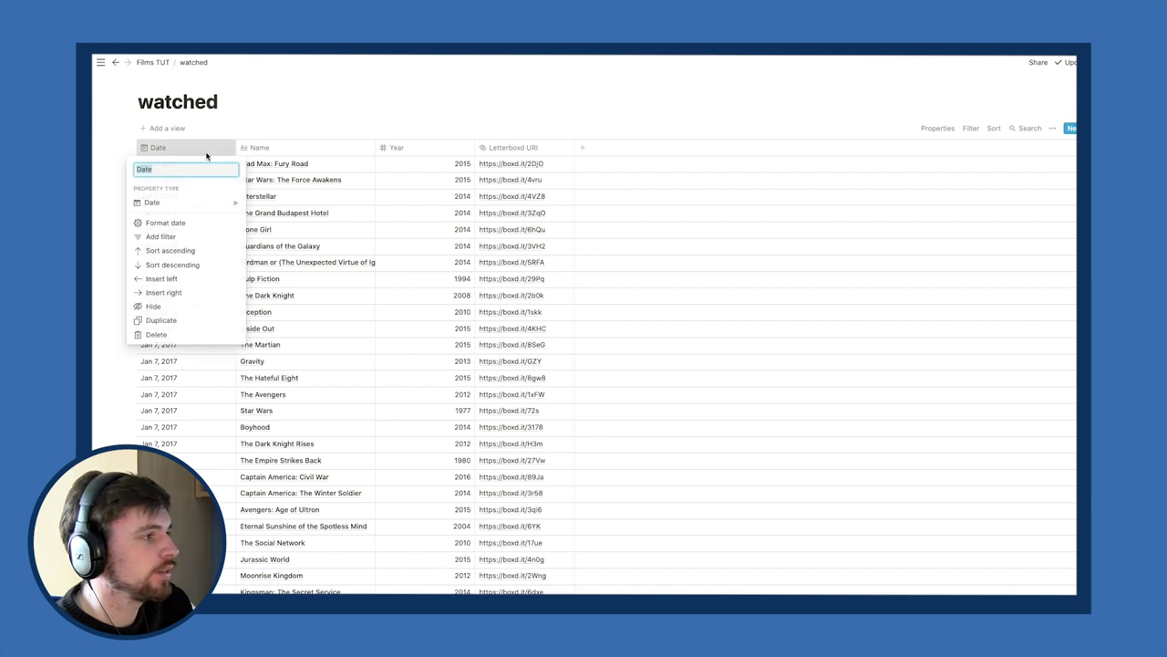
click(190, 335)
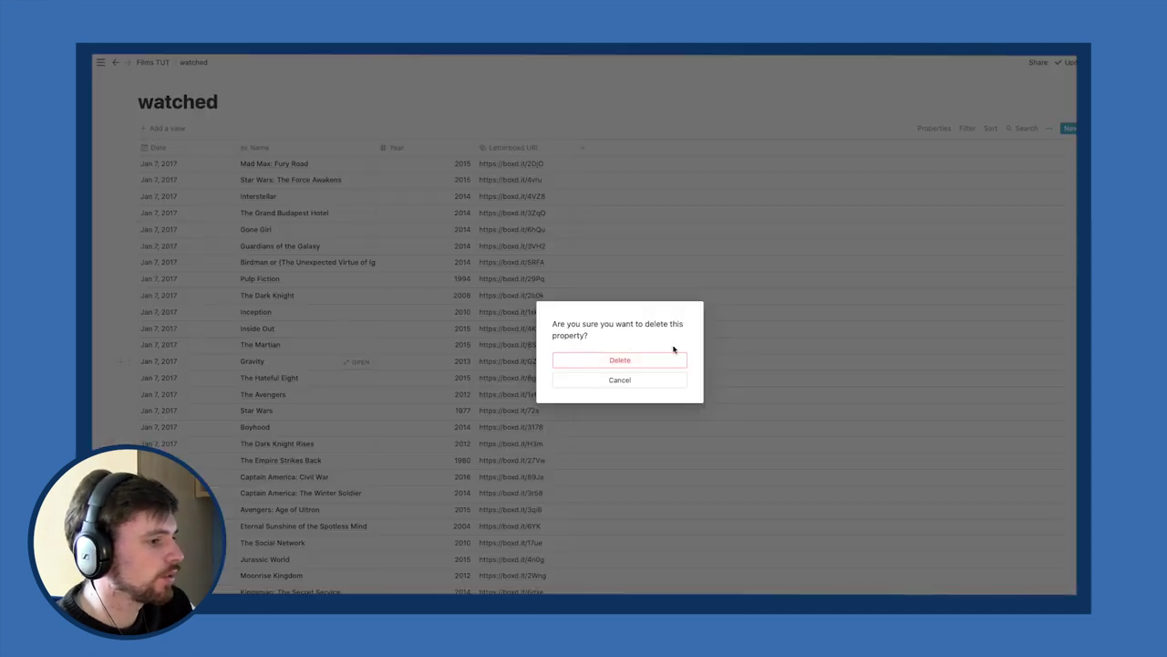
click(625, 360)
Delete the Letterboxd URI column from the watched database and adjust the widths of the remaining columns.
click(432, 149)
click(416, 322)
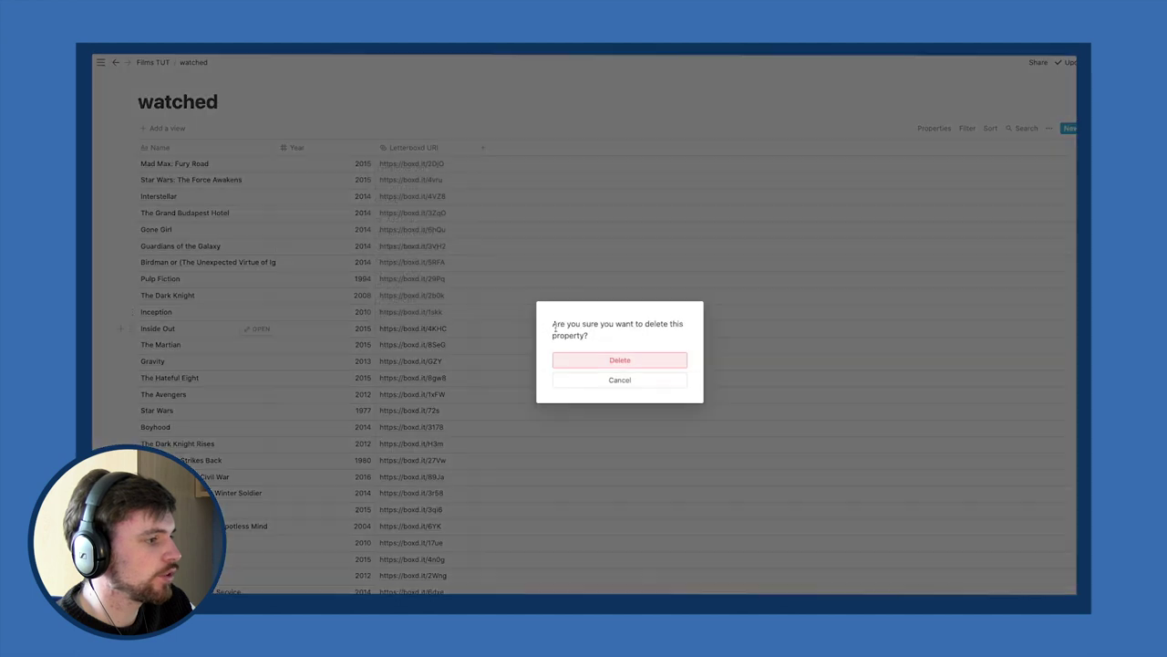
click(602, 364)
mouse_move(375, 149)
mouse_down()
mouse_move(320, 149)
mouse_move(392, 149)
mouse_up()
Create a subpage named letterboxd import in Films TUT, move the diary and watched databases into it, and open it.
key(super+bracketleft)
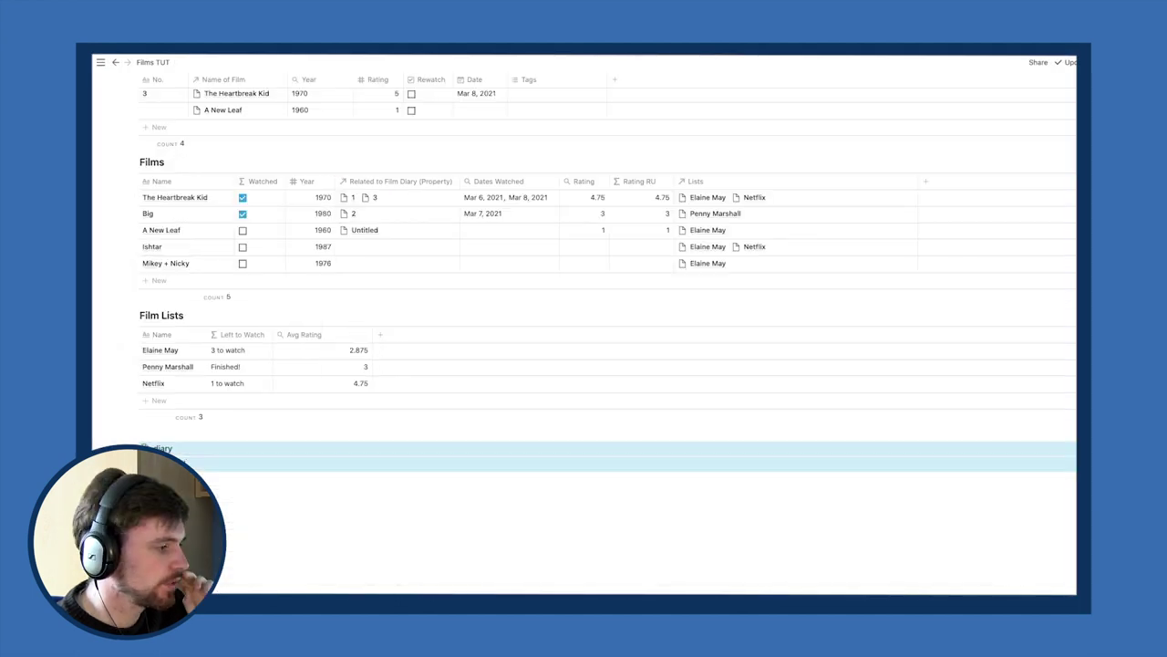
text(/)
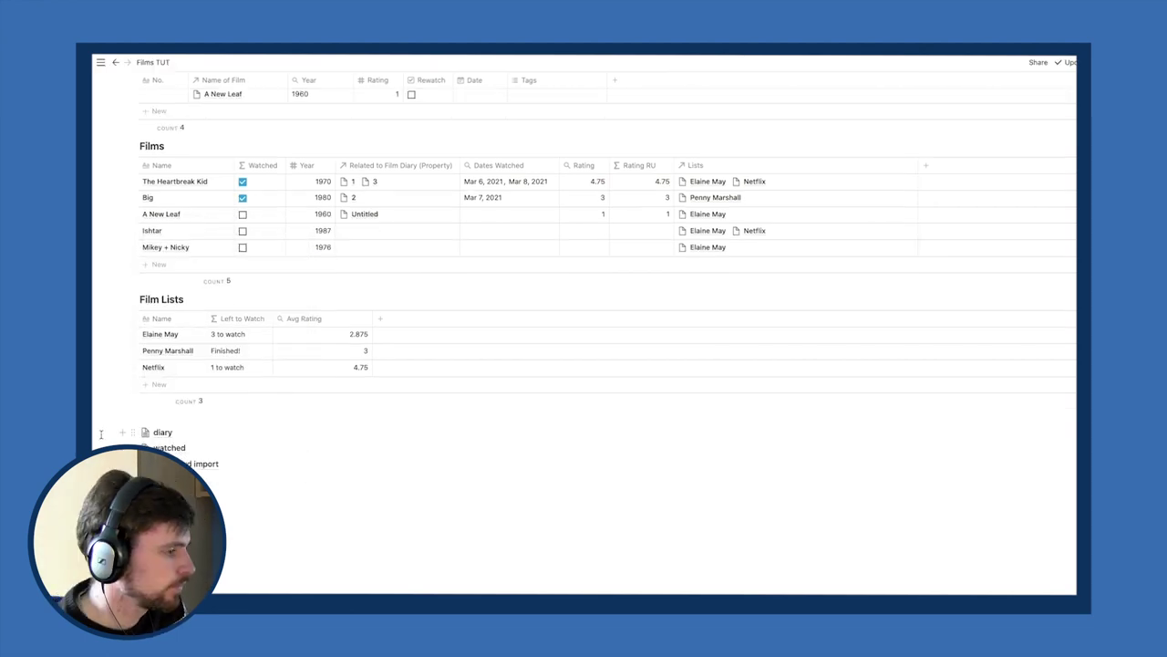
key(Escape)
drag(132, 432, 196, 464)
click(196, 463)
Turn the diary database into an inline table on the letterboxd import page.
right_click(792, 173)
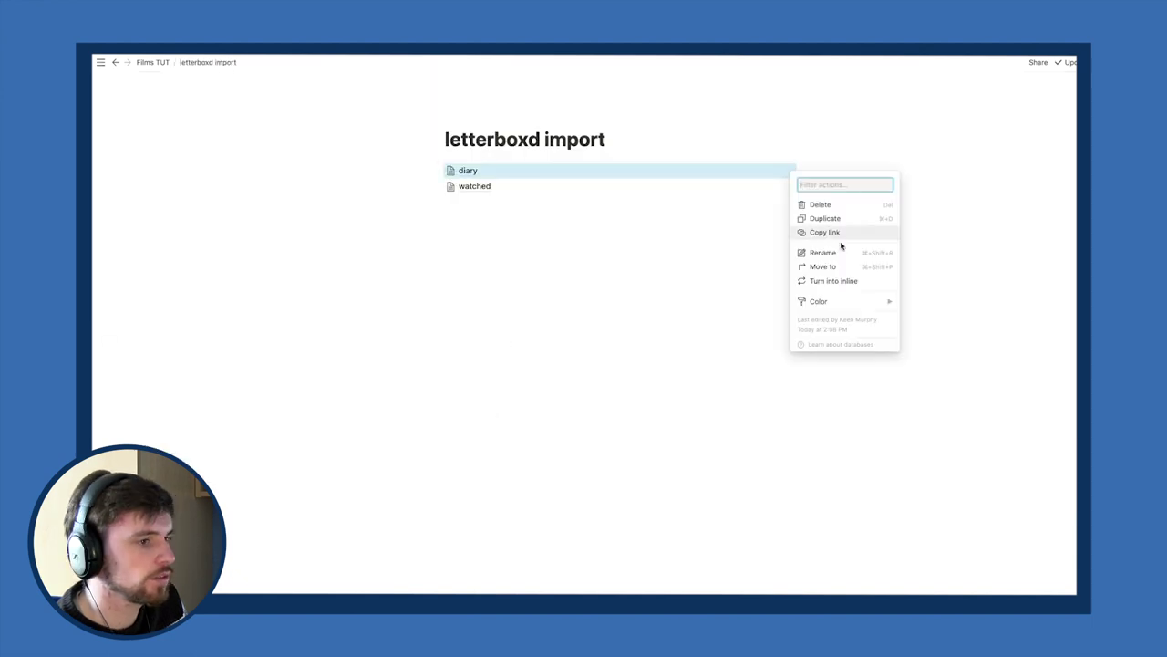
click(836, 285)
scroll(665, 333, down, 5)
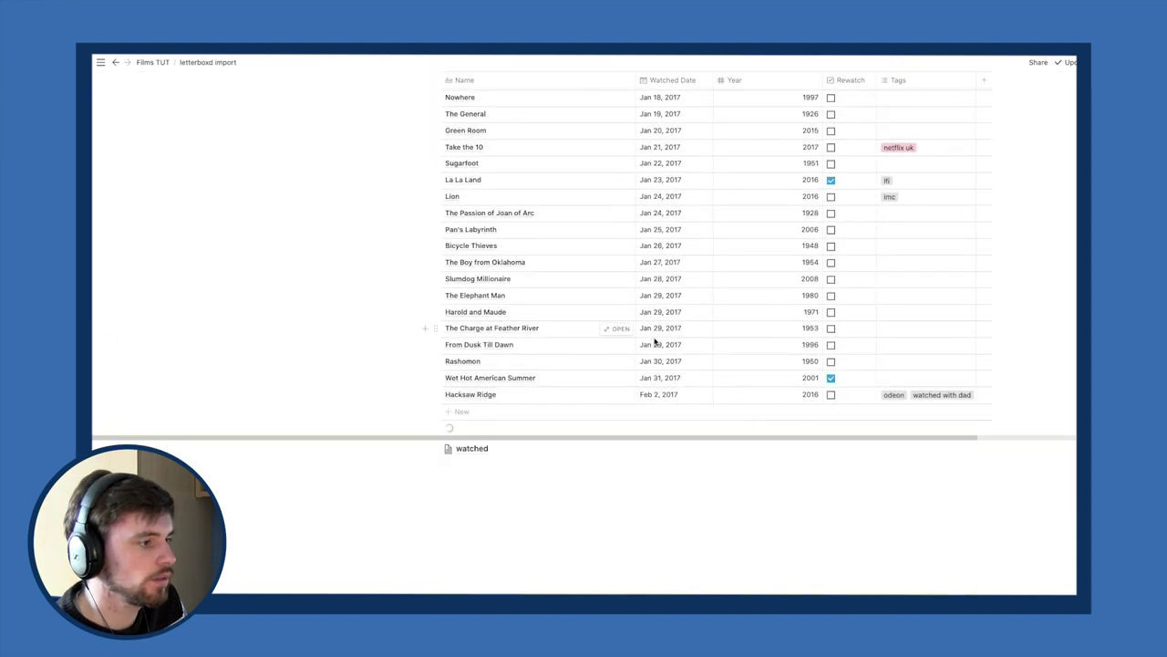
scroll(501, 412, up, 5)
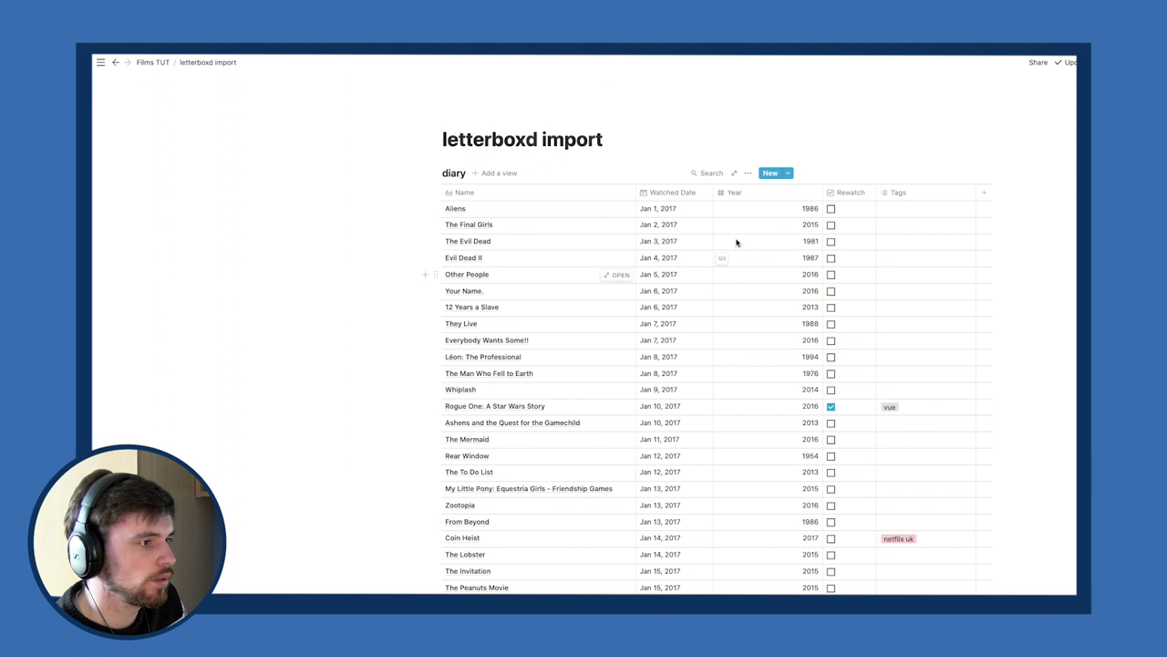
Set the diary table to show 10 pages on first load and narrow its Name column.
click(748, 172)
click(774, 255)
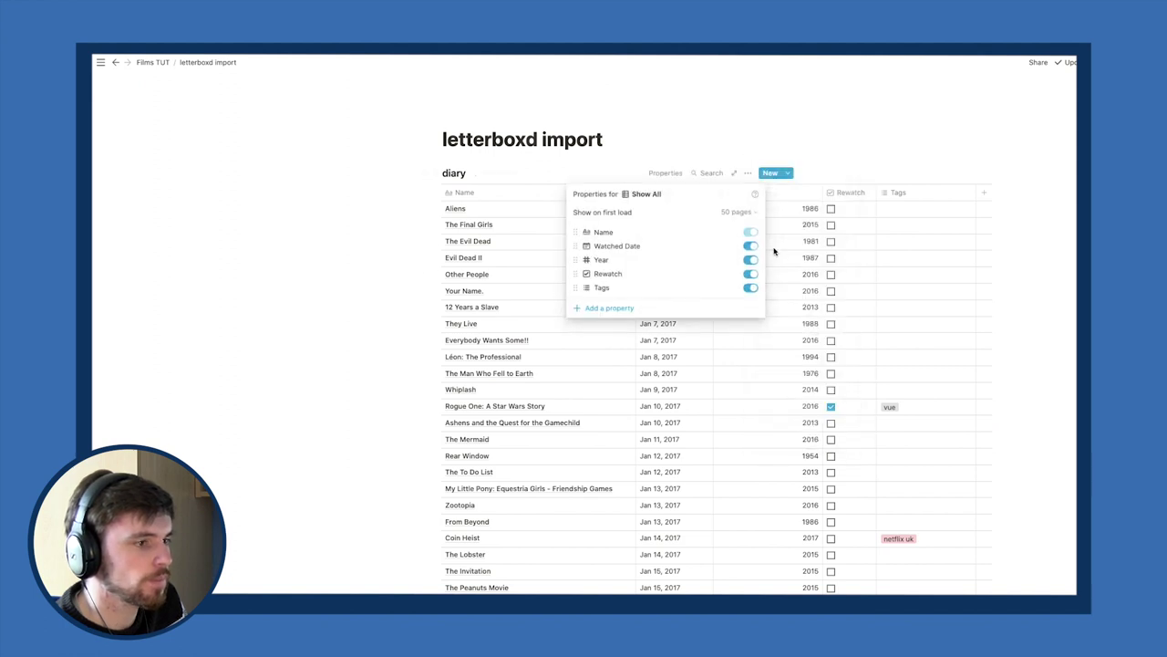
click(737, 211)
click(689, 227)
click(410, 328)
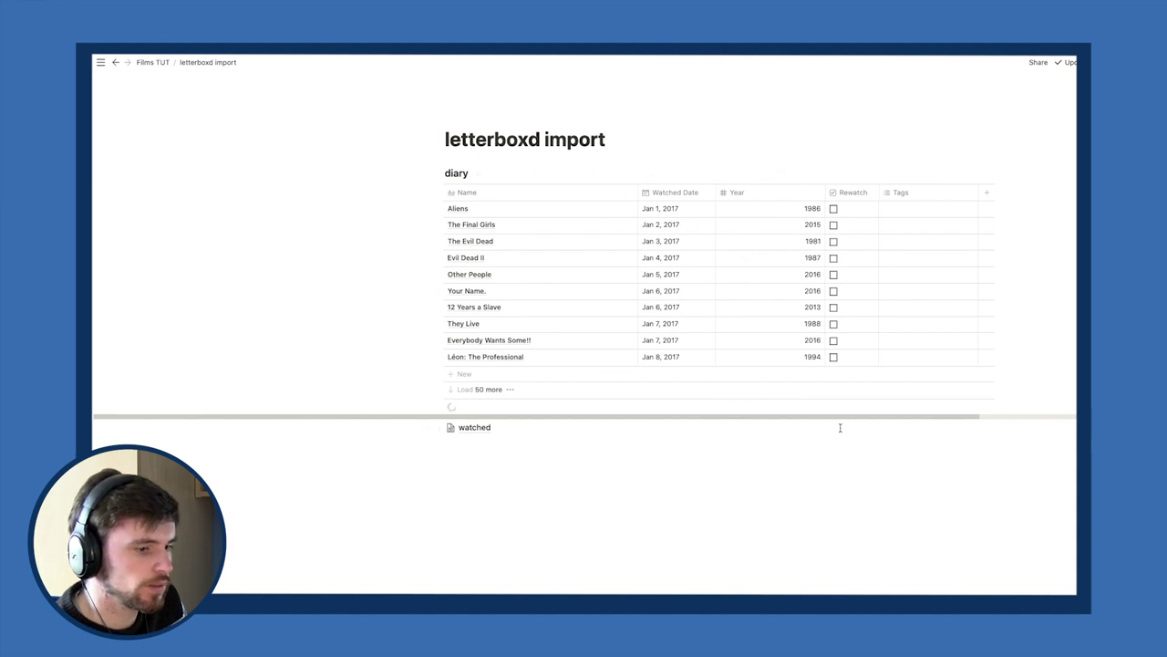
drag(636, 194, 553, 192)
Insert a relation property linked to the watched database directly after the diary table's Name column.
click(504, 202)
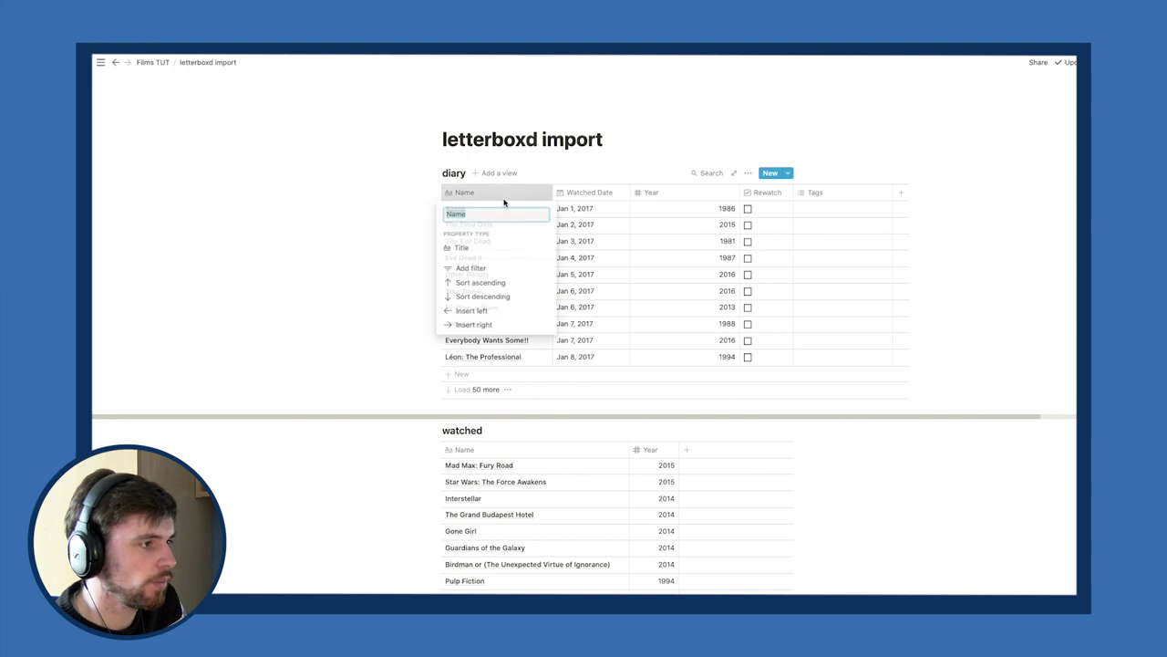
click(474, 324)
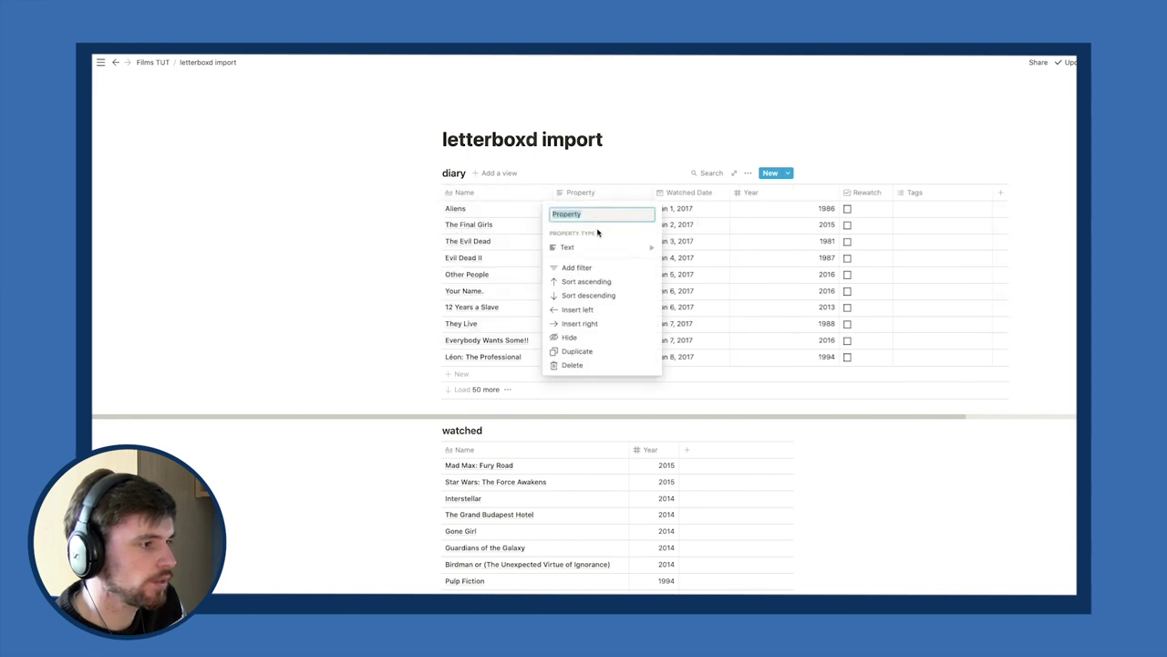
mouse_move(594, 245)
click(722, 338)
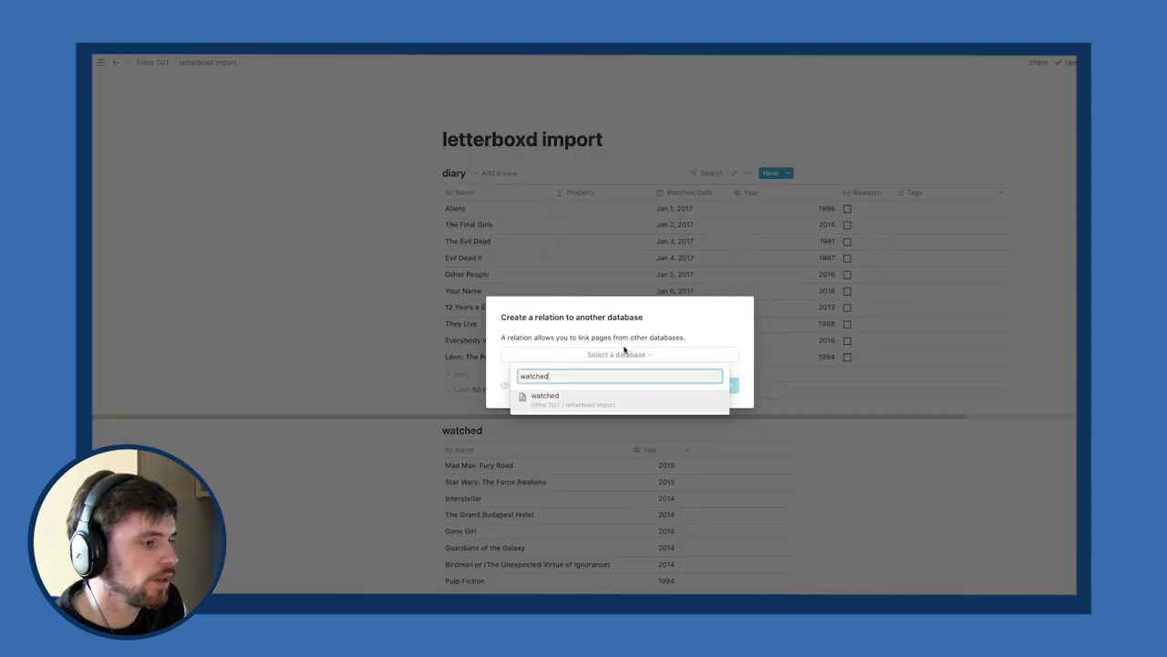
click(554, 401)
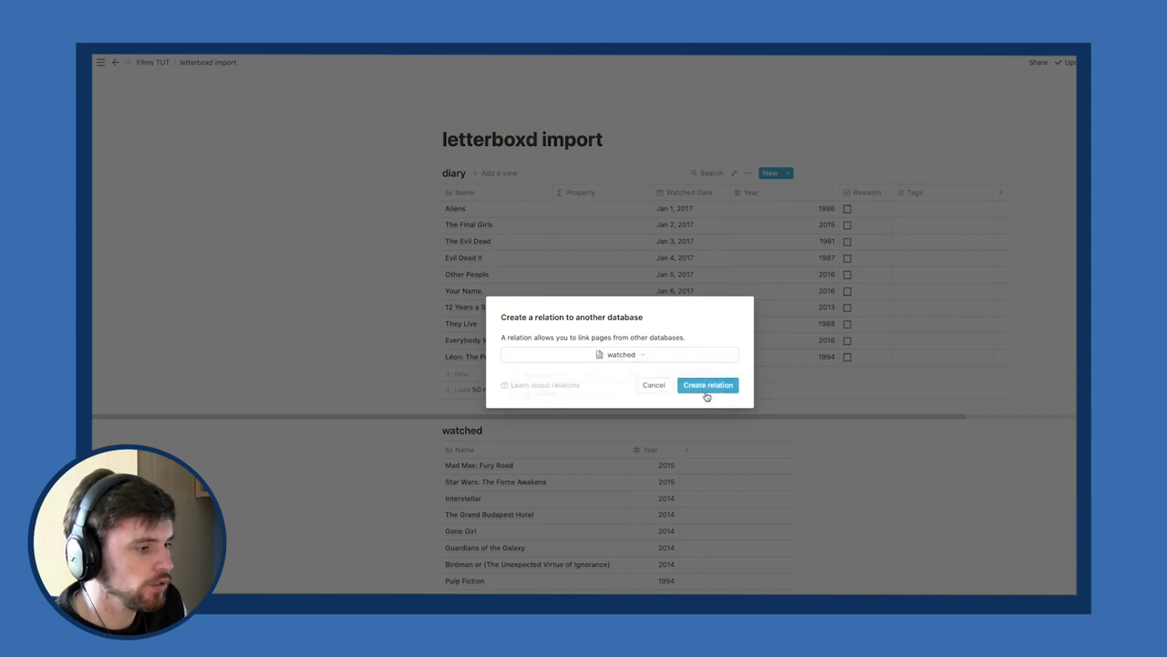
click(716, 387)
Rename the diary table's new relation property as Film.
click(583, 194)
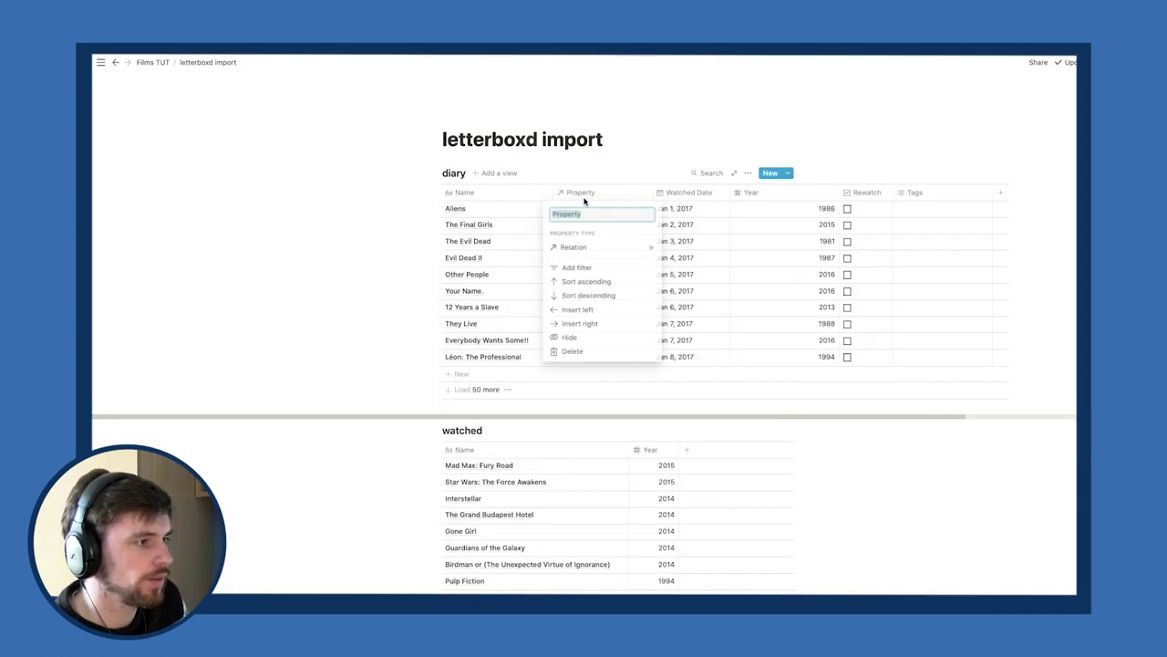
text(Film)
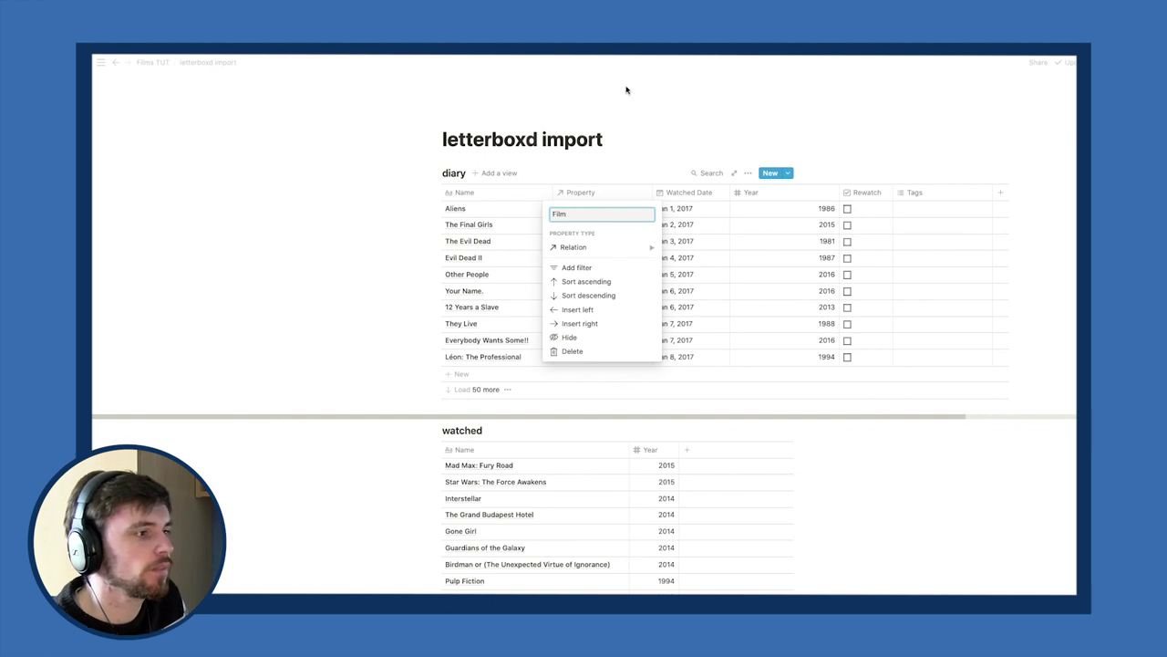
key(Return)
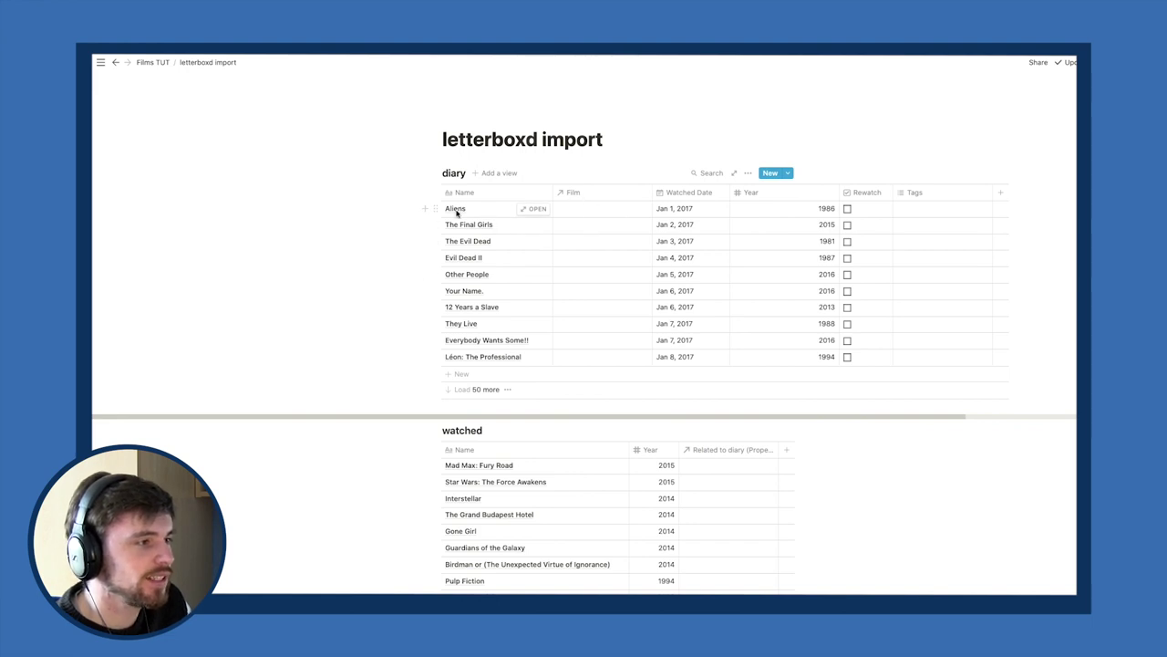
Link the Film cell of the Aliens diary entry to the Aliens page in watched.
click(593, 210)
text(Aliens)
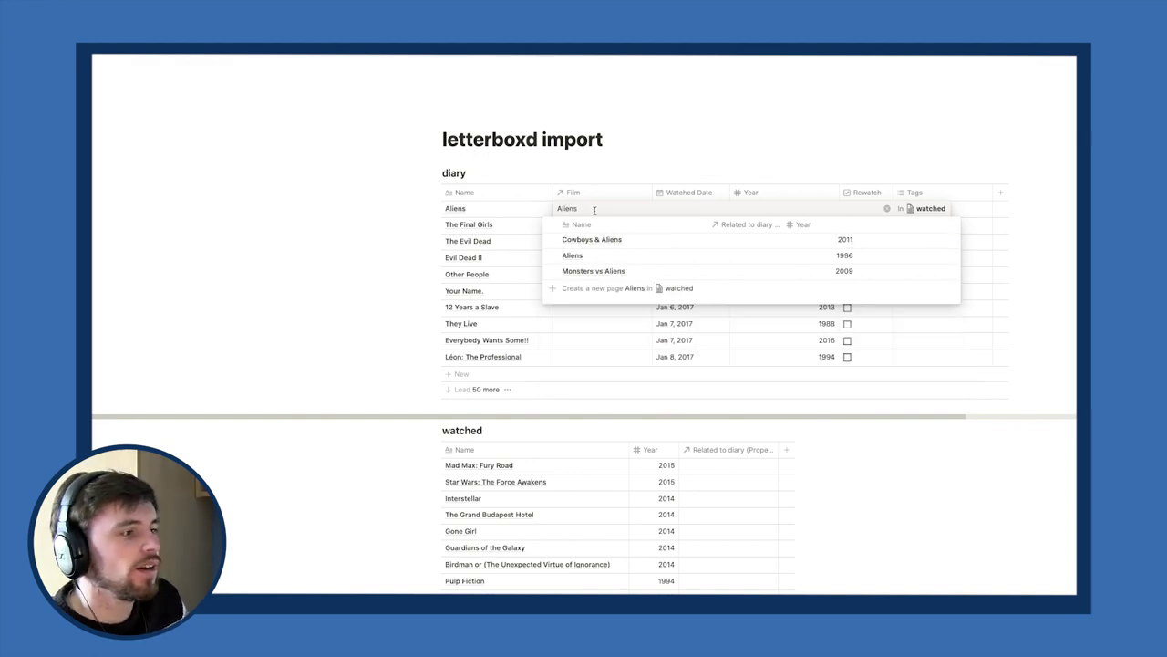
click(572, 256)
click(475, 217)
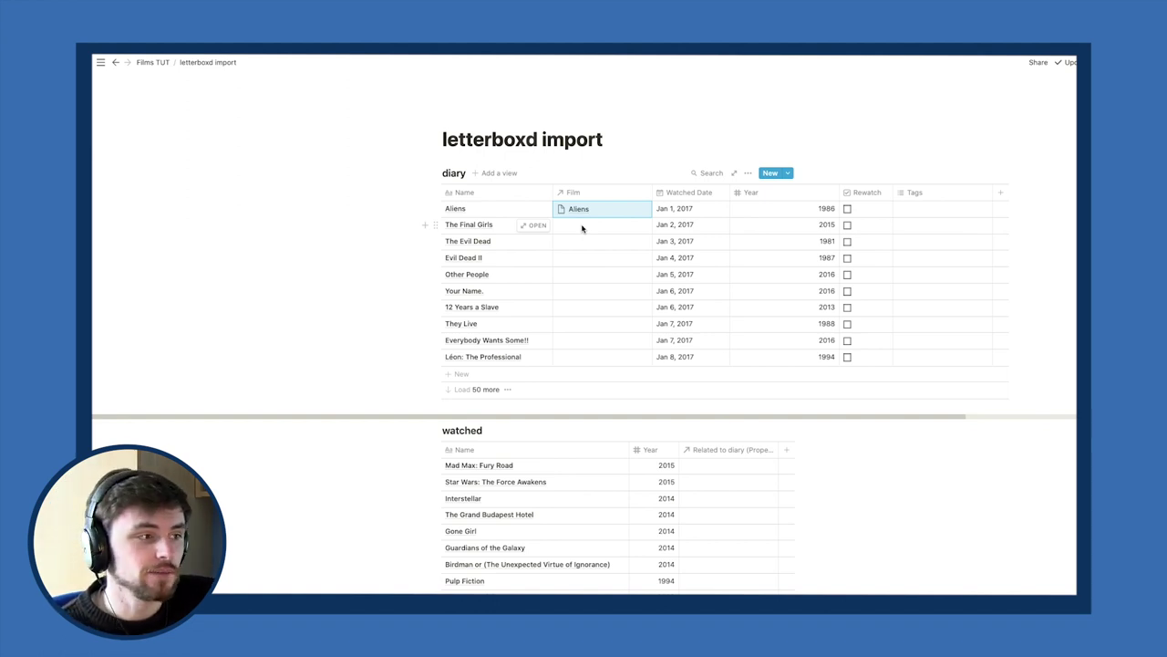
Link the Film cell of The Final Girls diary entry to The Final Girls page in watched.
key(Down)
key(Left)
key(Right)
key(Up)
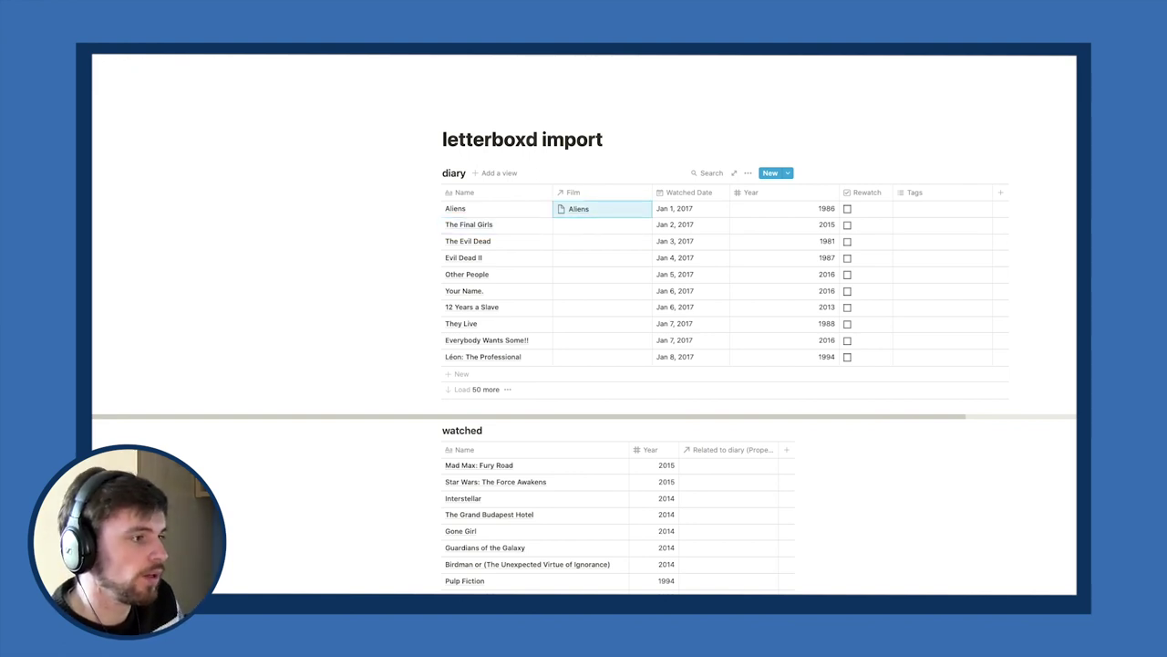
key(Down)
key(Left)
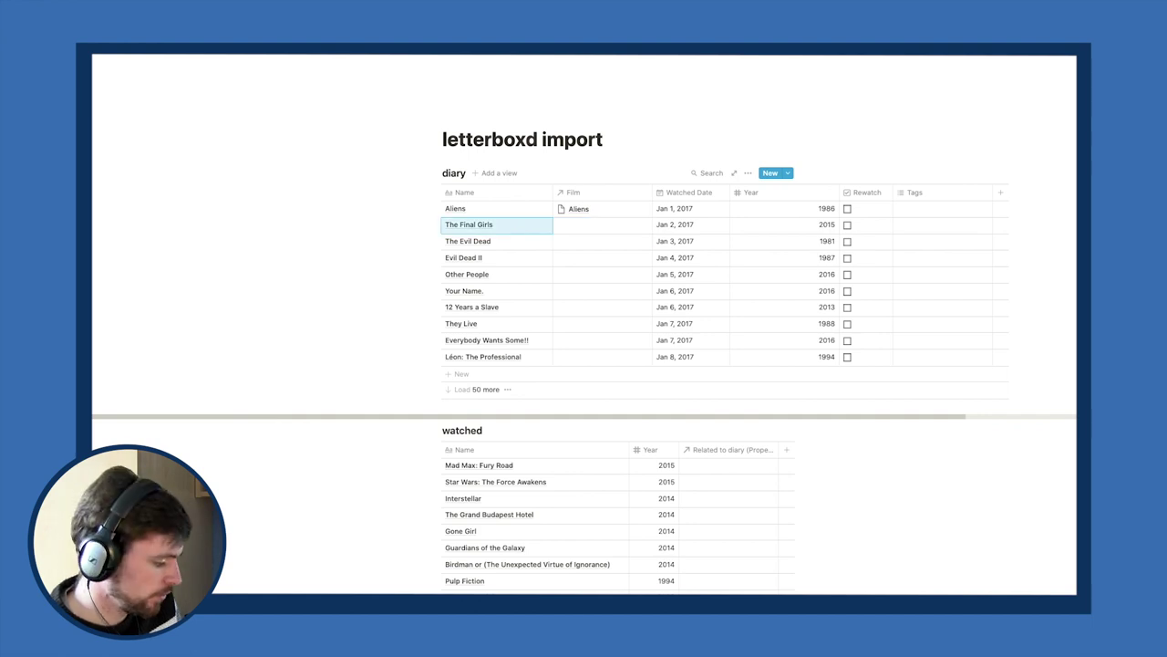
key(Right)
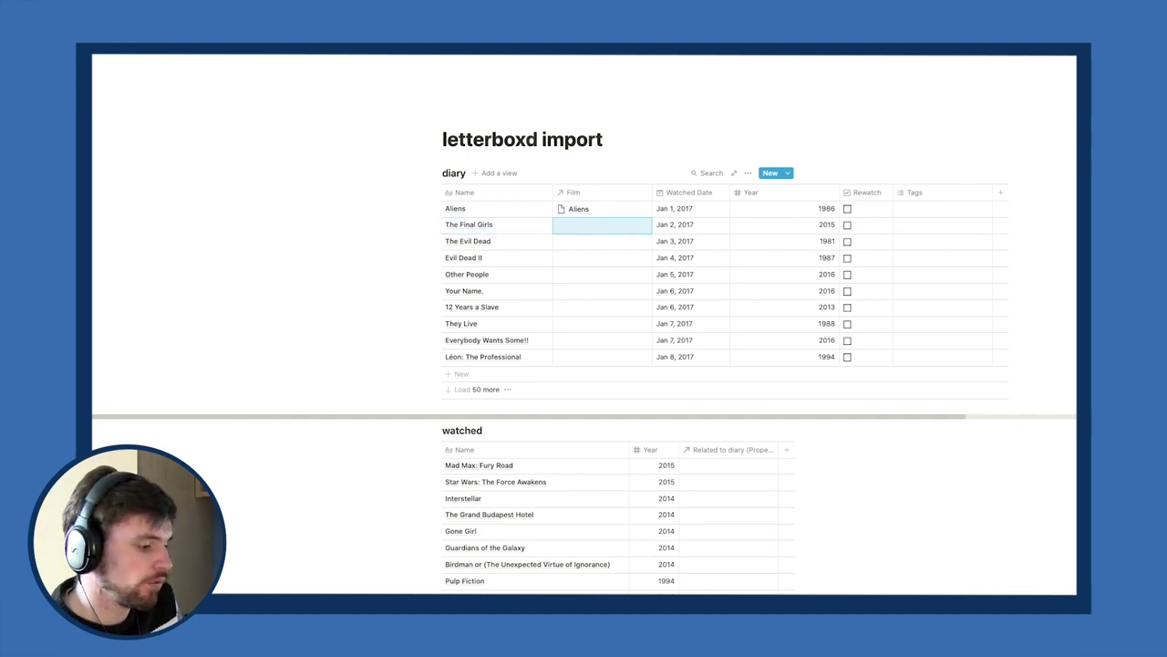
key(Return)
text(The Final Girls)
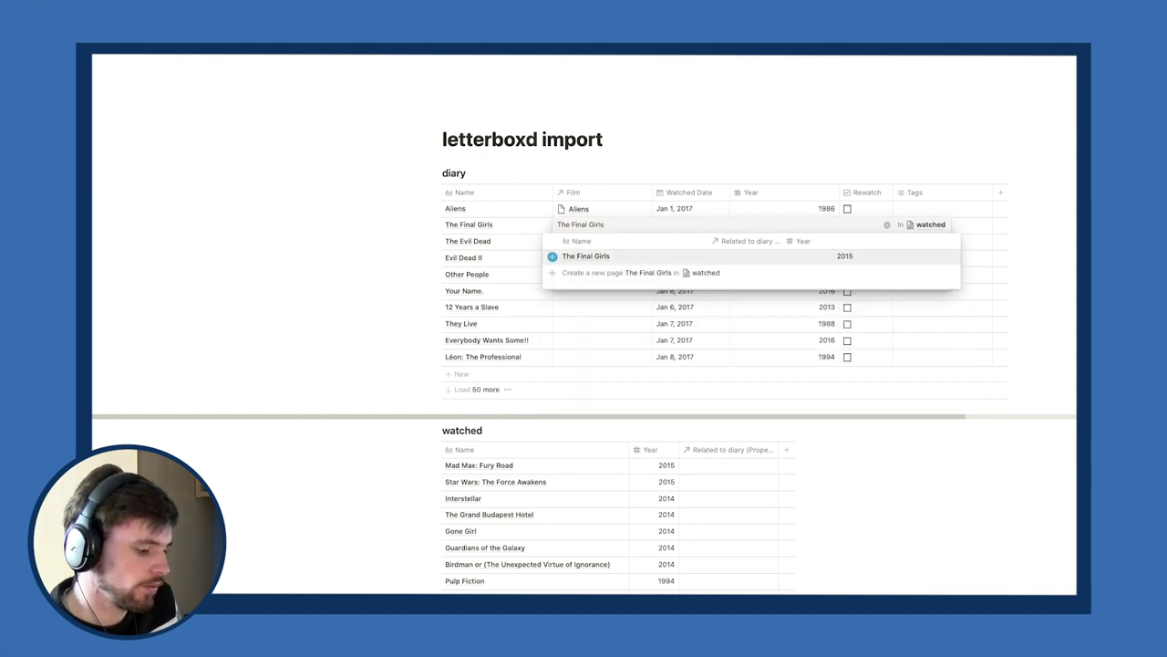
key(Return)
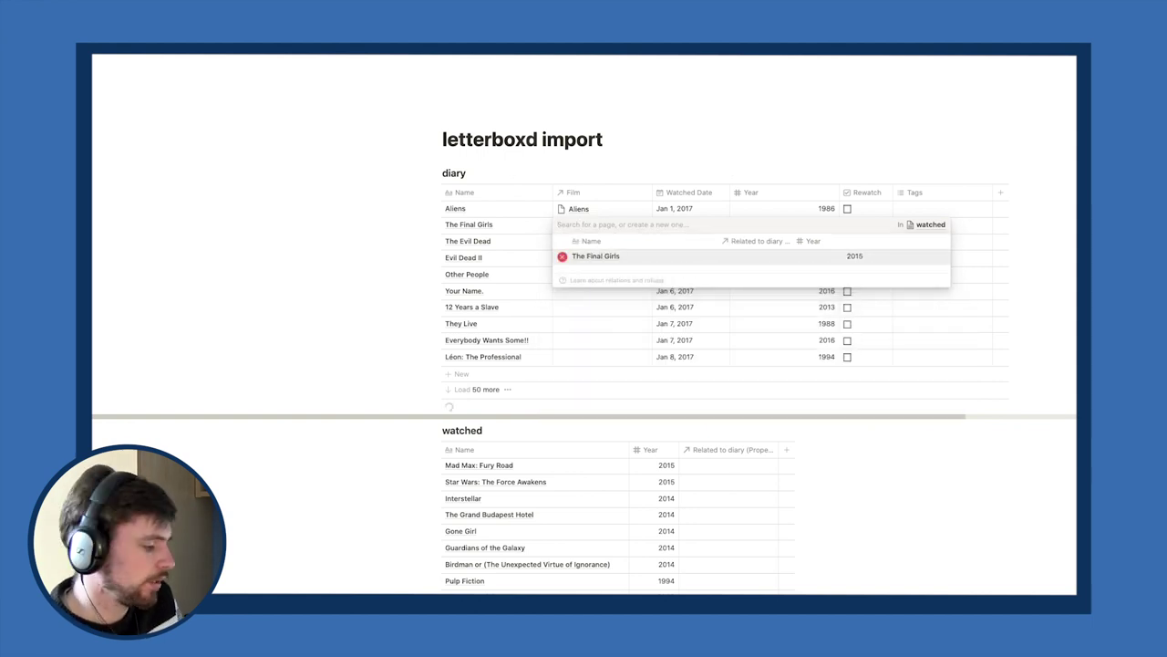
key(Escape)
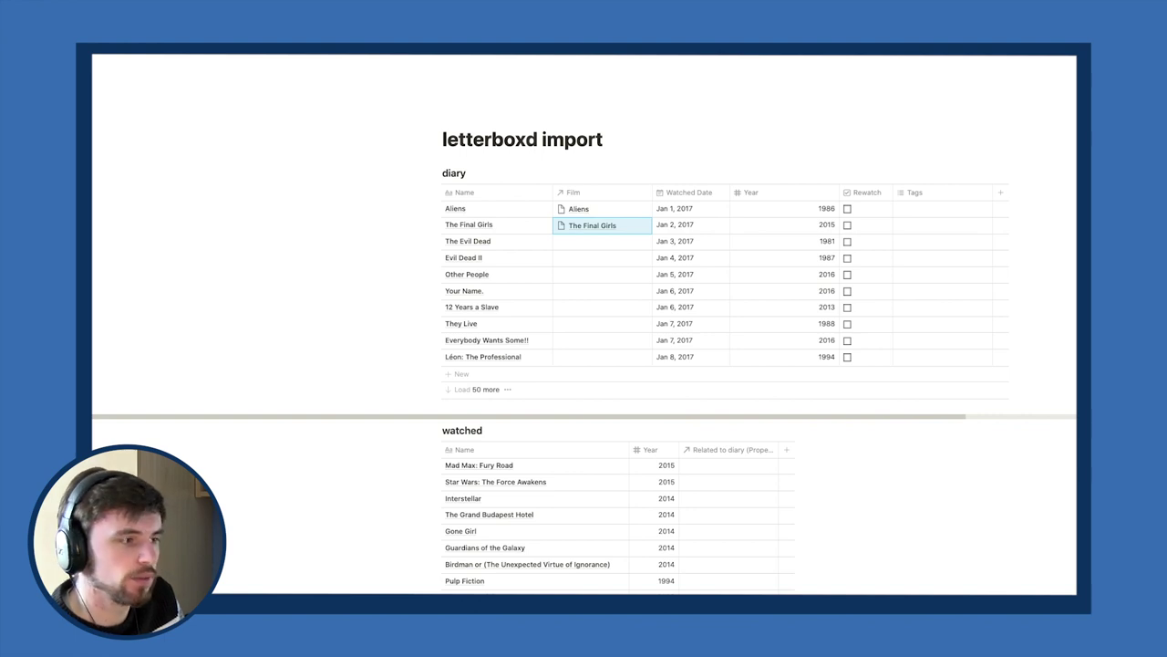
key(Down)
key(Left)
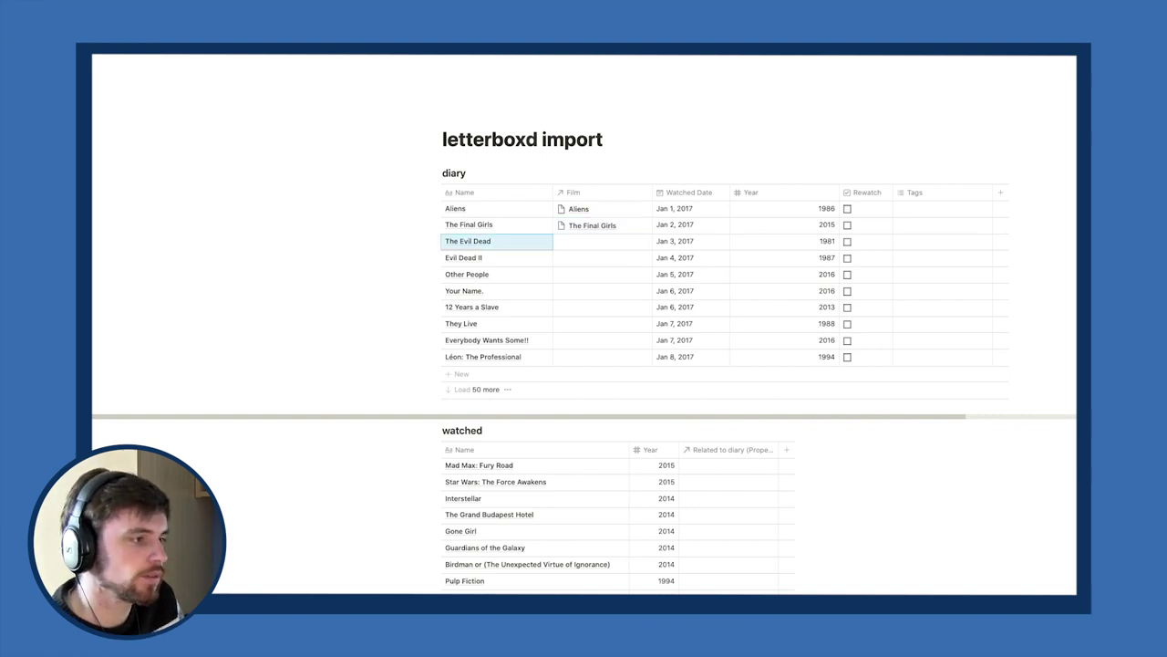
key(Right)
key(Up)
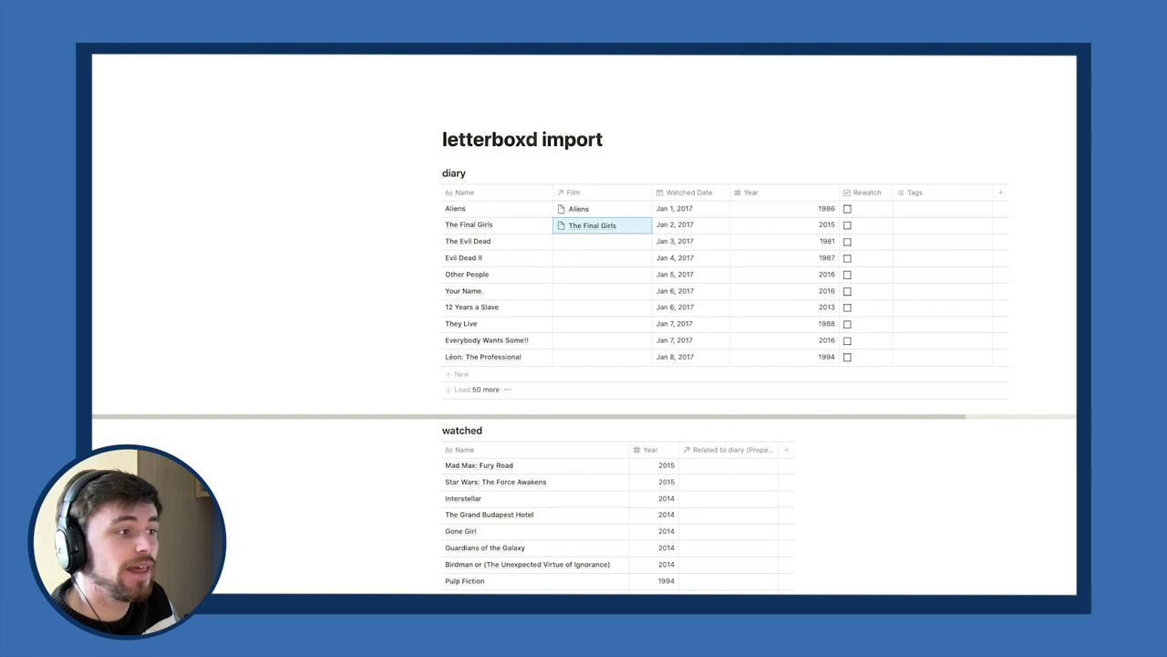
key(Left)
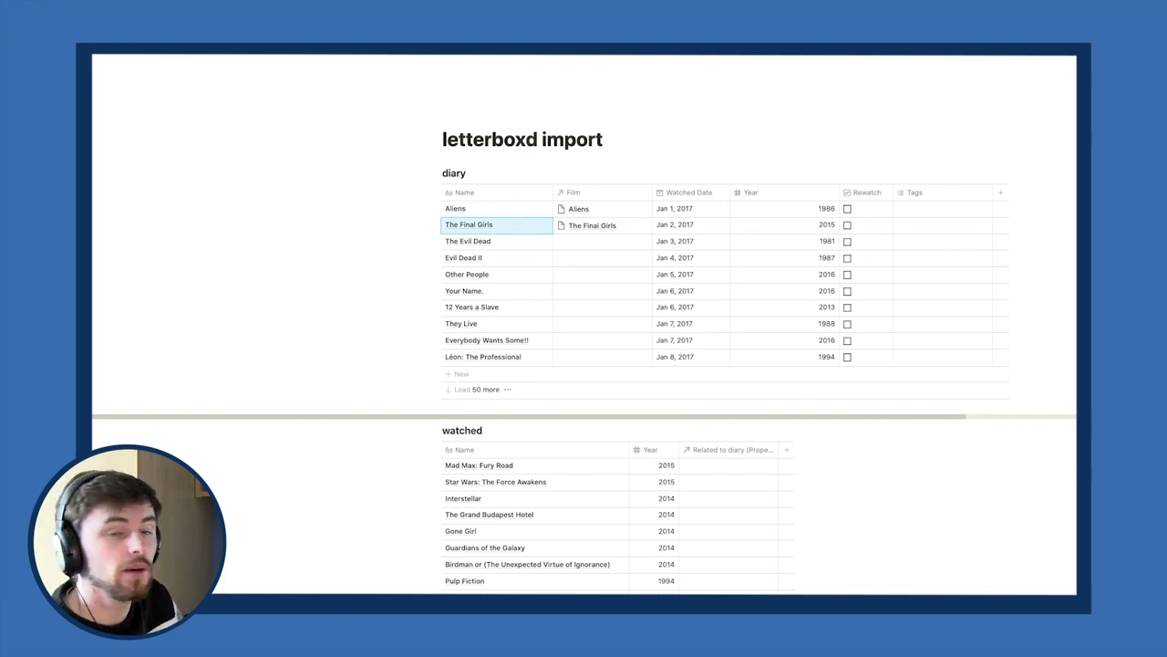
key(Down)
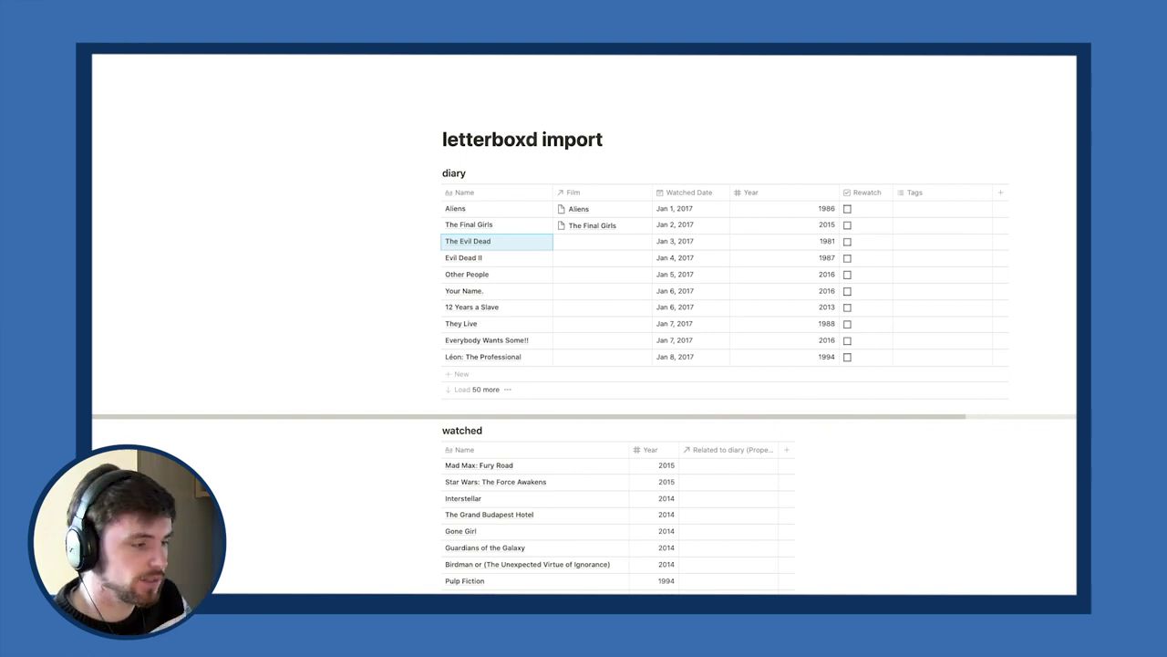
key(Right)
key(Return)
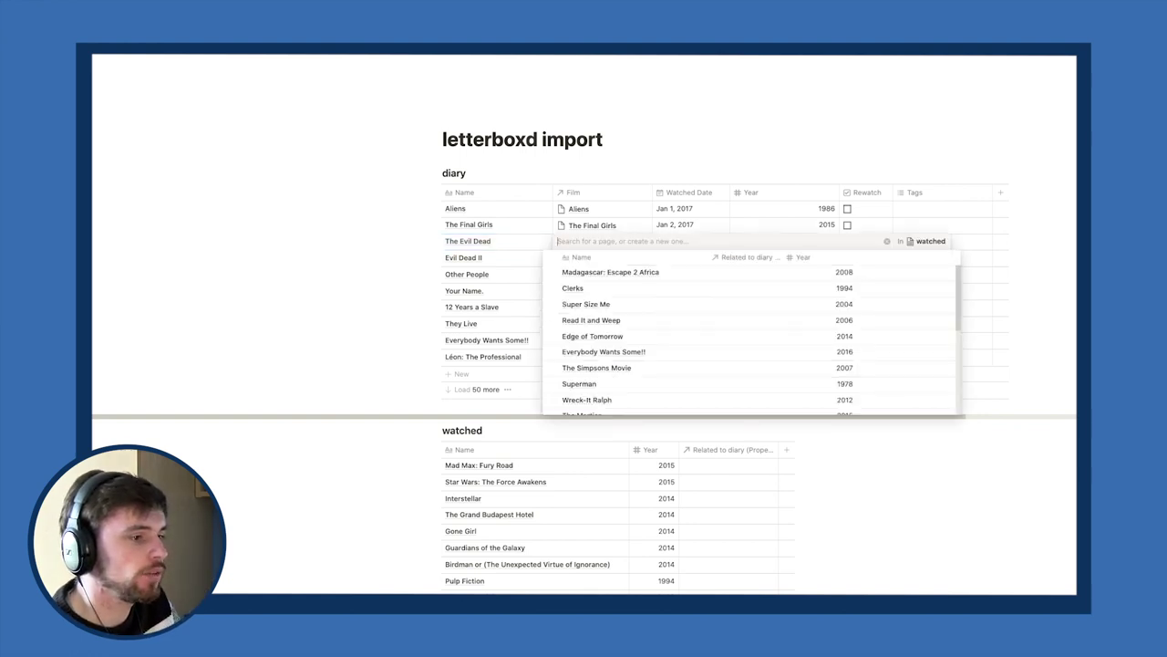
key(Escape)
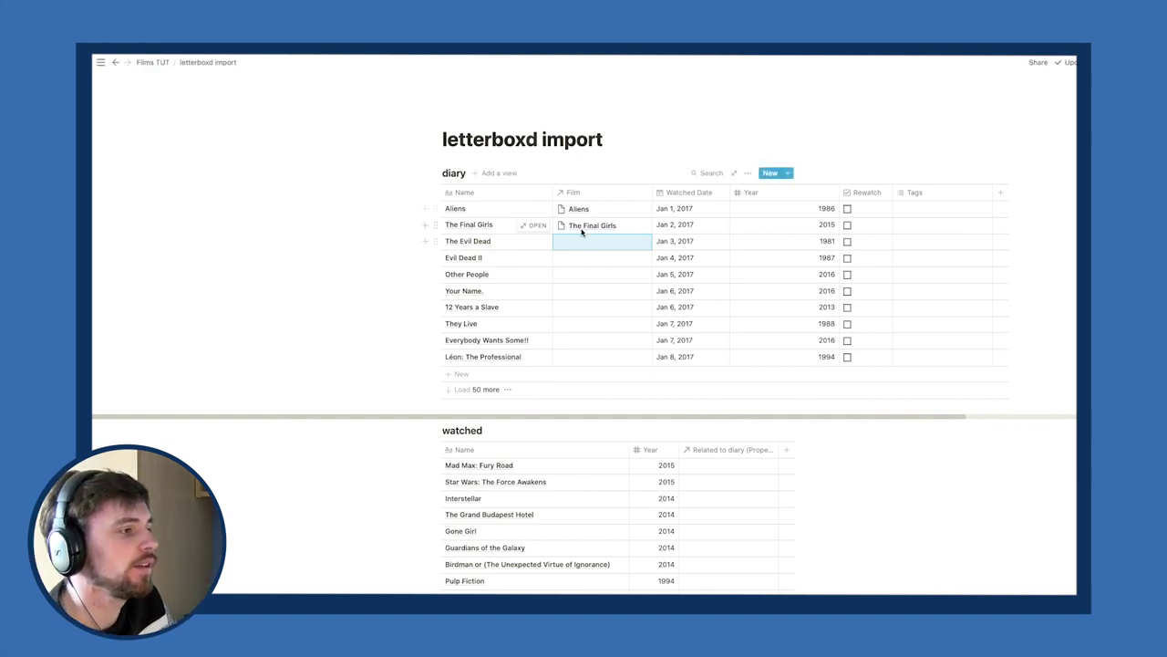
click(483, 209)
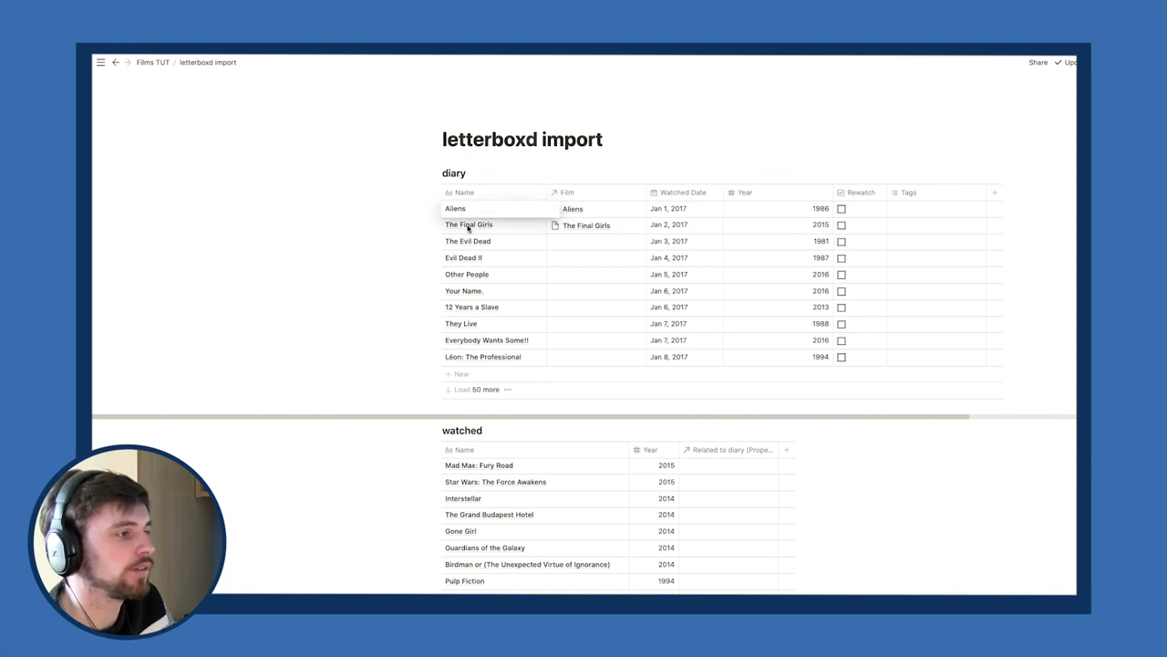
Return to the Films TUT page and name the empty last row of the Films table Madagascar.
key(Escape)
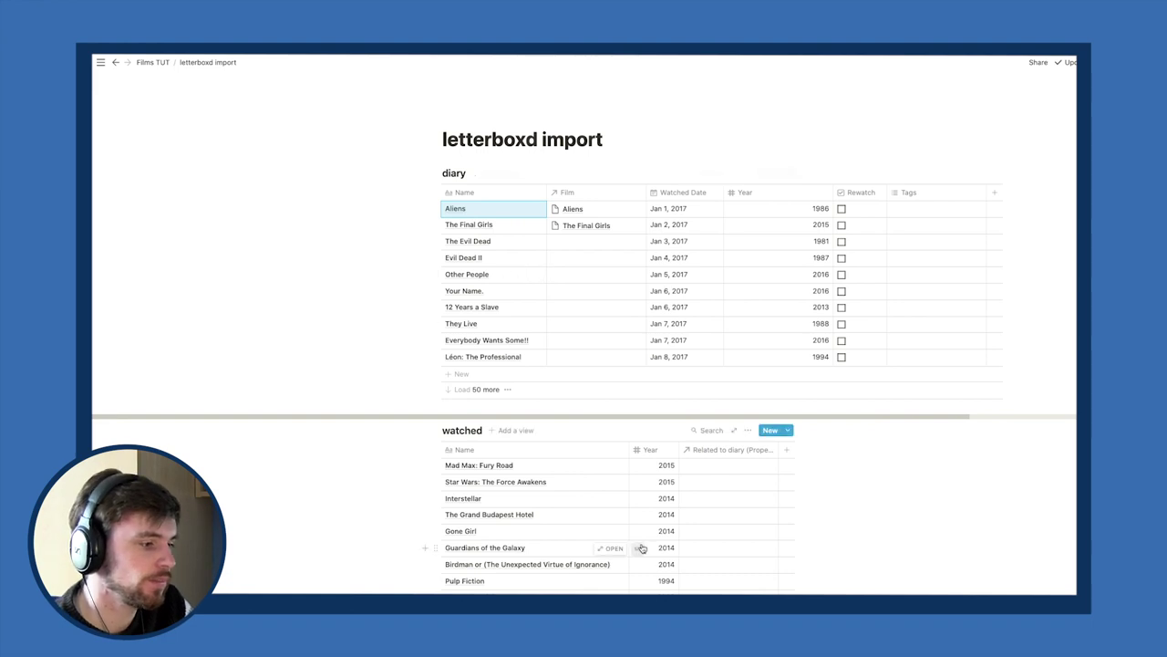
scroll(548, 410, down, 3)
scroll(438, 146, up, 1)
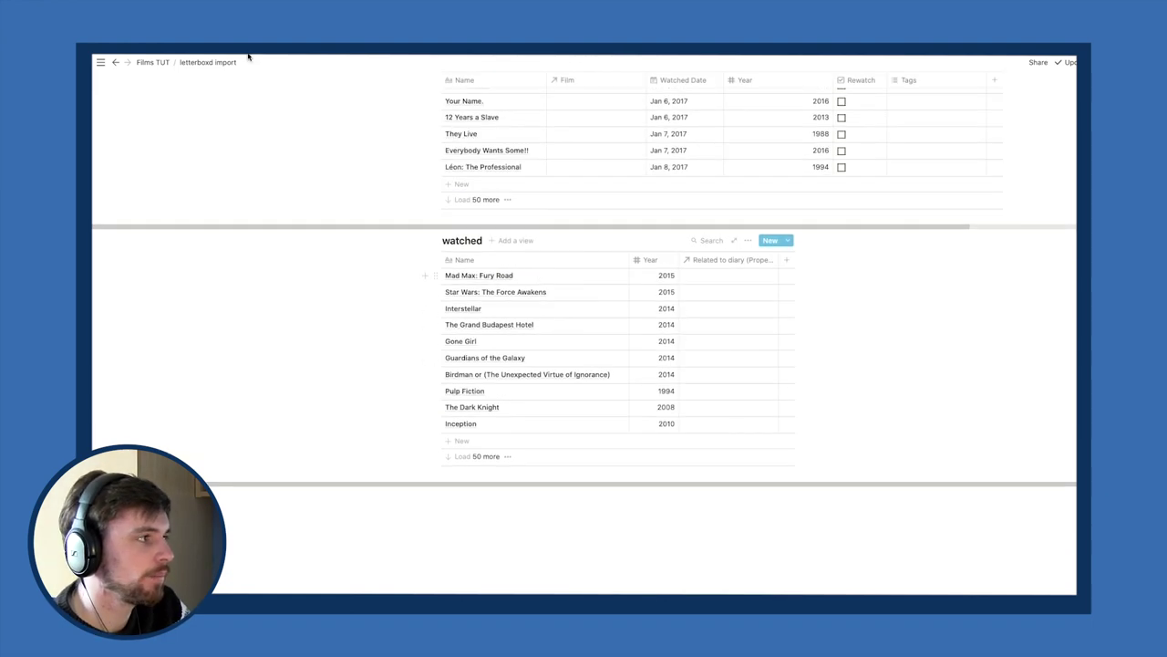
click(152, 62)
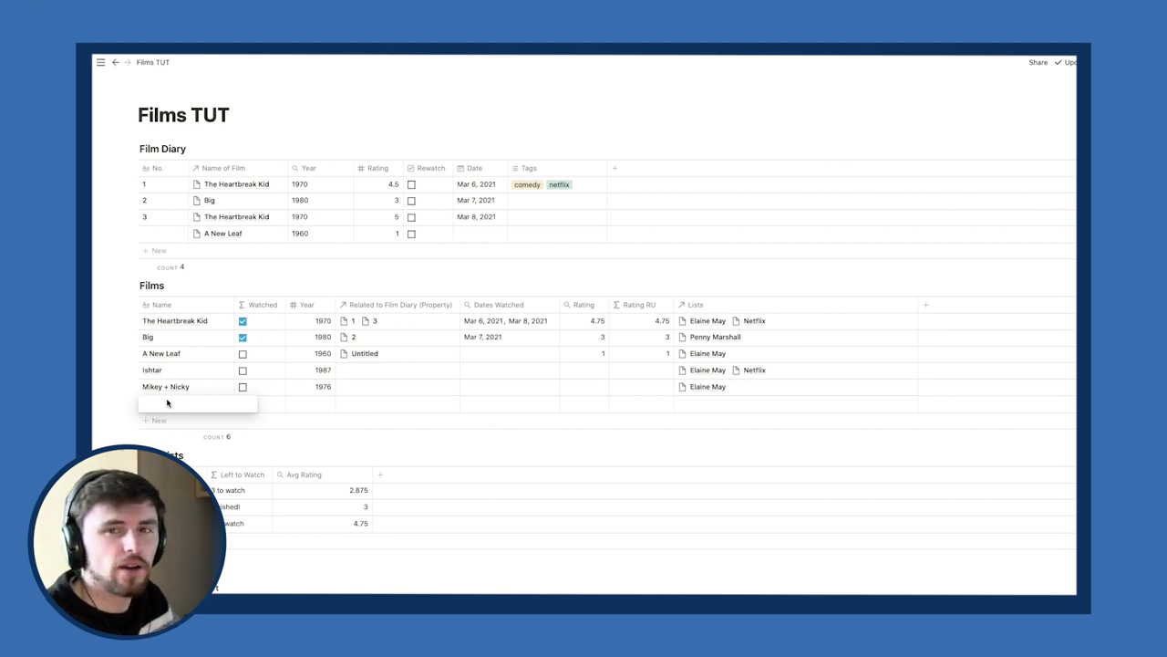
text(Ma)
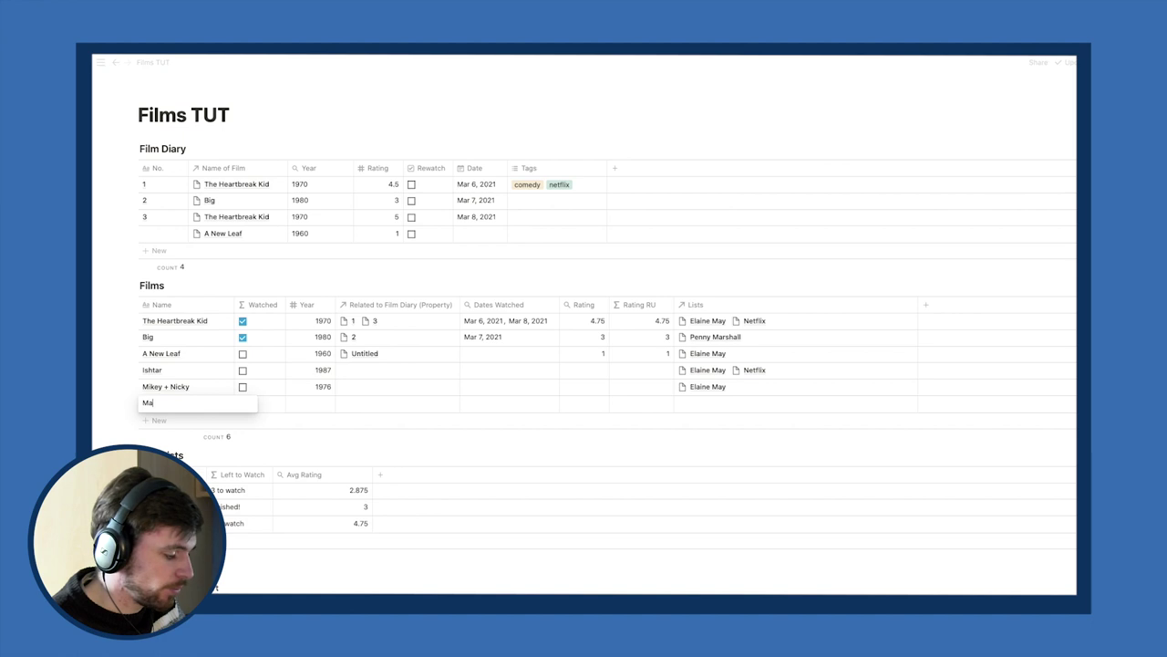
text(dagascar)
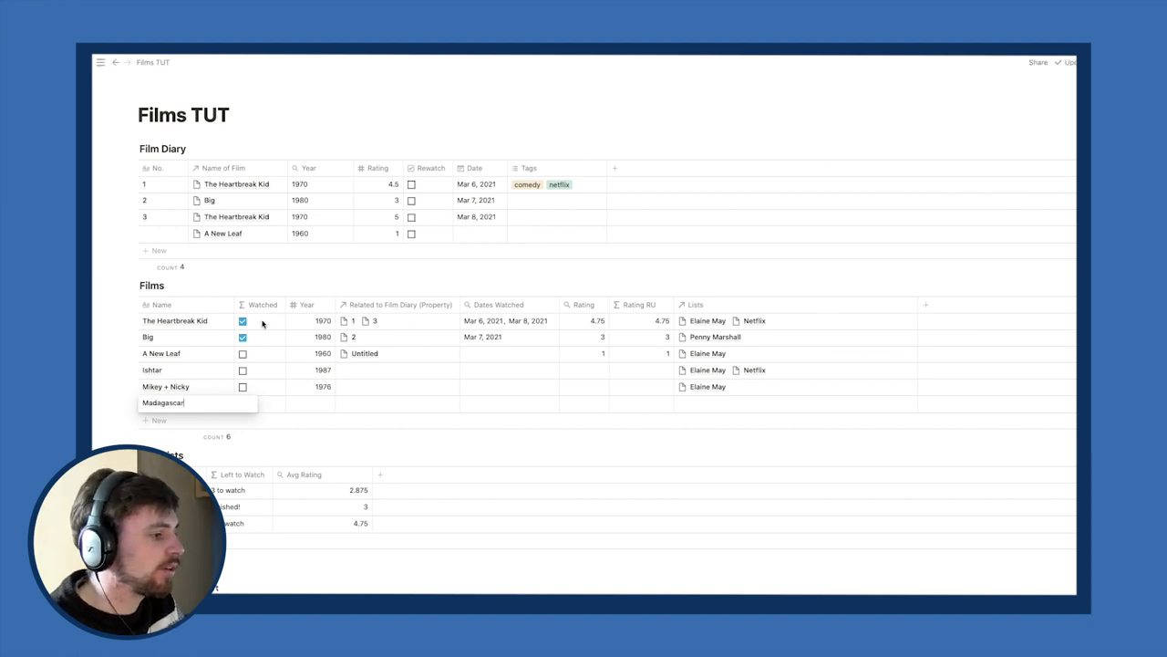
key(Escape)
Insert a new property directly after Watched in the Films table and set Madagascar's Year to 2005.
click(262, 305)
click(239, 450)
click(419, 404)
text(2005)
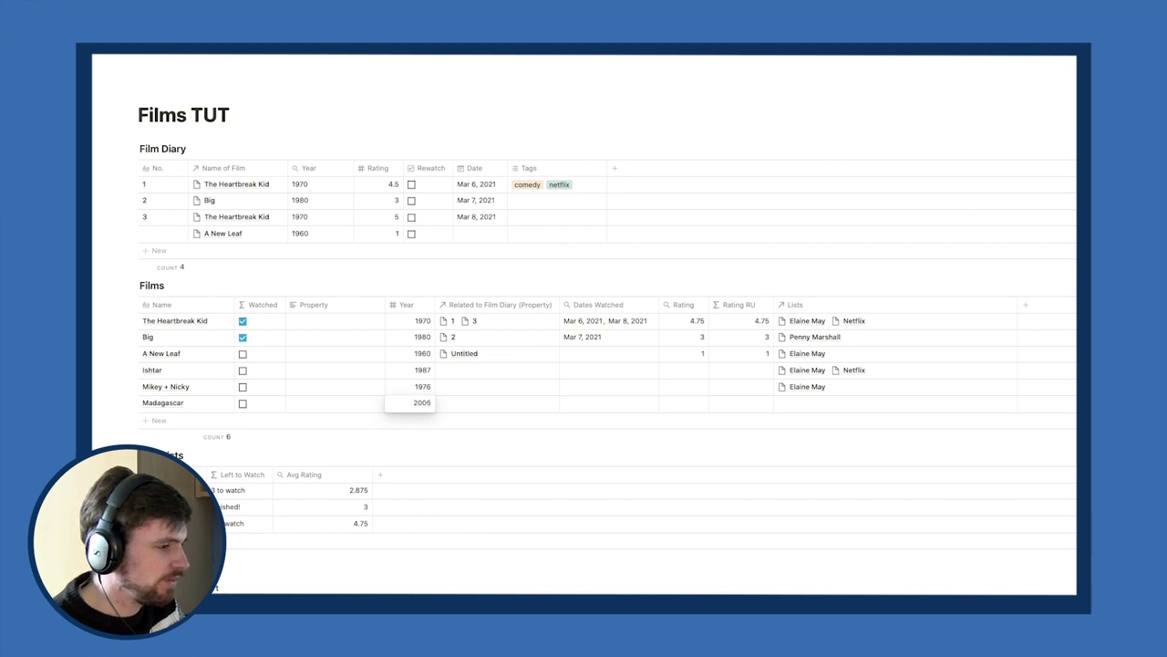
key(Escape)
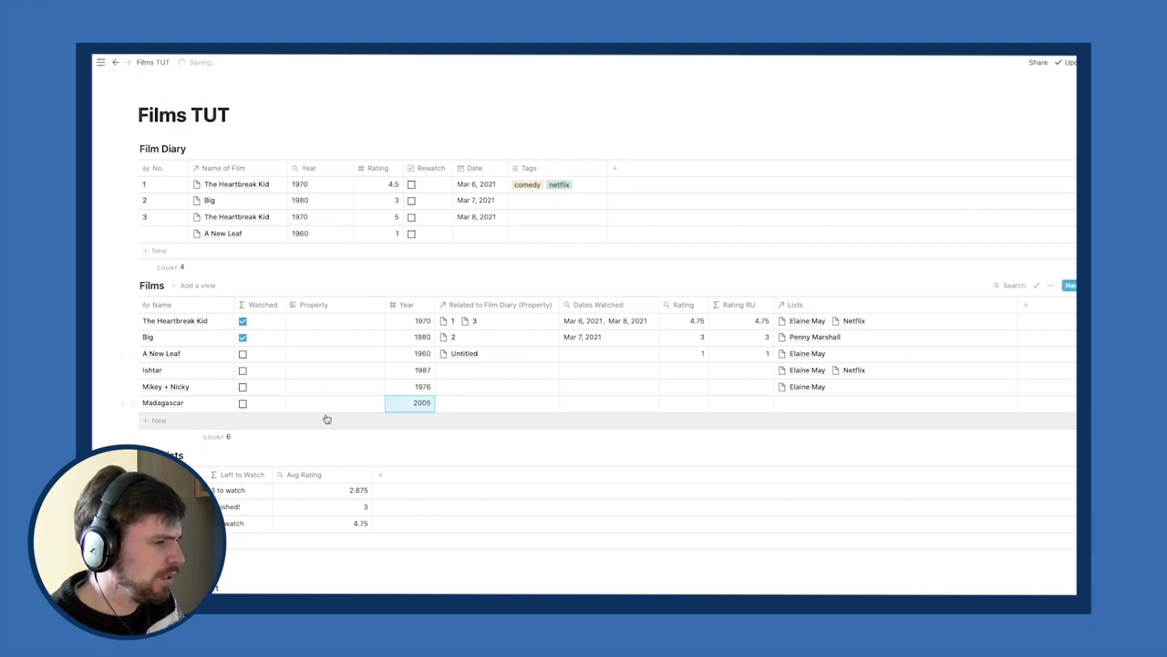
Change the type of the new property after Watched in the Films table to Checkbox.
click(319, 306)
mouse_move(333, 359)
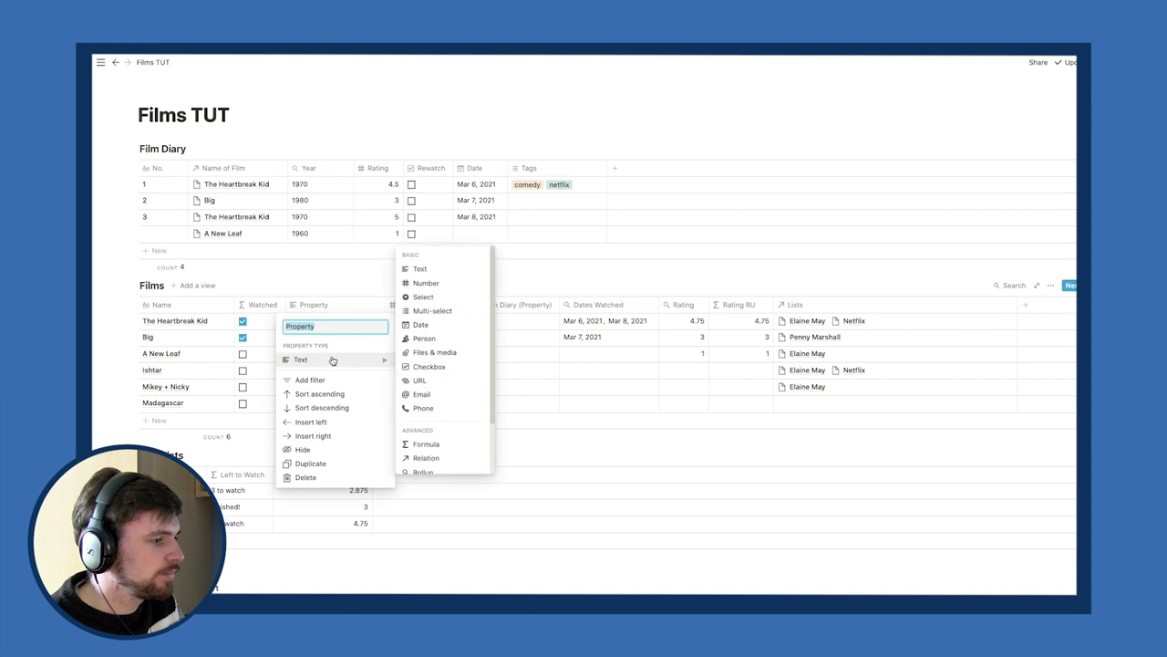
click(443, 368)
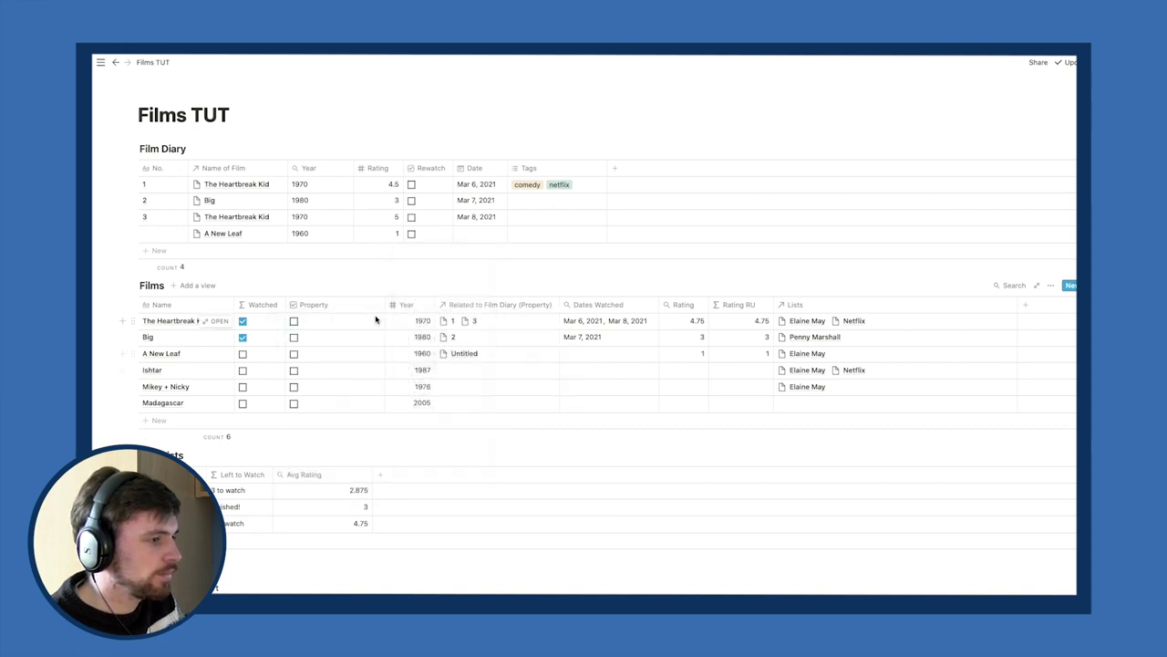
Rename the new checkbox property as Pre-log and tick it for Madagascar.
click(323, 307)
text(Pre-log)
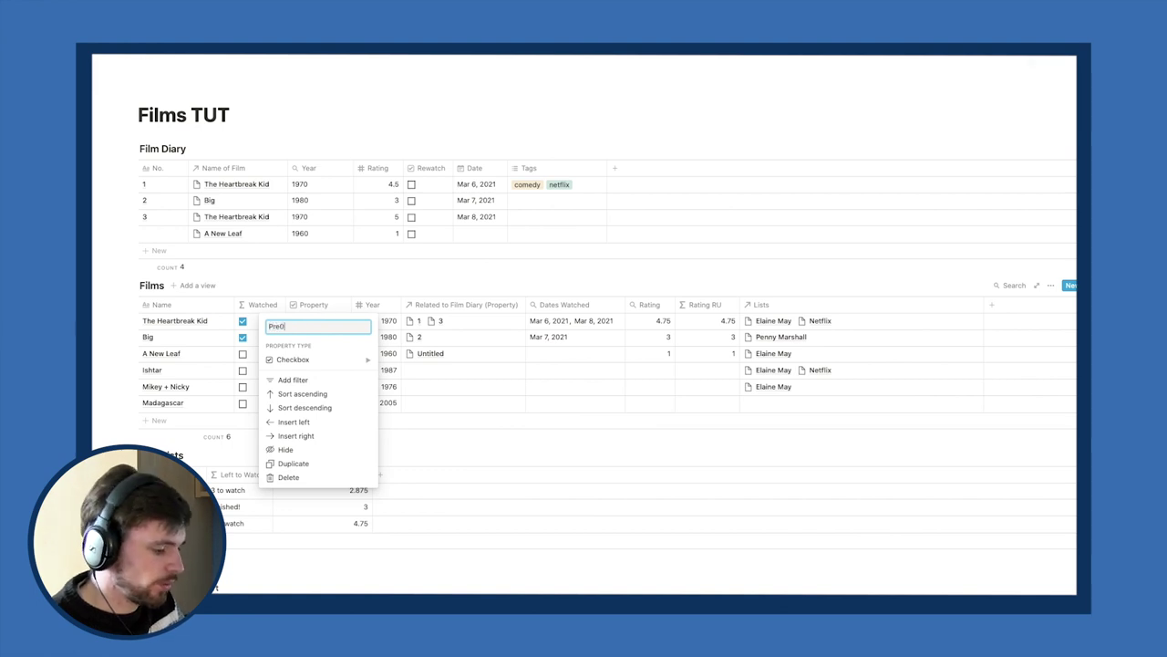
click(328, 281)
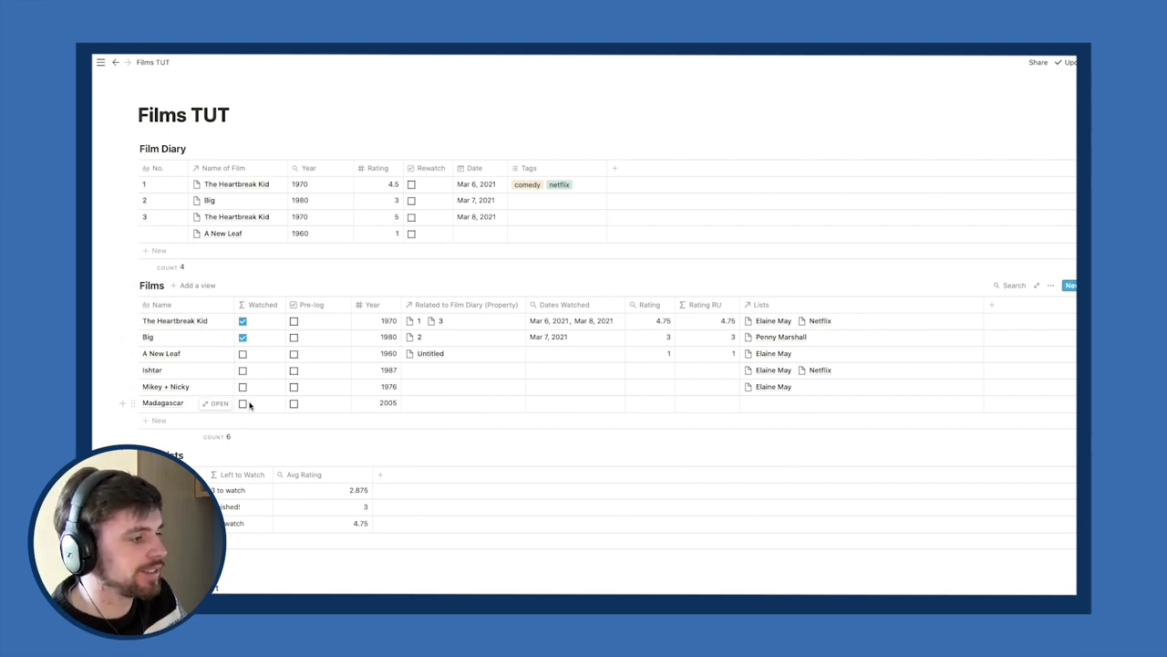
click(294, 404)
Change the Watched formula to if(prop("Pre-log")==true, true, if(empty(prop("Related to Film Diary (Property)")), false, true)).
click(243, 405)
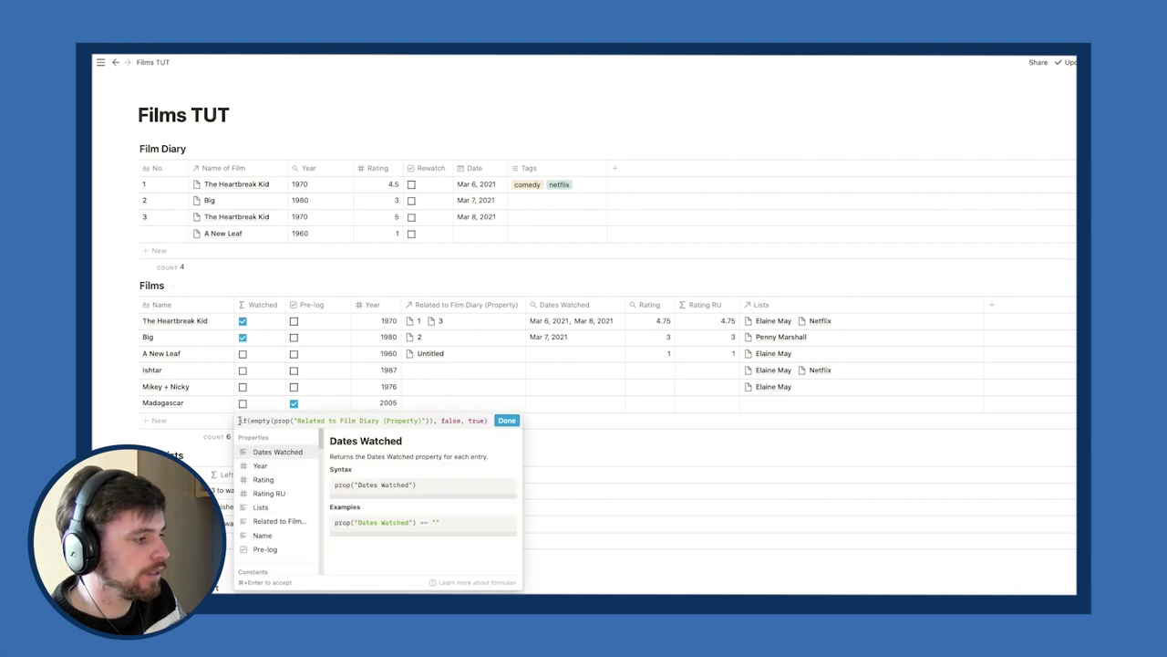
click(241, 420)
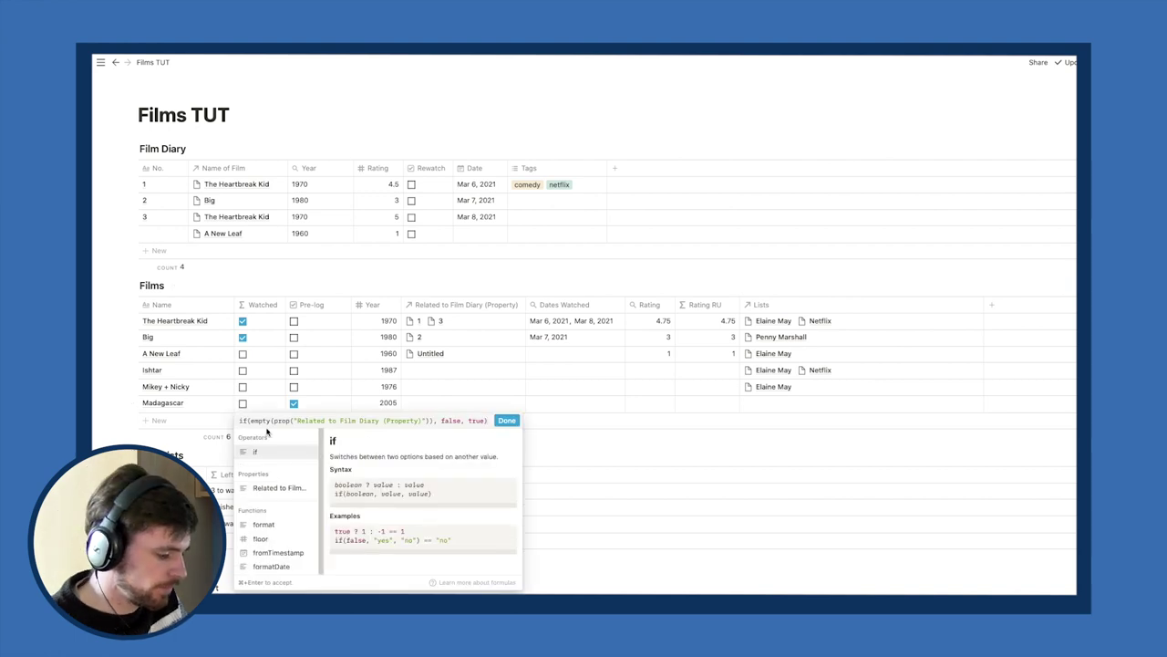
text(if()
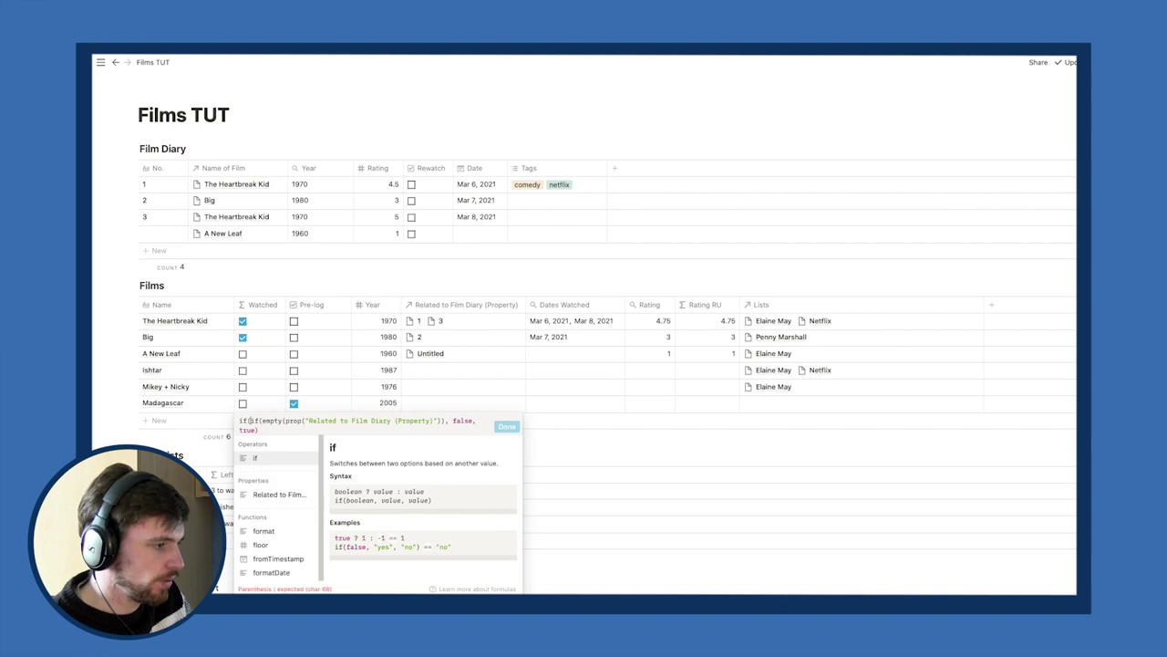
click(264, 554)
text(,)
key(BackSpace)
text(==true )
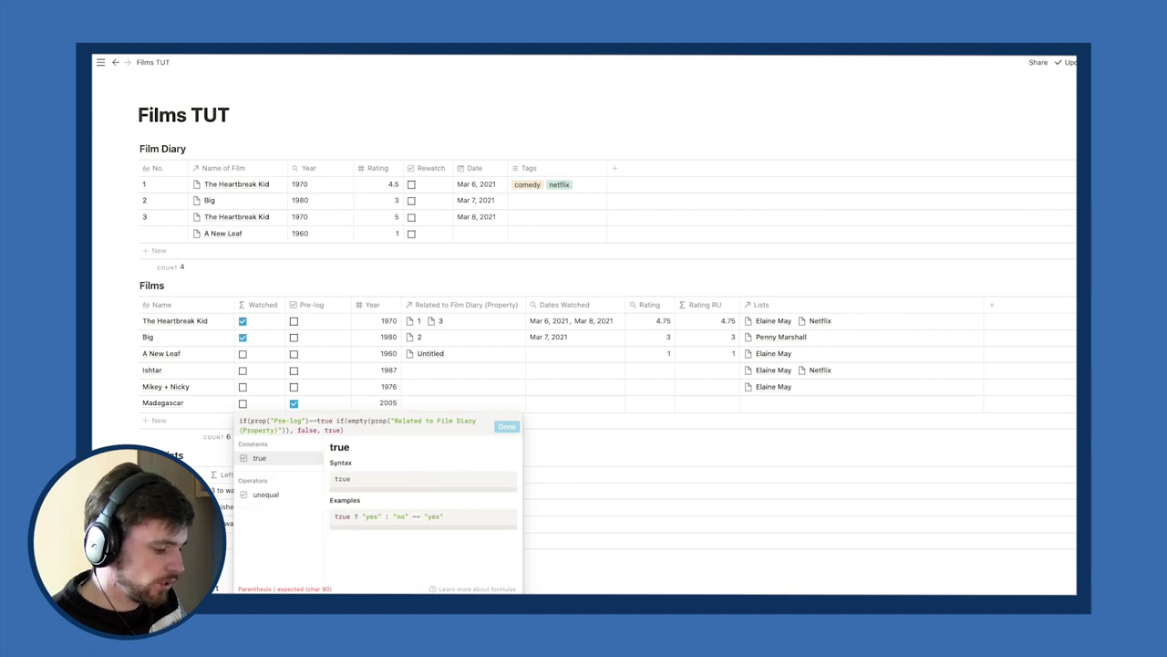
text(,)
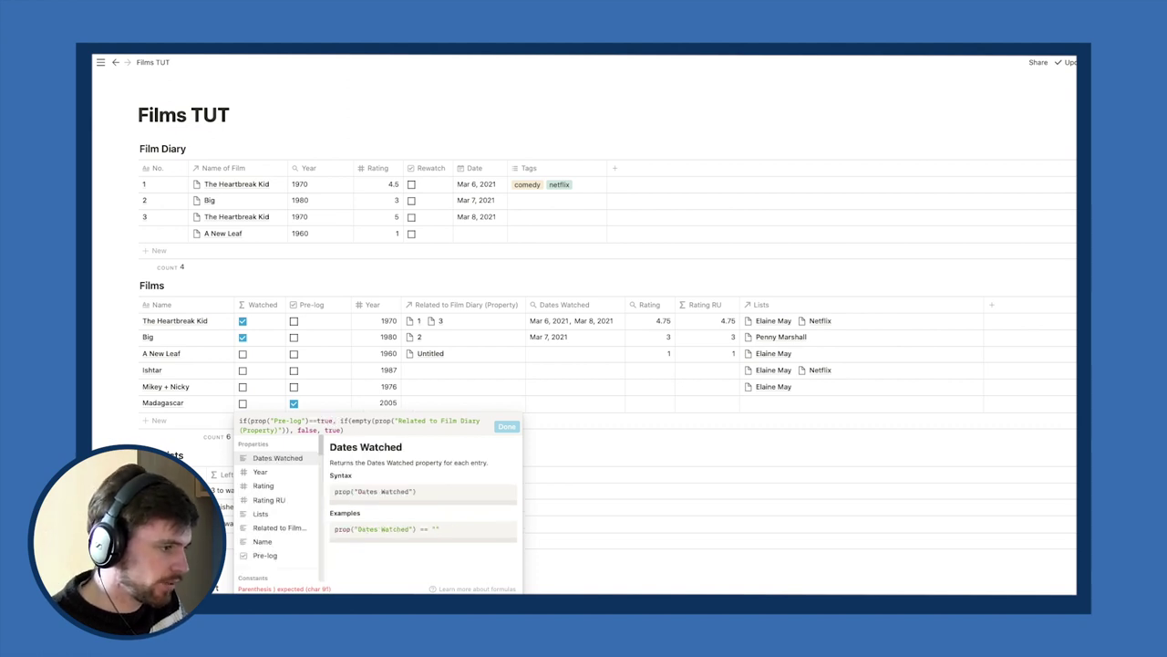
text( true)
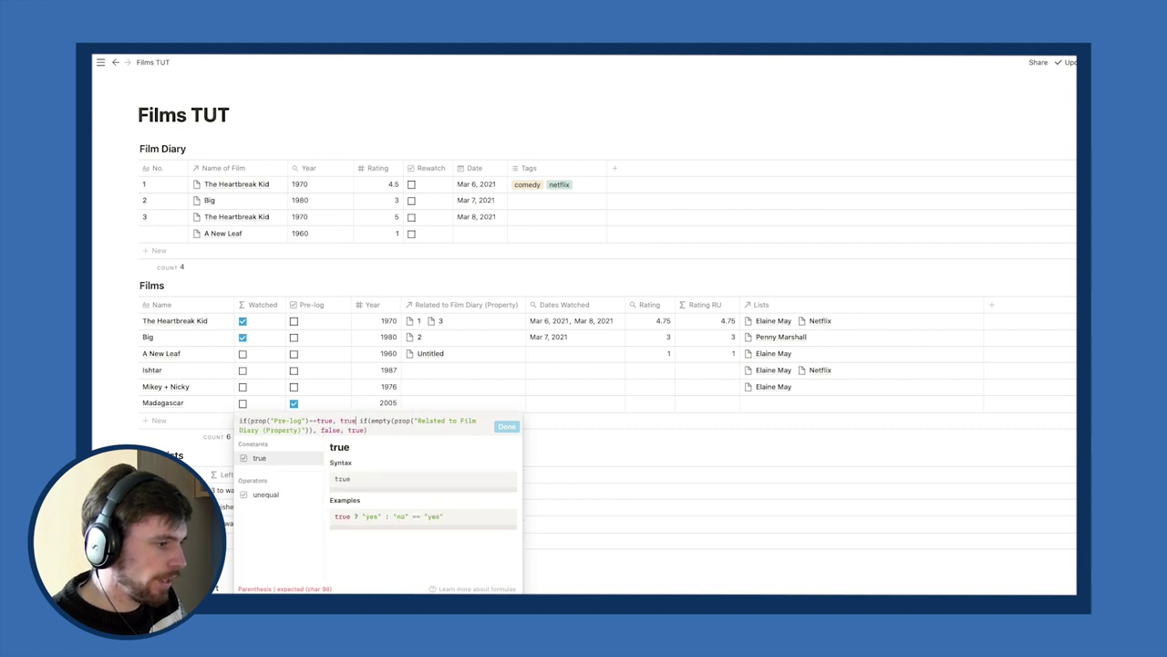
text(,)
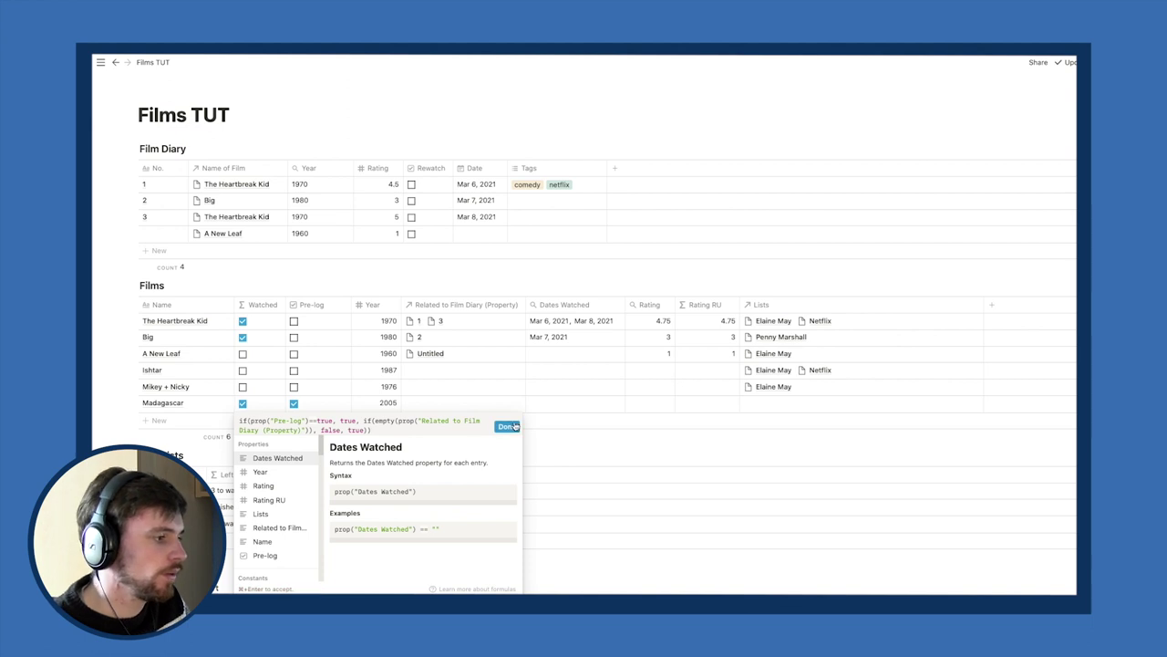
click(508, 427)
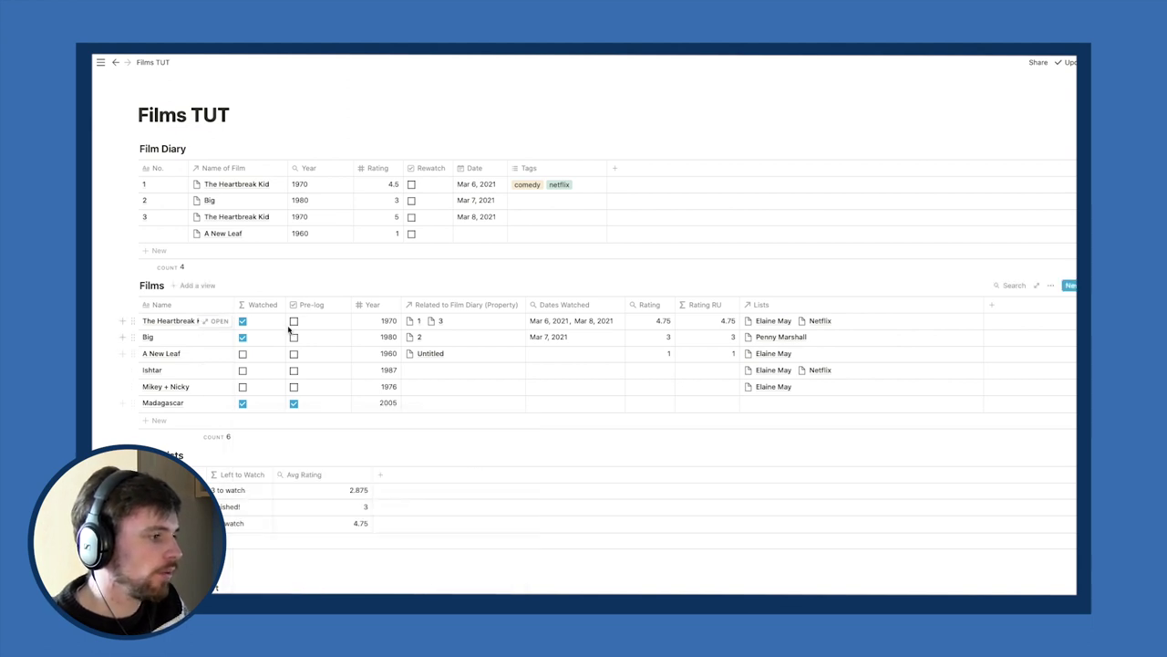
Tick the Pre-log checkbox of A New Leaf to test the Watched formula, and clear it again.
click(295, 356)
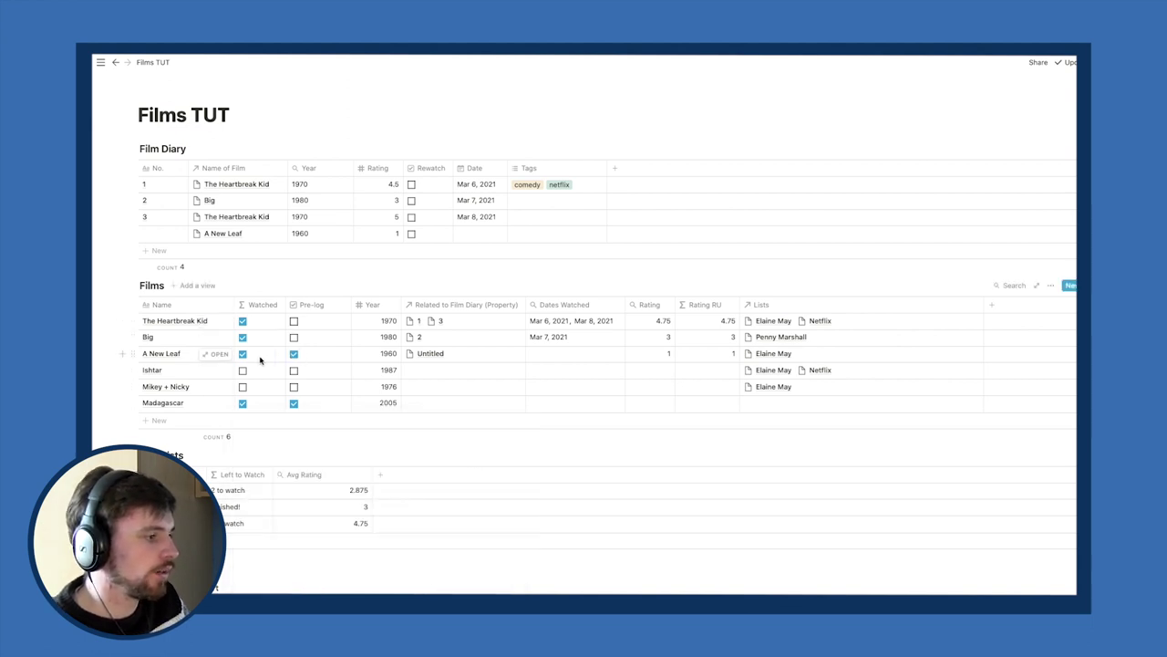
click(292, 357)
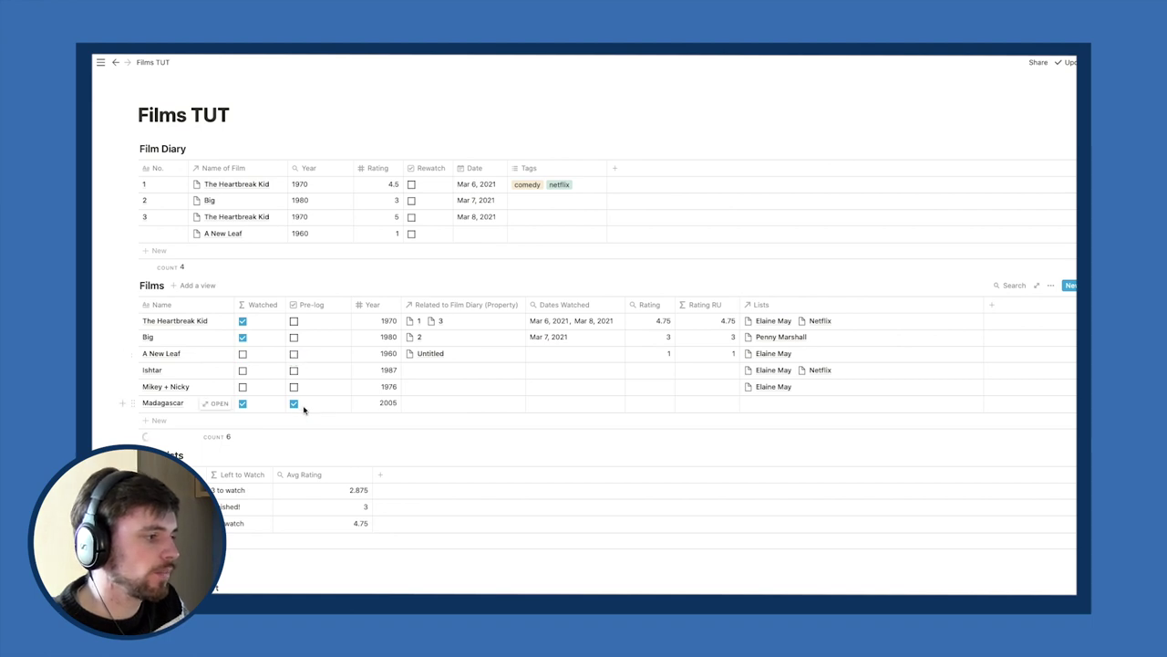